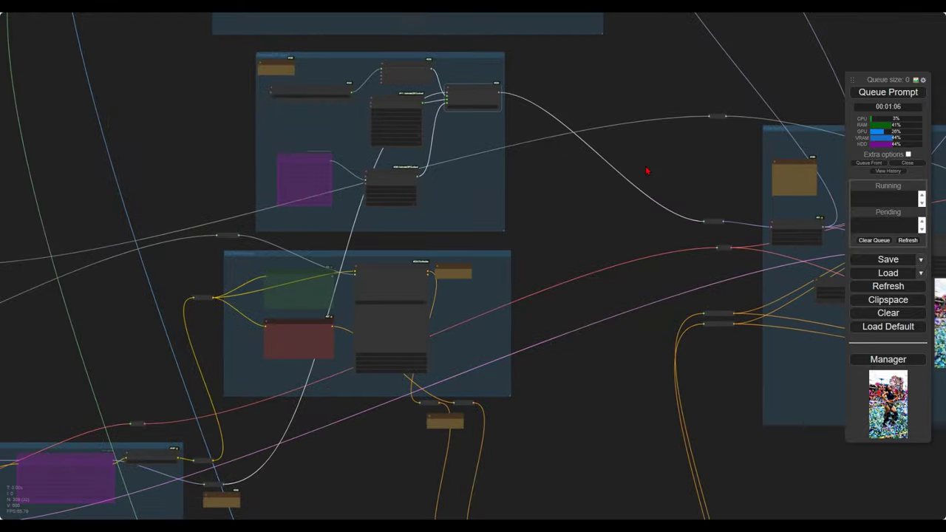
- Move the Model reroute beside the CLIP Set Last Layer node slightly up and open its node options
{"action": "left_click_drag", "start_coordinate": [586, 278], "coordinate": [588, 430]}
{"action": "left_click_drag", "start_coordinate": [591, 225], "coordinate": [875, 149]}
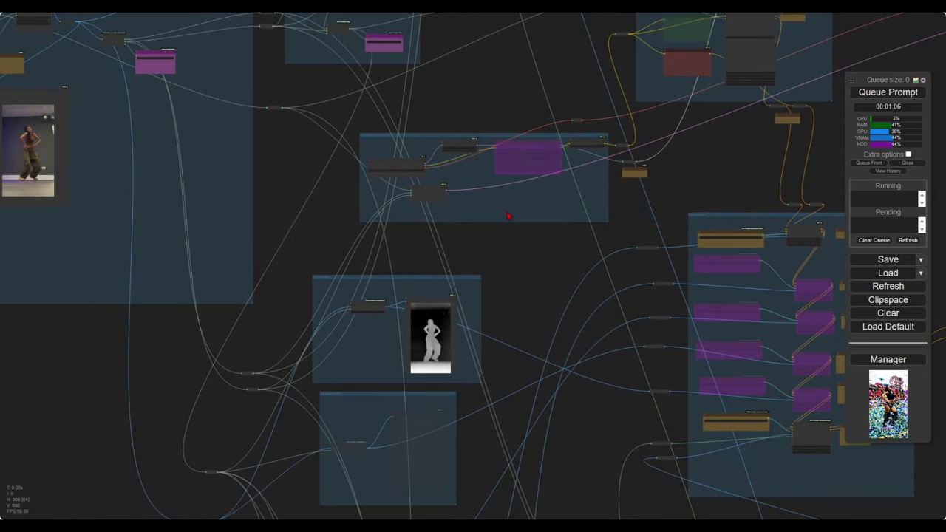
{"action": "left_click_drag", "start_coordinate": [509, 215], "coordinate": [770, 282]}
{"action": "left_click_drag", "start_coordinate": [707, 258], "coordinate": [553, 252]}
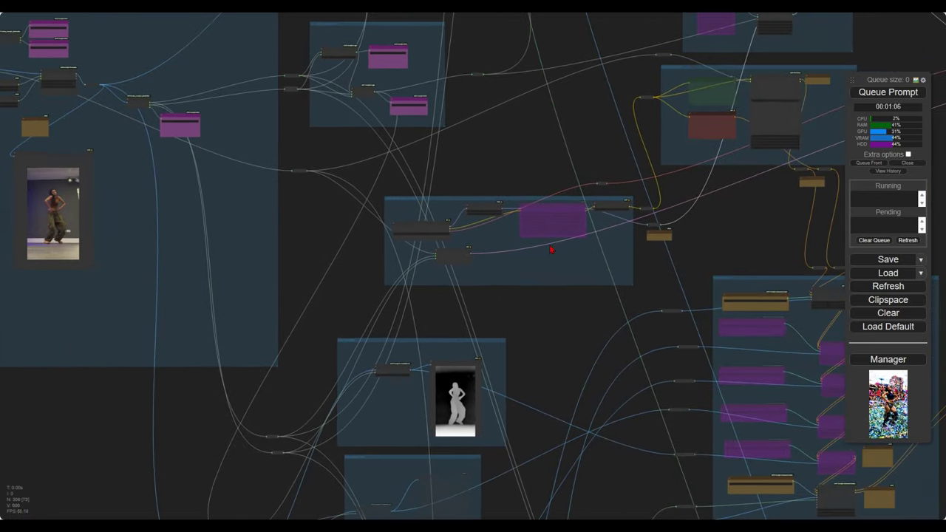
{"action": "scroll", "coordinate": [558, 236], "scroll_direction": "up", "scroll_amount": 9}
{"action": "left_click_drag", "start_coordinate": [763, 183], "coordinate": [358, 269]}
{"action": "scroll", "coordinate": [357, 270], "scroll_direction": "up", "scroll_amount": 5}
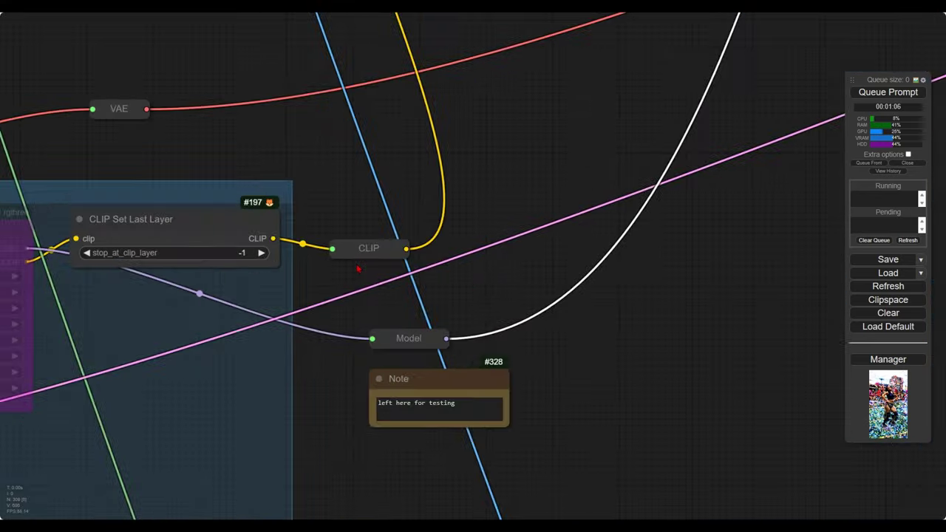
{"action": "left_click", "coordinate": [421, 338]}
{"action": "mouse_move", "coordinate": [415, 339]}
{"action": "left_mouse_down"}
{"action": "mouse_move", "coordinate": [485, 254]}
{"action": "mouse_move", "coordinate": [425, 324]}
{"action": "left_mouse_up"}
{"action": "right_click", "coordinate": [425, 324]}
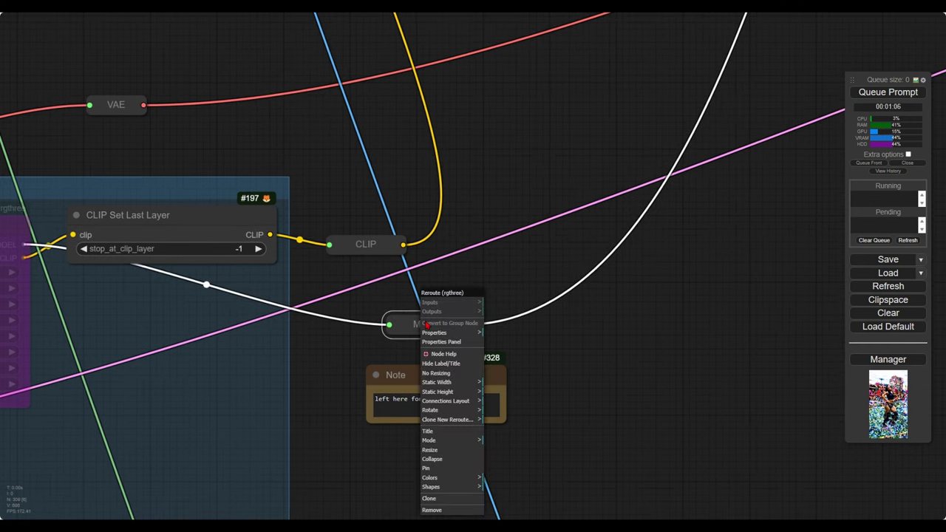
{"action": "left_click", "coordinate": [601, 305]}
- Link the Model reroute beside CLIP Set Last Layer directly to the Model reroute feeding FreeU_V2, bypassing the AnimateDiff group
{"action": "scroll", "coordinate": [550, 280], "scroll_direction": "down", "scroll_amount": 3}
{"action": "left_click_drag", "start_coordinate": [560, 198], "coordinate": [298, 318]}
{"action": "scroll", "coordinate": [296, 316], "scroll_direction": "down", "scroll_amount": 4}
{"action": "left_click_drag", "start_coordinate": [420, 299], "coordinate": [180, 306]}
{"action": "scroll", "coordinate": [178, 307], "scroll_direction": "down", "scroll_amount": 5}
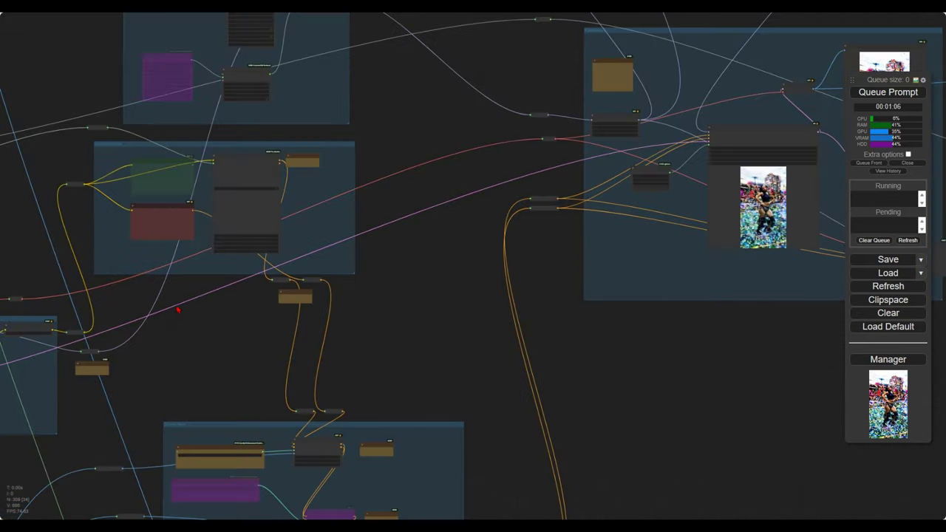
{"action": "left_click_drag", "start_coordinate": [96, 350], "coordinate": [470, 209]}
{"action": "scroll", "coordinate": [471, 208], "scroll_direction": "up", "scroll_amount": 9}
{"action": "left_click_drag", "start_coordinate": [123, 108], "coordinate": [593, 178]}
{"action": "left_click_drag", "start_coordinate": [221, 132], "coordinate": [408, 189]}
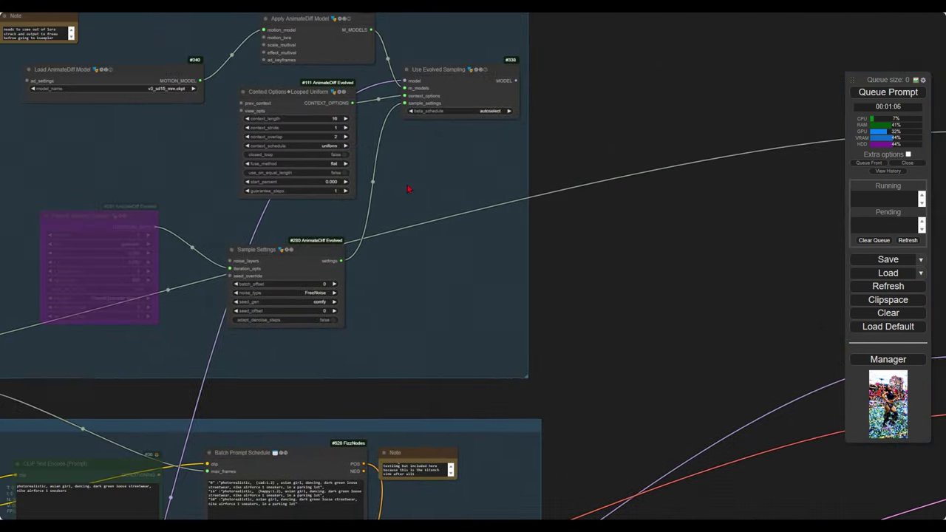
{"action": "left_click_drag", "start_coordinate": [337, 136], "coordinate": [630, 253]}
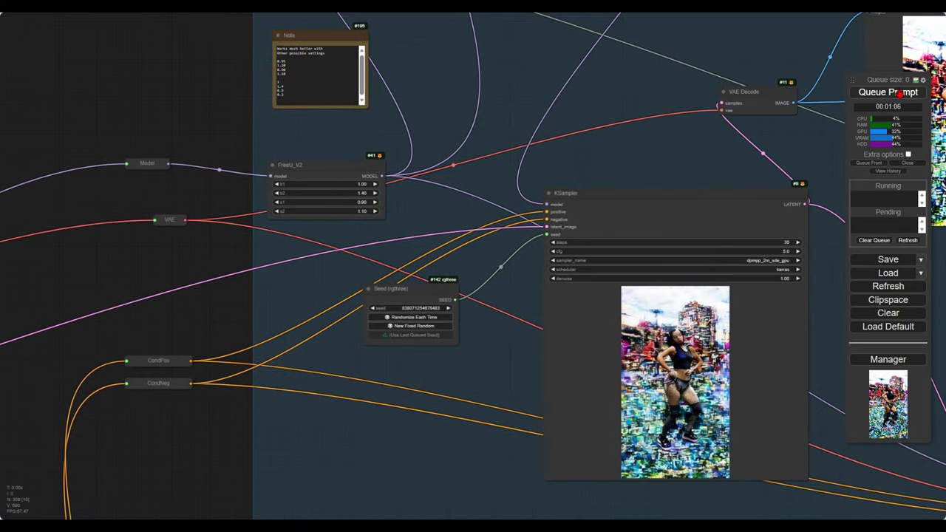
- Queue the prompt to run the workflow with AnimateDiff bypassed
{"action": "right_click", "coordinate": [99, 87]}
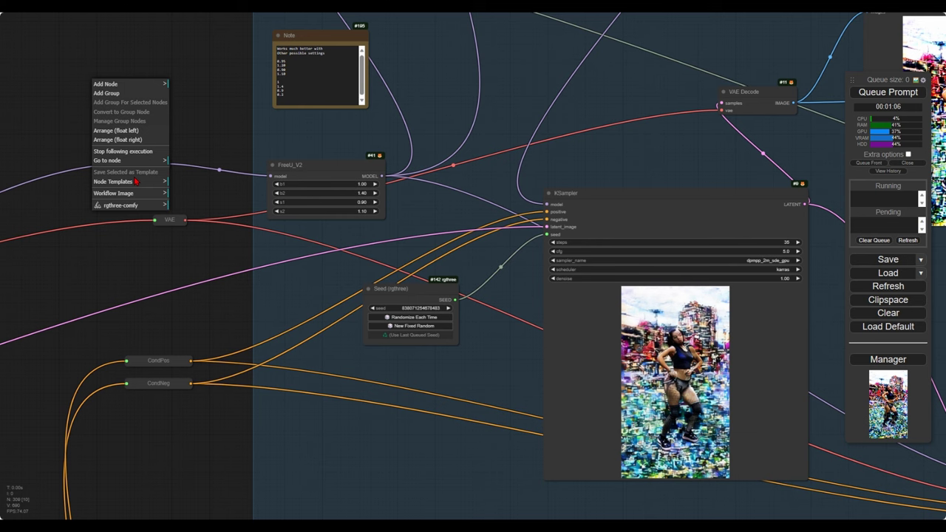
{"action": "right_click", "coordinate": [131, 259]}
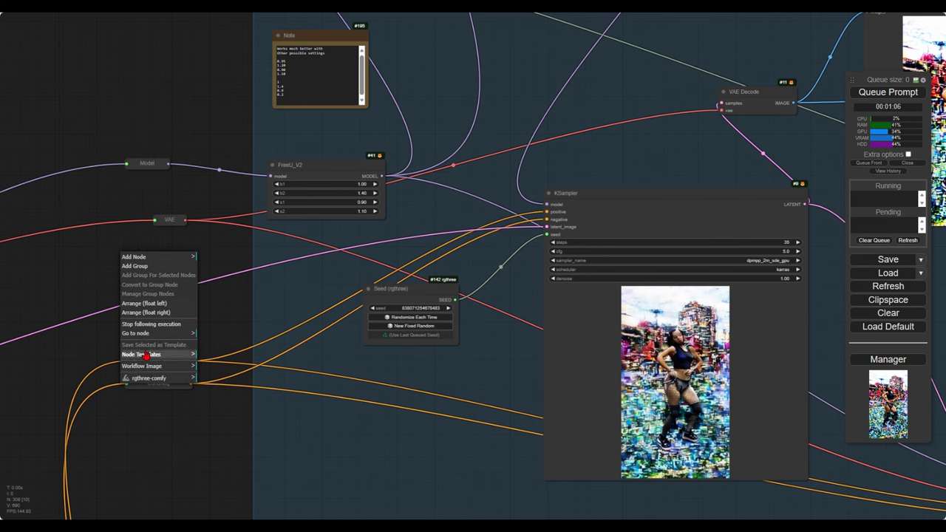
{"action": "right_click", "coordinate": [82, 265]}
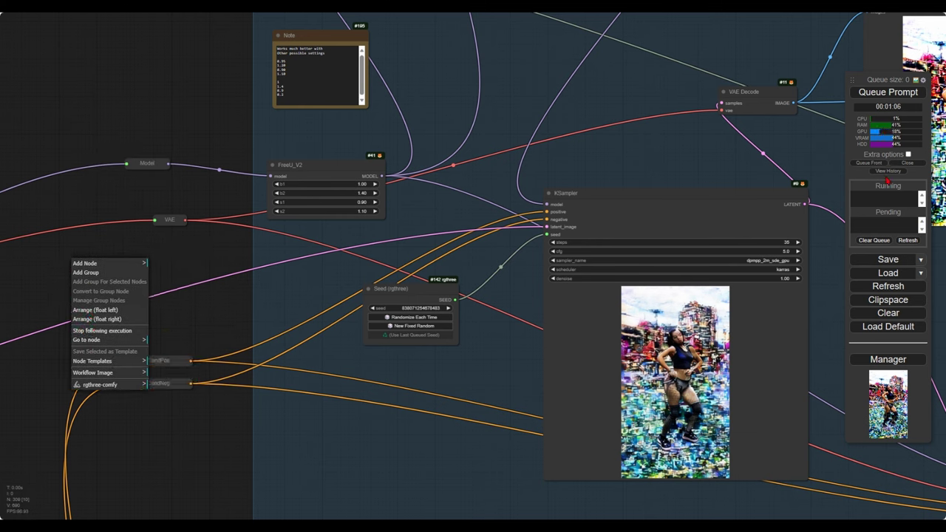
{"action": "left_click", "coordinate": [887, 92]}
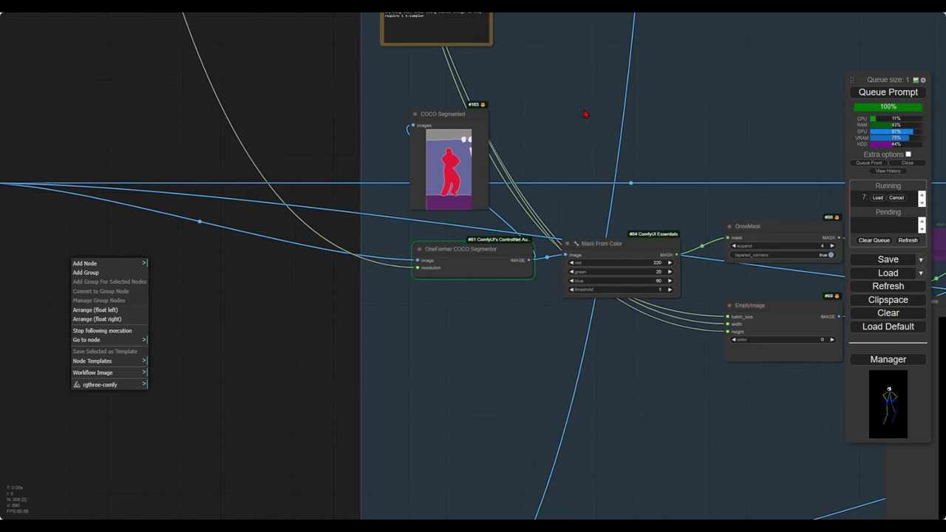
- Switch to the ad_comfyui channel in Discord to look at its recent posts, and return to ComfyUI
{"action": "key", "text": "super+Tab"}
{"action": "left_click", "coordinate": [537, 458]}
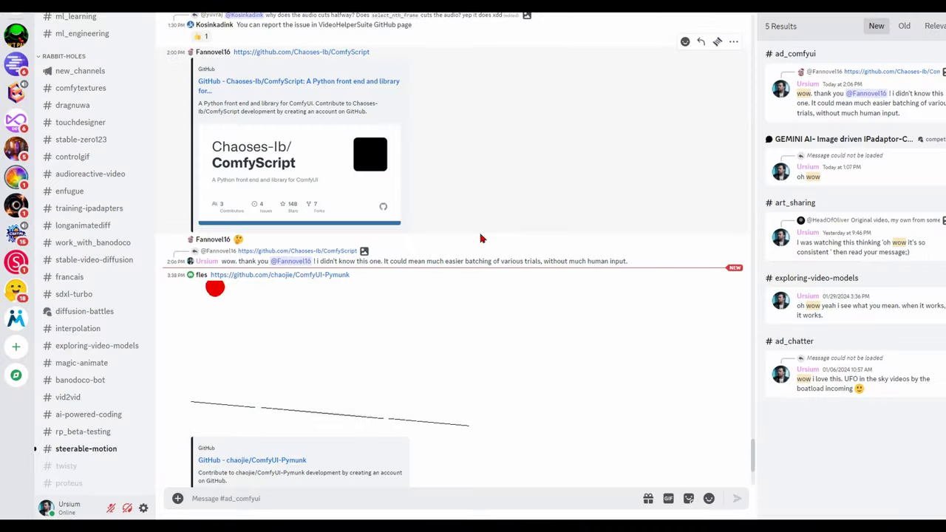
{"action": "key", "text": "super+Tab"}
{"action": "left_click", "coordinate": [313, 469]}
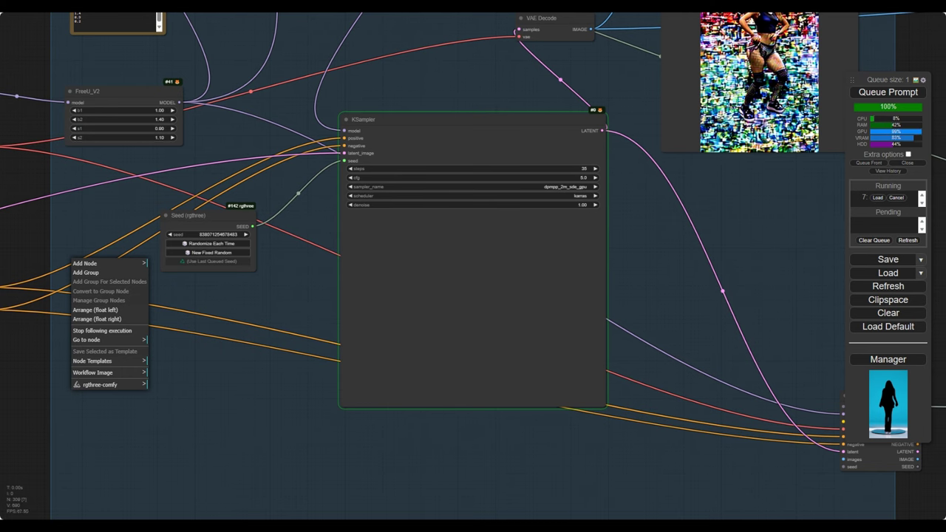
- Switch to the console window, check the sampling progress at the end of the log, and return to ComfyUI
{"action": "key", "text": "super+Tab"}
{"action": "left_click", "coordinate": [419, 453]}
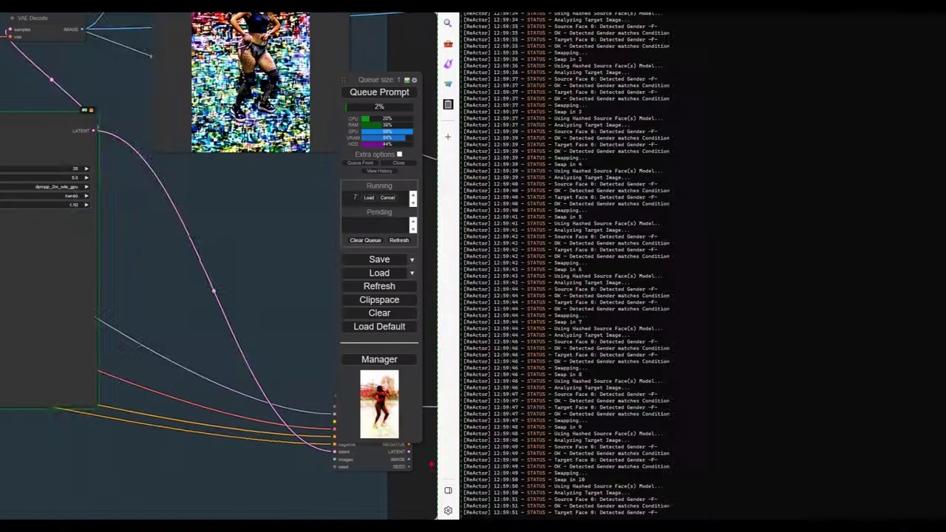
{"action": "scroll", "coordinate": [473, 265], "scroll_direction": "down", "scroll_amount": 20}
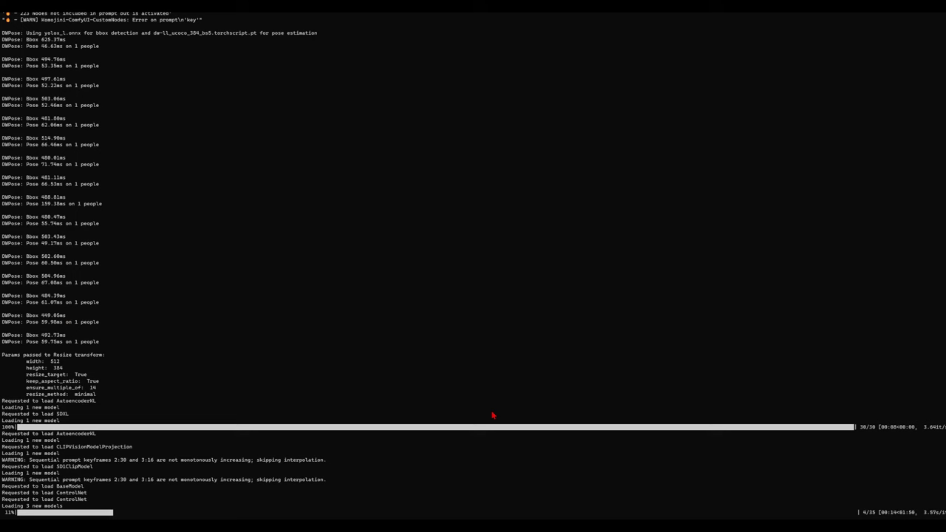
{"action": "key", "text": "super+Tab"}
{"action": "left_click", "coordinate": [296, 448]}
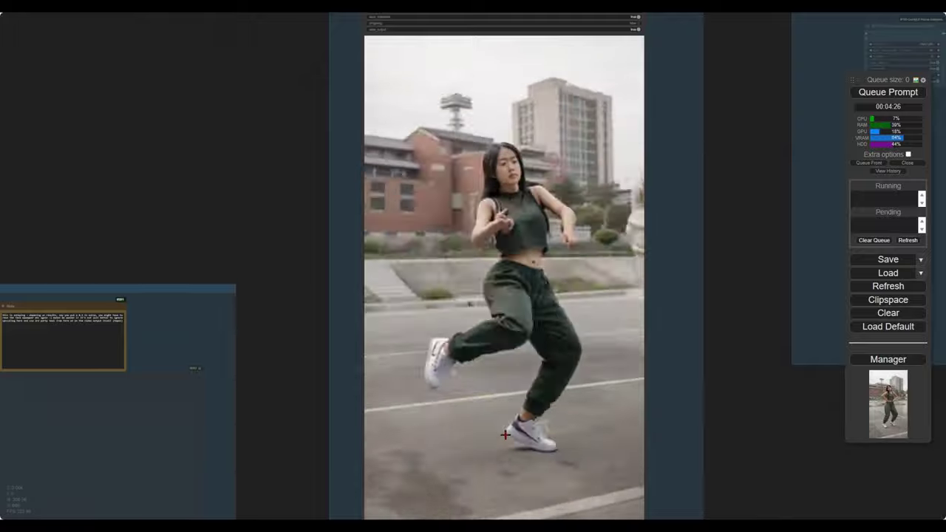
- Examine the generated dancing clip in the video output node, looking closely at the face and the overall motion
{"action": "left_click_drag", "start_coordinate": [467, 268], "coordinate": [728, 241]}
{"action": "scroll", "coordinate": [560, 266], "scroll_direction": "down", "scroll_amount": 5}
{"action": "scroll", "coordinate": [560, 267], "scroll_direction": "down", "scroll_amount": 2}
{"action": "left_click_drag", "start_coordinate": [256, 195], "coordinate": [185, 224]}
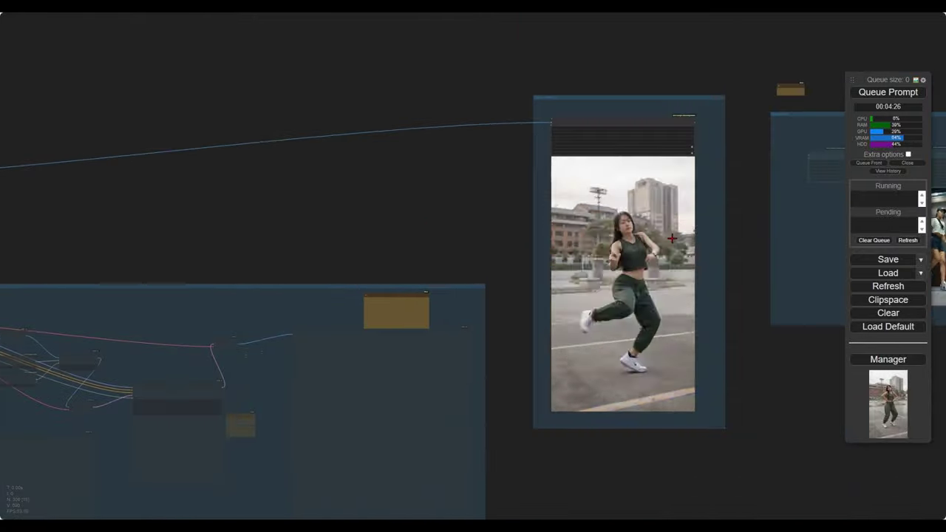
{"action": "scroll", "coordinate": [660, 227], "scroll_direction": "up", "scroll_amount": 7}
{"action": "scroll", "coordinate": [660, 227], "scroll_direction": "up", "scroll_amount": 6}
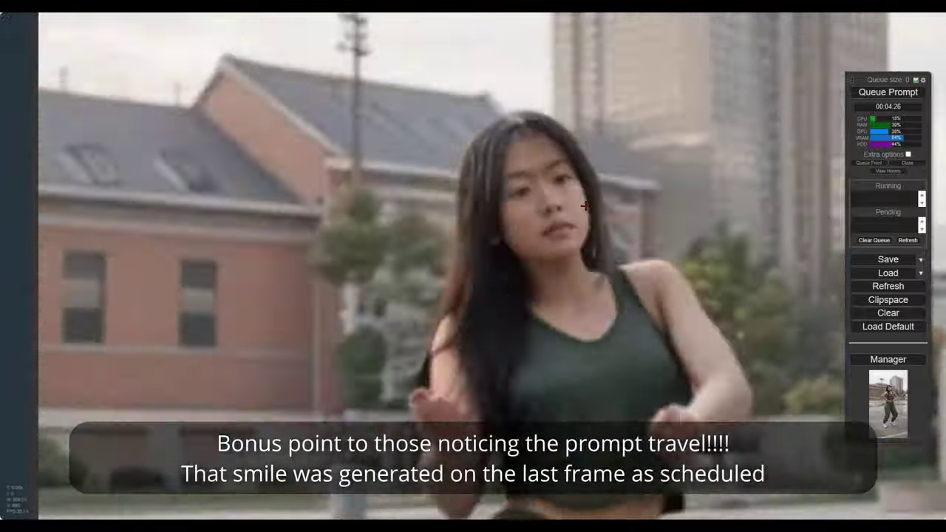
{"action": "scroll", "coordinate": [585, 207], "scroll_direction": "down", "scroll_amount": 8}
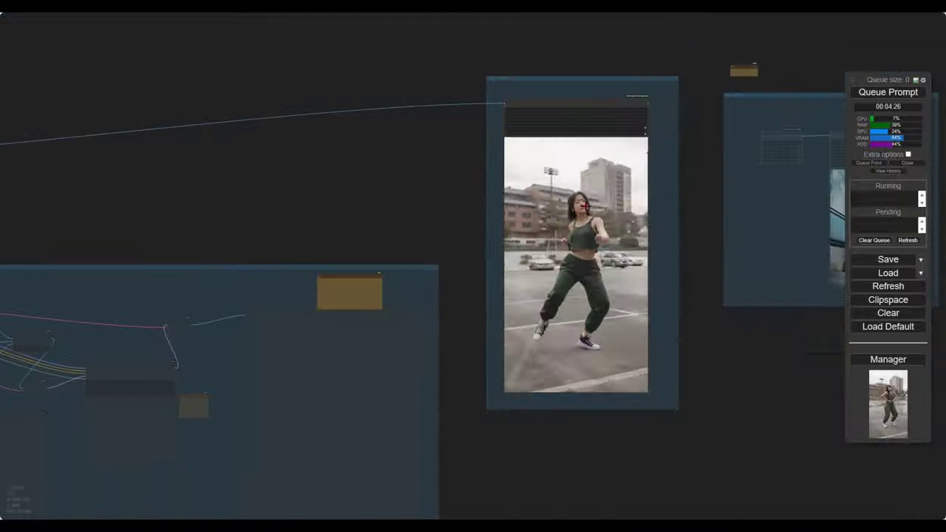
{"action": "scroll", "coordinate": [584, 206], "scroll_direction": "up", "scroll_amount": 8}
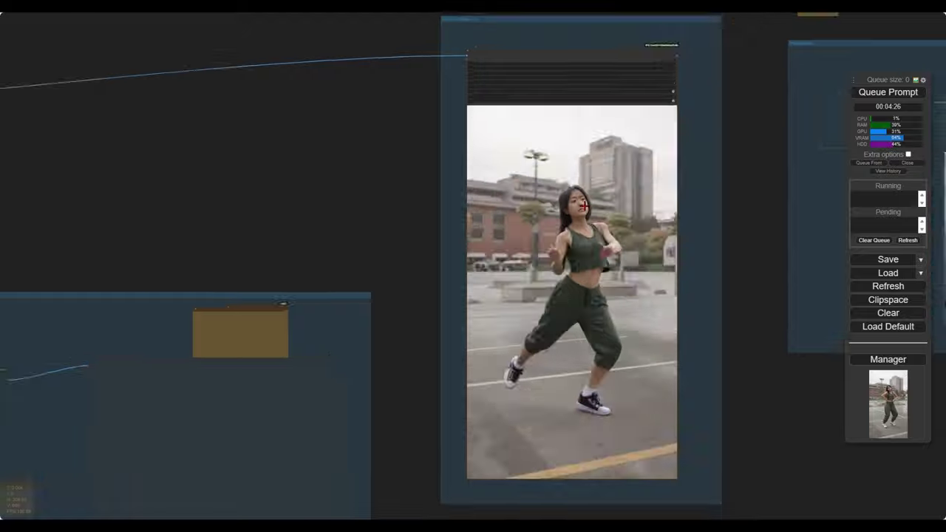
{"action": "scroll", "coordinate": [585, 207], "scroll_direction": "down", "scroll_amount": 8}
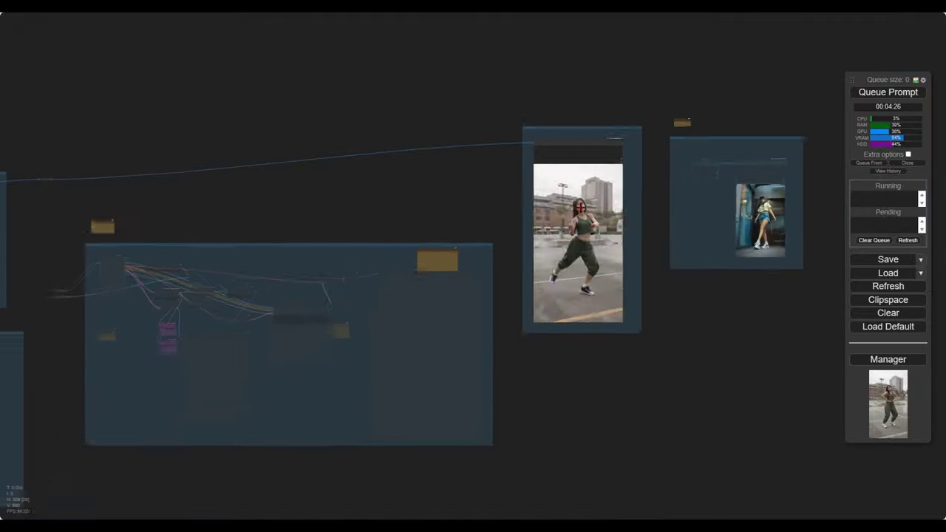
{"action": "scroll", "coordinate": [583, 207], "scroll_direction": "up", "scroll_amount": 8}
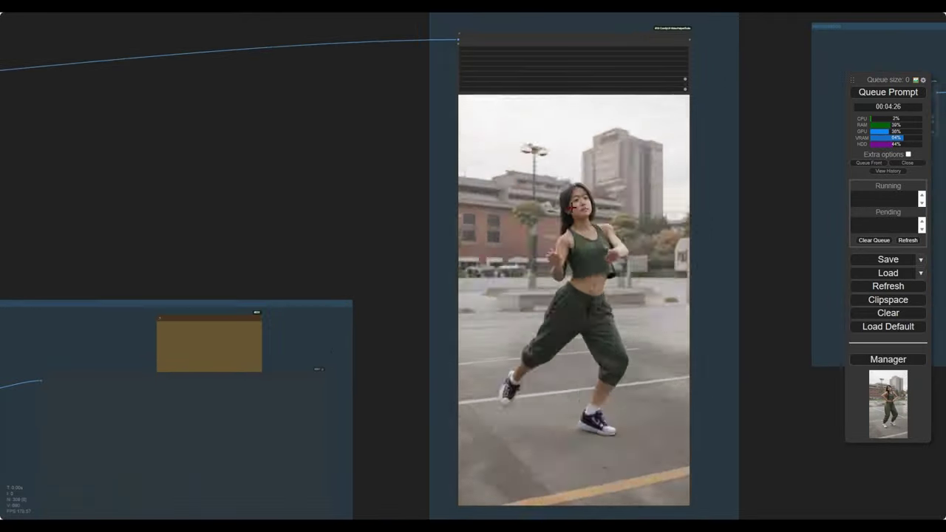
- Trace the workflow back from the video output to the Model reroute beside CLIP Set Last Layer and examine its outgoing links
{"action": "left_click_drag", "start_coordinate": [669, 189], "coordinate": [827, 185]}
{"action": "left_click_drag", "start_coordinate": [296, 191], "coordinate": [803, 164]}
{"action": "scroll", "coordinate": [803, 164], "scroll_direction": "down", "scroll_amount": 5}
{"action": "left_click_drag", "start_coordinate": [391, 192], "coordinate": [743, 188]}
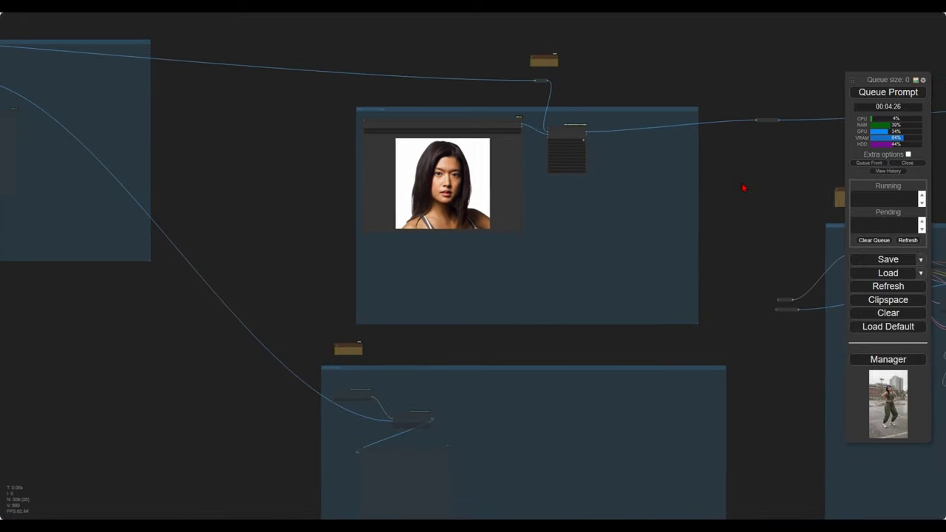
{"action": "scroll", "coordinate": [333, 209], "scroll_direction": "down", "scroll_amount": 5}
{"action": "left_click_drag", "start_coordinate": [407, 213], "coordinate": [673, 209]}
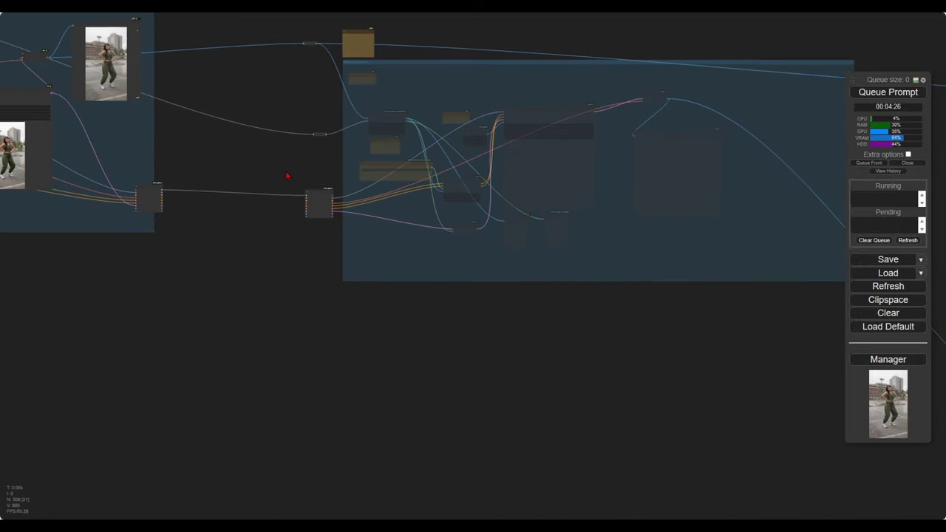
{"action": "left_click_drag", "start_coordinate": [289, 175], "coordinate": [446, 314]}
{"action": "left_click_drag", "start_coordinate": [402, 173], "coordinate": [636, 353]}
{"action": "scroll", "coordinate": [487, 238], "scroll_direction": "down", "scroll_amount": 5}
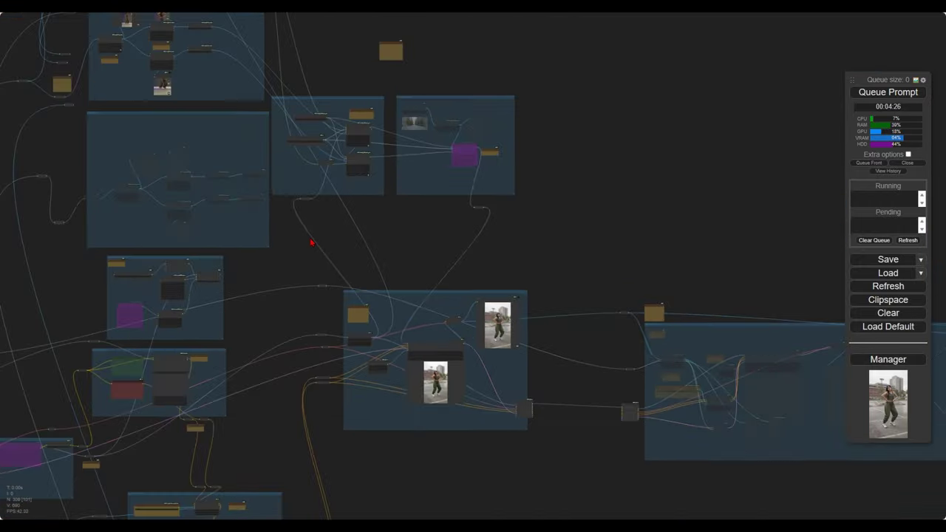
{"action": "left_click_drag", "start_coordinate": [313, 243], "coordinate": [619, 210]}
{"action": "left_click_drag", "start_coordinate": [362, 234], "coordinate": [418, 60]}
{"action": "left_click_drag", "start_coordinate": [402, 348], "coordinate": [371, 361]}
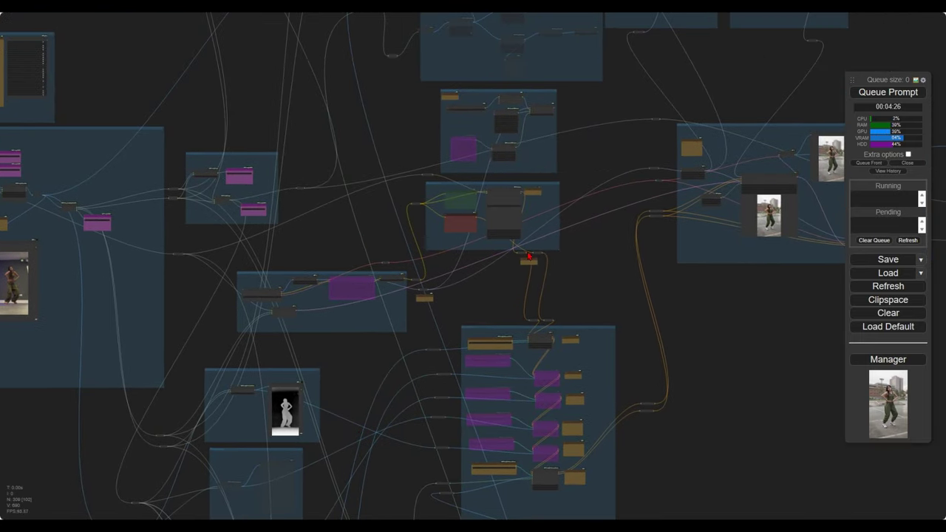
{"action": "scroll", "coordinate": [529, 256], "scroll_direction": "up", "scroll_amount": 10}
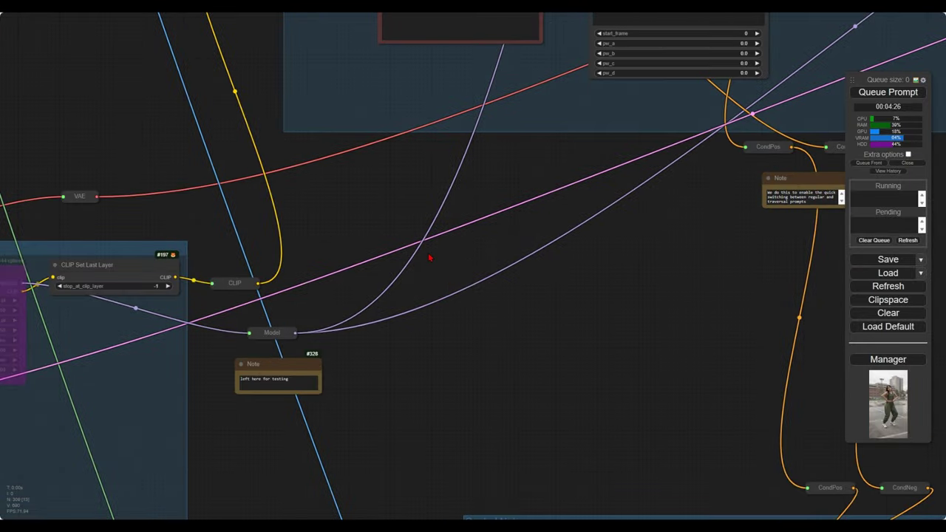
- Connect the MODEL output of Use Evolved Sampling to the Model reroute that feeds FreeU_V2
{"action": "left_click_drag", "start_coordinate": [429, 255], "coordinate": [341, 451]}
{"action": "scroll", "coordinate": [342, 360], "scroll_direction": "down", "scroll_amount": 4}
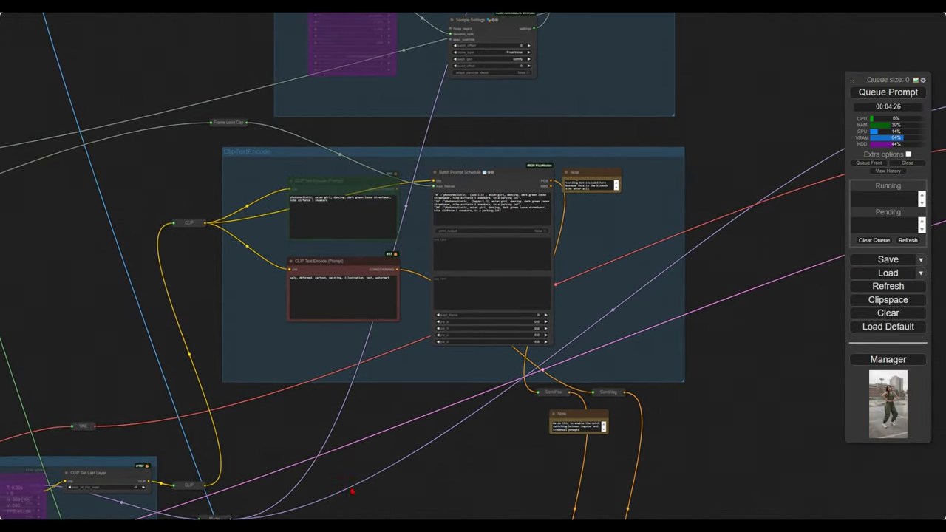
{"action": "left_click_drag", "start_coordinate": [352, 491], "coordinate": [357, 506]}
{"action": "left_click_drag", "start_coordinate": [487, 167], "coordinate": [416, 321]}
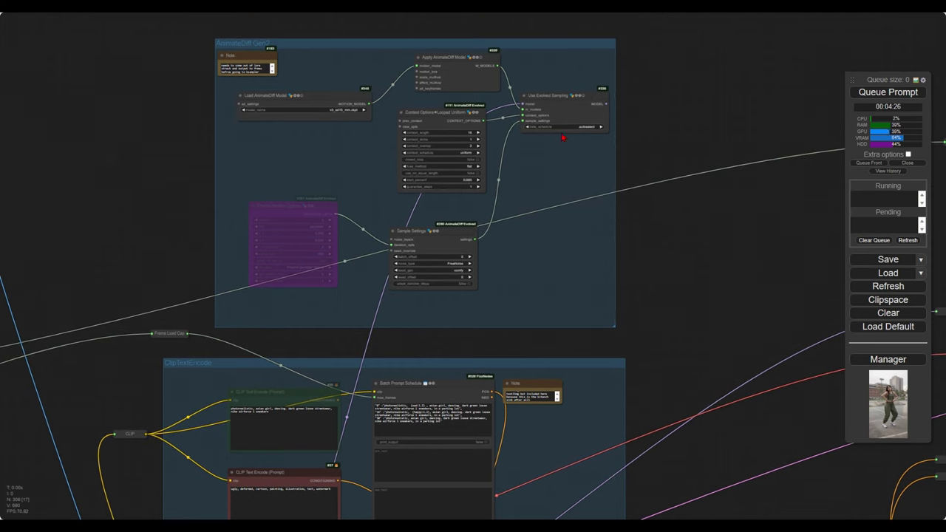
{"action": "left_click_drag", "start_coordinate": [670, 227], "coordinate": [222, 205]}
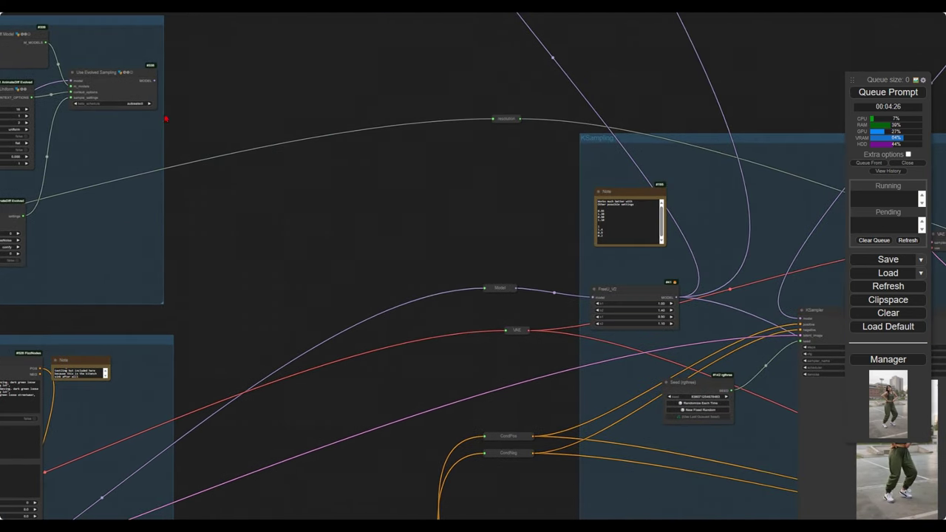
{"action": "left_click_drag", "start_coordinate": [155, 78], "coordinate": [494, 289]}
- Move the FreeU_V2 node in the KSampling1 group up to just beneath its settings note
{"action": "left_click_drag", "start_coordinate": [679, 367], "coordinate": [471, 315]}
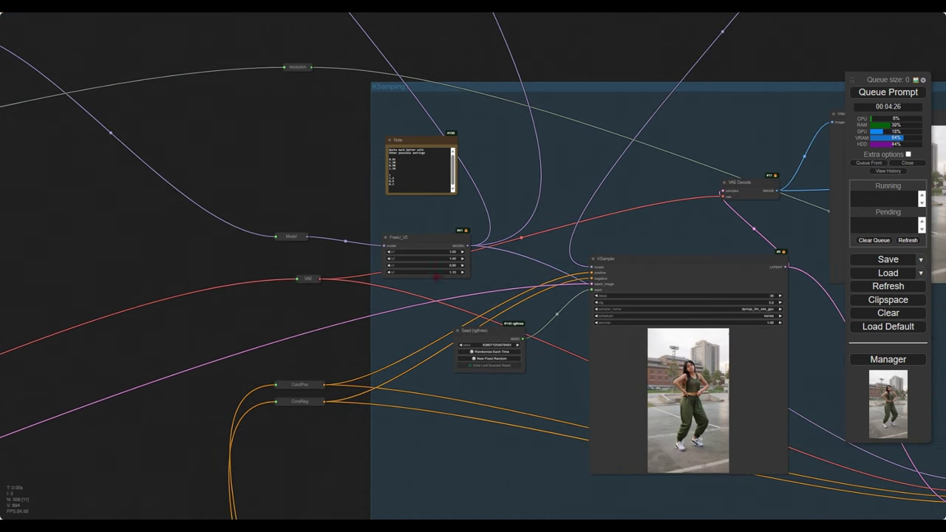
{"action": "scroll", "coordinate": [441, 274], "scroll_direction": "up", "scroll_amount": 4}
{"action": "scroll", "coordinate": [435, 227], "scroll_direction": "up", "scroll_amount": 3}
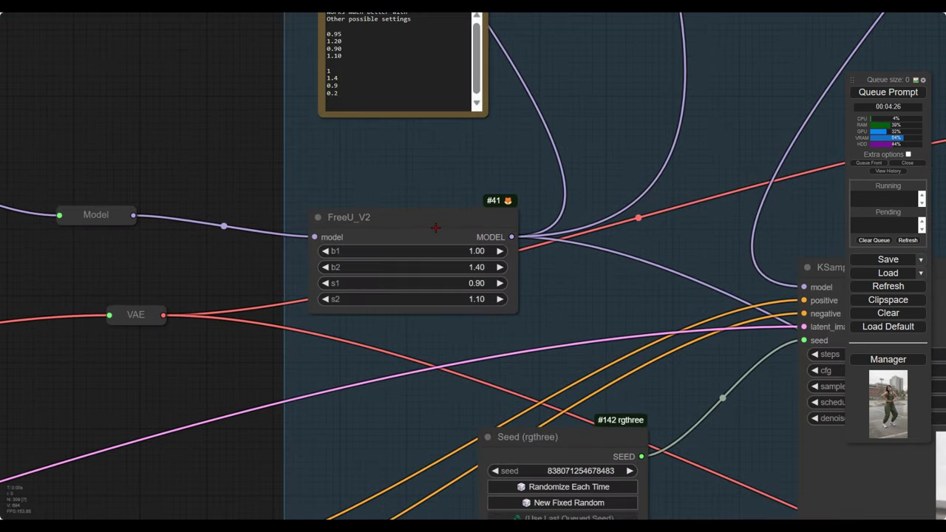
{"action": "left_click_drag", "start_coordinate": [424, 130], "coordinate": [418, 178]}
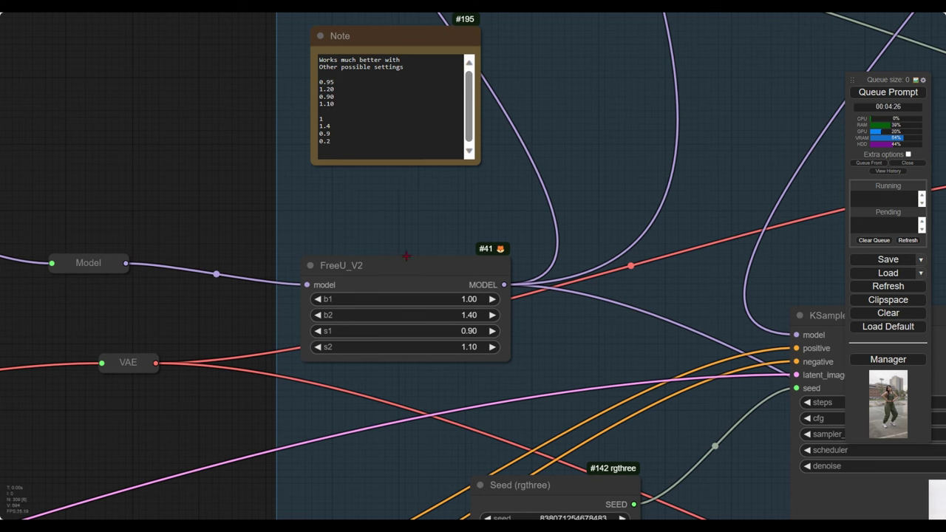
{"action": "left_click_drag", "start_coordinate": [404, 264], "coordinate": [402, 202]}
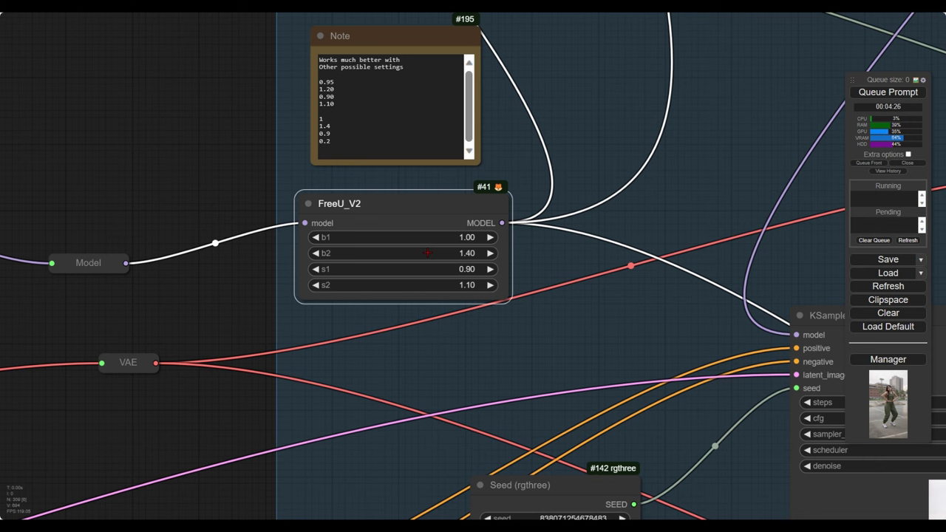
{"action": "scroll", "coordinate": [427, 253], "scroll_direction": "down", "scroll_amount": 7}
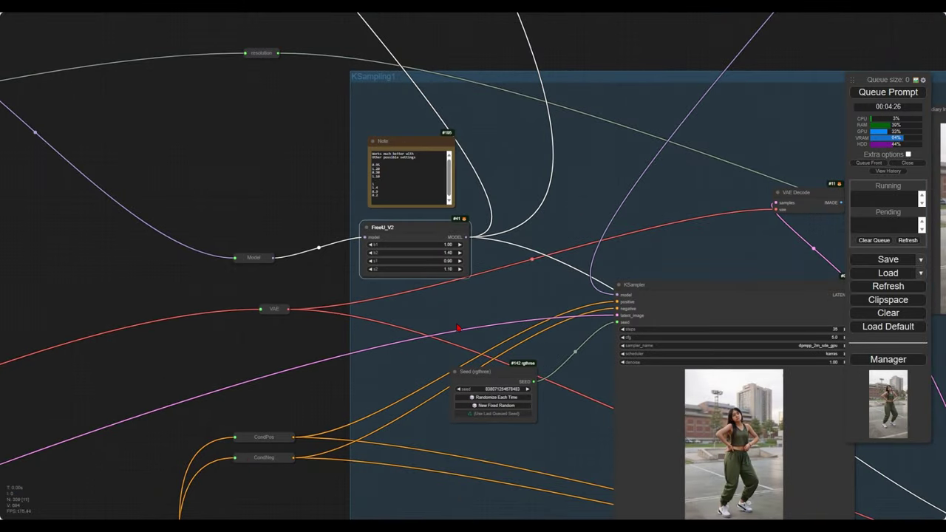
- Examine the Seed and KSampler nodes in the KSampling1 group, including the sampler settings and the preview image of the dancer
{"action": "left_click_drag", "start_coordinate": [458, 328], "coordinate": [281, 264]}
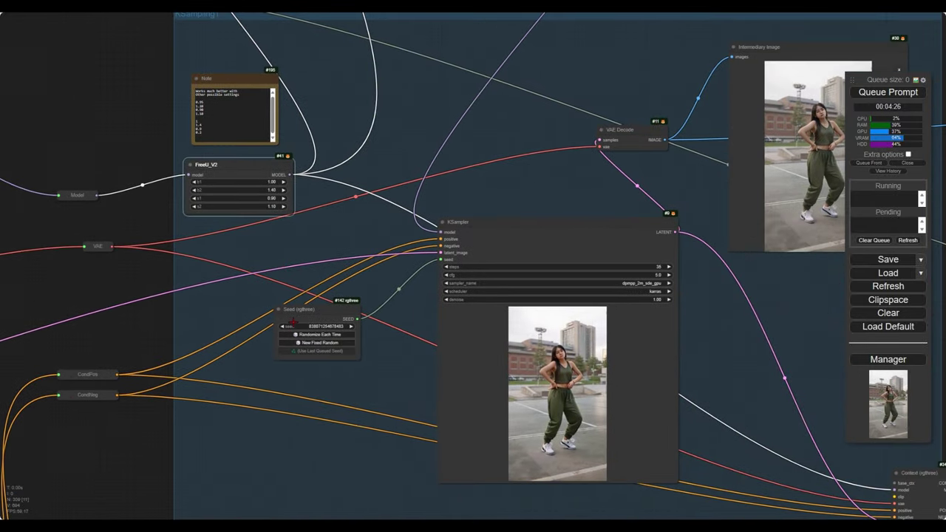
{"action": "scroll", "coordinate": [293, 323], "scroll_direction": "up", "scroll_amount": 8}
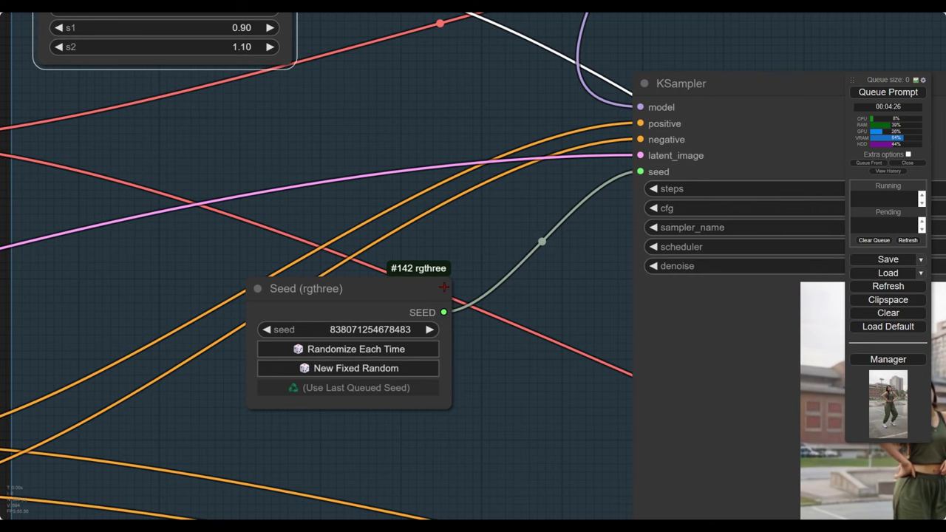
{"action": "left_click_drag", "start_coordinate": [548, 229], "coordinate": [396, 239]}
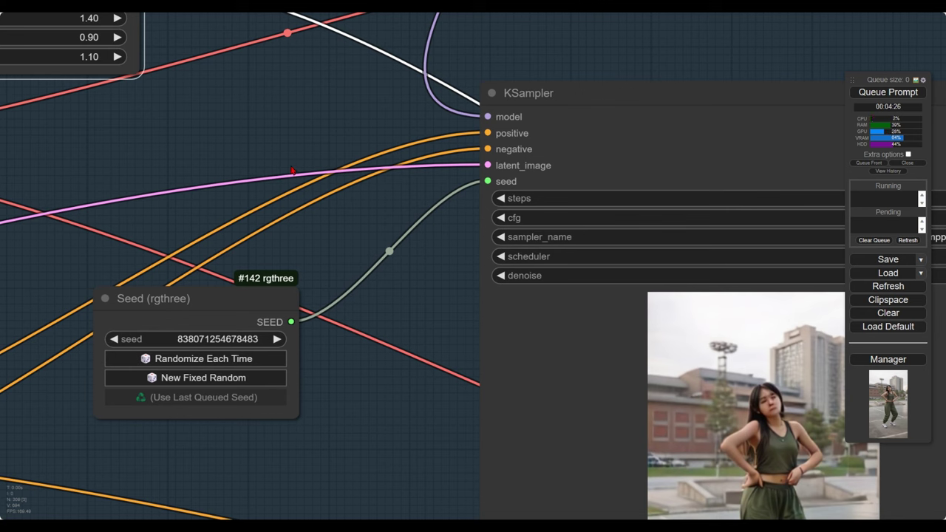
{"action": "left_click_drag", "start_coordinate": [425, 311], "coordinate": [206, 154]}
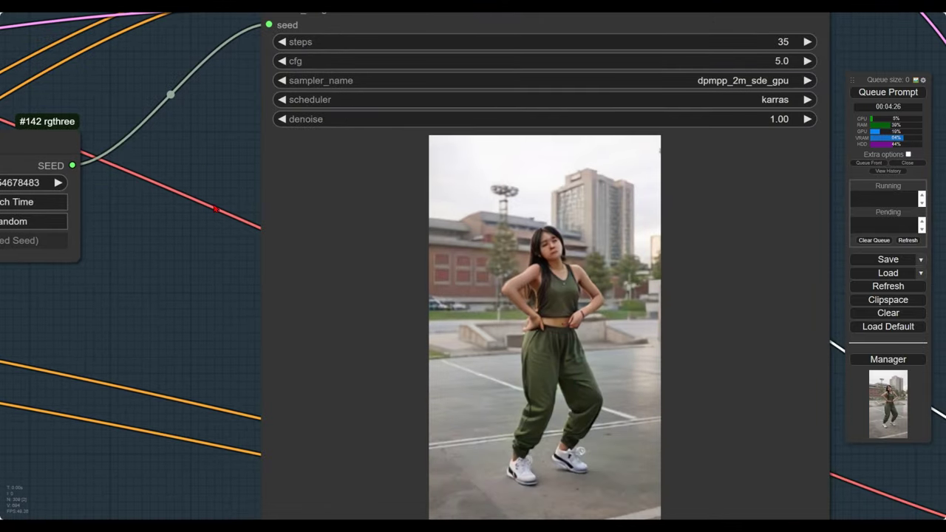
{"action": "left_click_drag", "start_coordinate": [272, 256], "coordinate": [189, 181]}
{"action": "scroll", "coordinate": [477, 246], "scroll_direction": "up", "scroll_amount": 6}
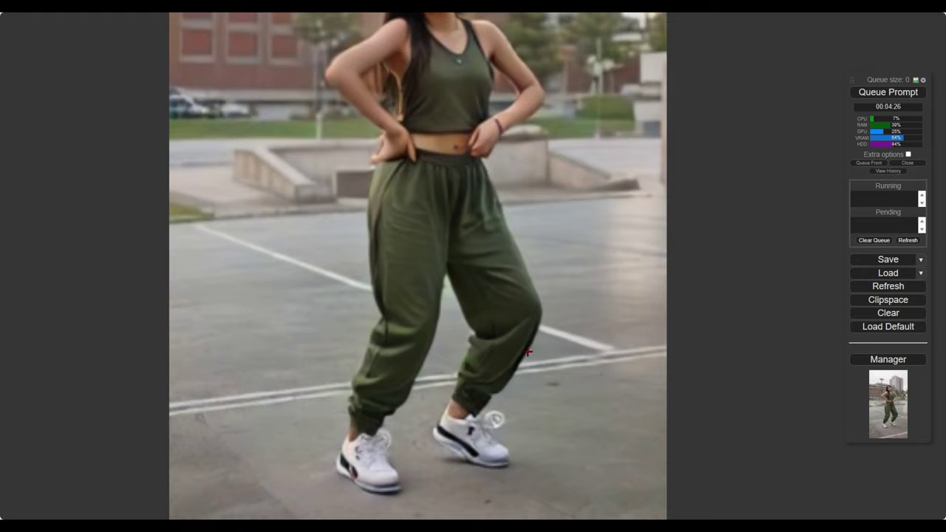
{"action": "scroll", "coordinate": [557, 348], "scroll_direction": "up", "scroll_amount": 4}
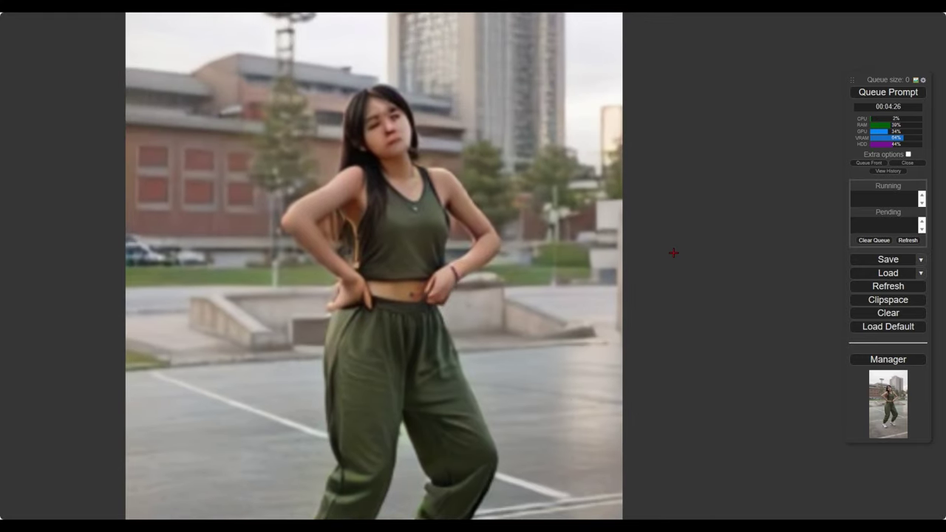
- Go back along the workflow from the KSampling1 group to the source video group and inspect its nodes
{"action": "scroll", "coordinate": [673, 252], "scroll_direction": "down", "scroll_amount": 20}
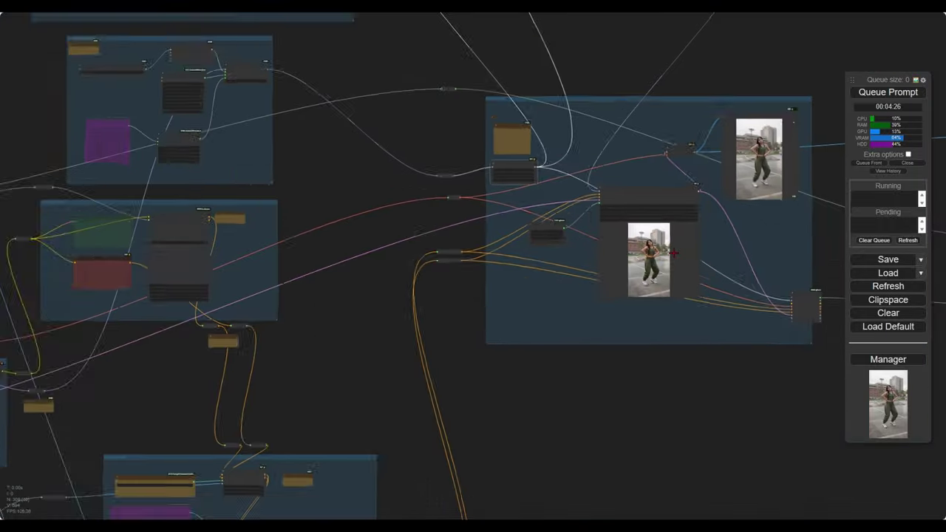
{"action": "scroll", "coordinate": [673, 253], "scroll_direction": "down", "scroll_amount": 4}
{"action": "left_click_drag", "start_coordinate": [418, 266], "coordinate": [695, 187]}
{"action": "left_click_drag", "start_coordinate": [350, 173], "coordinate": [601, 158]}
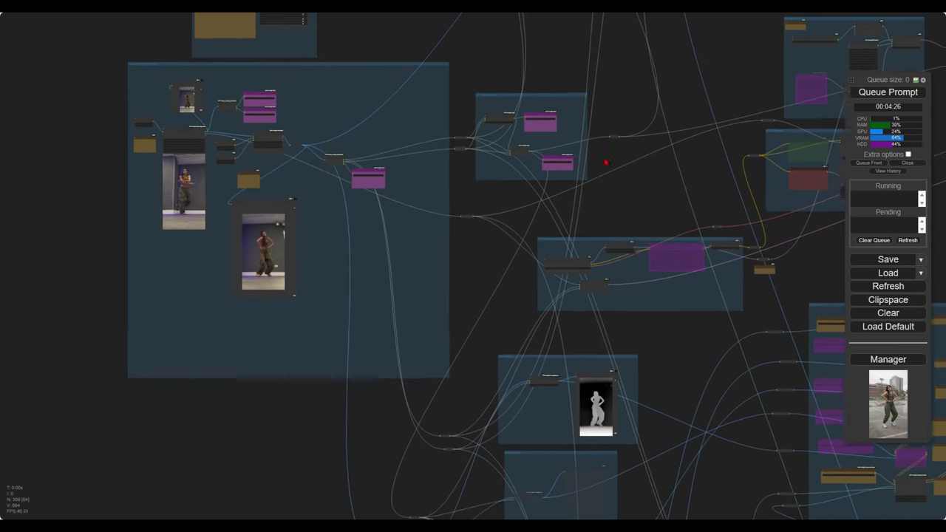
{"action": "scroll", "coordinate": [395, 188], "scroll_direction": "up", "scroll_amount": 5}
{"action": "scroll", "coordinate": [396, 188], "scroll_direction": "up", "scroll_amount": 2}
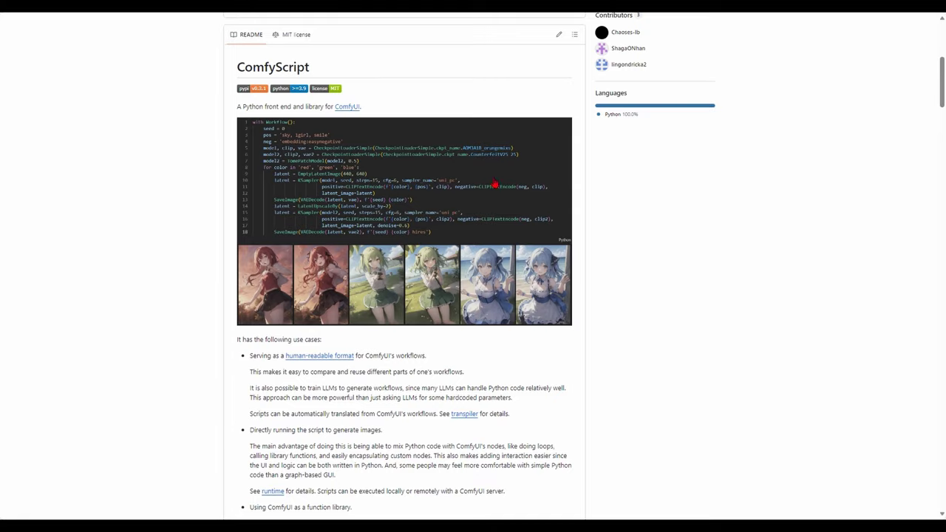
- Look over the ComfyScript repository on GitHub, enlarging the page to examine the README's sample script, example images and use cases
{"action": "scroll", "coordinate": [253, 158], "scroll_direction": "up", "scroll_amount": 5}
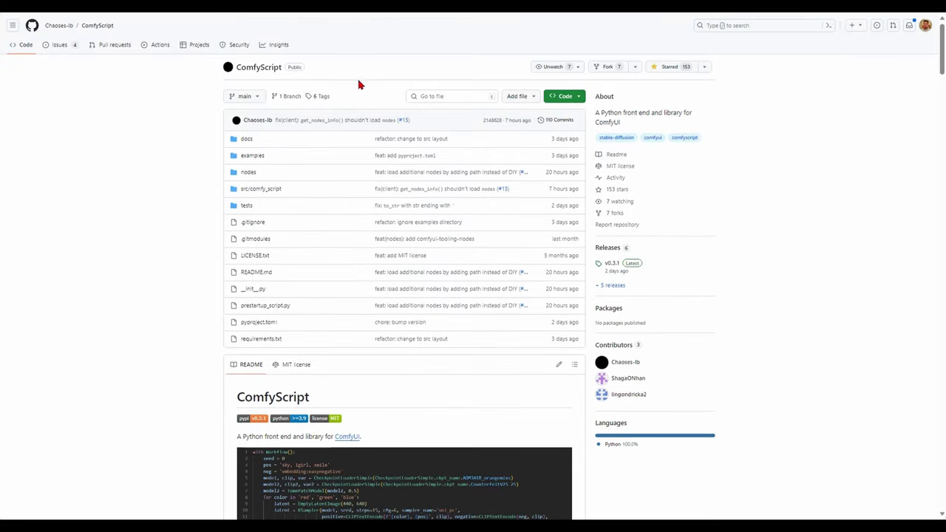
{"action": "scroll", "coordinate": [375, 246], "scroll_direction": "down", "scroll_amount": 3}
{"action": "scroll", "coordinate": [375, 246], "scroll_direction": "down", "scroll_amount": 2}
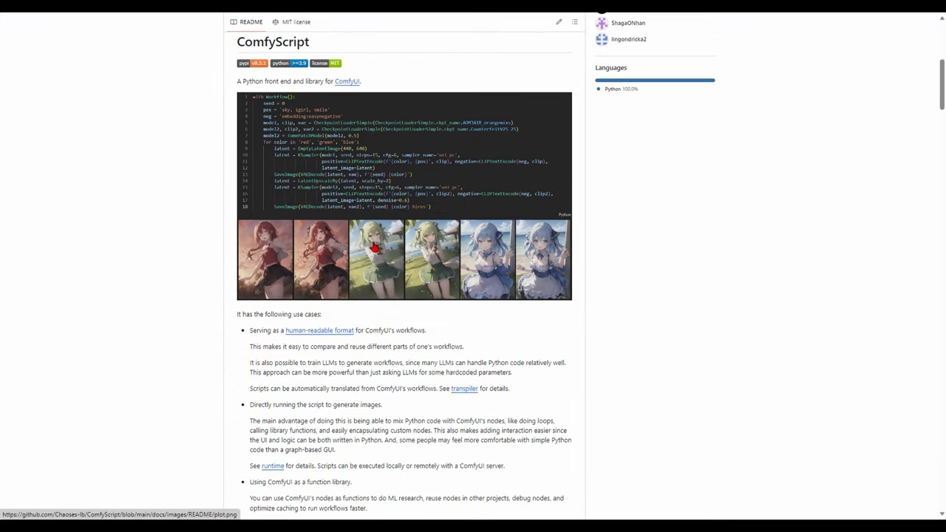
{"action": "key", "text": "ctrl+plus"}
{"action": "key", "text": "ctrl+plus"}
{"action": "key", "text": "ctrl+plus"}
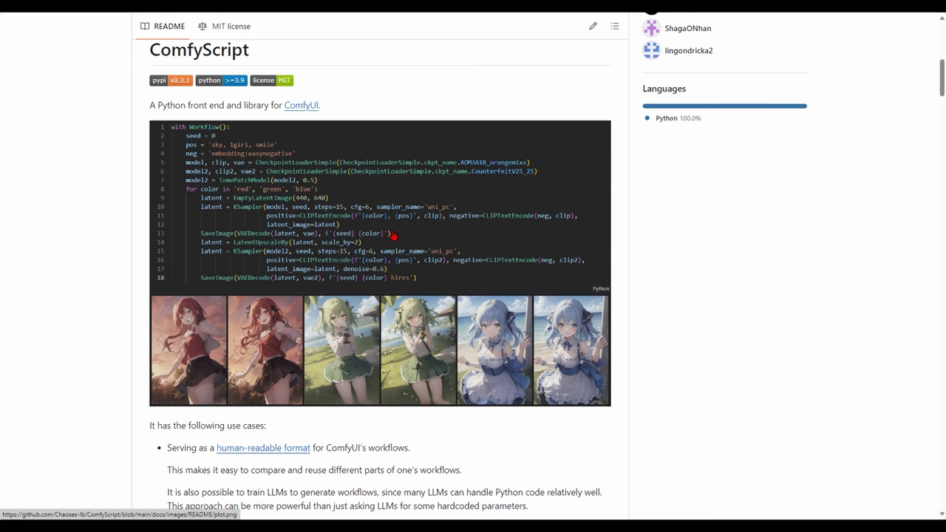
{"action": "scroll", "coordinate": [394, 234], "scroll_direction": "down", "scroll_amount": 2}
{"action": "scroll", "coordinate": [419, 196], "scroll_direction": "up", "scroll_amount": 1}
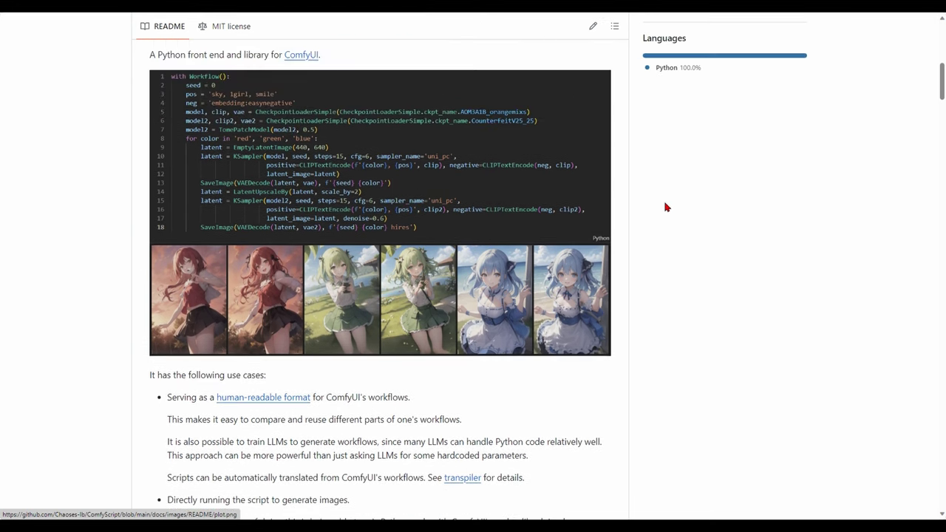
{"action": "scroll", "coordinate": [432, 206], "scroll_direction": "down", "scroll_amount": 1}
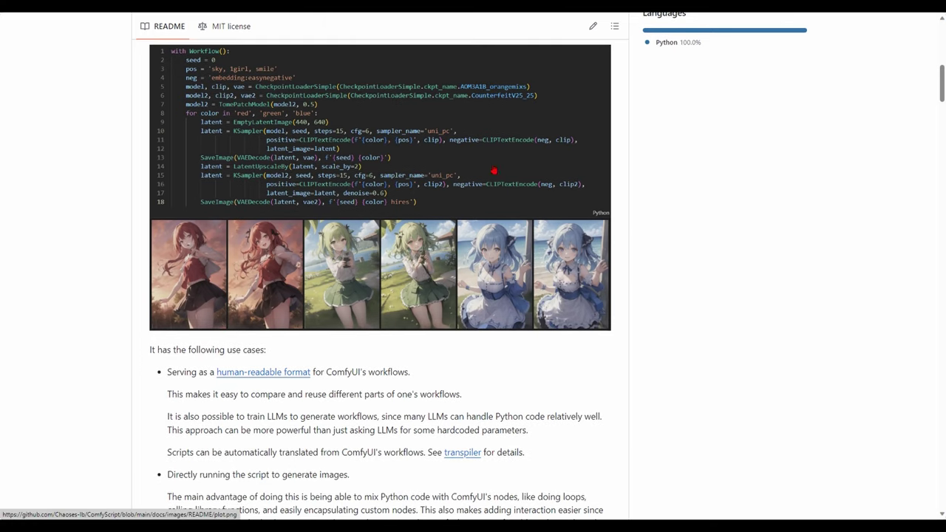
{"action": "scroll", "coordinate": [384, 163], "scroll_direction": "up", "scroll_amount": 2}
{"action": "scroll", "coordinate": [384, 163], "scroll_direction": "down", "scroll_amount": 2}
{"action": "scroll", "coordinate": [447, 202], "scroll_direction": "down", "scroll_amount": 2}
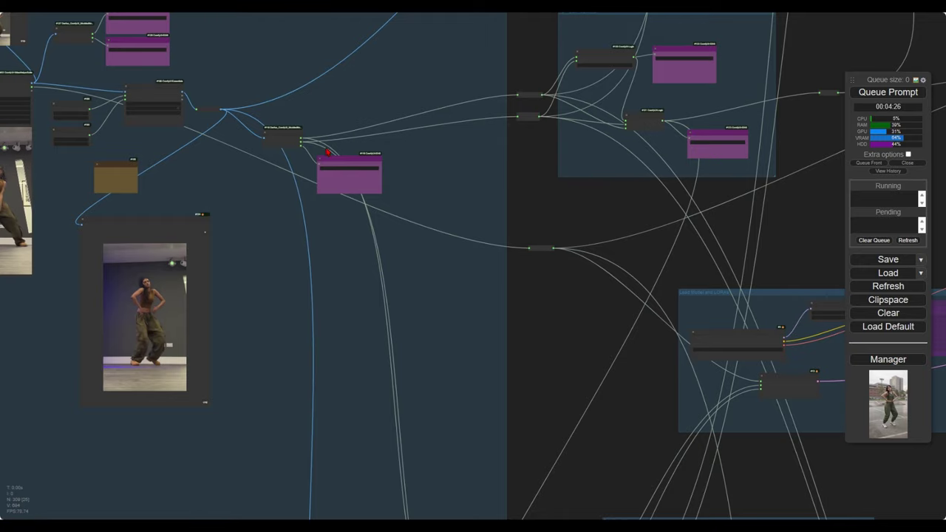
- Survey the whole ComfyUI node graph, from the source video group across to the face image groups and back
{"action": "left_click_drag", "start_coordinate": [324, 158], "coordinate": [652, 151]}
{"action": "left_click_drag", "start_coordinate": [524, 175], "coordinate": [386, 200]}
{"action": "scroll", "coordinate": [386, 200], "scroll_direction": "down", "scroll_amount": 15}
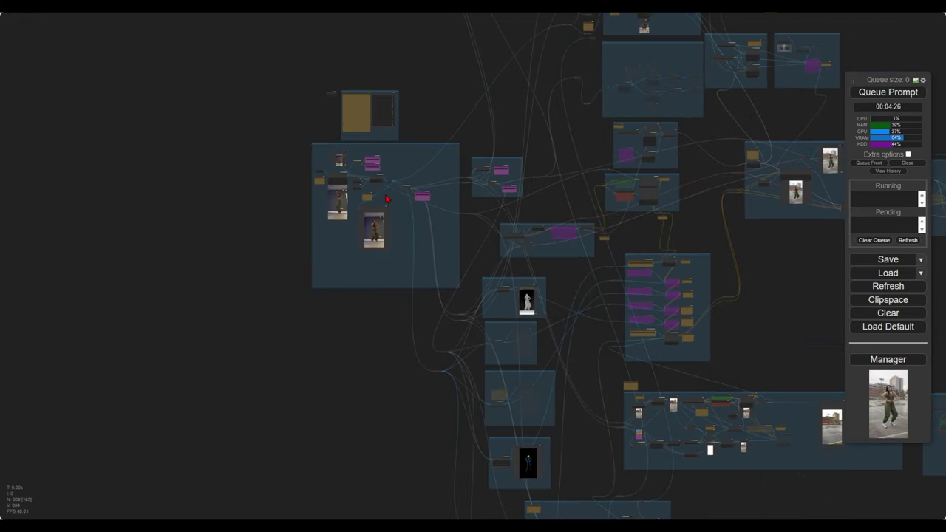
{"action": "left_click_drag", "start_coordinate": [603, 240], "coordinate": [265, 215]}
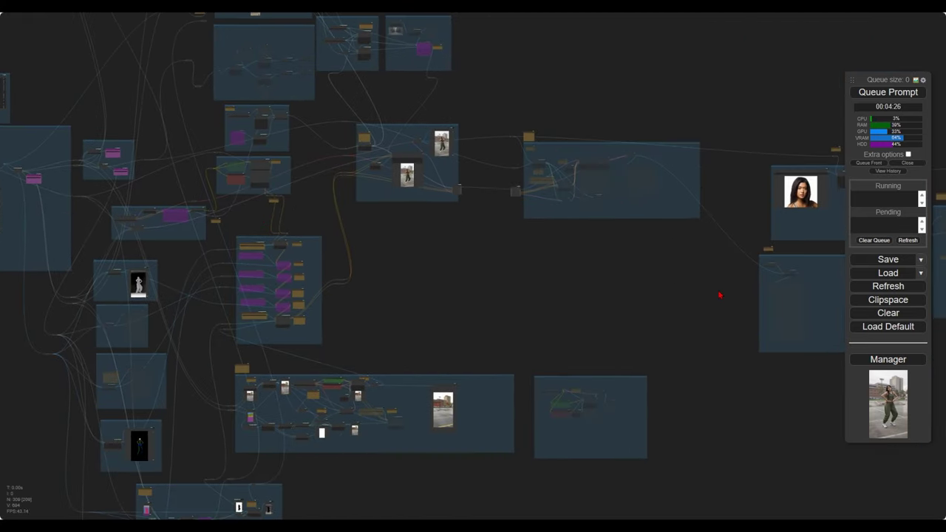
{"action": "left_click_drag", "start_coordinate": [717, 293], "coordinate": [348, 254]}
{"action": "left_click_drag", "start_coordinate": [645, 337], "coordinate": [792, 319]}
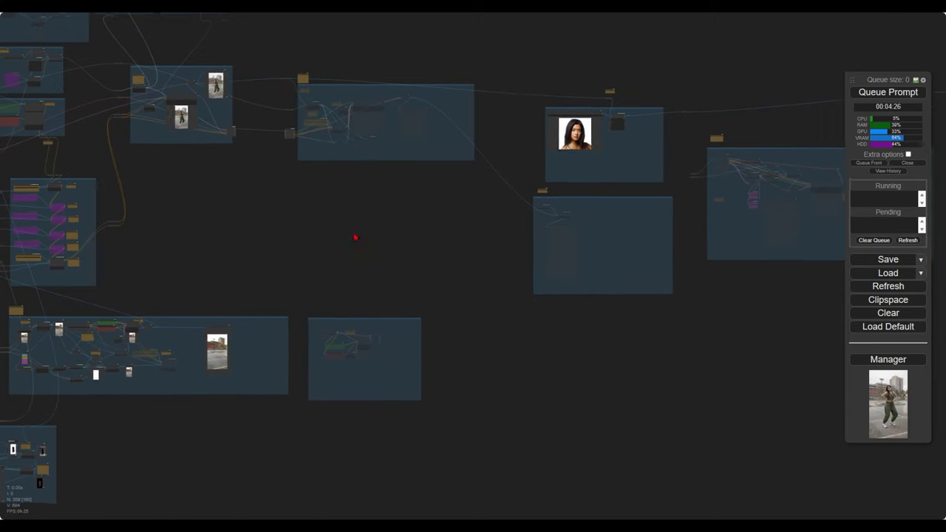
{"action": "left_click_drag", "start_coordinate": [110, 263], "coordinate": [655, 250]}
- Switch to the File Explorer window with the losthighway_script folder and show it full screen
{"action": "key", "text": "super+Tab"}
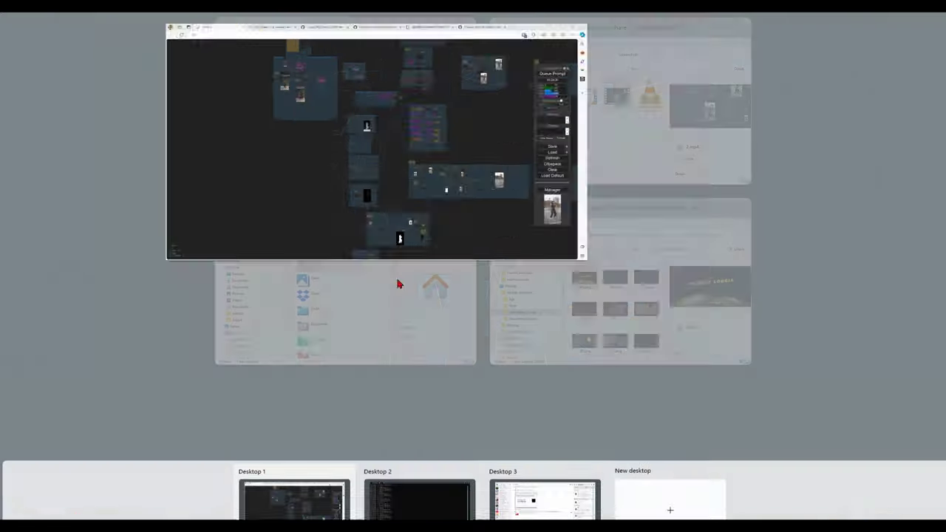
{"action": "left_click", "coordinate": [564, 274]}
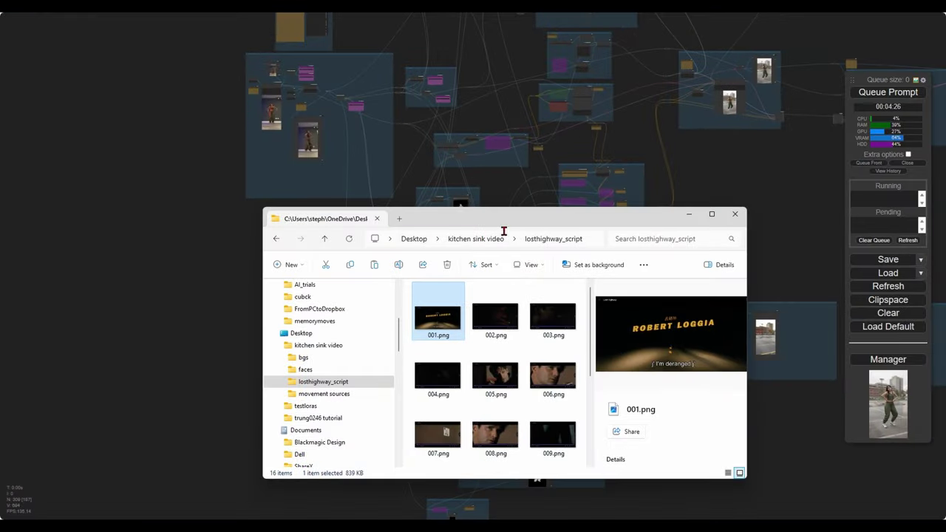
{"action": "key", "text": "F11"}
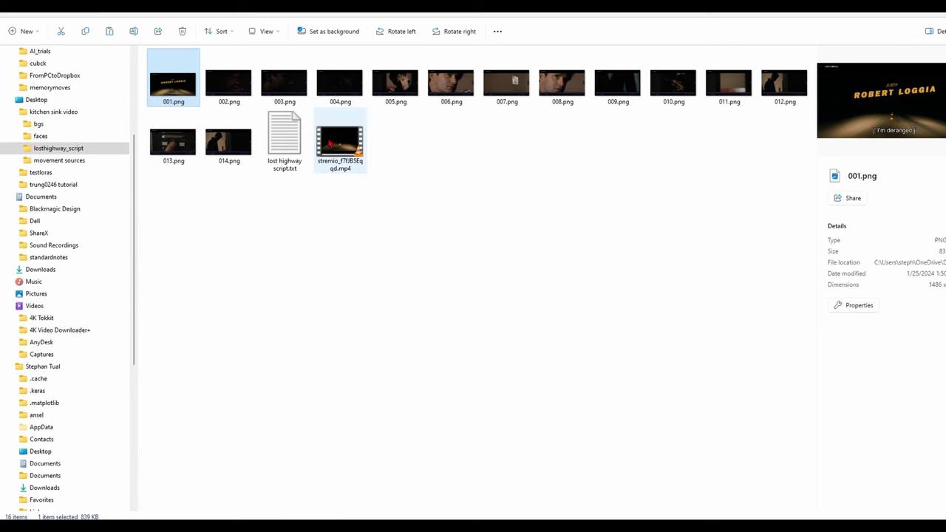
- Play stremio_f7fJB5Eqqd.mp4 and skim through the Lost Highway scene from the opening credits to near the end
{"action": "double_click", "coordinate": [339, 142]}
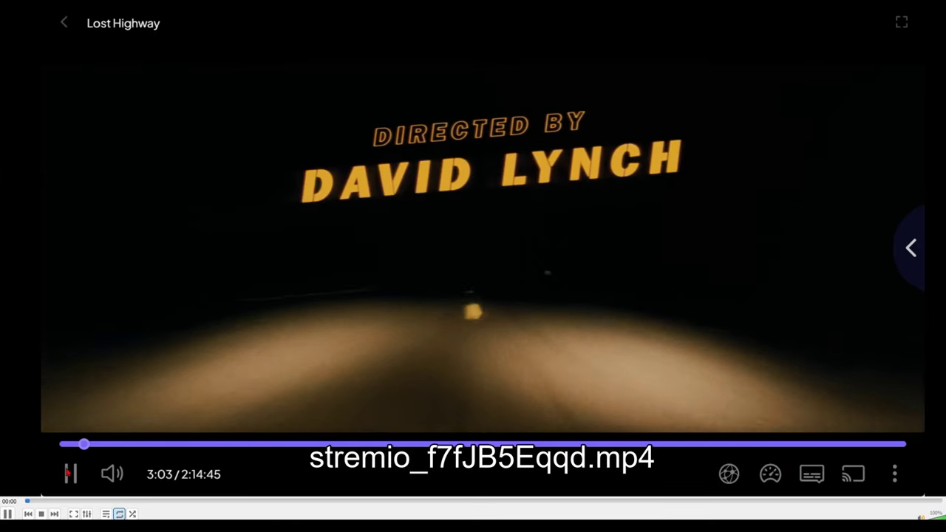
{"action": "left_click", "coordinate": [81, 502]}
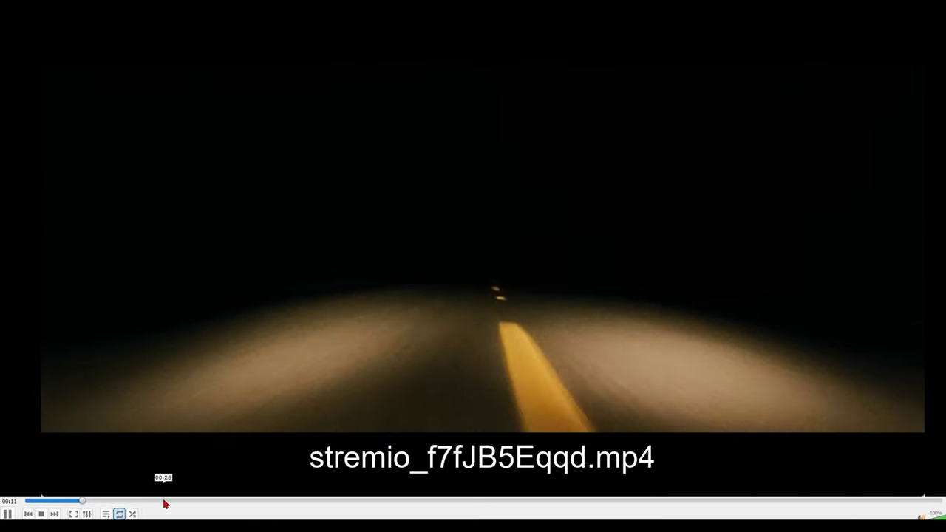
{"action": "left_click", "coordinate": [175, 502]}
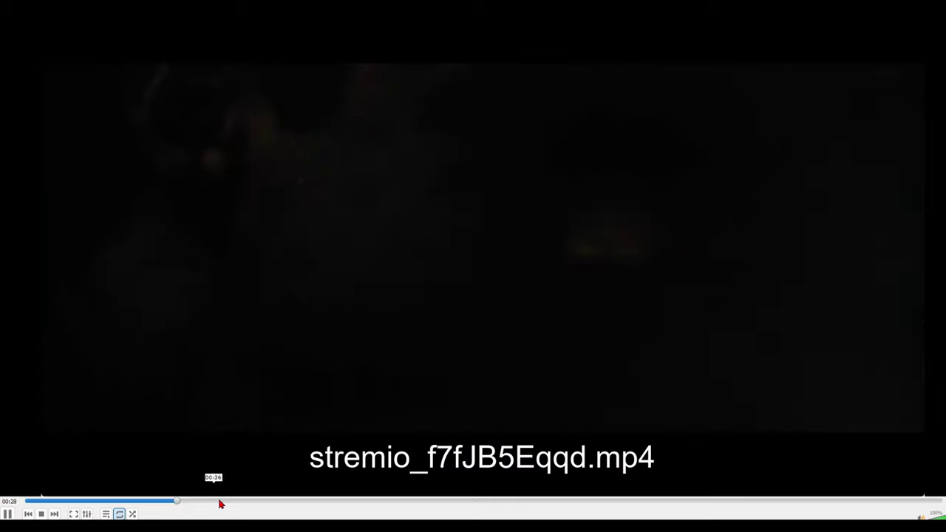
{"action": "left_click", "coordinate": [238, 501]}
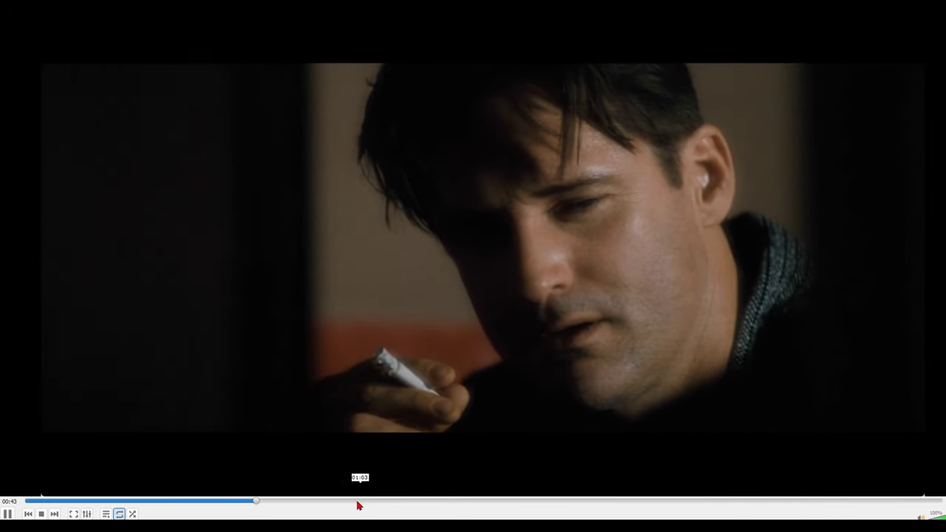
{"action": "left_click", "coordinate": [387, 503]}
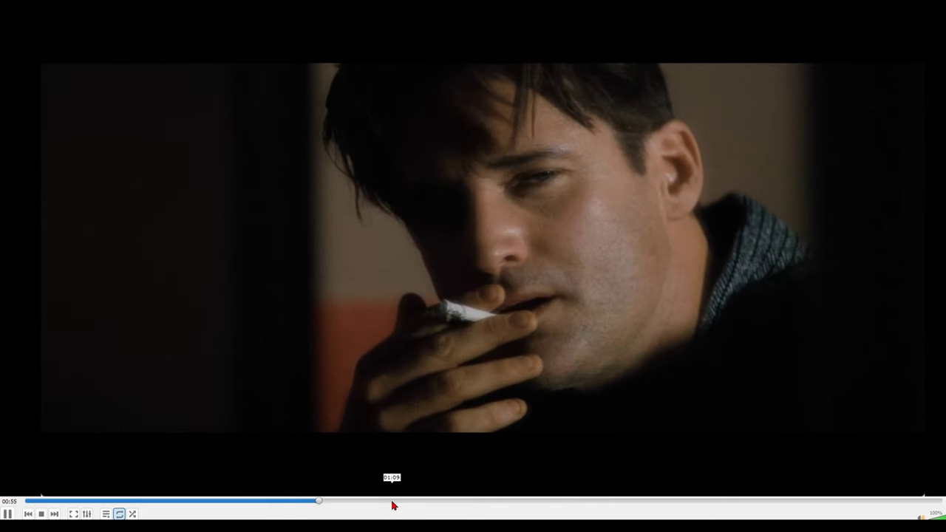
{"action": "left_click", "coordinate": [444, 503]}
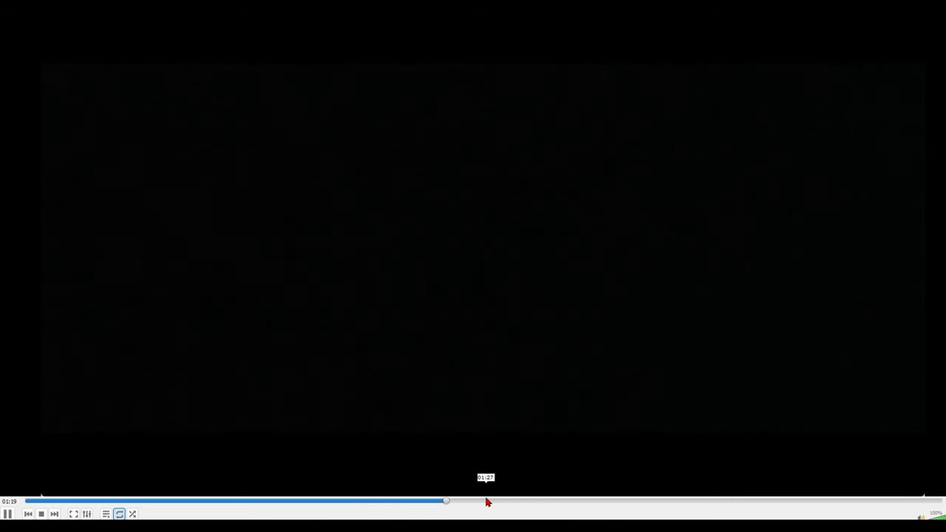
{"action": "left_click", "coordinate": [488, 502]}
{"action": "left_click_drag", "start_coordinate": [526, 502], "coordinate": [785, 501]}
{"action": "left_click", "coordinate": [820, 502]}
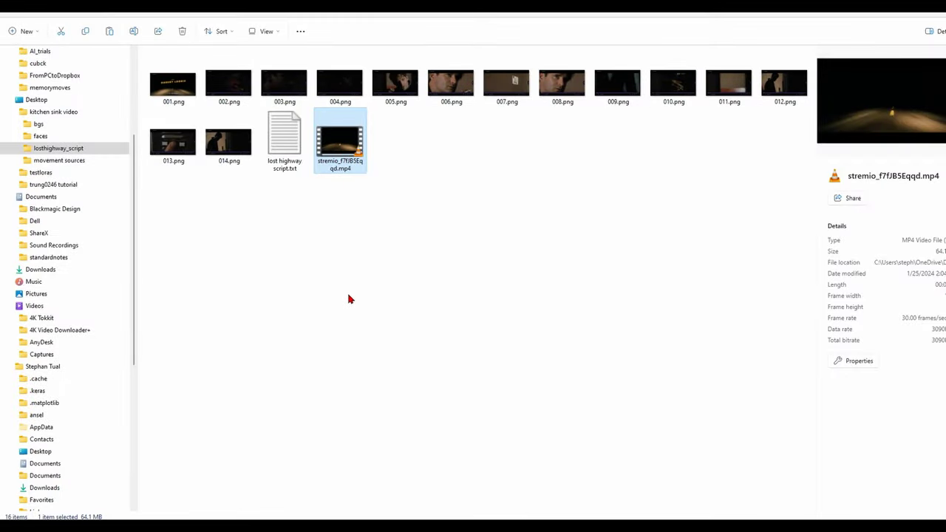
- Open lost highway script.txt and read through the numbered shot list from 001 to 014
{"action": "double_click", "coordinate": [285, 140]}
{"action": "left_click_drag", "start_coordinate": [161, 159], "coordinate": [362, 264]}
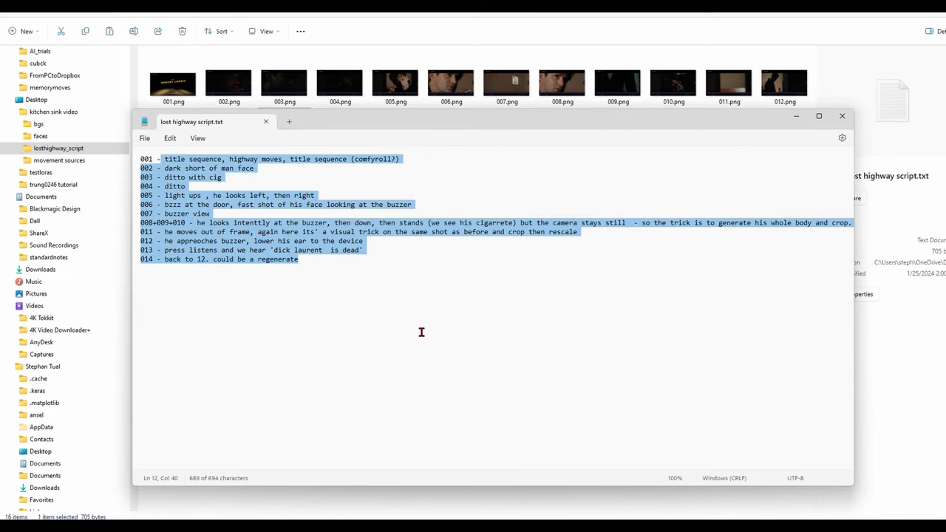
{"action": "left_click", "coordinate": [149, 159]}
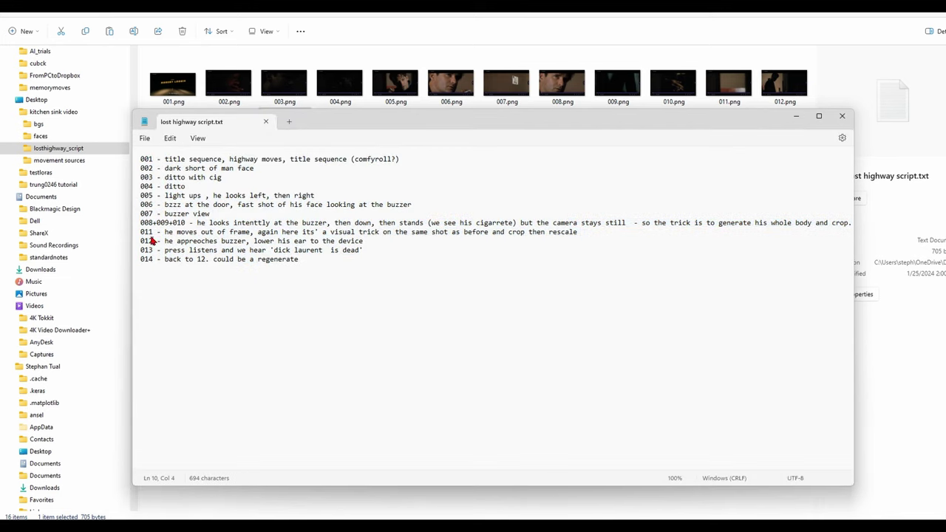
{"action": "left_click", "coordinate": [151, 259]}
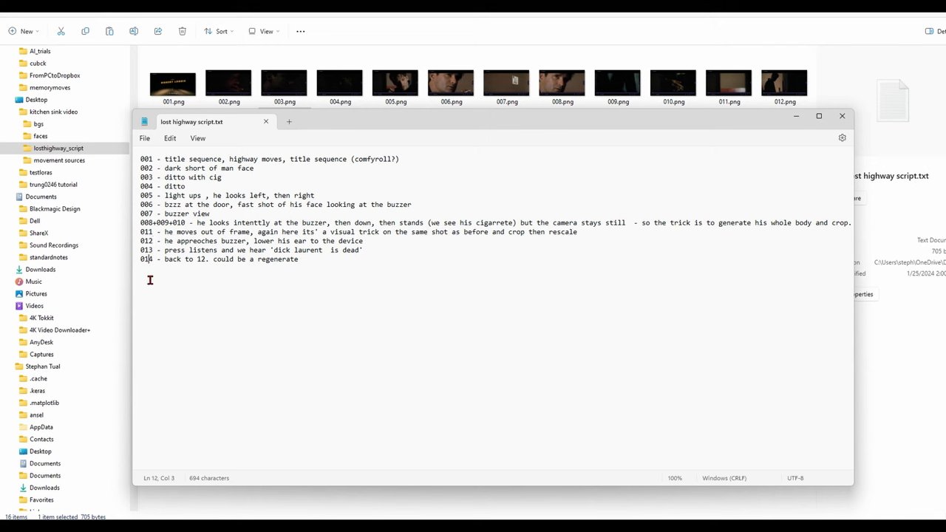
- Highlight the descriptions of shots 002, 003, 006 and 007 in the script while reading them
{"action": "left_click_drag", "start_coordinate": [164, 169], "coordinate": [277, 177]}
{"action": "left_click", "coordinate": [227, 179]}
{"action": "left_click_drag", "start_coordinate": [166, 177], "coordinate": [230, 179]}
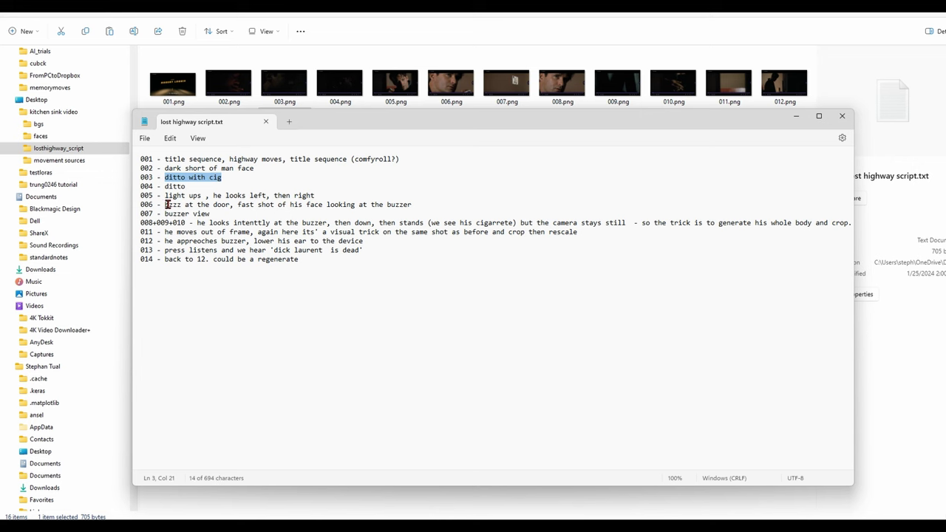
{"action": "left_click_drag", "start_coordinate": [165, 208], "coordinate": [213, 215]}
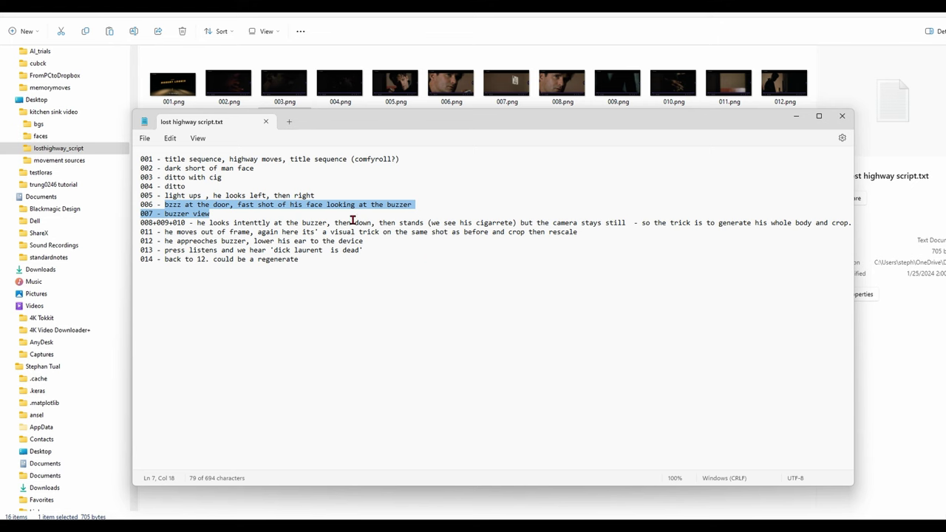
- Switch back to the ComfyUI window in Microsoft Edge and bring the source video group into view
{"action": "key", "text": "super+Tab"}
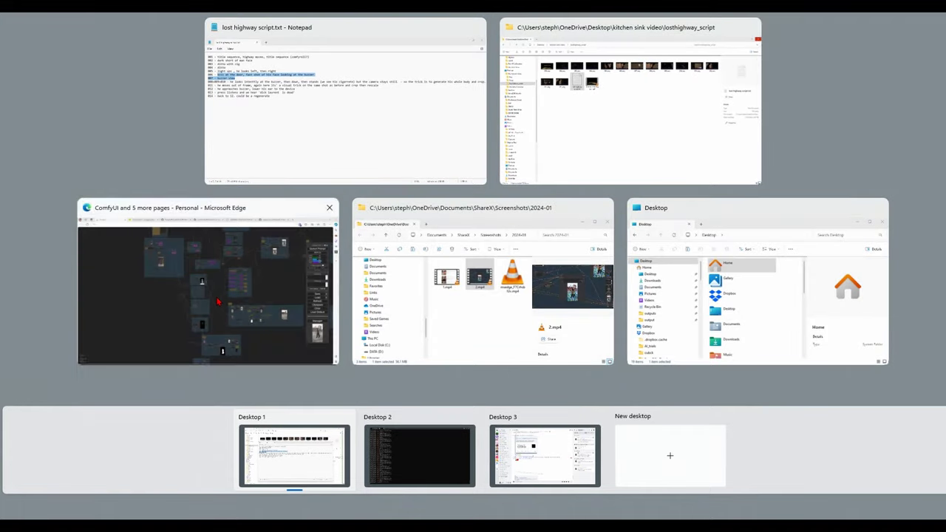
{"action": "left_click", "coordinate": [218, 301]}
{"action": "left_click_drag", "start_coordinate": [218, 301], "coordinate": [410, 456]}
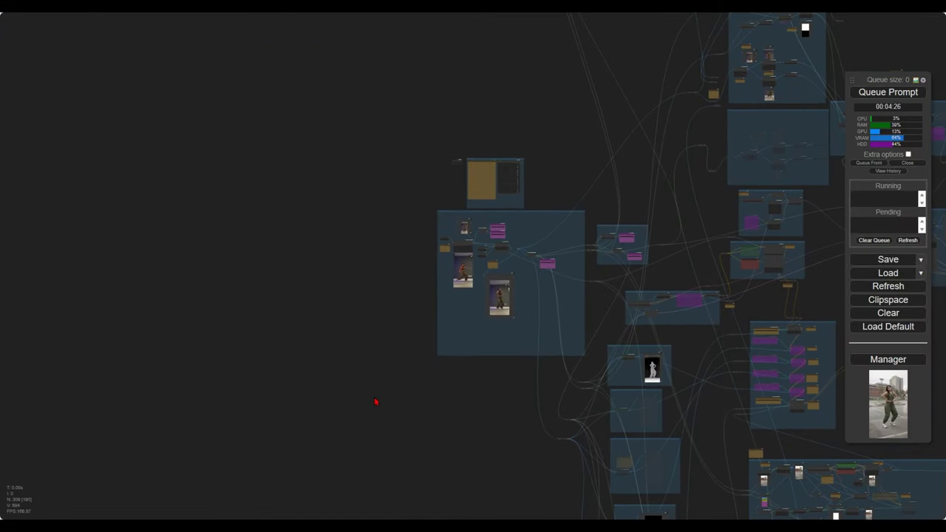
- Survey the workflow from the source video group across the ControlNet and sampler groups to the final output video groups
{"action": "left_click_drag", "start_coordinate": [376, 397], "coordinate": [151, 388]}
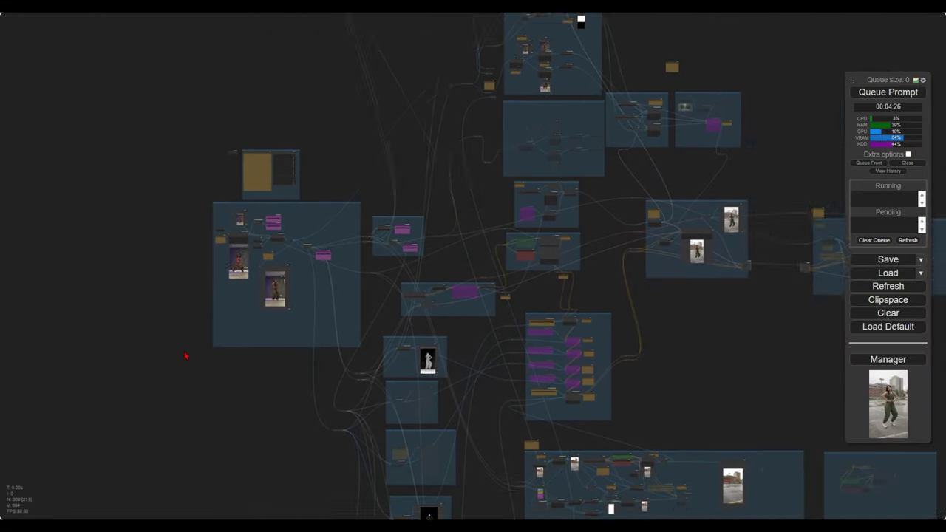
{"action": "left_click_drag", "start_coordinate": [721, 351], "coordinate": [341, 355]}
{"action": "scroll", "coordinate": [432, 360], "scroll_direction": "left", "scroll_amount": 7}
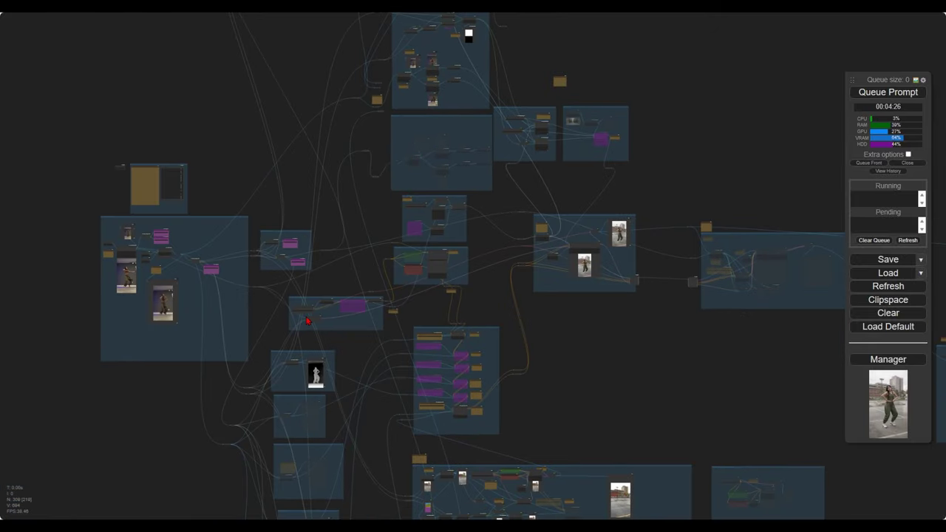
{"action": "left_click_drag", "start_coordinate": [379, 200], "coordinate": [322, 145]}
{"action": "scroll", "coordinate": [356, 348], "scroll_direction": "up", "scroll_amount": 5}
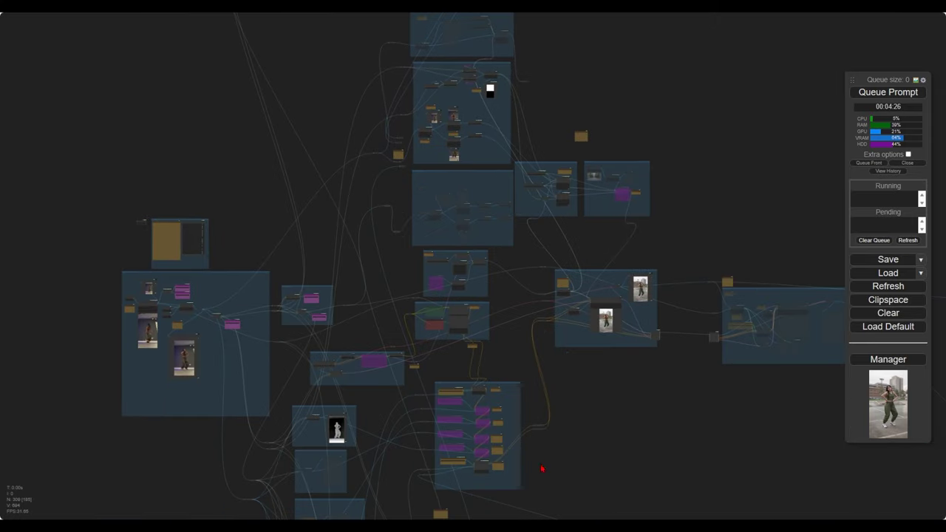
{"action": "left_click_drag", "start_coordinate": [542, 468], "coordinate": [27, 297]}
{"action": "scroll", "coordinate": [392, 247], "scroll_direction": "up", "scroll_amount": 1}
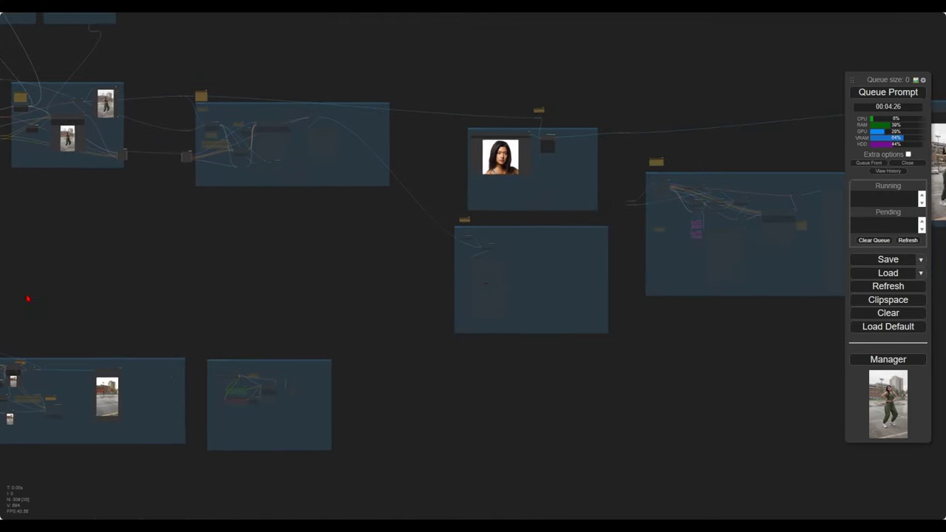
{"action": "scroll", "coordinate": [501, 284], "scroll_direction": "up", "scroll_amount": 1}
{"action": "left_click_drag", "start_coordinate": [502, 284], "coordinate": [111, 312]}
{"action": "scroll", "coordinate": [552, 289], "scroll_direction": "up", "scroll_amount": 2}
{"action": "left_click_drag", "start_coordinate": [550, 288], "coordinate": [318, 339]}
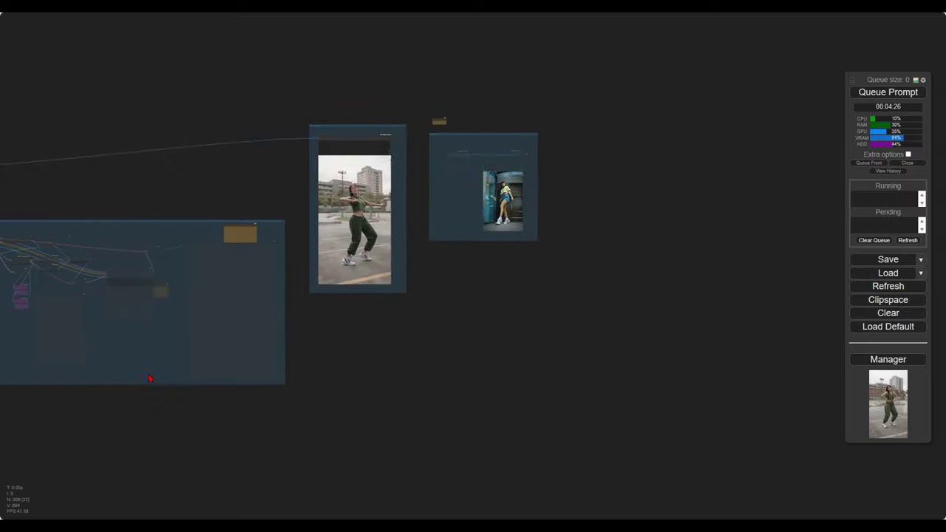
- Inspect the cap-wearing dancer's video in the last group up close, and compare it with the parking-lot dance output
{"action": "scroll", "coordinate": [559, 192], "scroll_direction": "up", "scroll_amount": 5}
{"action": "scroll", "coordinate": [560, 192], "scroll_direction": "up", "scroll_amount": 4}
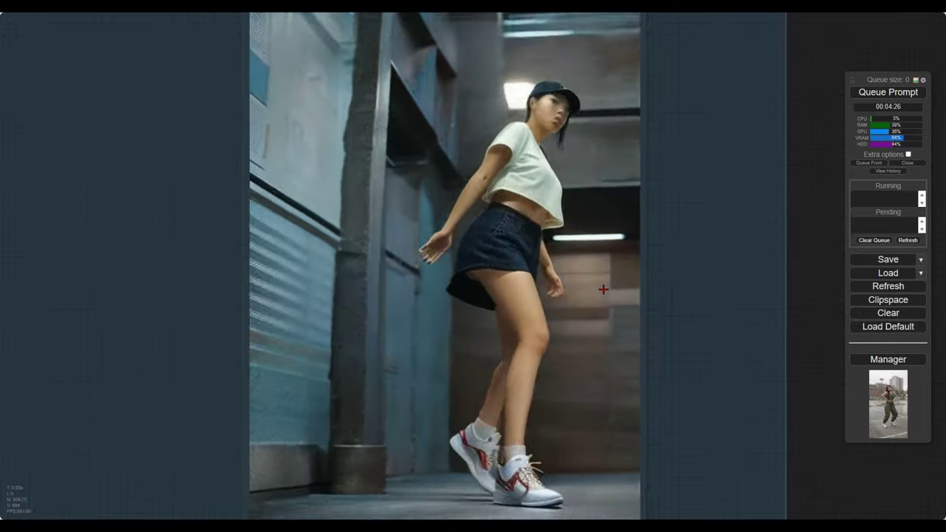
{"action": "scroll", "coordinate": [603, 289], "scroll_direction": "down", "scroll_amount": 5}
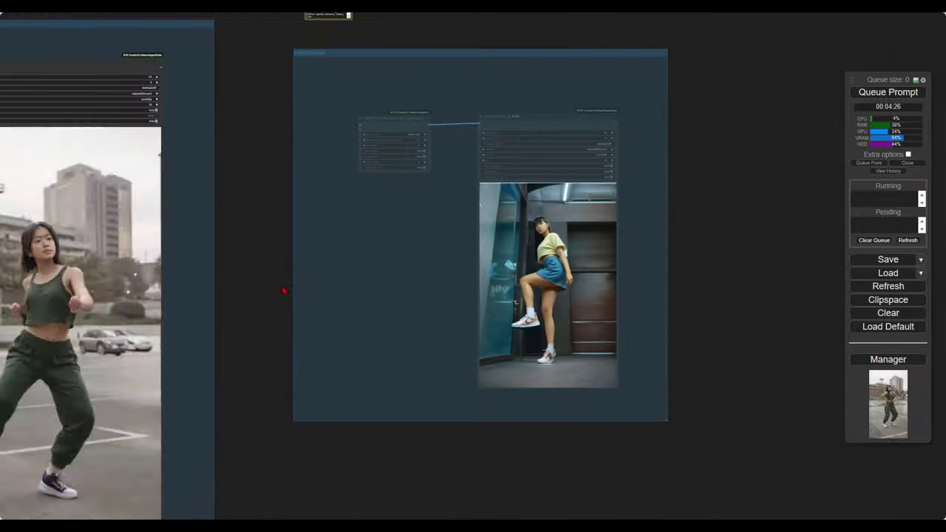
{"action": "left_click_drag", "start_coordinate": [283, 291], "coordinate": [566, 276]}
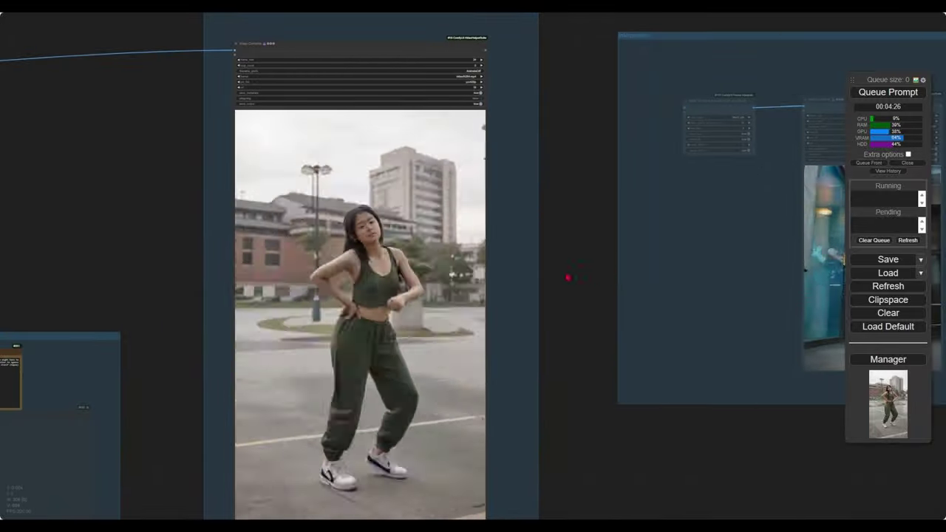
{"action": "left_click_drag", "start_coordinate": [138, 257], "coordinate": [338, 234]}
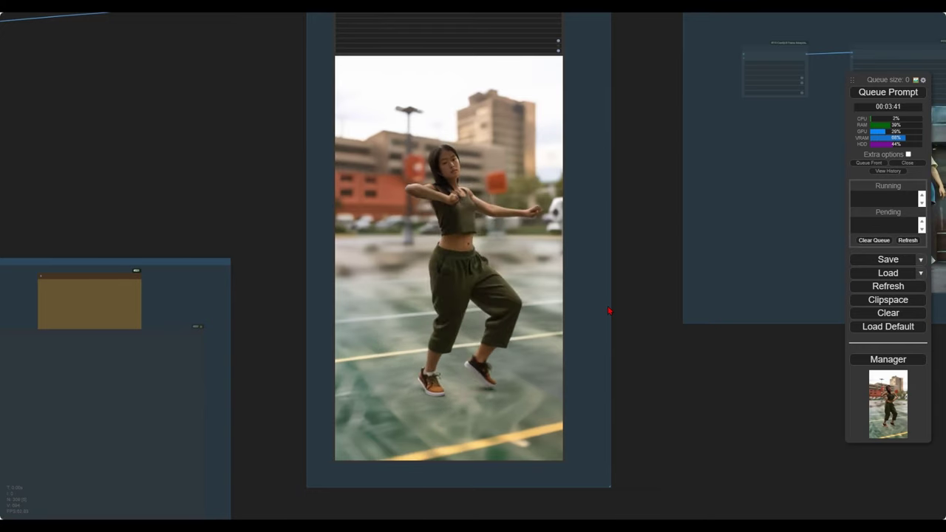
- Examine the new dance output video closely, checking the building and red sign in the blurred background
{"action": "scroll", "coordinate": [606, 303], "scroll_direction": "up", "scroll_amount": 5}
{"action": "left_click_drag", "start_coordinate": [592, 278], "coordinate": [629, 344]}
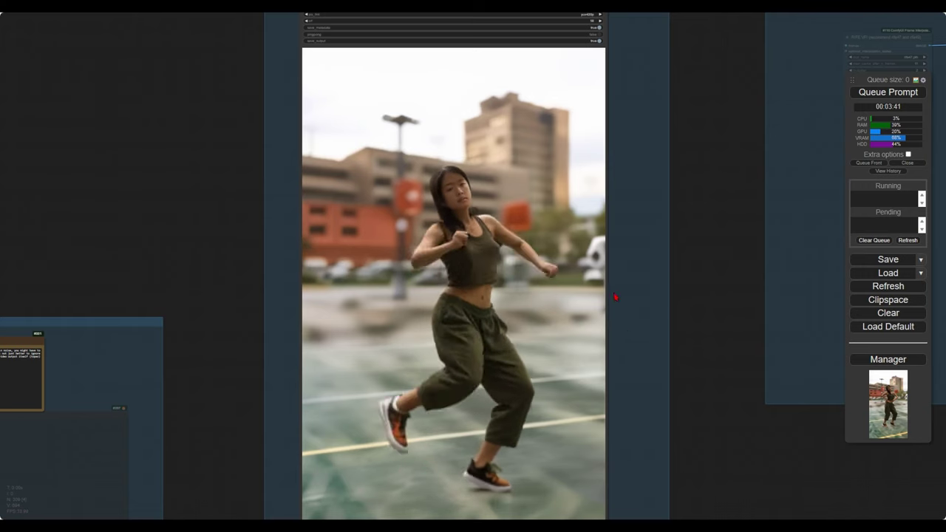
{"action": "scroll", "coordinate": [349, 219], "scroll_direction": "up", "scroll_amount": 10}
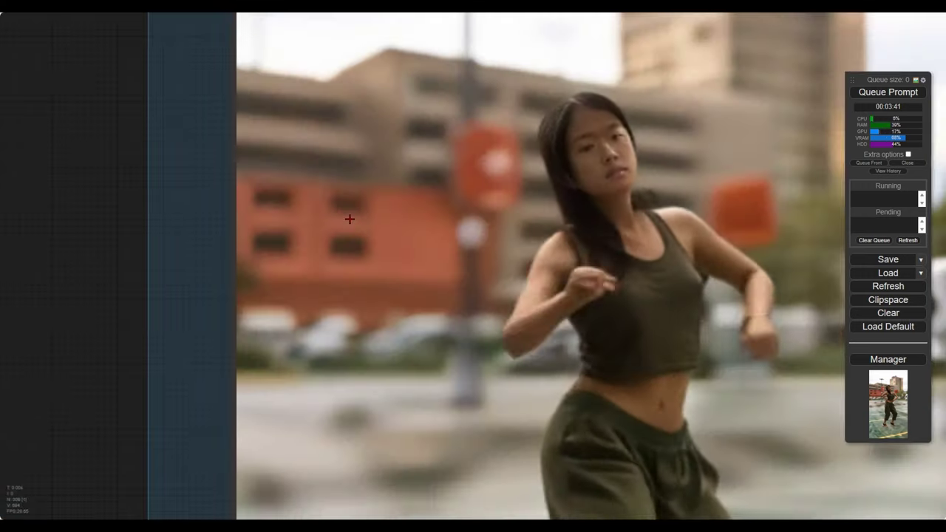
{"action": "left_click_drag", "start_coordinate": [350, 218], "coordinate": [317, 446]}
{"action": "scroll", "coordinate": [350, 365], "scroll_direction": "up", "scroll_amount": 6}
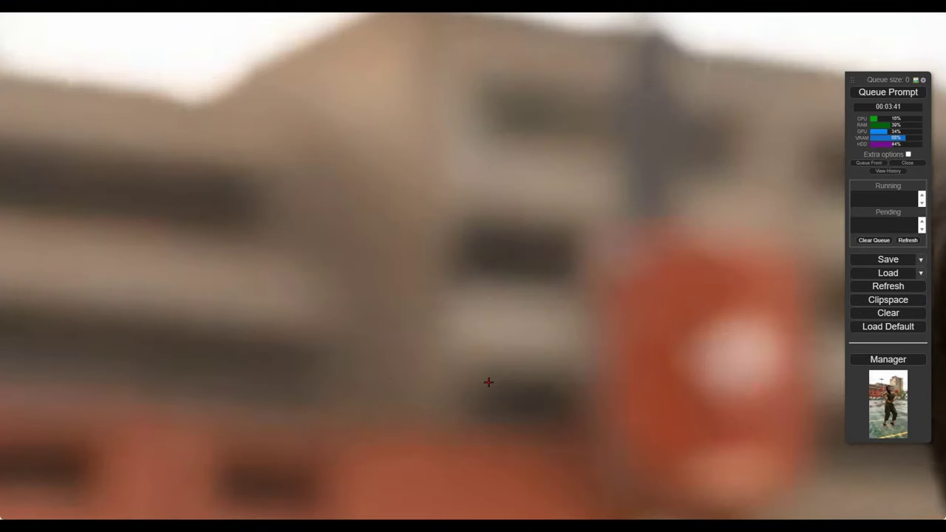
{"action": "scroll", "coordinate": [519, 386], "scroll_direction": "down", "scroll_amount": 2}
{"action": "scroll", "coordinate": [519, 385], "scroll_direction": "down", "scroll_amount": 3}
{"action": "left_click_drag", "start_coordinate": [662, 367], "coordinate": [369, 303]}
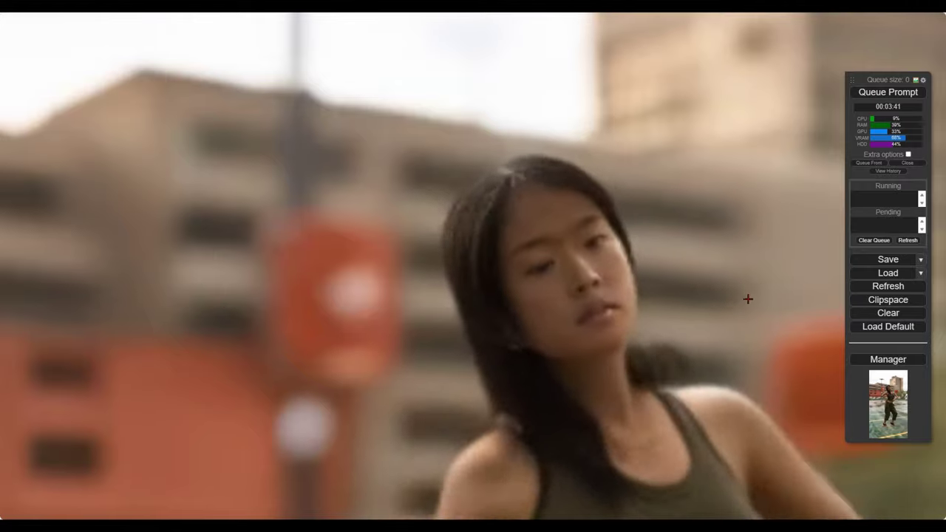
- Examine the dancer's face, clothing, shoes and the court floor in the output video
{"action": "left_click_drag", "start_coordinate": [841, 292], "coordinate": [391, 338]}
{"action": "left_click_drag", "start_coordinate": [670, 341], "coordinate": [637, 127]}
{"action": "scroll", "coordinate": [530, 293], "scroll_direction": "down", "scroll_amount": 4}
{"action": "left_click_drag", "start_coordinate": [549, 328], "coordinate": [612, 80]}
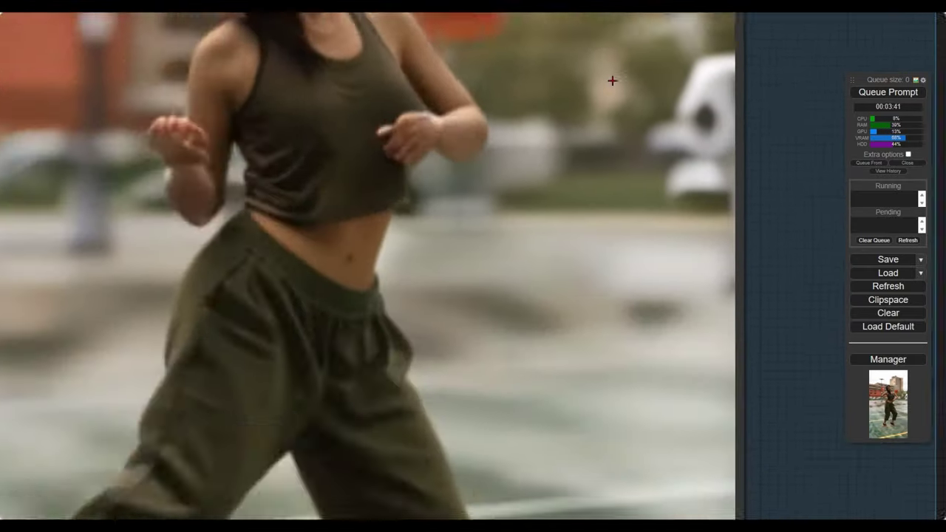
{"action": "left_click_drag", "start_coordinate": [608, 198], "coordinate": [690, 14]}
{"action": "left_click_drag", "start_coordinate": [443, 295], "coordinate": [576, 133]}
{"action": "left_click_drag", "start_coordinate": [277, 243], "coordinate": [396, 175]}
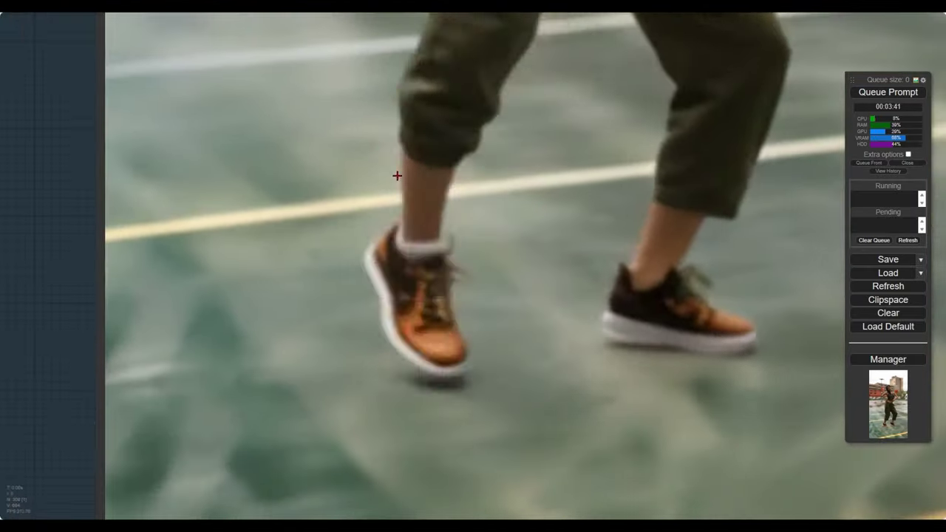
{"action": "left_click_drag", "start_coordinate": [423, 251], "coordinate": [413, 156]}
{"action": "scroll", "coordinate": [432, 248], "scroll_direction": "down", "scroll_amount": 10}
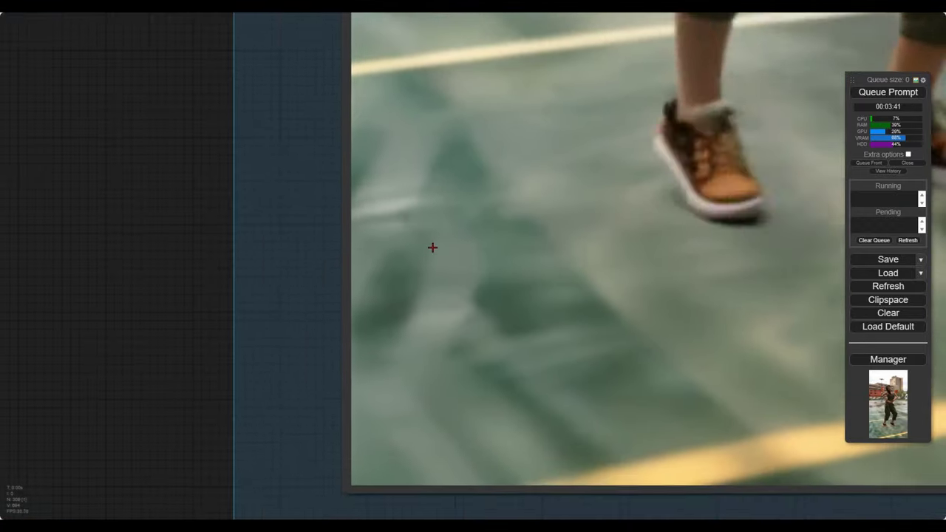
- Return to the source video group at the start of the workflow and examine its input and resized dance previews
{"action": "scroll", "coordinate": [432, 246], "scroll_direction": "down", "scroll_amount": 18}
{"action": "left_click_drag", "start_coordinate": [260, 150], "coordinate": [943, 110]}
{"action": "left_click_drag", "start_coordinate": [322, 177], "coordinate": [714, 242]}
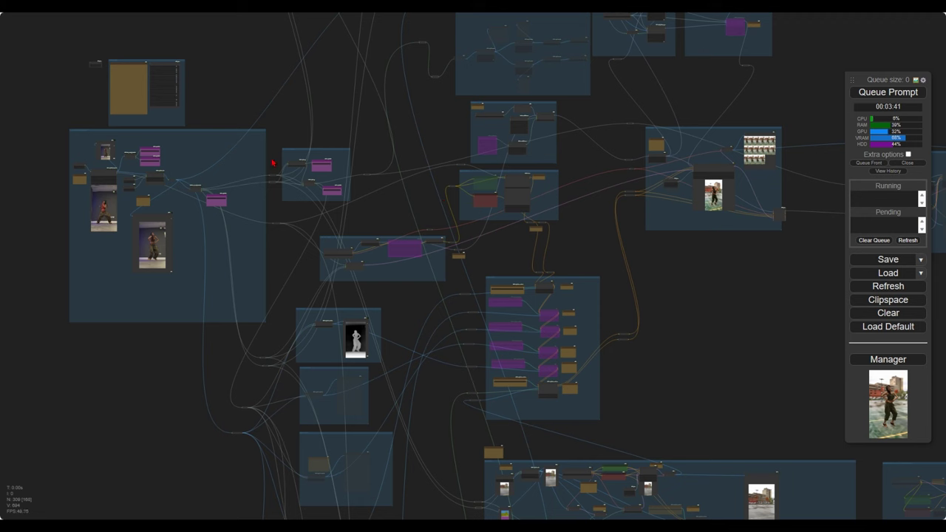
{"action": "left_click_drag", "start_coordinate": [369, 156], "coordinate": [559, 143]}
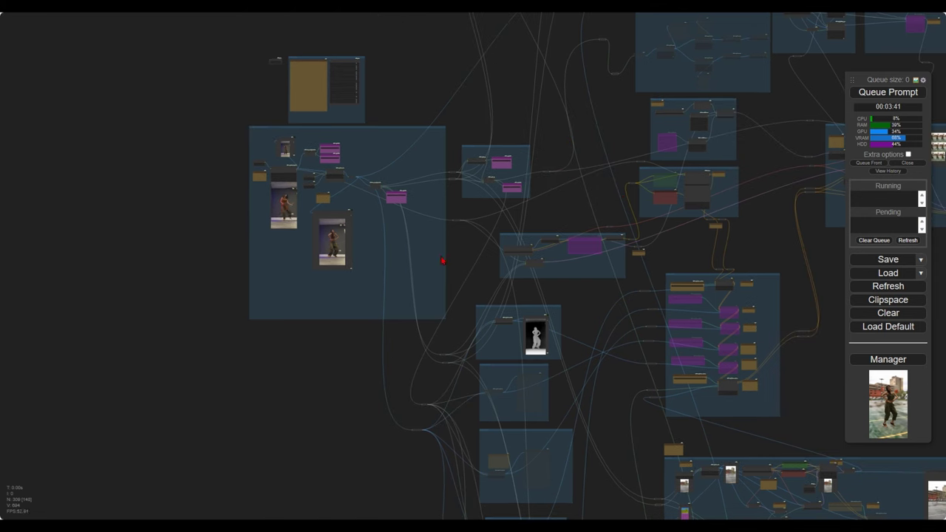
{"action": "scroll", "coordinate": [460, 264], "scroll_direction": "up", "scroll_amount": 3}
{"action": "scroll", "coordinate": [460, 264], "scroll_direction": "up", "scroll_amount": 6}
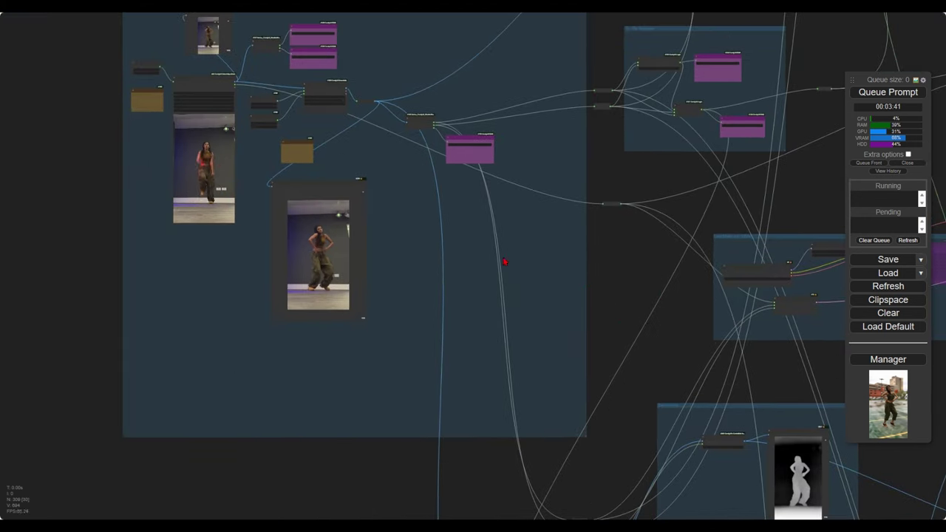
{"action": "left_click_drag", "start_coordinate": [500, 274], "coordinate": [492, 327]}
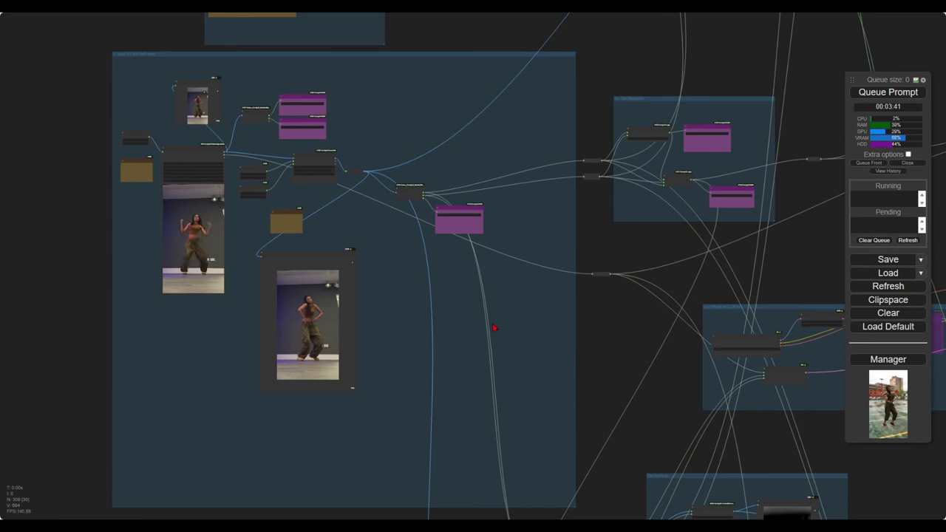
- Review the masking groups, the ControlNet stack and the sampler group, following the links between them
{"action": "scroll", "coordinate": [489, 311], "scroll_direction": "down", "scroll_amount": 6}
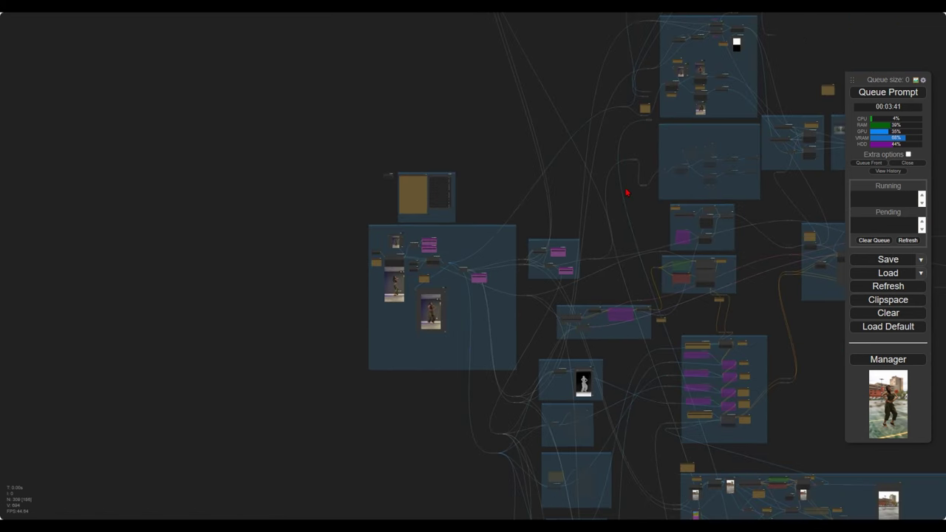
{"action": "left_click_drag", "start_coordinate": [626, 190], "coordinate": [364, 353]}
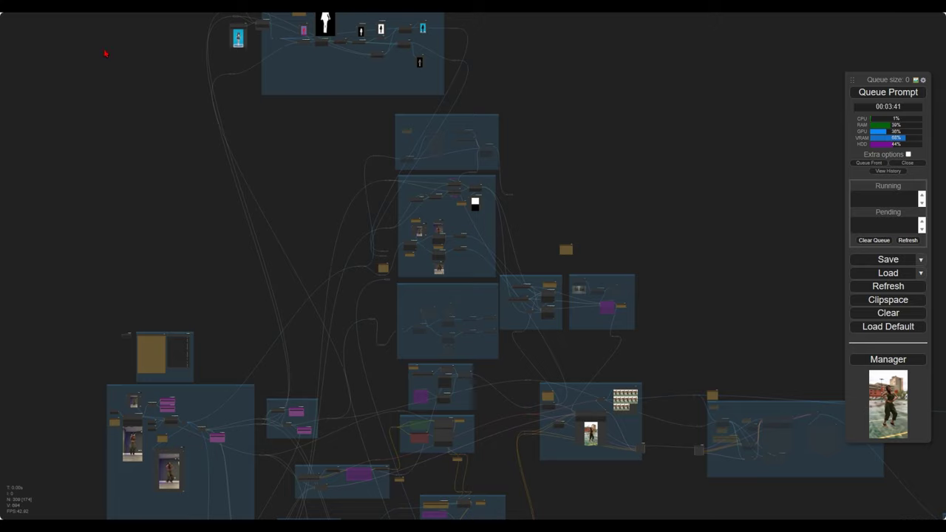
{"action": "left_click_drag", "start_coordinate": [242, 255], "coordinate": [427, 102]}
{"action": "scroll", "coordinate": [544, 226], "scroll_direction": "up", "scroll_amount": 5}
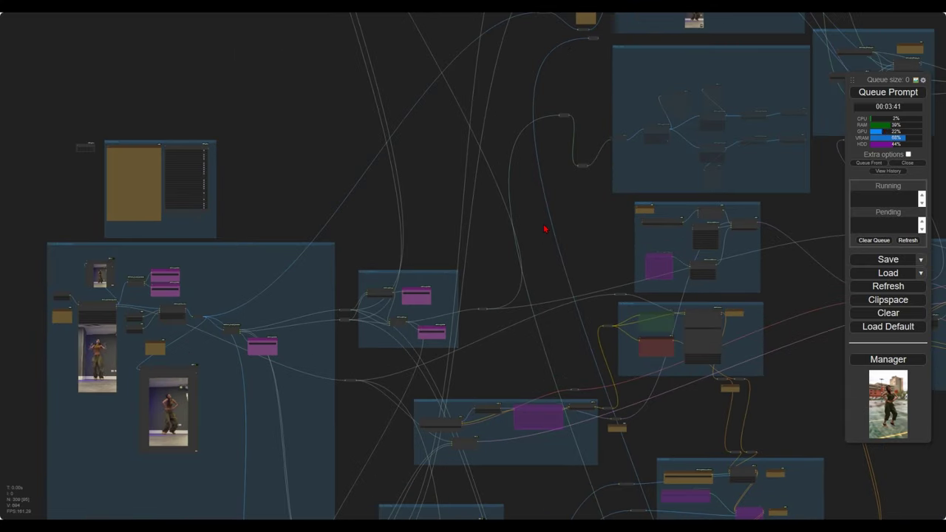
{"action": "scroll", "coordinate": [528, 250], "scroll_direction": "up", "scroll_amount": 1}
{"action": "left_click_drag", "start_coordinate": [528, 252], "coordinate": [315, 123]}
{"action": "left_click_drag", "start_coordinate": [574, 300], "coordinate": [359, 241]}
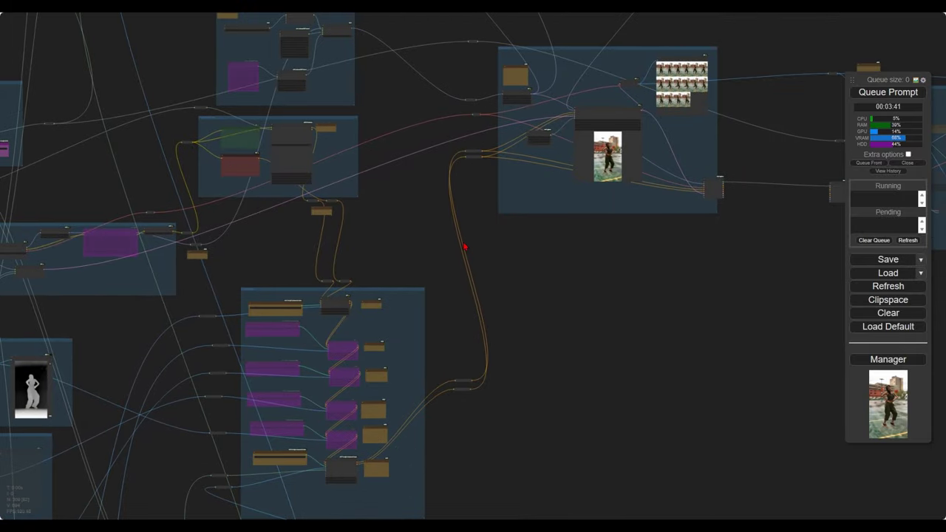
{"action": "left_click_drag", "start_coordinate": [464, 247], "coordinate": [356, 319]}
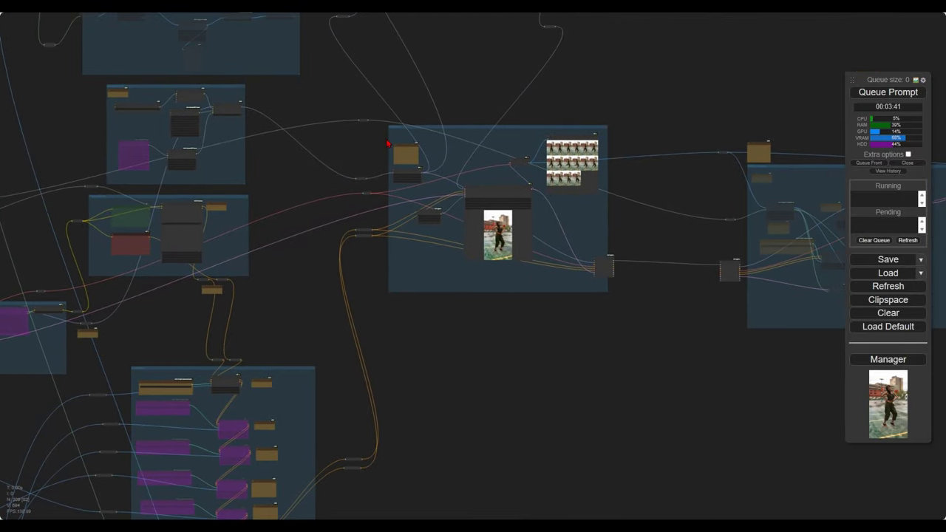
{"action": "left_click_drag", "start_coordinate": [342, 225], "coordinate": [408, 190]}
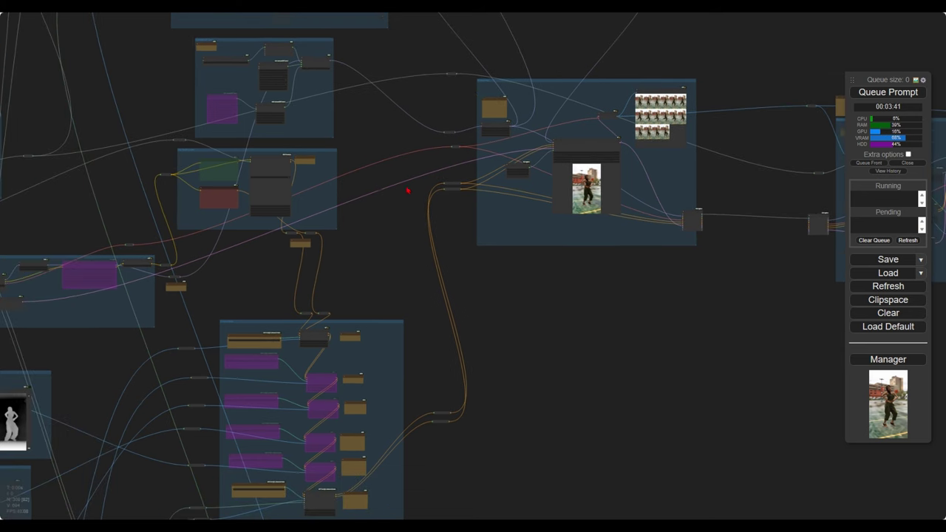
{"action": "left_click_drag", "start_coordinate": [496, 319], "coordinate": [499, 205]}
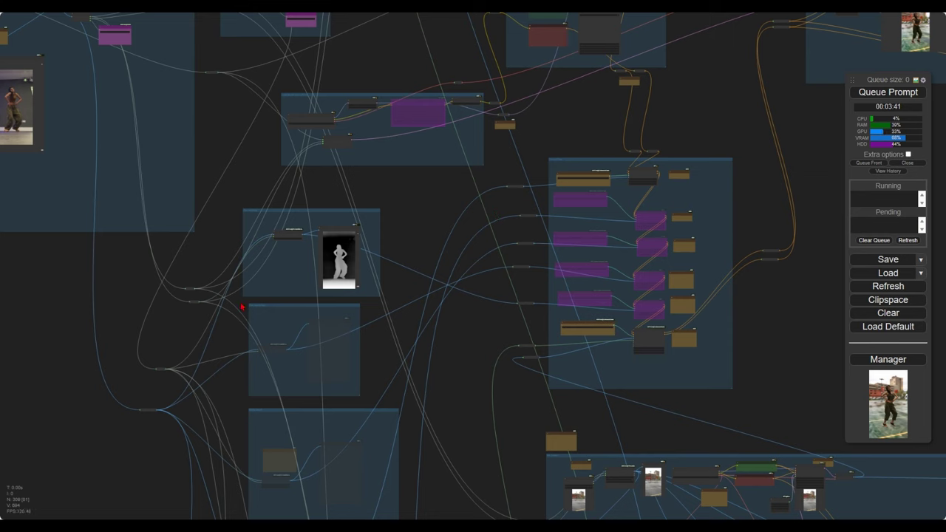
- Check the console log on Desktop 2 for the prompt's execution time and return to ComfyUI on Desktop 1
{"action": "key", "text": "super+Tab"}
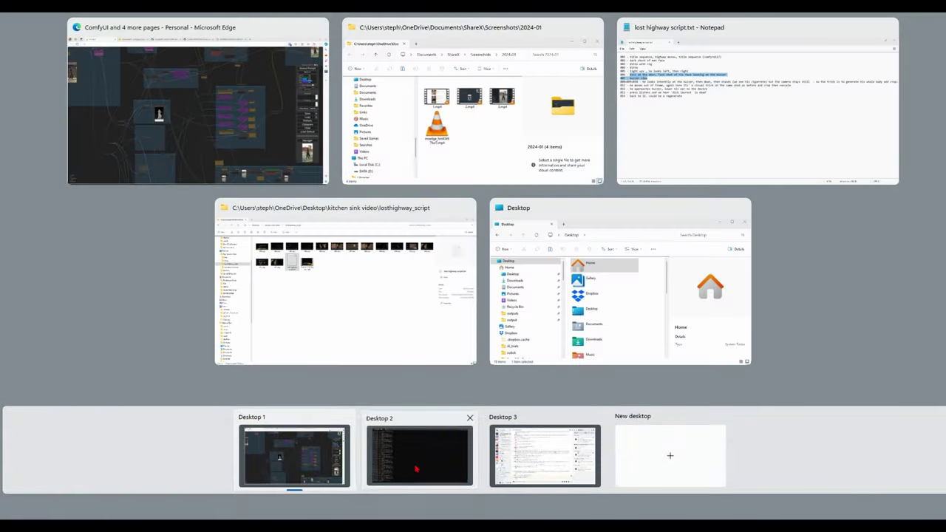
{"action": "left_click", "coordinate": [416, 469]}
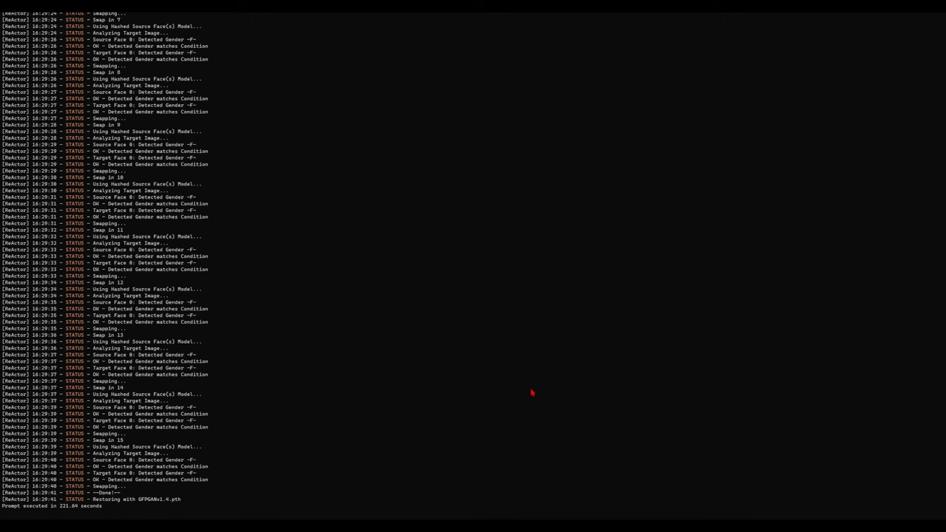
{"action": "key", "text": "super+Tab"}
{"action": "left_click", "coordinate": [293, 454]}
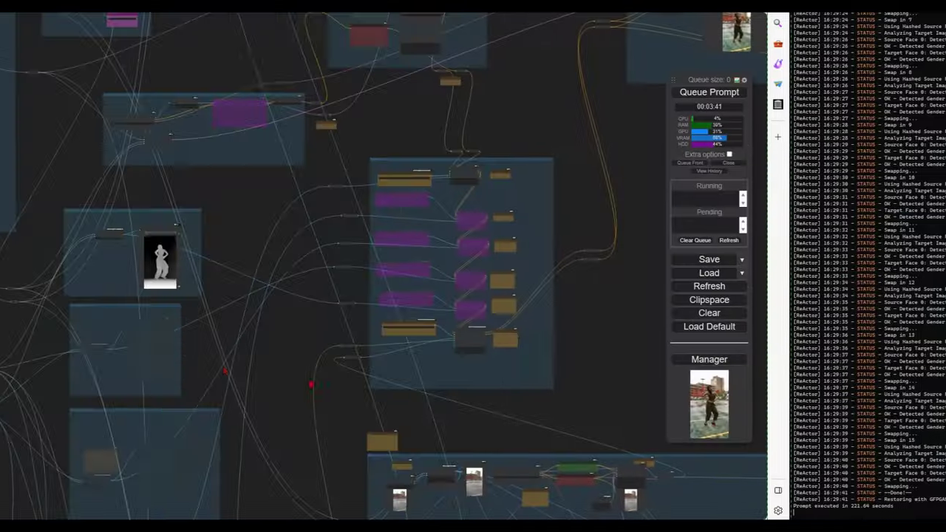
- Show all frames in the Zoe Anything depth preview as a grid and compare the depth maps frame by frame
{"action": "scroll", "coordinate": [329, 272], "scroll_direction": "up", "scroll_amount": 15}
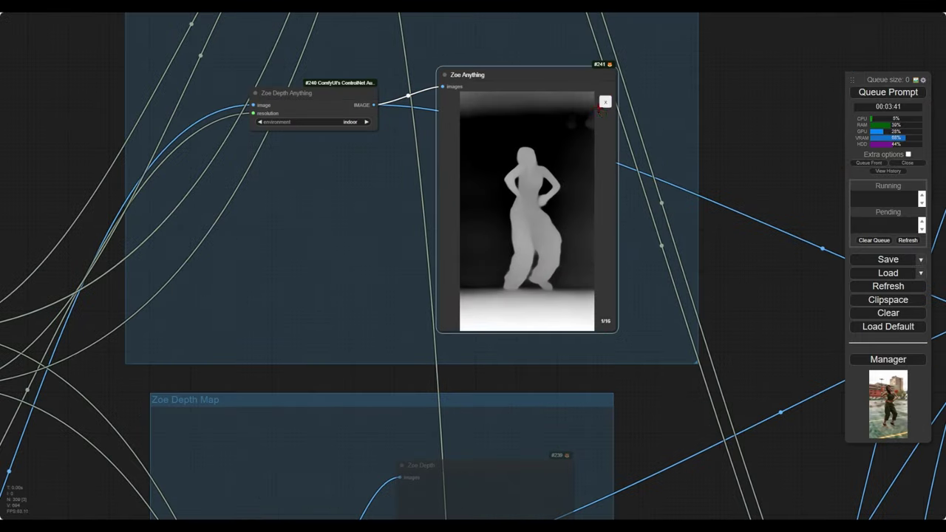
{"action": "left_click", "coordinate": [604, 104]}
{"action": "scroll", "coordinate": [531, 212], "scroll_direction": "up", "scroll_amount": 10}
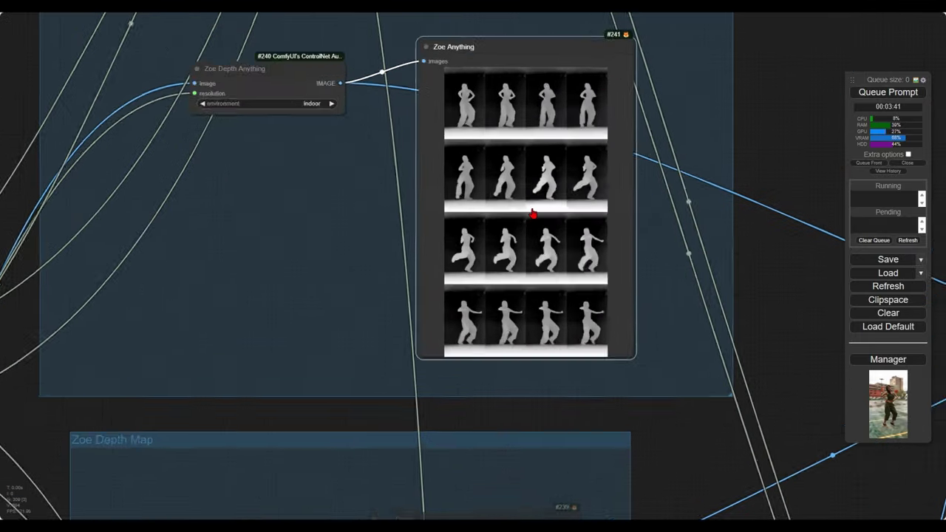
{"action": "scroll", "coordinate": [532, 212], "scroll_direction": "up", "scroll_amount": 1}
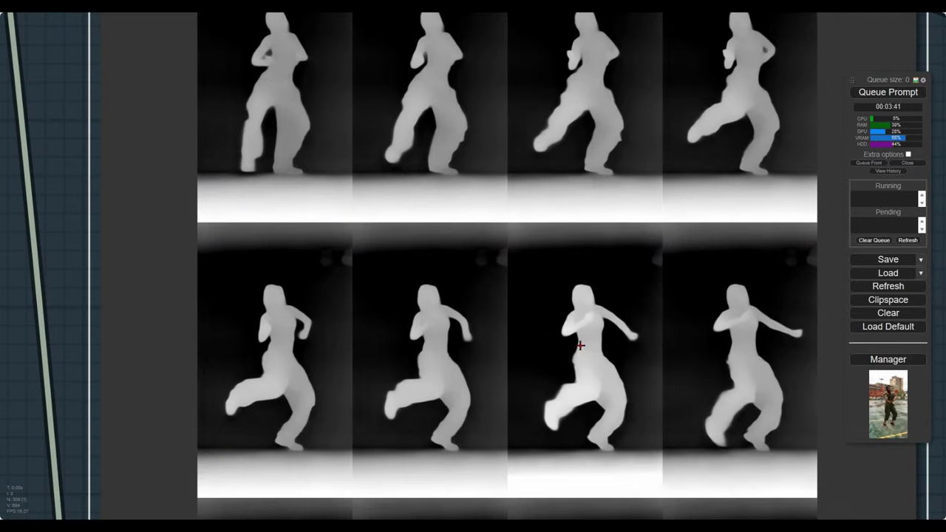
{"action": "left_click_drag", "start_coordinate": [582, 334], "coordinate": [547, 94]}
{"action": "left_click_drag", "start_coordinate": [547, 296], "coordinate": [505, 192]}
{"action": "left_click_drag", "start_coordinate": [512, 241], "coordinate": [520, 287]}
{"action": "left_click_drag", "start_coordinate": [554, 257], "coordinate": [527, 405]}
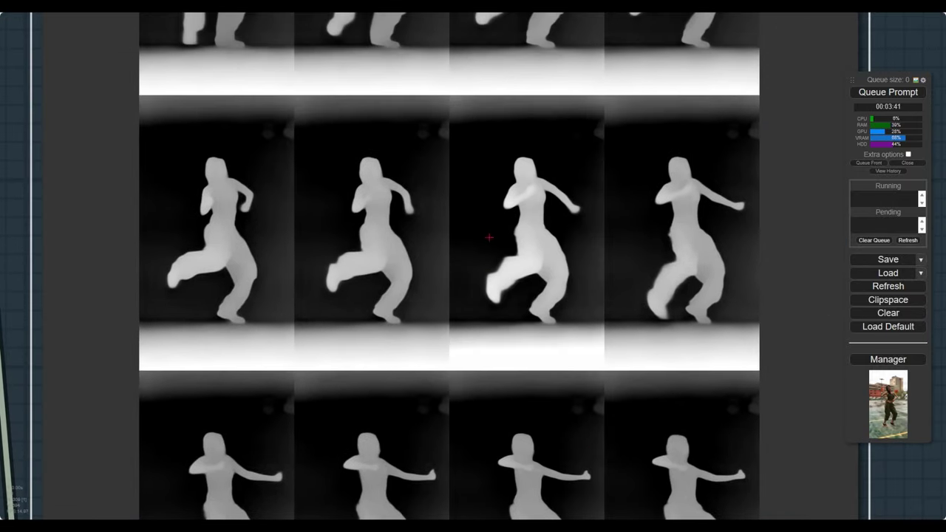
- Switch to the ComfyUI-0246 GitHub repository page
{"action": "left_click", "coordinate": [333, 6]}
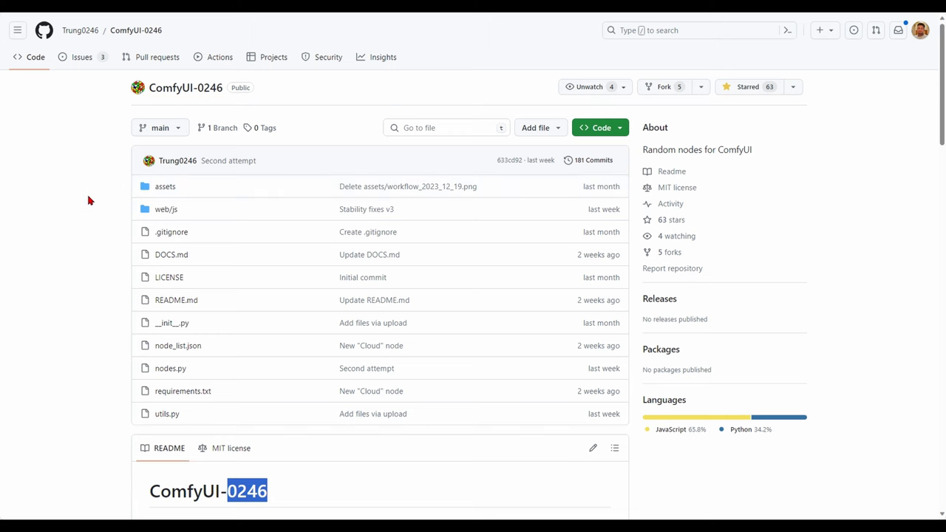
- Review the README of the ComfyUI-0246 repository, including its title, description and node overview image
{"action": "scroll", "coordinate": [88, 200], "scroll_direction": "down", "scroll_amount": 1}
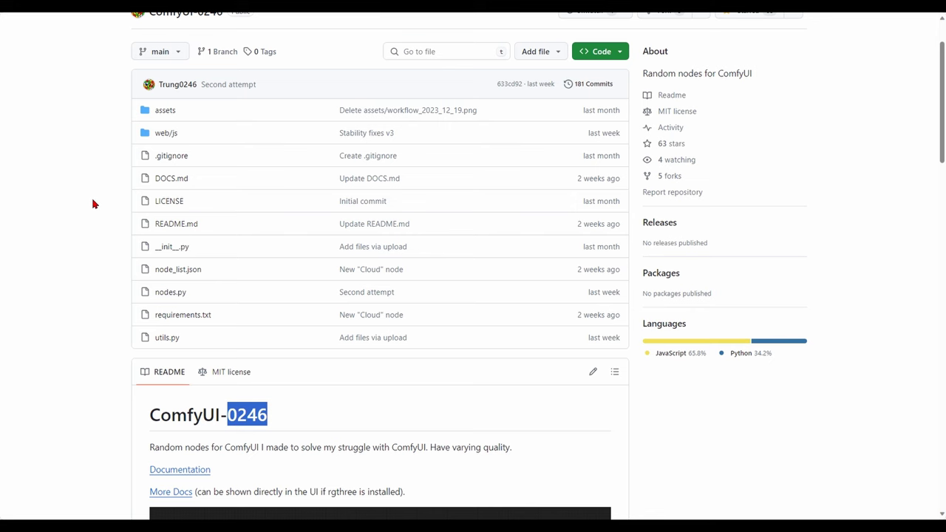
{"action": "scroll", "coordinate": [93, 203], "scroll_direction": "down", "scroll_amount": 3}
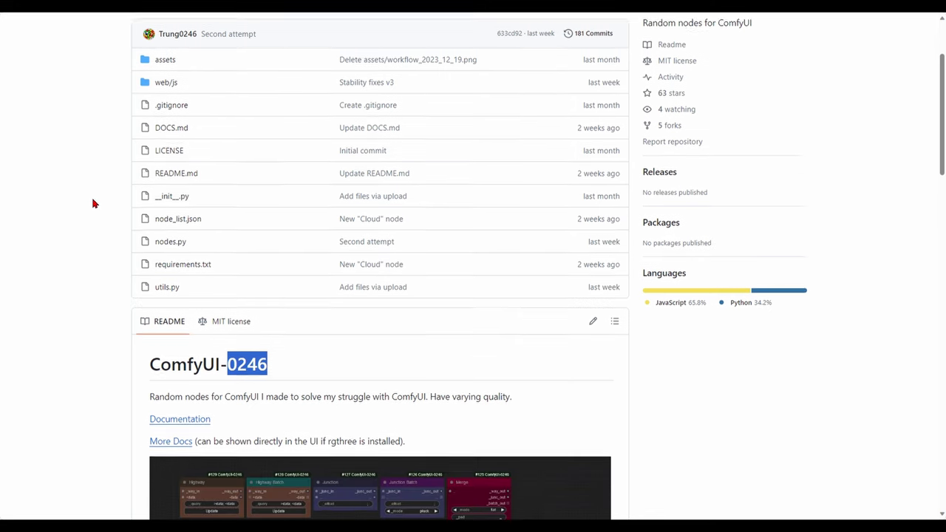
{"action": "left_click_drag", "start_coordinate": [134, 164], "coordinate": [304, 169]}
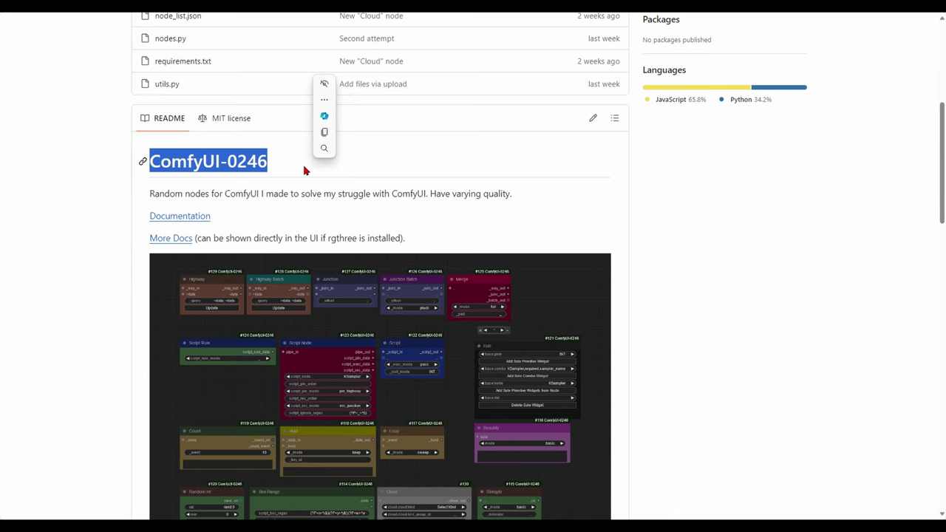
{"action": "scroll", "coordinate": [304, 170], "scroll_direction": "down", "scroll_amount": 2}
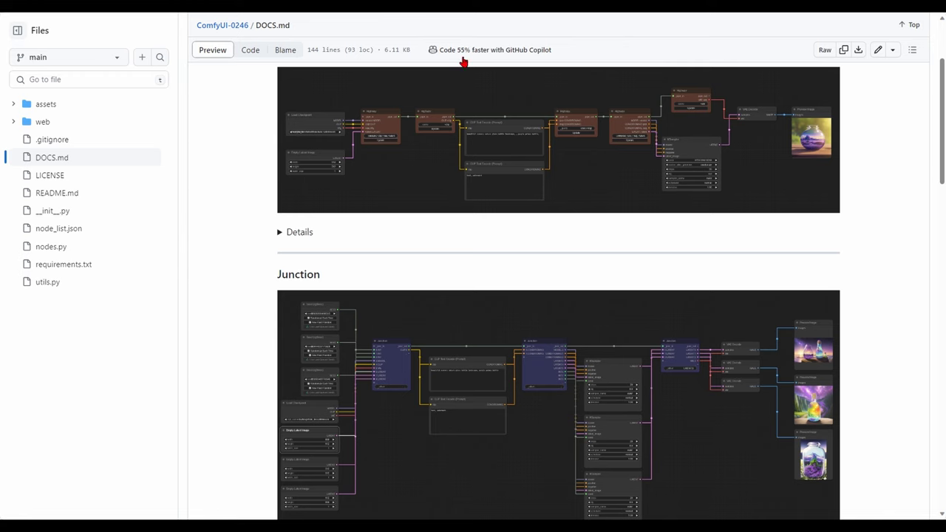
- Look through DOCS.md at the Junction, Junction Batch, Looping and Related, and Beautify examples, enlarging the Beautify node's output
{"action": "scroll", "coordinate": [452, 203], "scroll_direction": "down", "scroll_amount": 5}
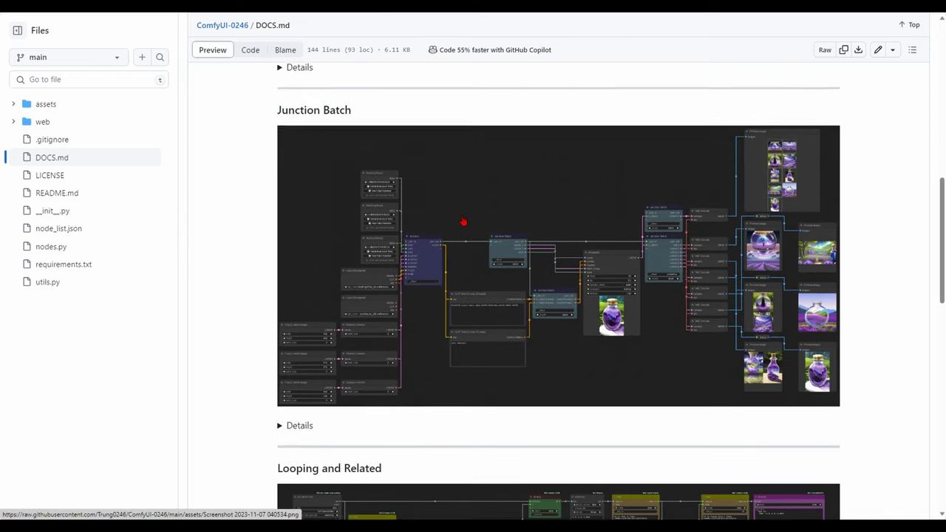
{"action": "scroll", "coordinate": [463, 222], "scroll_direction": "down", "scroll_amount": 4}
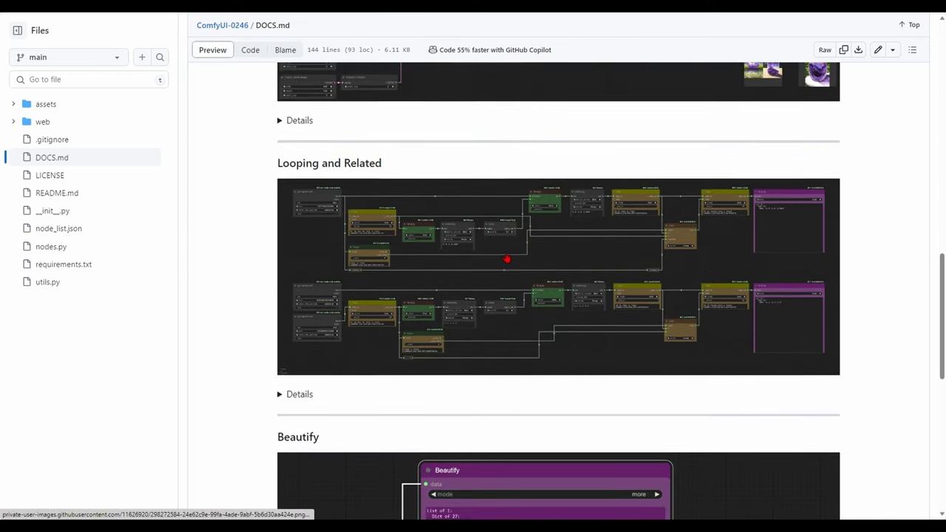
{"action": "scroll", "coordinate": [507, 259], "scroll_direction": "down", "scroll_amount": 5}
{"action": "scroll", "coordinate": [573, 277], "scroll_direction": "up", "scroll_amount": 2, "text": "ctrl"}
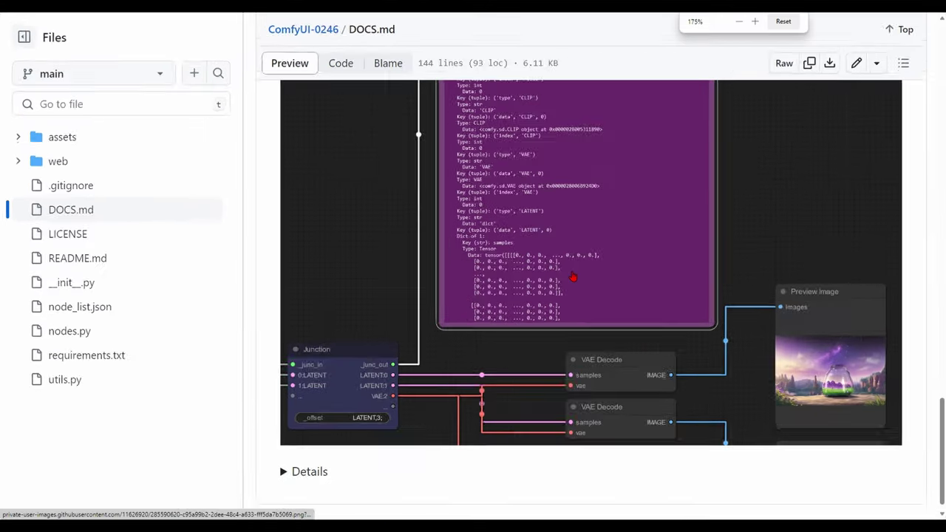
{"action": "scroll", "coordinate": [796, 194], "scroll_direction": "up", "scroll_amount": 3}
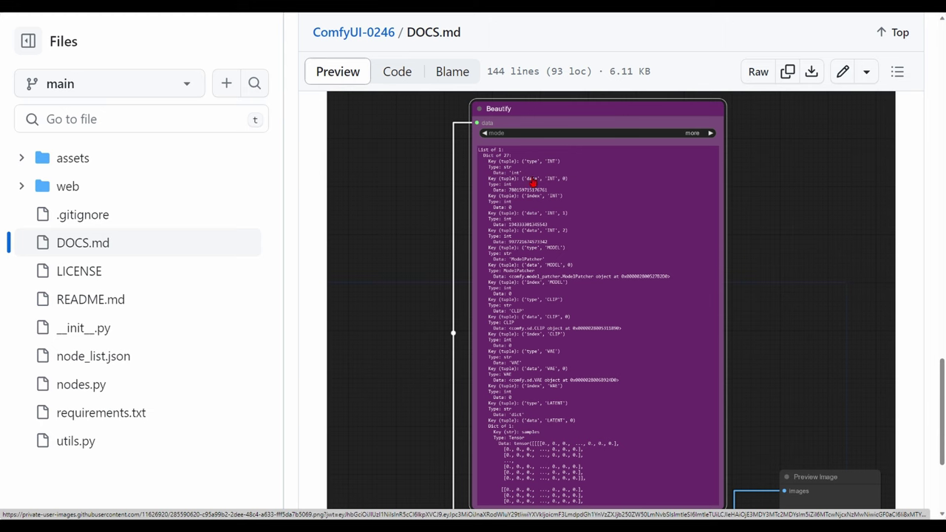
{"action": "scroll", "coordinate": [793, 362], "scroll_direction": "down", "scroll_amount": 1}
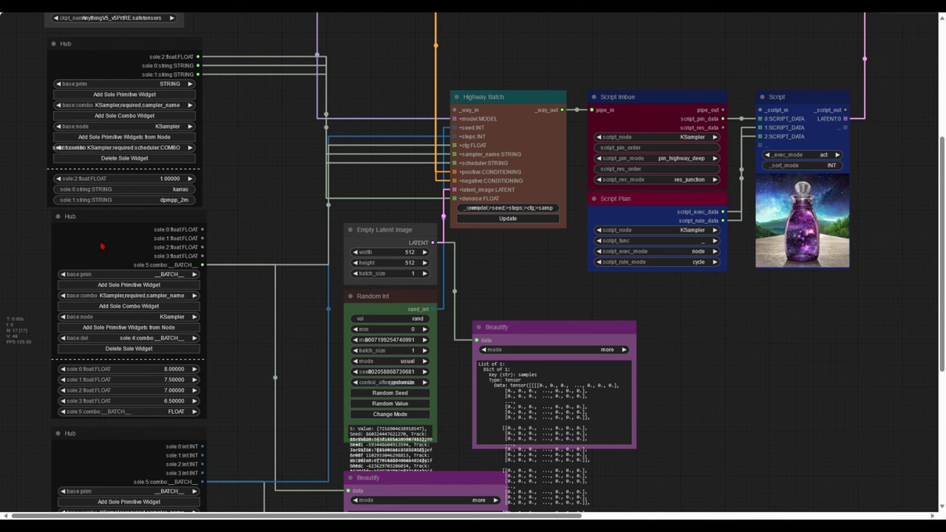
- Examine the Hub nodes and their links to Highway Batch and the Script nodes in the example workflow image
{"action": "scroll", "coordinate": [85, 275], "scroll_direction": "up", "scroll_amount": 3}
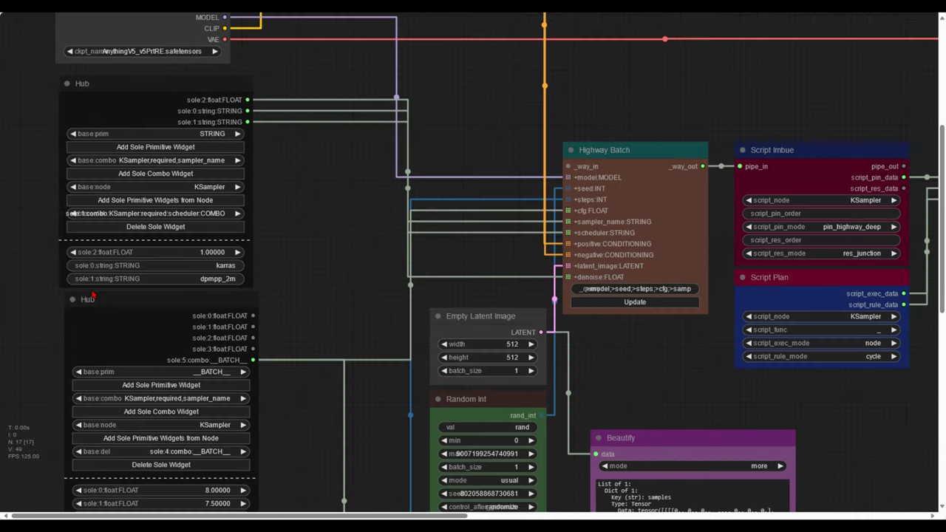
{"action": "scroll", "coordinate": [219, 322], "scroll_direction": "down", "scroll_amount": 3}
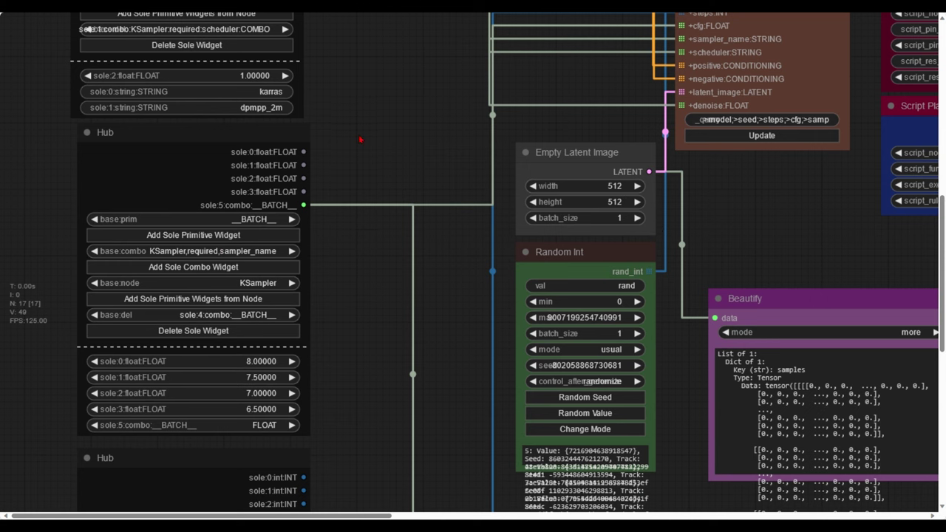
{"action": "key", "text": "ctrl+minus"}
{"action": "key", "text": "ctrl+minus"}
{"action": "key", "text": "ctrl+minus"}
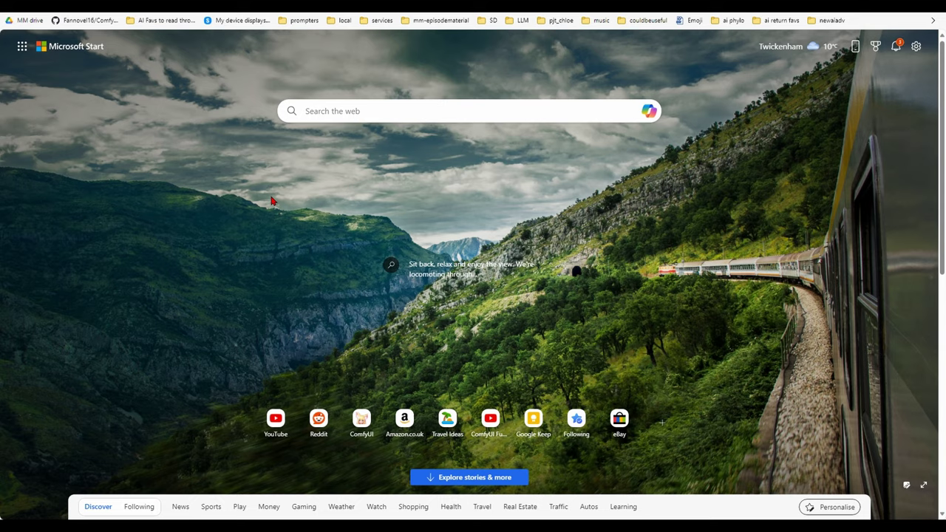
- Go to the Open Interpreter website, openinterpreter.com, and view its landing page
{"action": "type", "text": "p e"}
{"action": "type", "text": "p"}
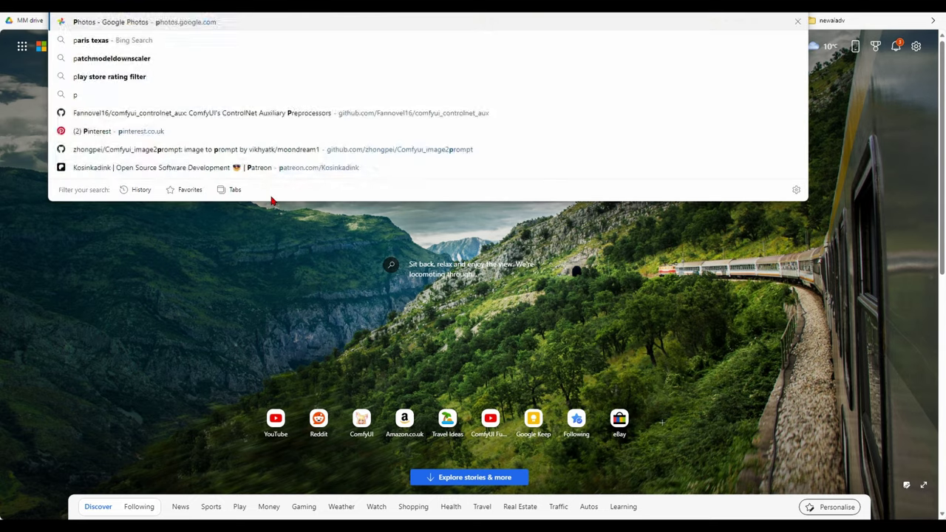
{"action": "type", "text": "en"}
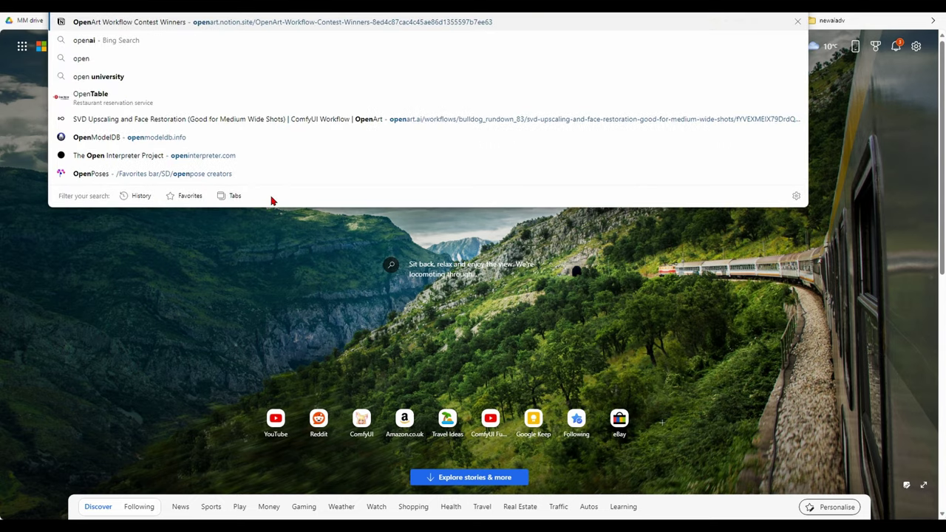
{"action": "type", "text": "in"}
{"action": "key", "text": "Return"}
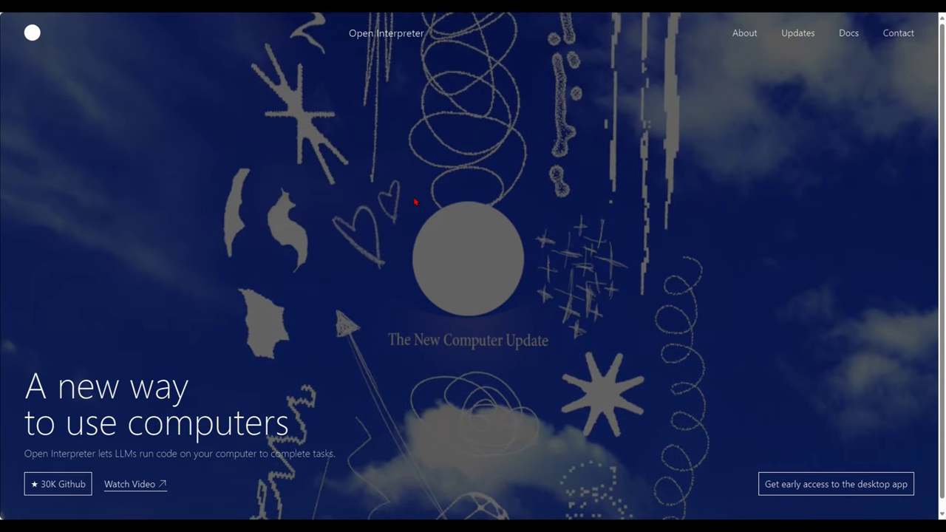
{"action": "scroll", "coordinate": [332, 388], "scroll_direction": "down", "scroll_amount": 1}
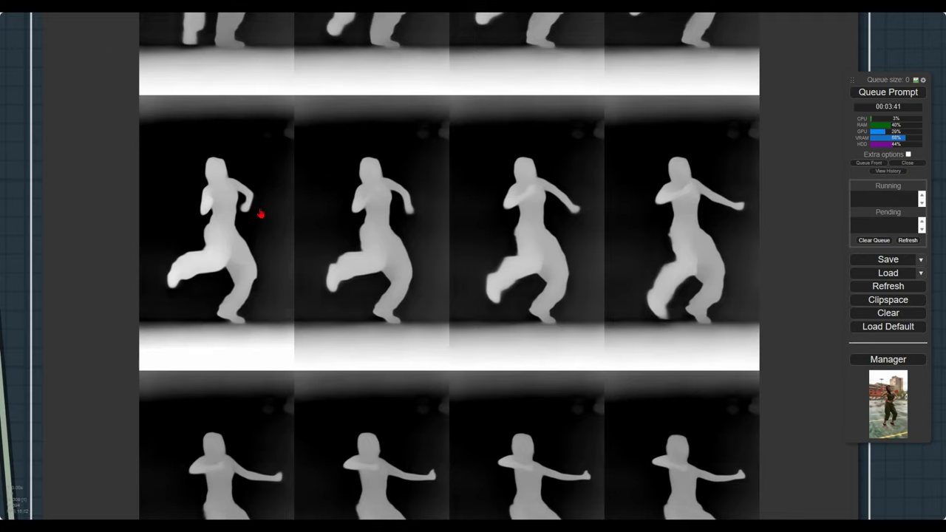
- Leave the depth map grid in the ComfyUI workflow and locate the group that loads and resizes the source video
{"action": "scroll", "coordinate": [260, 213], "scroll_direction": "down", "scroll_amount": 20}
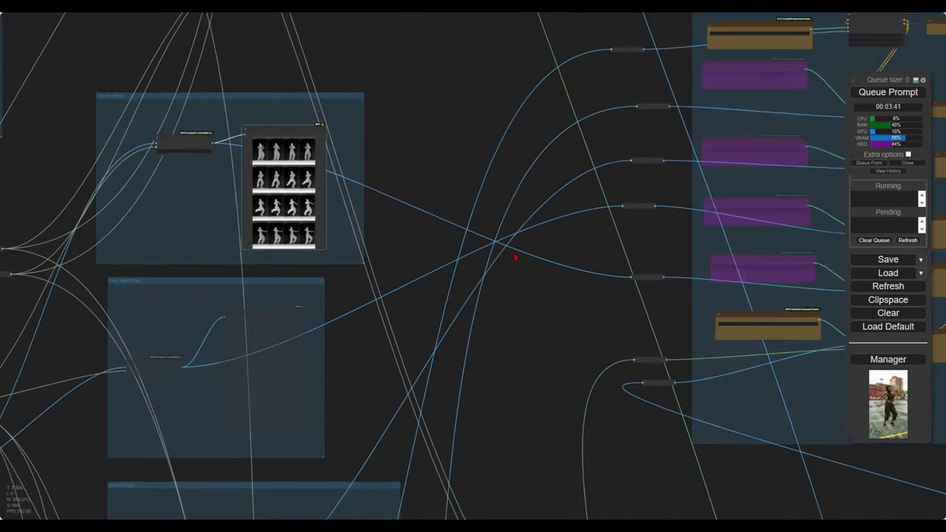
{"action": "left_click_drag", "start_coordinate": [515, 257], "coordinate": [702, 214]}
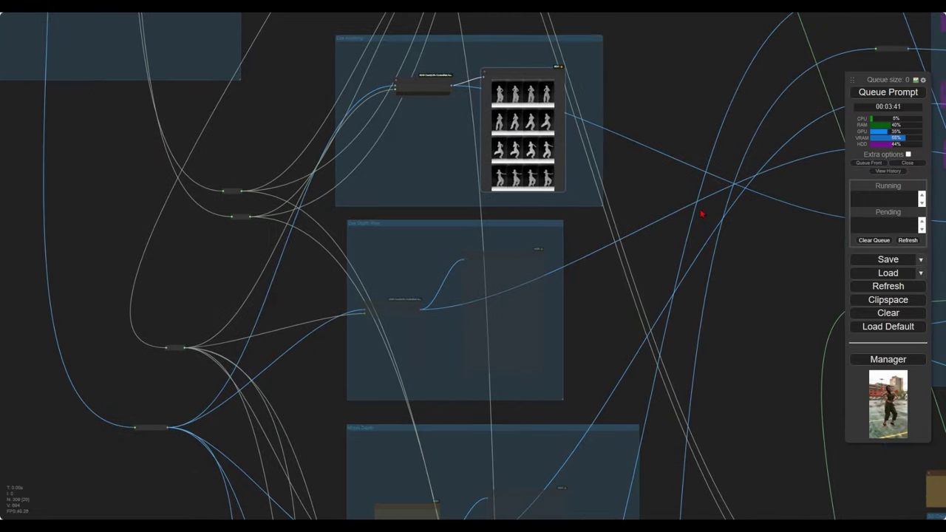
{"action": "left_click_drag", "start_coordinate": [120, 246], "coordinate": [553, 363]}
{"action": "left_click_drag", "start_coordinate": [409, 230], "coordinate": [401, 455]}
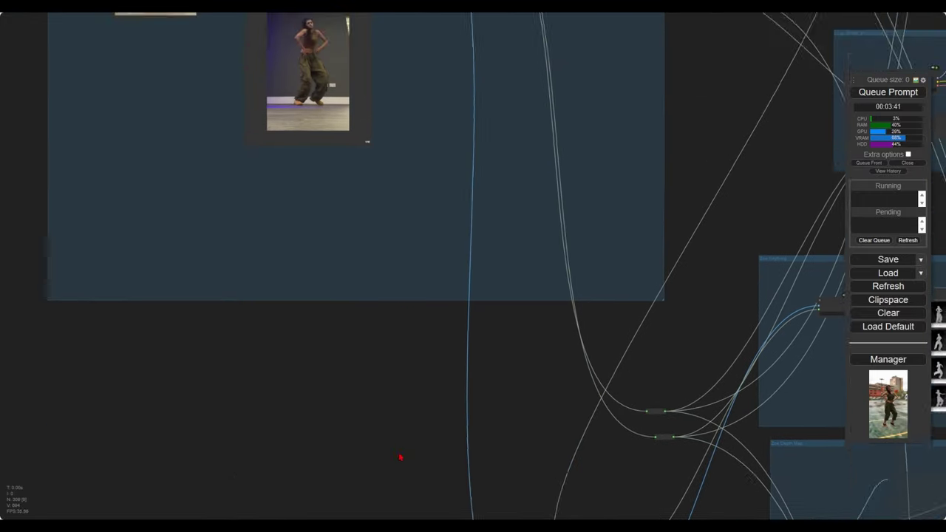
{"action": "mouse_move", "coordinate": [434, 269]}
{"action": "left_mouse_down"}
{"action": "mouse_move", "coordinate": [456, 417]}
{"action": "mouse_move", "coordinate": [527, 348]}
{"action": "mouse_move", "coordinate": [538, 356]}
{"action": "left_mouse_up"}
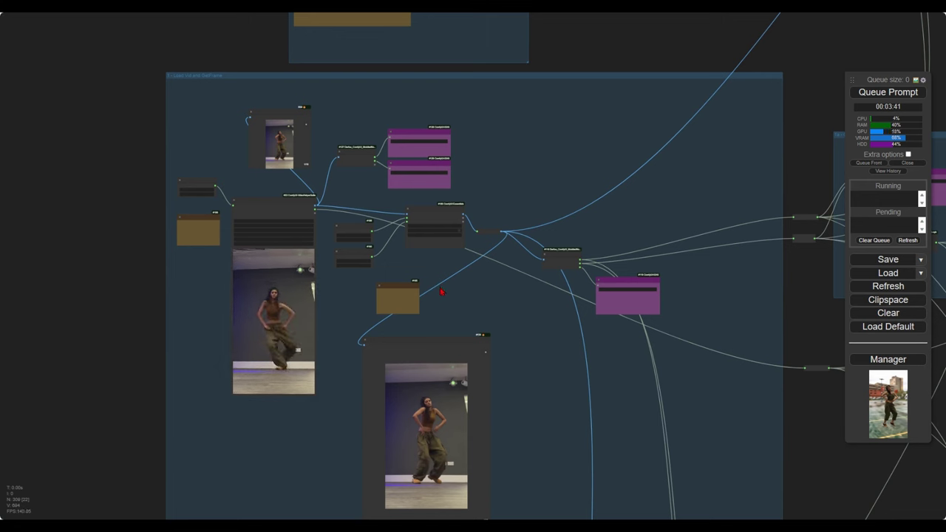
- Inspect the Frame Count, Load Video and image size nodes and the note on the minimum frame count
{"action": "mouse_move", "coordinate": [869, 502]}
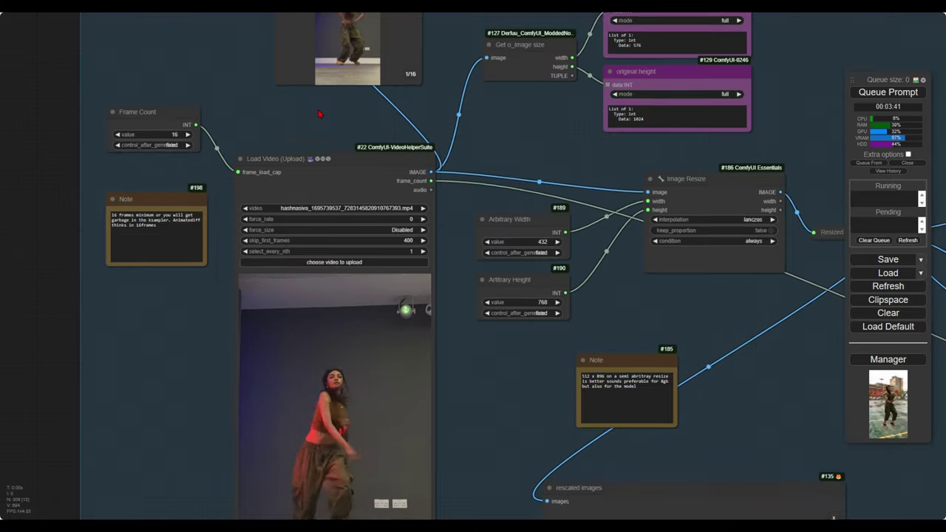
{"action": "scroll", "coordinate": [473, 266], "scroll_direction": "up", "scroll_amount": 2}
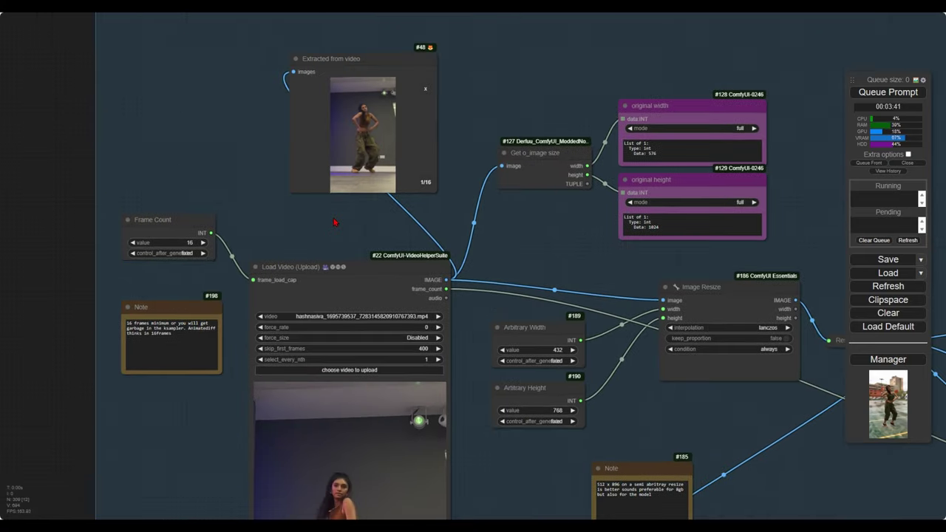
{"action": "left_click_drag", "start_coordinate": [349, 211], "coordinate": [454, 59]}
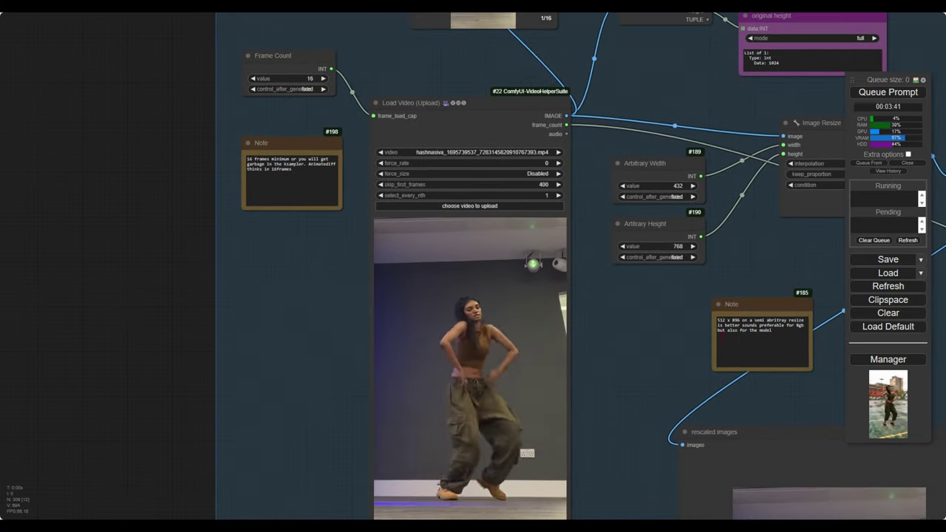
{"action": "left_click_drag", "start_coordinate": [662, 342], "coordinate": [581, 259]}
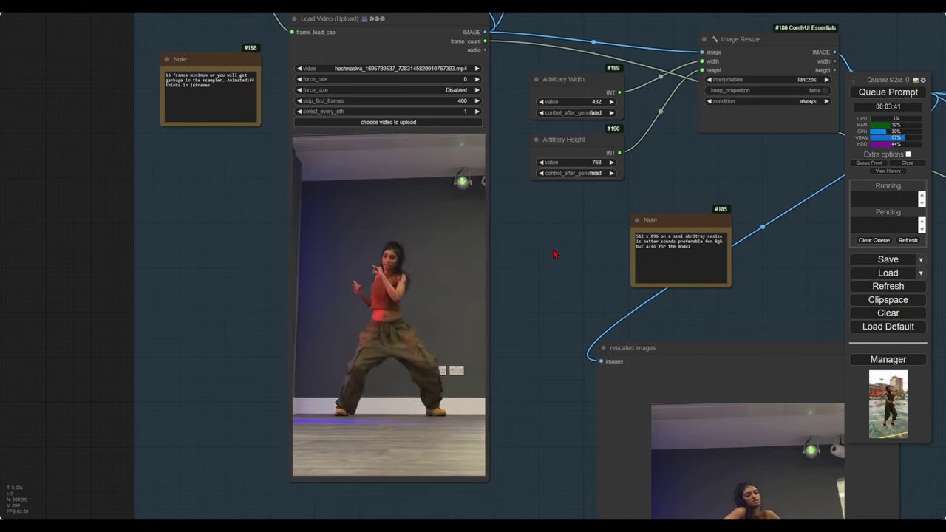
- Compare the source video with the rescaled images preview and follow the links from Image Resize to the rescaled dimensions
{"action": "scroll", "coordinate": [554, 256], "scroll_direction": "down", "scroll_amount": 3}
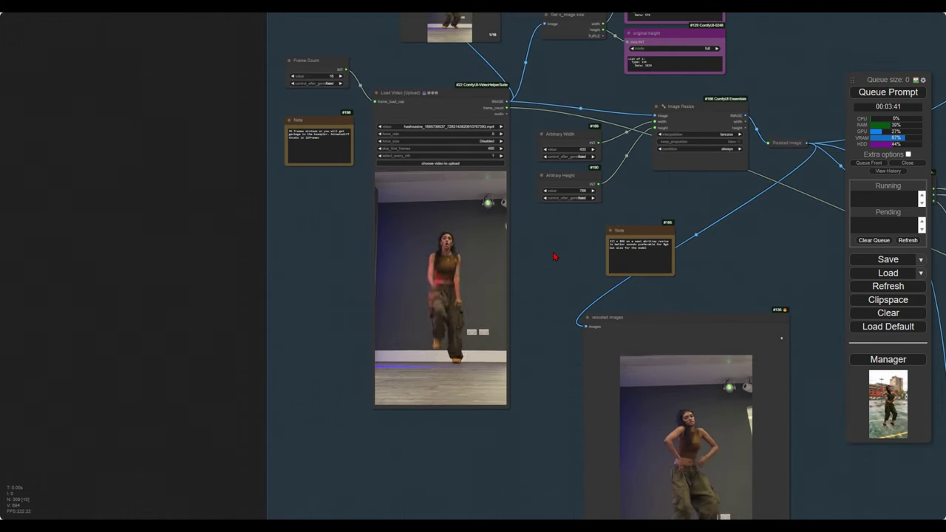
{"action": "left_click_drag", "start_coordinate": [536, 253], "coordinate": [394, 217]}
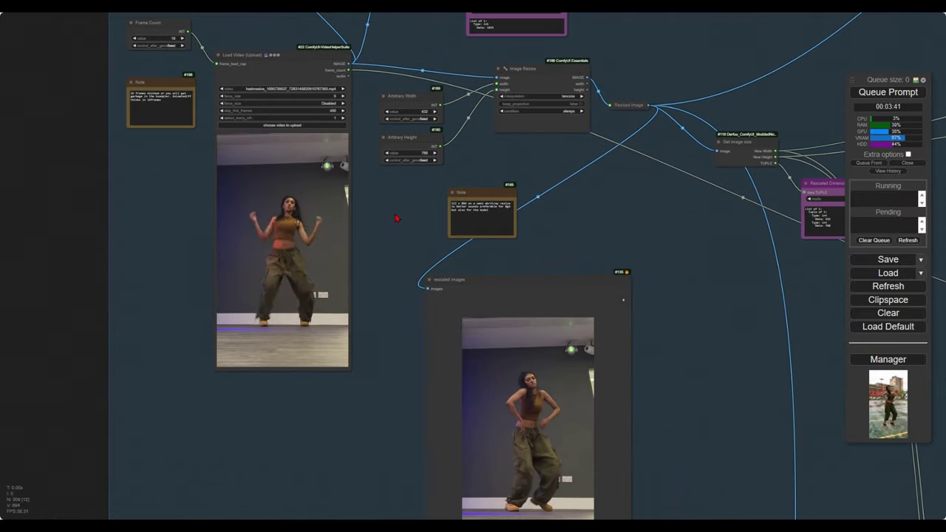
{"action": "mouse_move", "coordinate": [668, 296]}
{"action": "left_mouse_down"}
{"action": "mouse_move", "coordinate": [476, 219]}
{"action": "mouse_move", "coordinate": [619, 273]}
{"action": "left_mouse_up"}
{"action": "scroll", "coordinate": [476, 220], "scroll_direction": "down", "scroll_amount": 1}
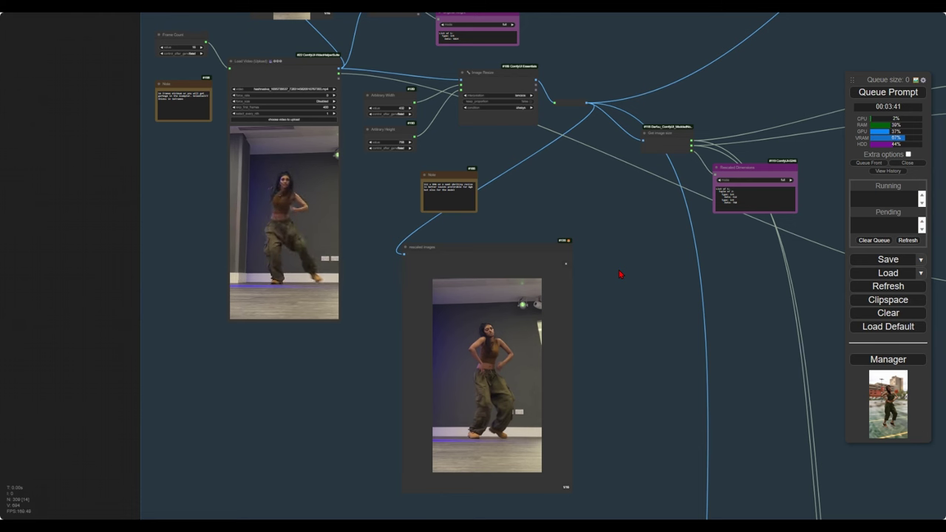
{"action": "scroll", "coordinate": [619, 273], "scroll_direction": "down", "scroll_amount": 10}
{"action": "left_click_drag", "start_coordinate": [619, 273], "coordinate": [468, 244]}
{"action": "scroll", "coordinate": [288, 161], "scroll_direction": "up", "scroll_amount": 5}
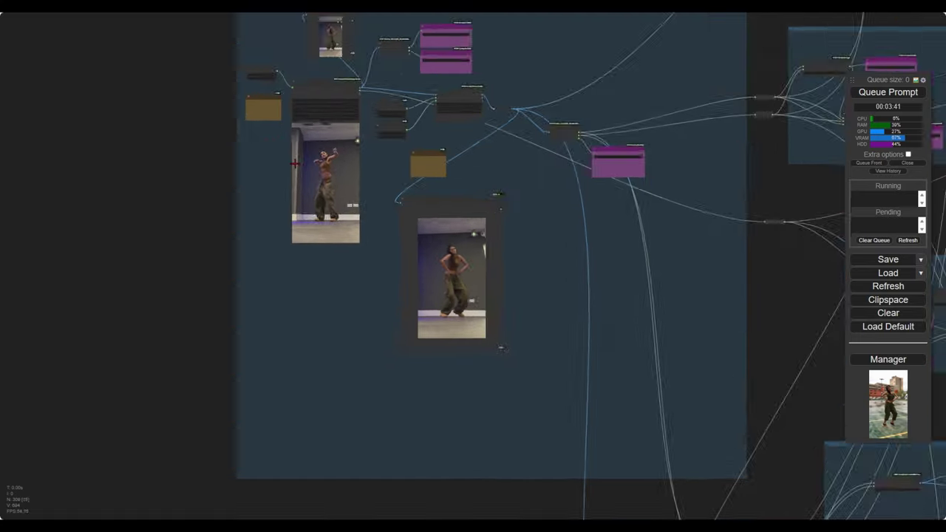
{"action": "scroll", "coordinate": [295, 163], "scroll_direction": "up", "scroll_amount": 4}
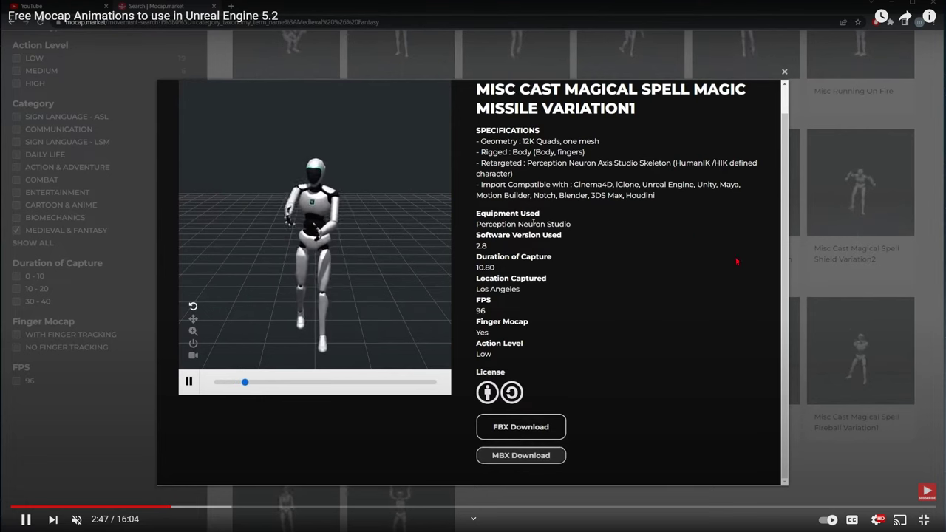
- Skim the YouTube video "Free Mocap Animations to use in Unreal Engine 5.2" up to its Take Recorder part and exit full screen
{"action": "left_click_drag", "start_coordinate": [288, 508], "coordinate": [382, 508]}
{"action": "left_click", "coordinate": [501, 509]}
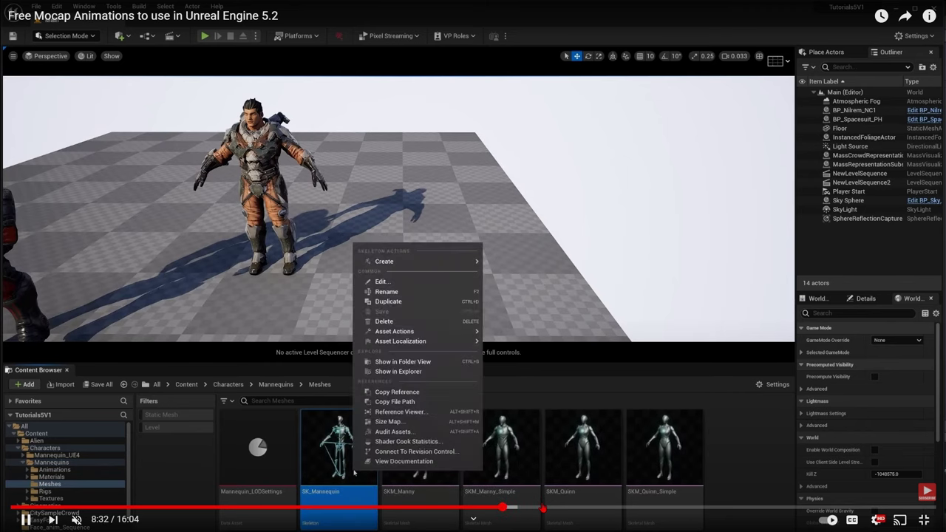
{"action": "left_click", "coordinate": [541, 508]}
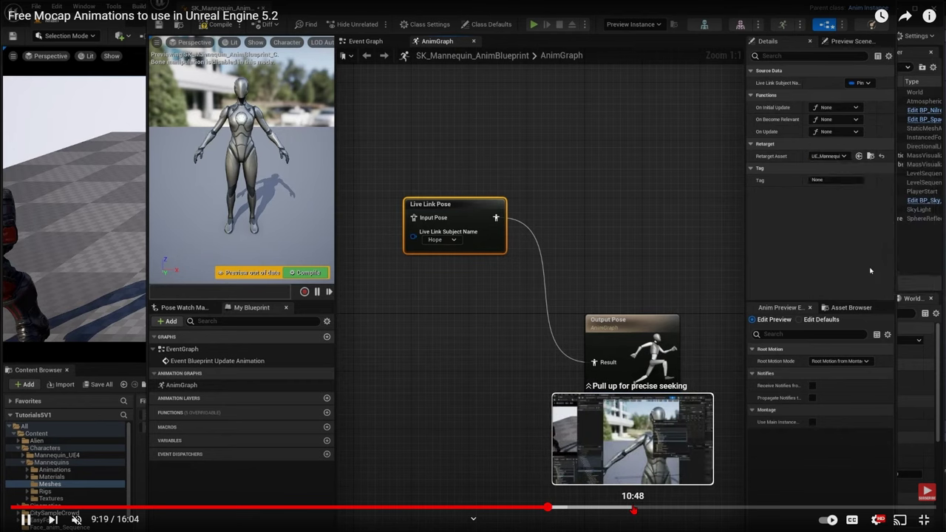
{"action": "left_click_drag", "start_coordinate": [633, 508], "coordinate": [741, 515]}
{"action": "left_click", "coordinate": [414, 267]}
{"action": "left_click", "coordinate": [413, 266]}
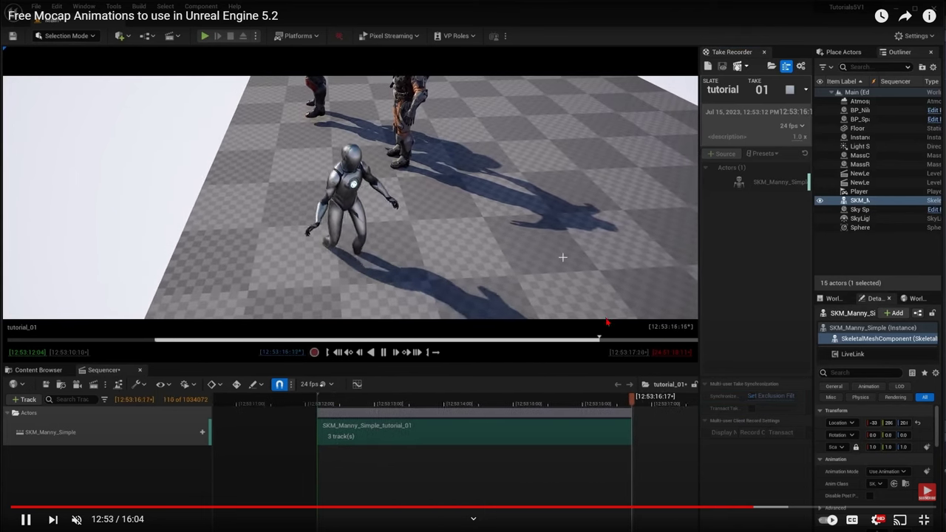
{"action": "left_click", "coordinate": [935, 523]}
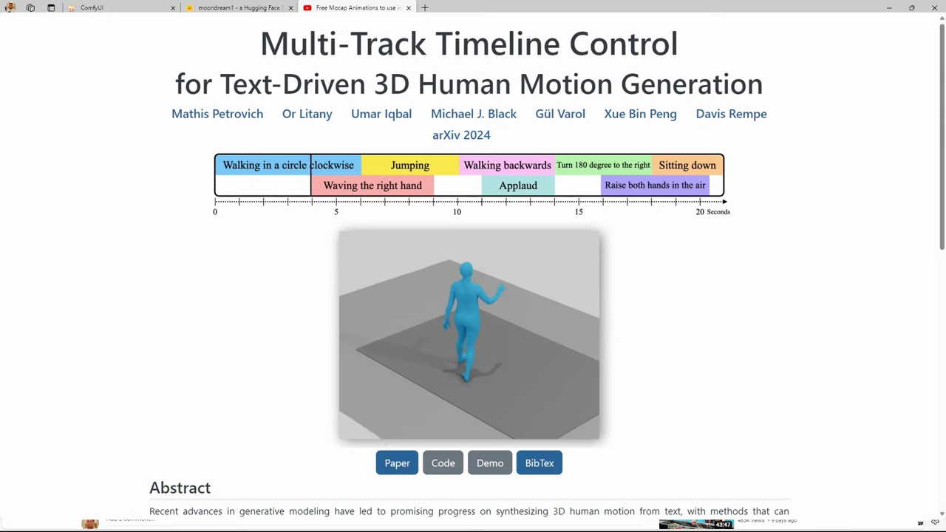
- Close the mocap video page and return to the Load Video node in the ComfyUI workflow
{"action": "key", "text": "ctrl+w"}
{"action": "key", "text": "ctrl+shift+Tab"}
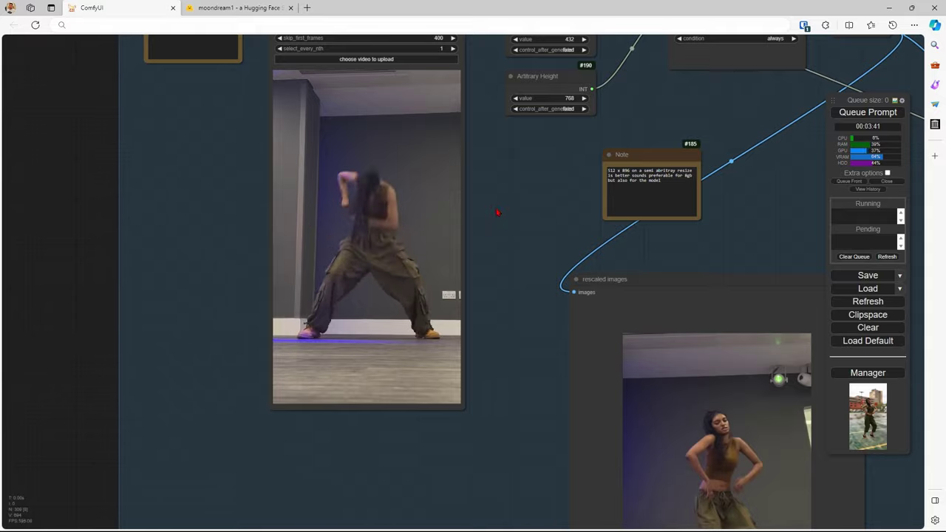
{"action": "left_click_drag", "start_coordinate": [520, 306], "coordinate": [576, 407]}
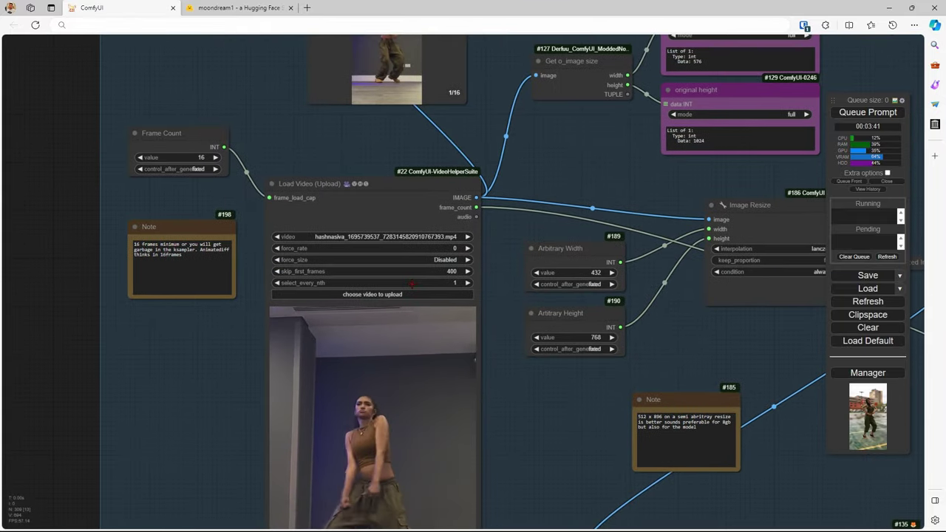
- Set the Frame Count node's value to 32
{"action": "scroll", "coordinate": [419, 280], "scroll_direction": "up", "scroll_amount": 4}
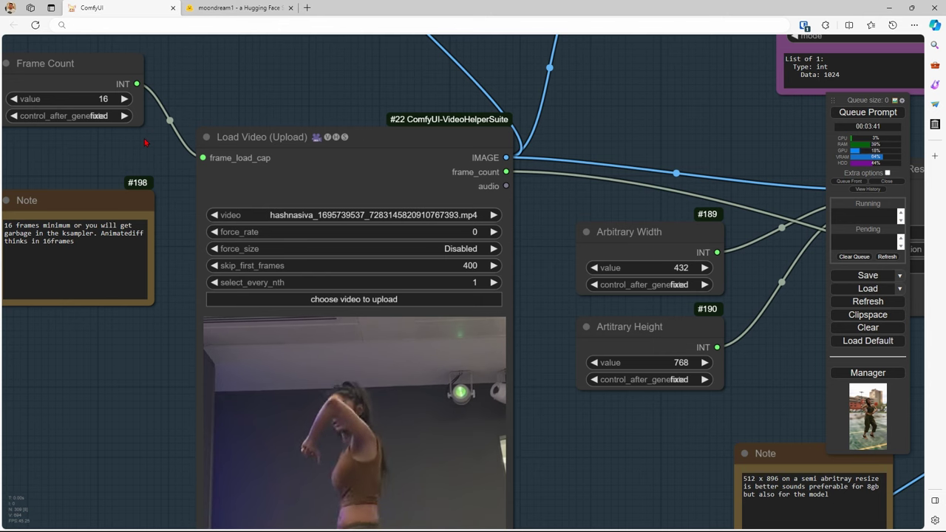
{"action": "left_click", "coordinate": [82, 98]}
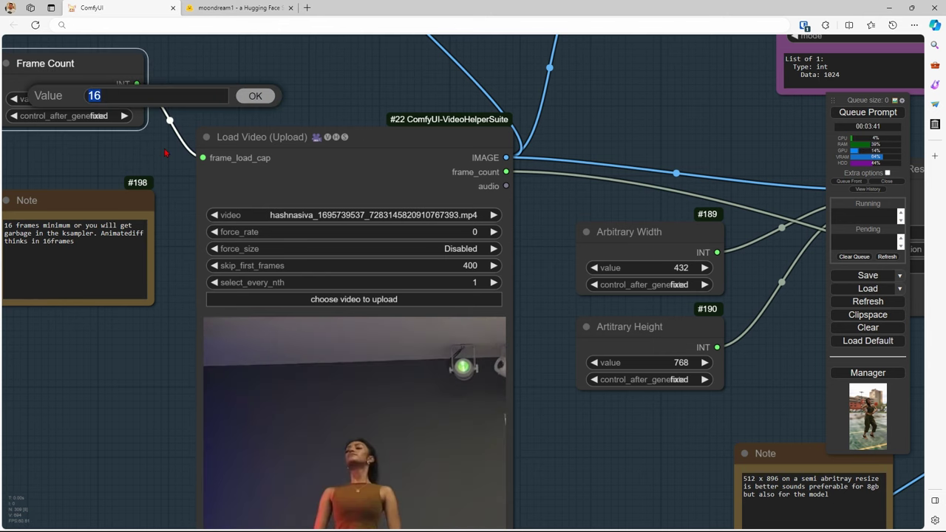
{"action": "key", "text": "Return"}
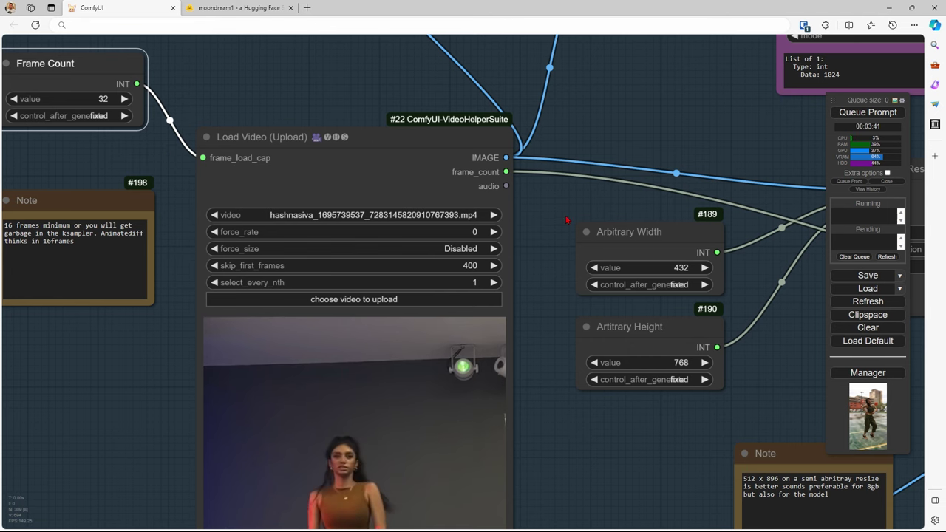
- Follow the links from the Load Video and Image Resize nodes through the rescaled dimensions to the resolution group and beyond
{"action": "scroll", "coordinate": [566, 219], "scroll_direction": "down", "scroll_amount": 6}
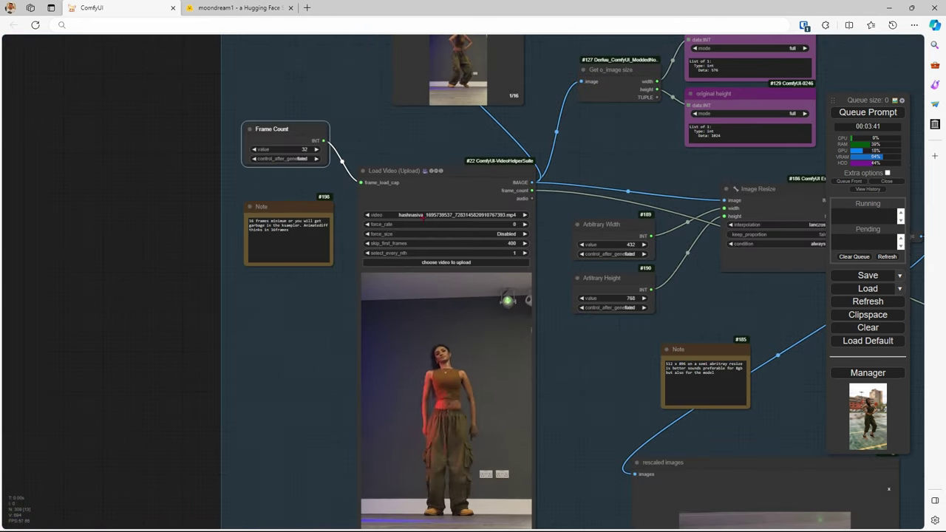
{"action": "left_click_drag", "start_coordinate": [603, 354], "coordinate": [485, 387]}
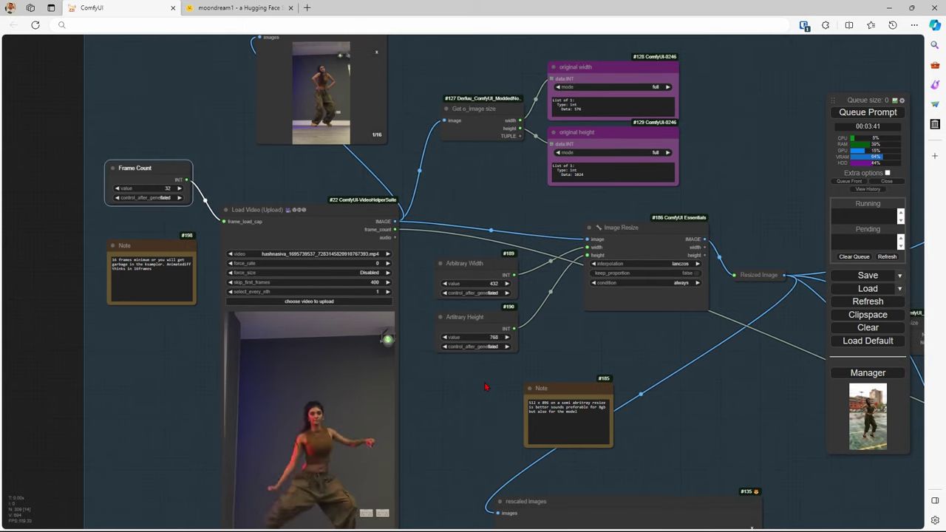
{"action": "left_click_drag", "start_coordinate": [601, 337], "coordinate": [255, 292]}
{"action": "scroll", "coordinate": [452, 288], "scroll_direction": "down", "scroll_amount": 2}
{"action": "left_click_drag", "start_coordinate": [449, 294], "coordinate": [425, 255]}
{"action": "scroll", "coordinate": [425, 256], "scroll_direction": "down", "scroll_amount": 5}
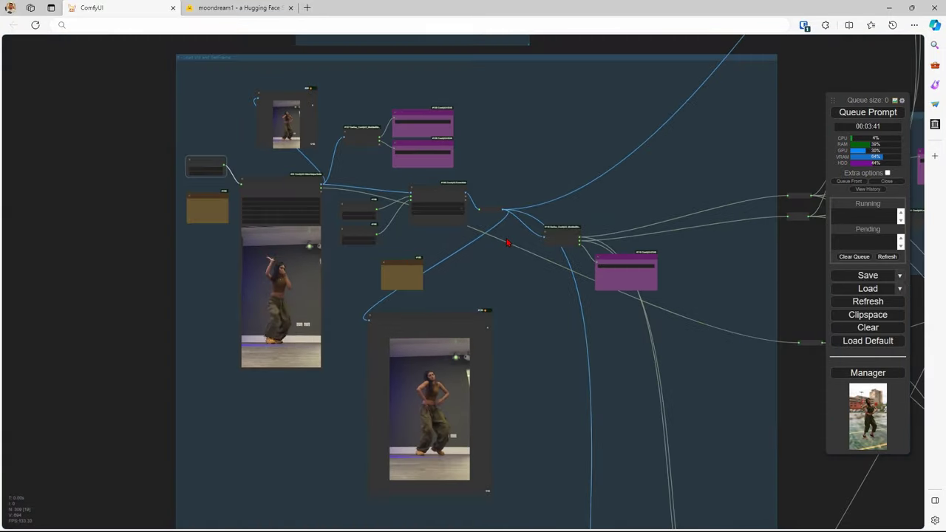
{"action": "left_click_drag", "start_coordinate": [507, 242], "coordinate": [354, 253]}
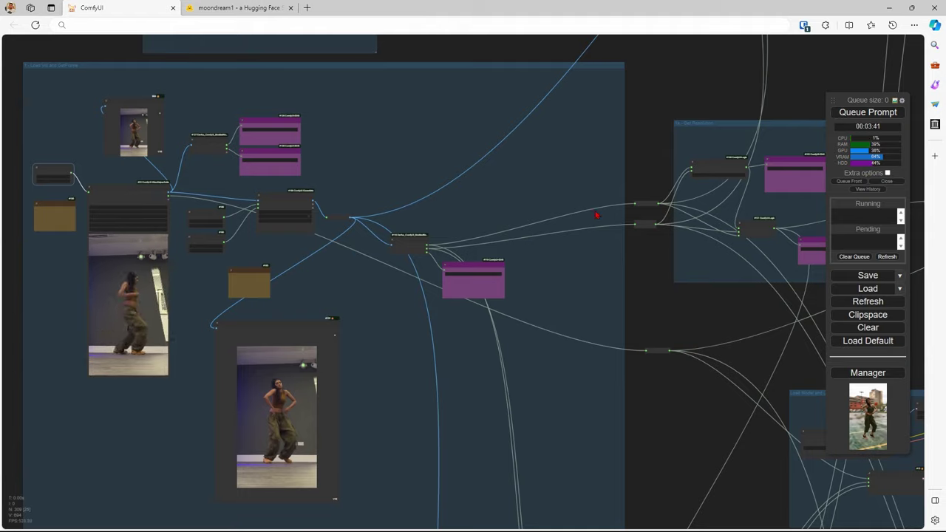
{"action": "left_click_drag", "start_coordinate": [596, 215], "coordinate": [364, 224]}
{"action": "scroll", "coordinate": [364, 224], "scroll_direction": "up", "scroll_amount": 6}
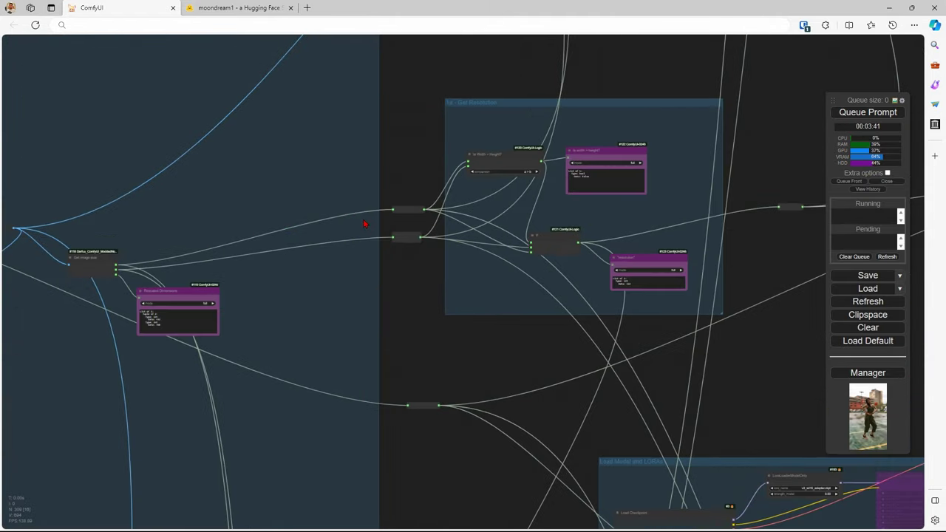
{"action": "left_click_drag", "start_coordinate": [303, 198], "coordinate": [686, 176]}
{"action": "left_click_drag", "start_coordinate": [393, 277], "coordinate": [96, 321]}
{"action": "scroll", "coordinate": [503, 275], "scroll_direction": "down", "scroll_amount": 13}
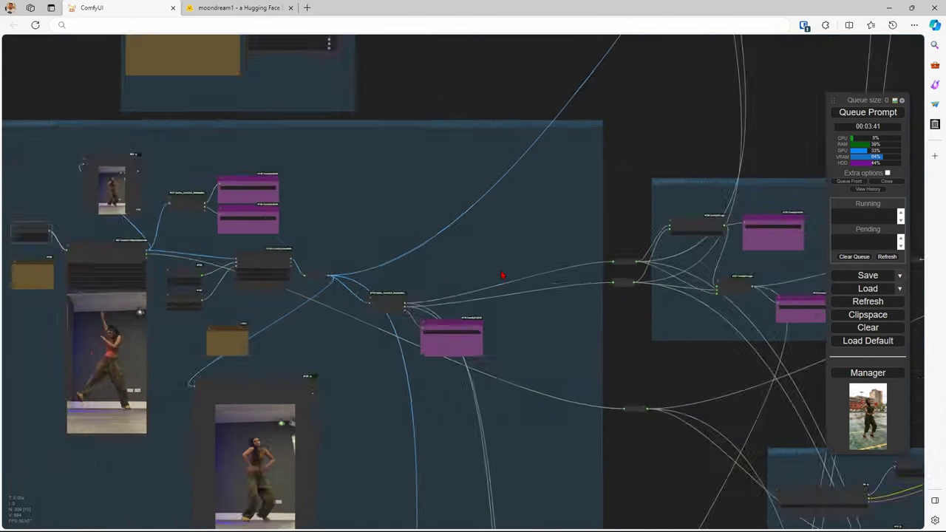
{"action": "left_click_drag", "start_coordinate": [511, 273], "coordinate": [88, 287]}
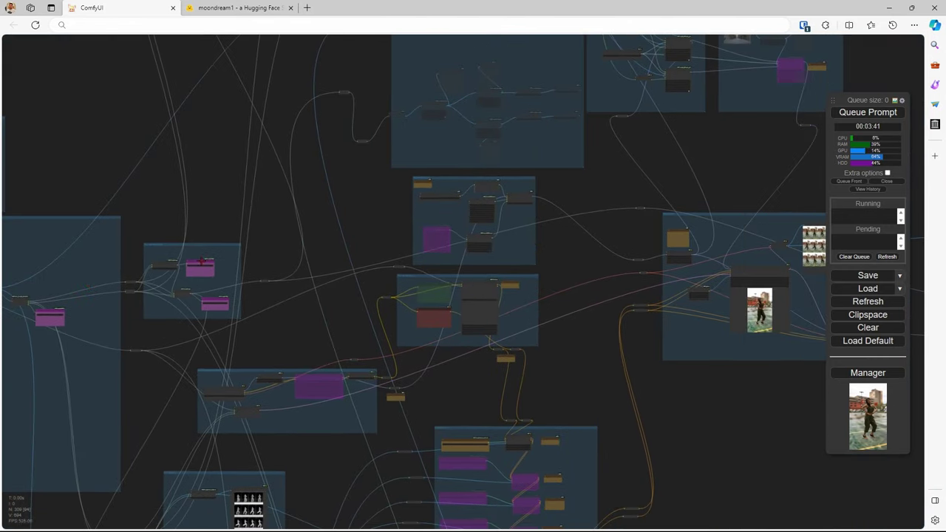
- Examine the Context Options Looped Uniform node in the AnimateDiff Gen2 group, including its context length, overlap and schedule settings
{"action": "scroll", "coordinate": [436, 238], "scroll_direction": "up", "scroll_amount": 12}
{"action": "scroll", "coordinate": [515, 207], "scroll_direction": "up", "scroll_amount": 4}
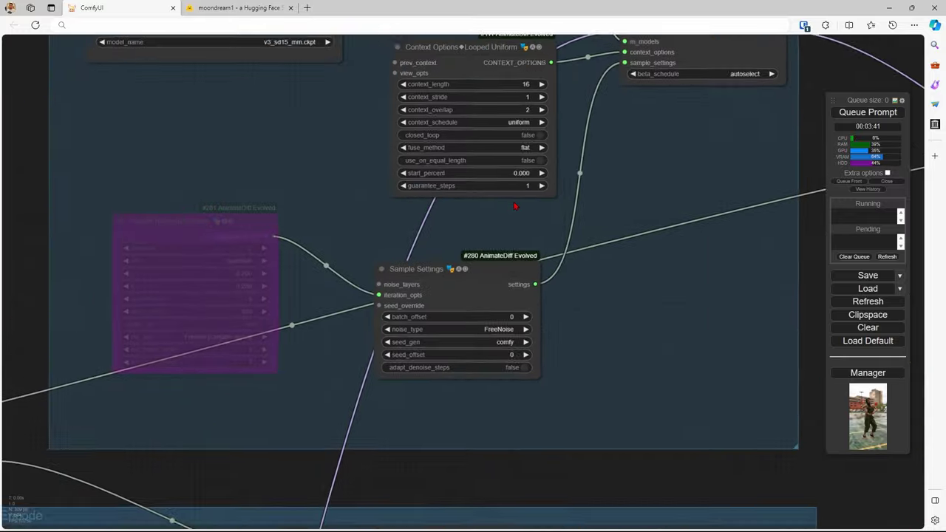
{"action": "left_click_drag", "start_coordinate": [773, 257], "coordinate": [644, 272]}
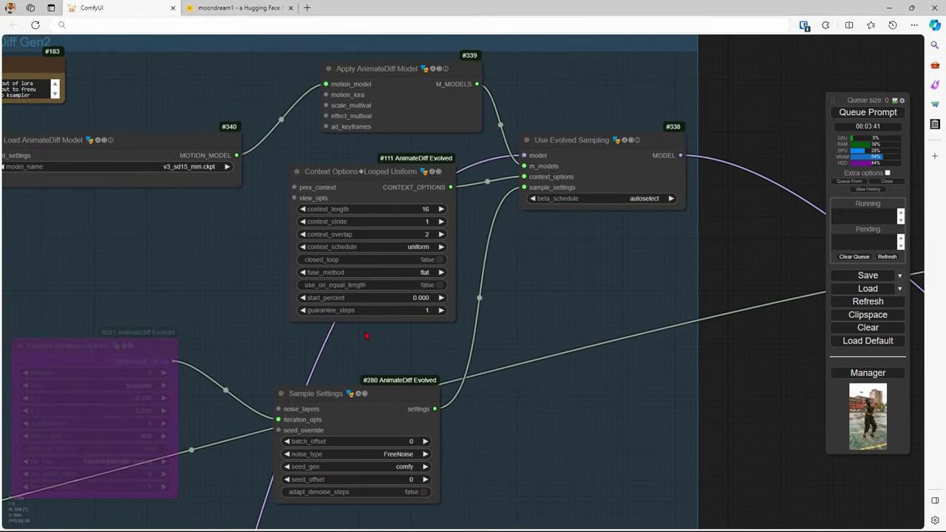
{"action": "left_click_drag", "start_coordinate": [356, 178], "coordinate": [358, 187]}
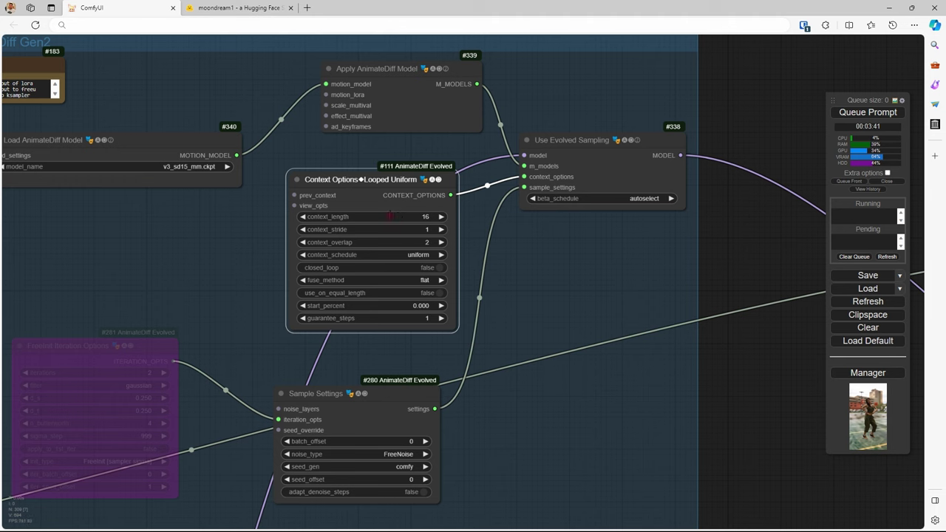
{"action": "scroll", "coordinate": [397, 223], "scroll_direction": "up", "scroll_amount": 7}
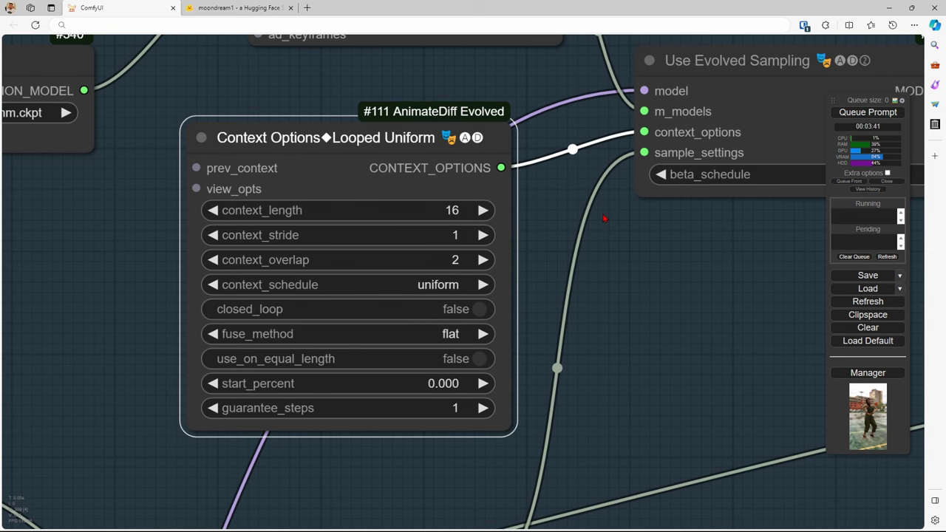
{"action": "scroll", "coordinate": [604, 219], "scroll_direction": "down", "scroll_amount": 7}
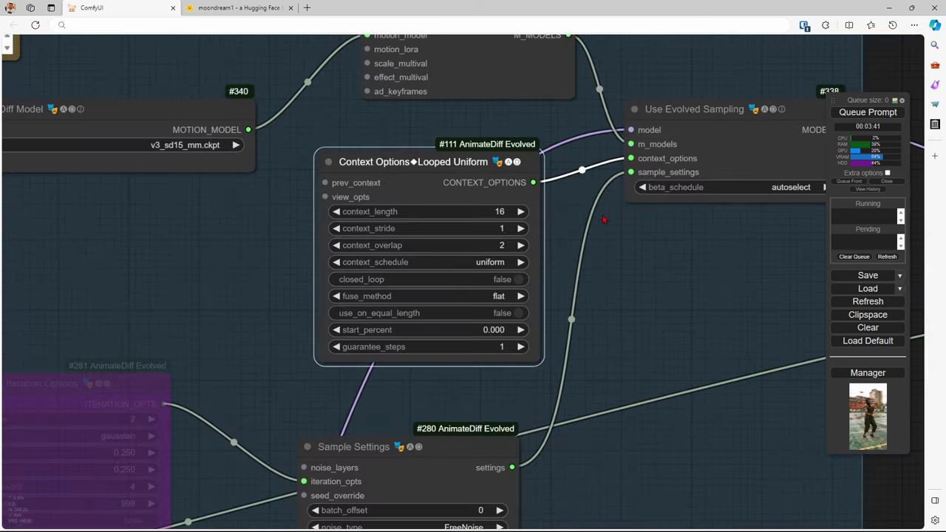
{"action": "scroll", "coordinate": [603, 221], "scroll_direction": "up", "scroll_amount": 3}
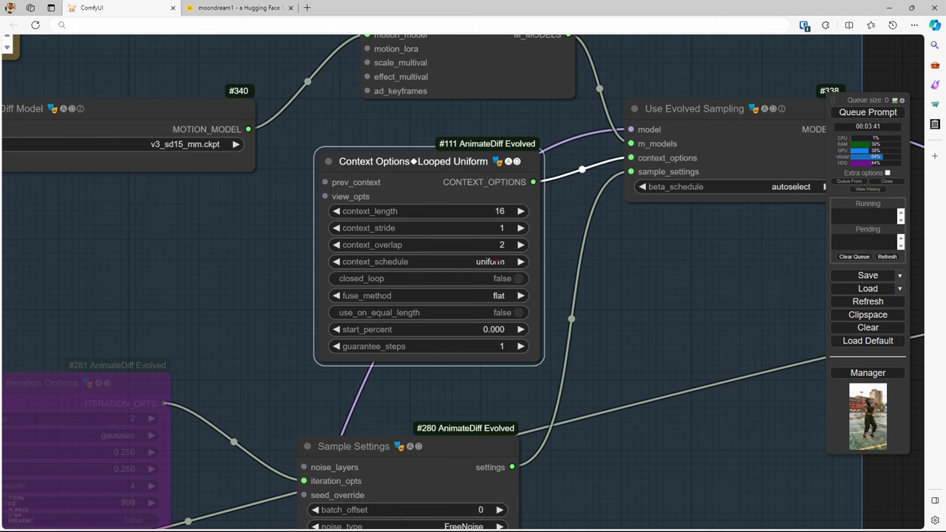
- Inspect the noise type in the Sample Settings node and the bypassed FreeInit Iteration Options node connected to it
{"action": "left_click_drag", "start_coordinate": [611, 373], "coordinate": [653, 197]}
{"action": "left_click_drag", "start_coordinate": [642, 265], "coordinate": [709, 276]}
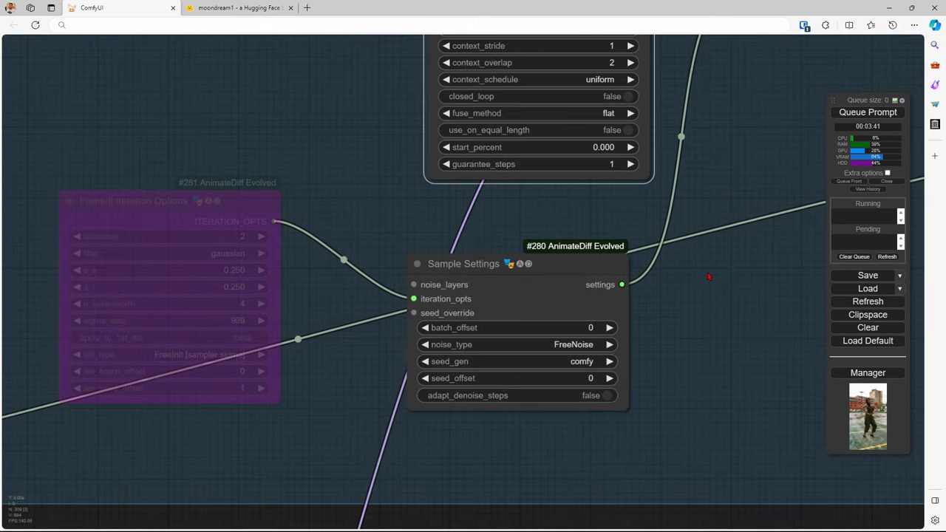
{"action": "left_click_drag", "start_coordinate": [528, 267], "coordinate": [539, 257]}
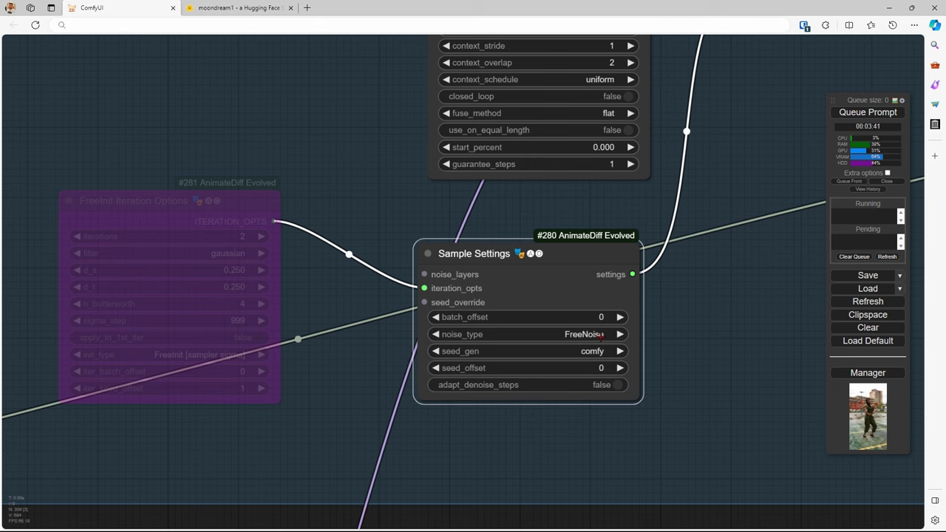
{"action": "left_click", "coordinate": [120, 222]}
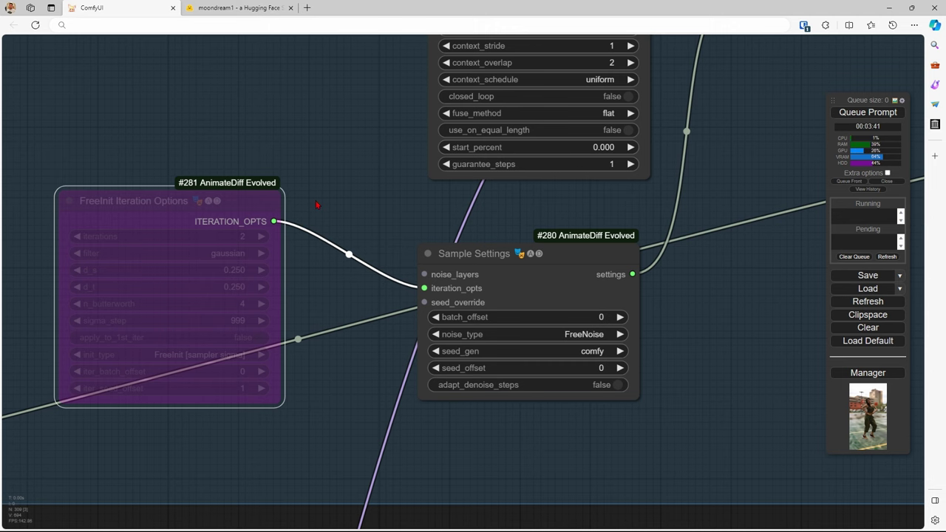
- Trace the workflow back from the AnimateDiff group to the Load Video and Image Resize nodes
{"action": "scroll", "coordinate": [316, 204], "scroll_direction": "down", "scroll_amount": 10}
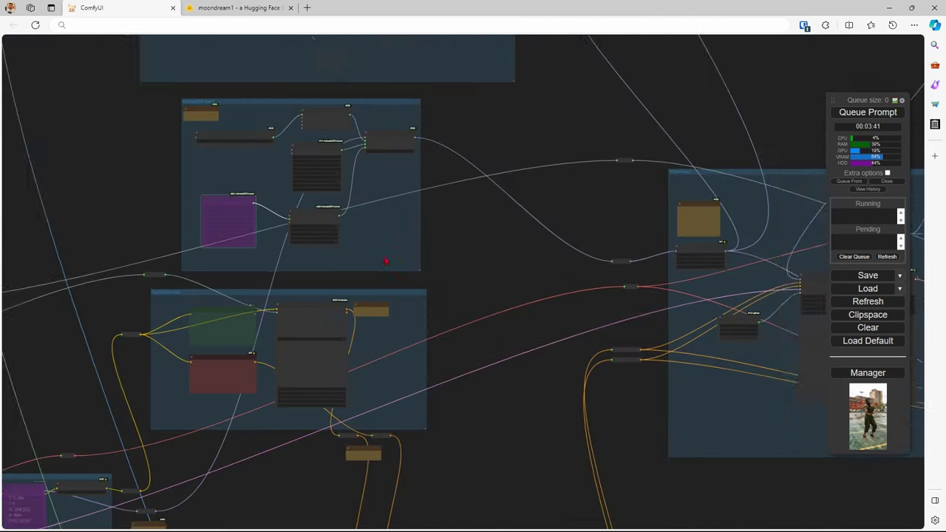
{"action": "left_click_drag", "start_coordinate": [578, 276], "coordinate": [465, 304]}
{"action": "left_click_drag", "start_coordinate": [218, 193], "coordinate": [465, 325]}
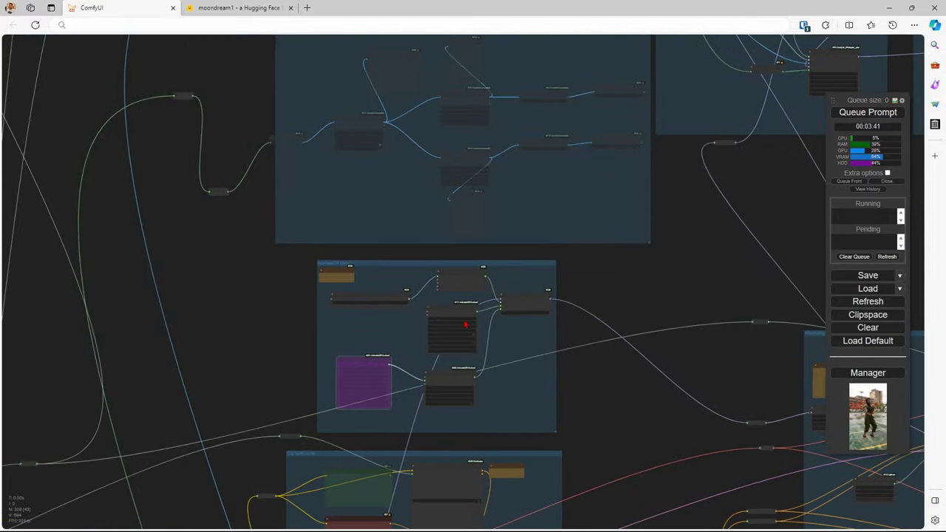
{"action": "left_click_drag", "start_coordinate": [181, 237], "coordinate": [556, 250]}
{"action": "left_click_drag", "start_coordinate": [416, 302], "coordinate": [536, 164]}
{"action": "left_click_drag", "start_coordinate": [230, 273], "coordinate": [480, 167]}
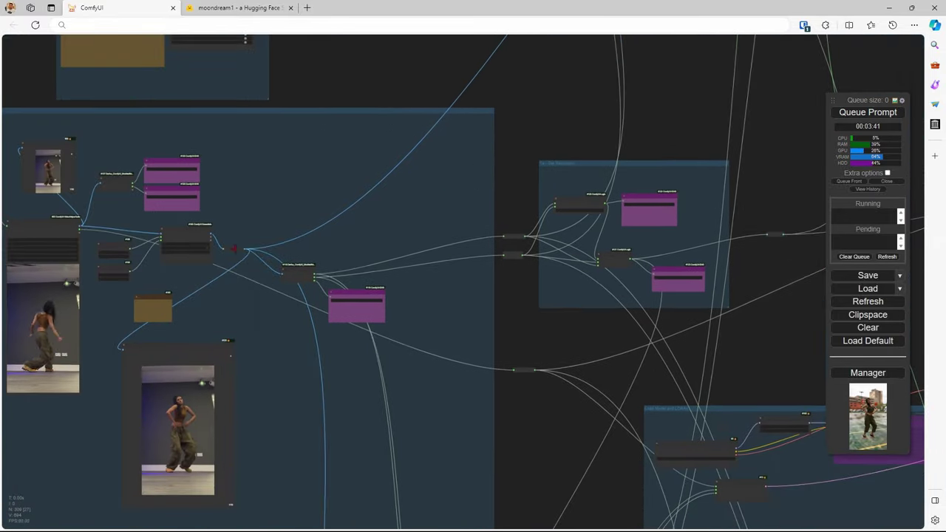
{"action": "left_click_drag", "start_coordinate": [317, 249], "coordinate": [520, 238]}
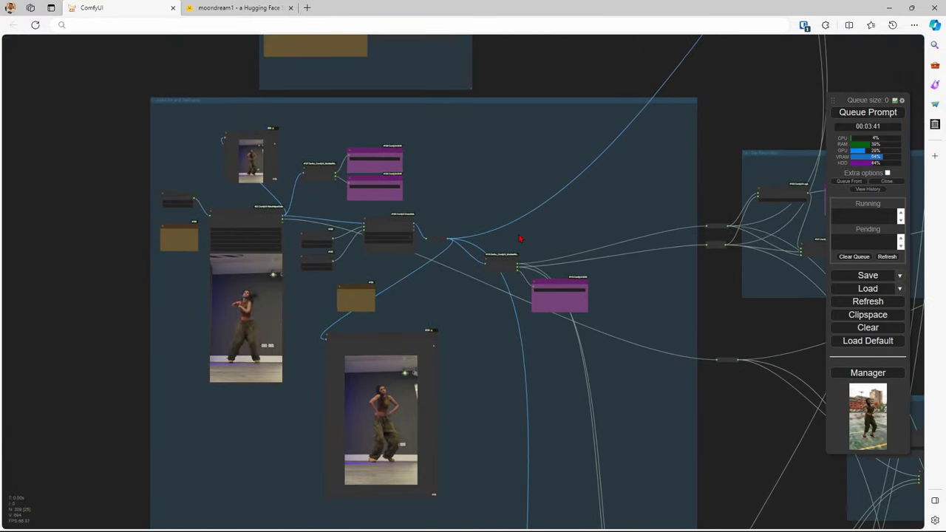
{"action": "scroll", "coordinate": [435, 270], "scroll_direction": "up", "scroll_amount": 7}
{"action": "left_click_drag", "start_coordinate": [374, 273], "coordinate": [516, 262]}
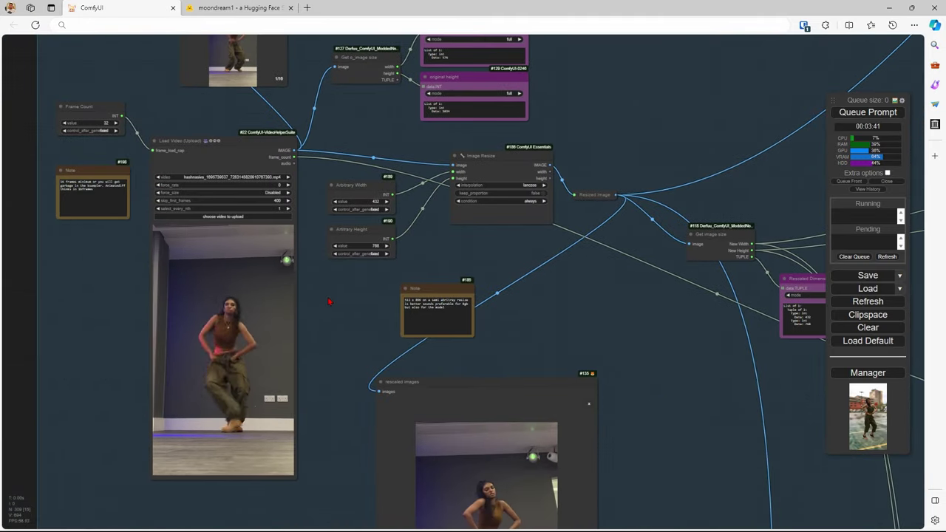
- Step to the second image in the "Extracted from video" preview and return it to the grid of all frames
{"action": "scroll", "coordinate": [330, 302], "scroll_direction": "down", "scroll_amount": 3}
{"action": "scroll", "coordinate": [274, 312], "scroll_direction": "up", "scroll_amount": 6}
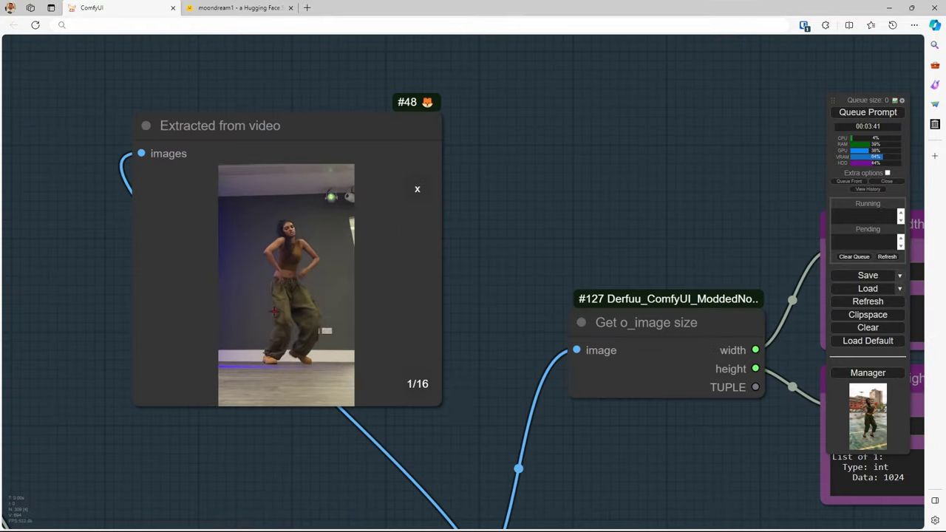
{"action": "left_click", "coordinate": [417, 383]}
{"action": "left_click", "coordinate": [416, 384]}
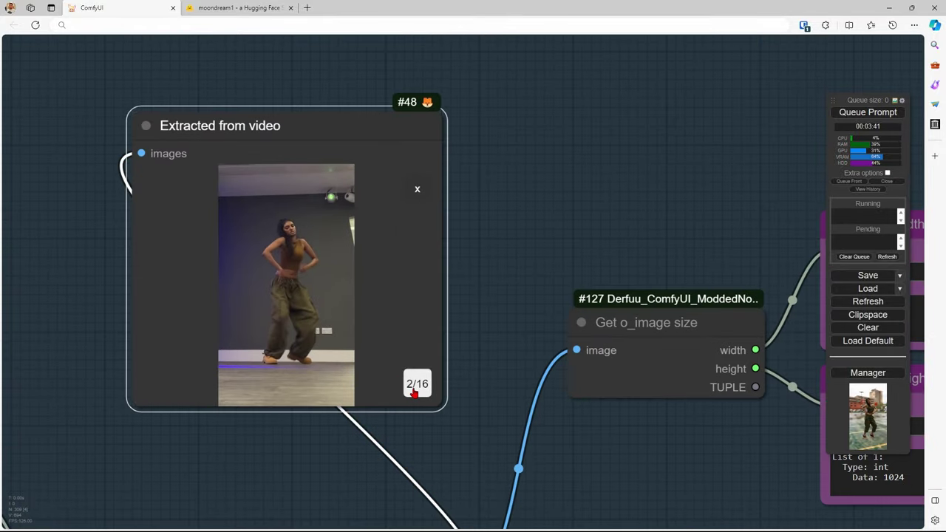
{"action": "left_click", "coordinate": [416, 190]}
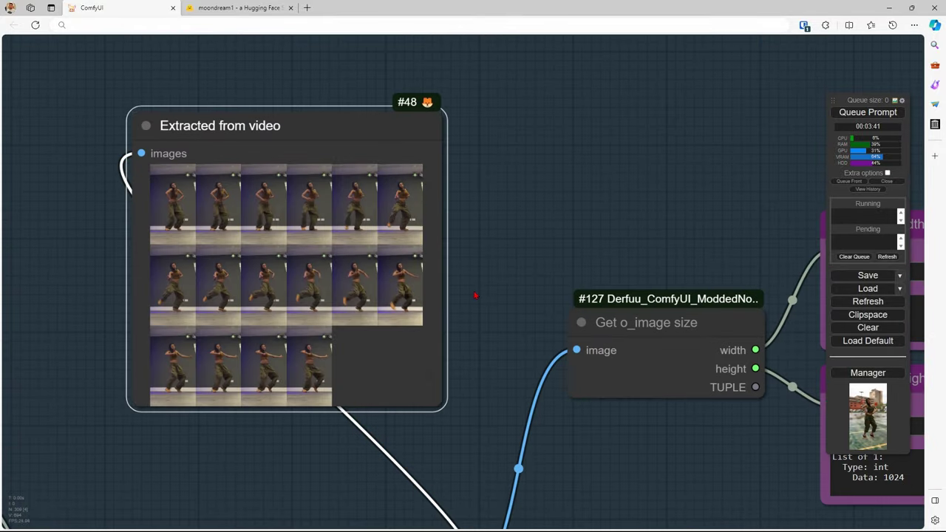
- Examine the extracted frames grid up close and enlarge the tenth frame
{"action": "left_click_drag", "start_coordinate": [475, 296], "coordinate": [561, 253]}
{"action": "scroll", "coordinate": [560, 220], "scroll_direction": "up", "scroll_amount": 3}
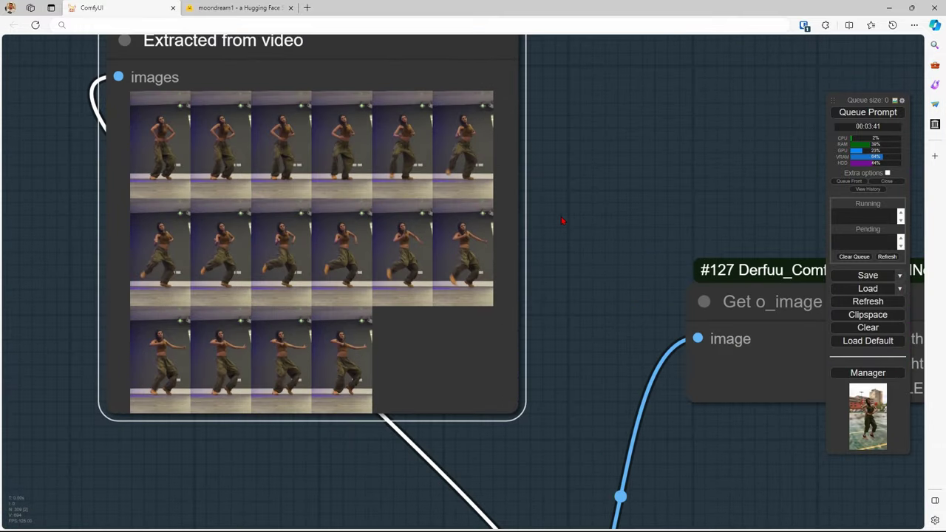
{"action": "scroll", "coordinate": [561, 220], "scroll_direction": "up", "scroll_amount": 1}
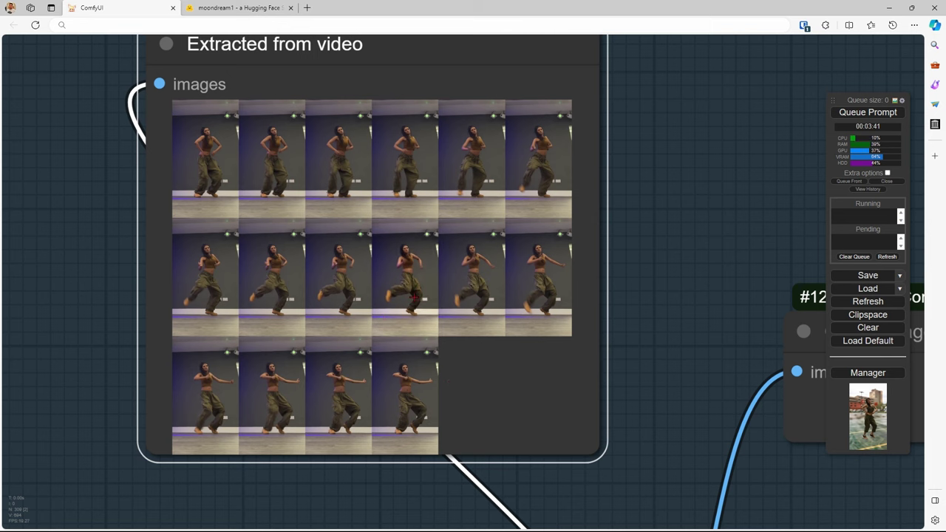
{"action": "left_click", "coordinate": [414, 297]}
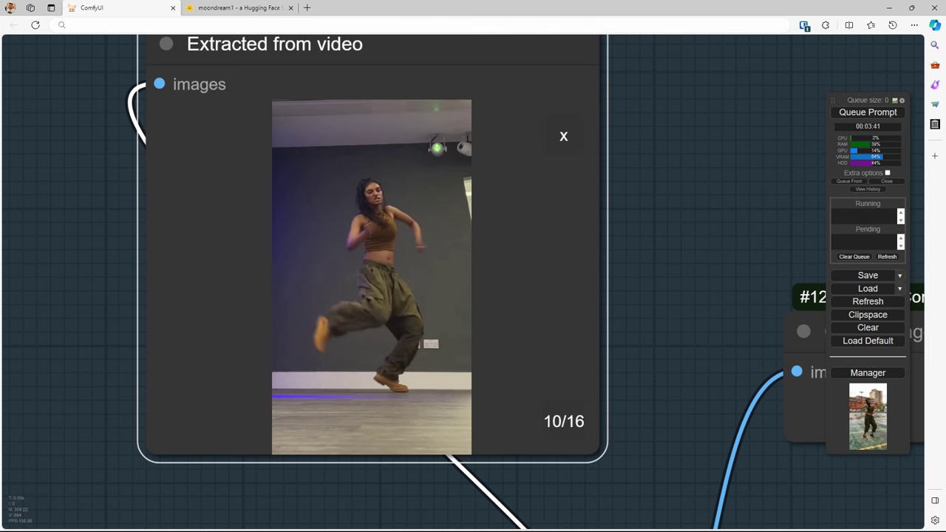
- Review the Load Video settings, the arbitrary width and height nodes and the note on the resize resolution
{"action": "scroll", "coordinate": [574, 228], "scroll_direction": "down", "scroll_amount": 12}
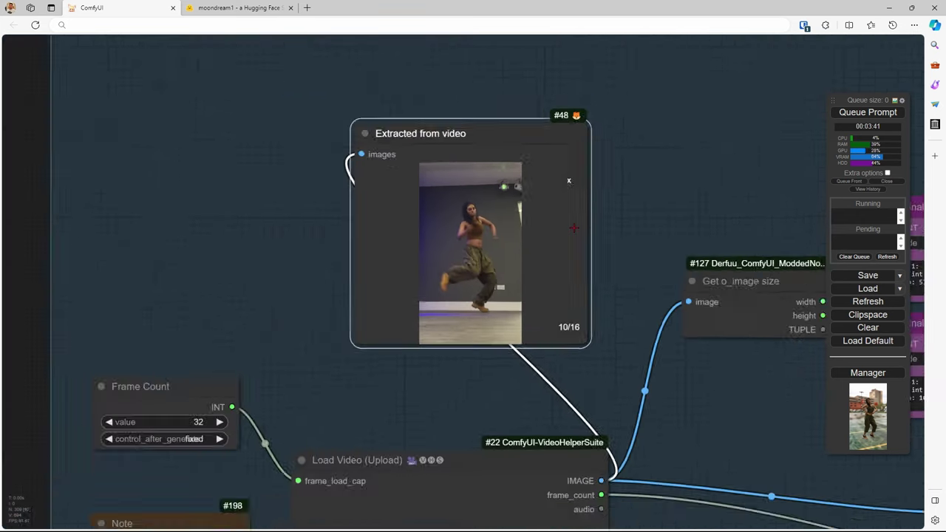
{"action": "left_click_drag", "start_coordinate": [616, 344], "coordinate": [431, 105]}
{"action": "scroll", "coordinate": [347, 195], "scroll_direction": "up", "scroll_amount": 5}
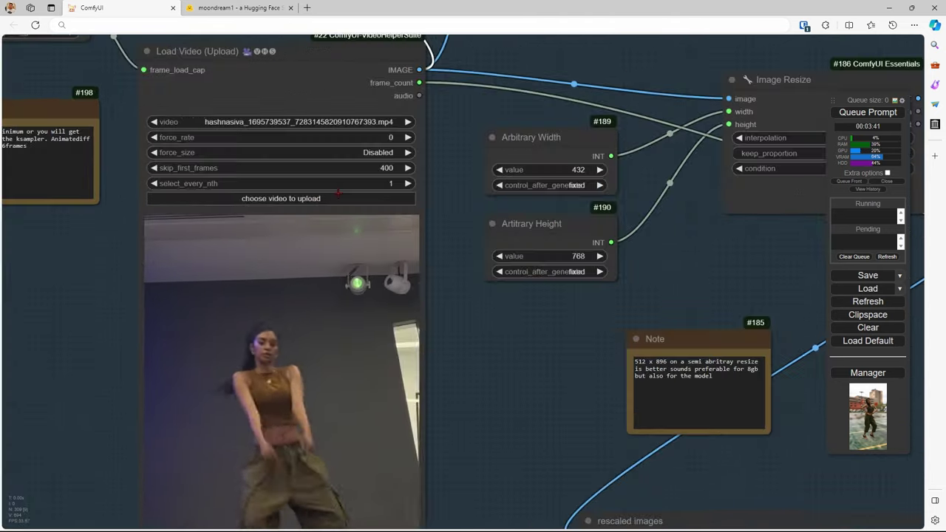
{"action": "scroll", "coordinate": [442, 262], "scroll_direction": "down", "scroll_amount": 3}
{"action": "left_click_drag", "start_coordinate": [472, 303], "coordinate": [381, 263]}
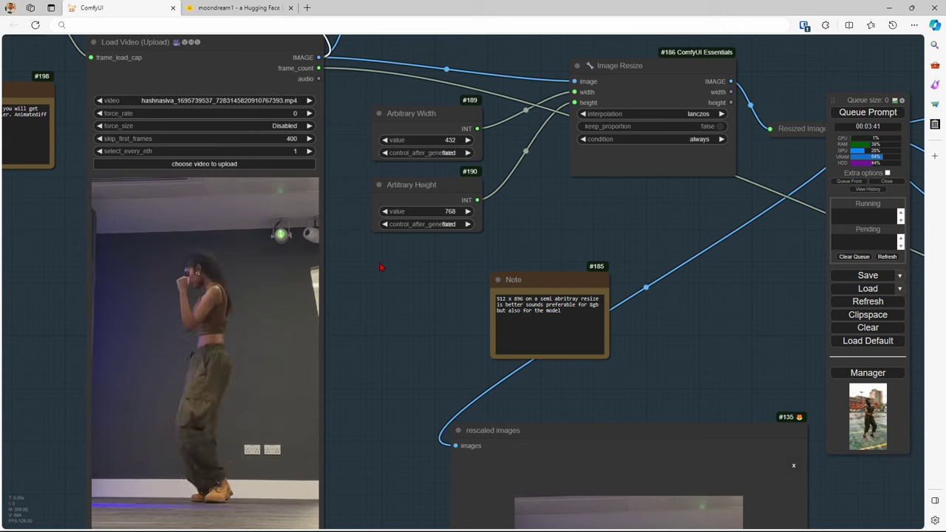
{"action": "scroll", "coordinate": [380, 268], "scroll_direction": "down", "scroll_amount": 1}
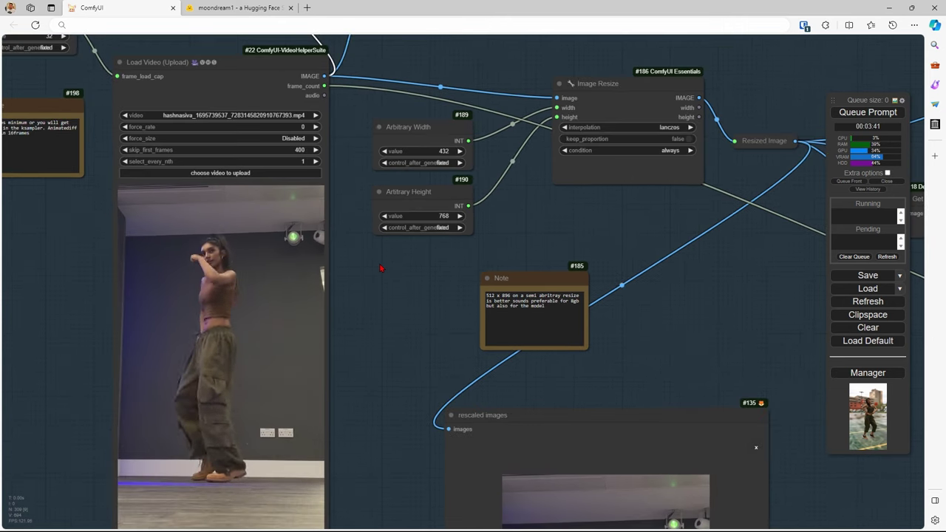
{"action": "scroll", "coordinate": [381, 267], "scroll_direction": "down", "scroll_amount": 3}
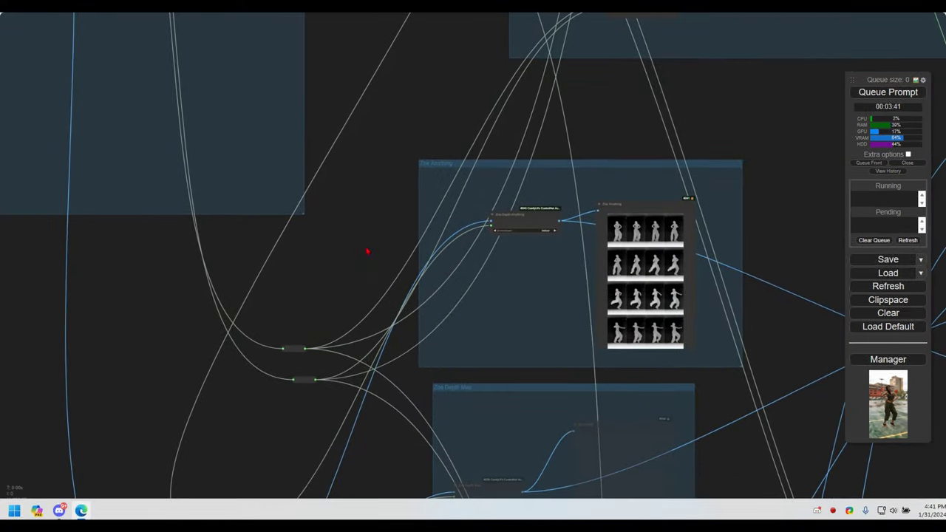
- Locate the Zoe Anything group and enlarge the sixth depth frame in its preview for a close look
{"action": "left_click_drag", "start_coordinate": [367, 251], "coordinate": [278, 124]}
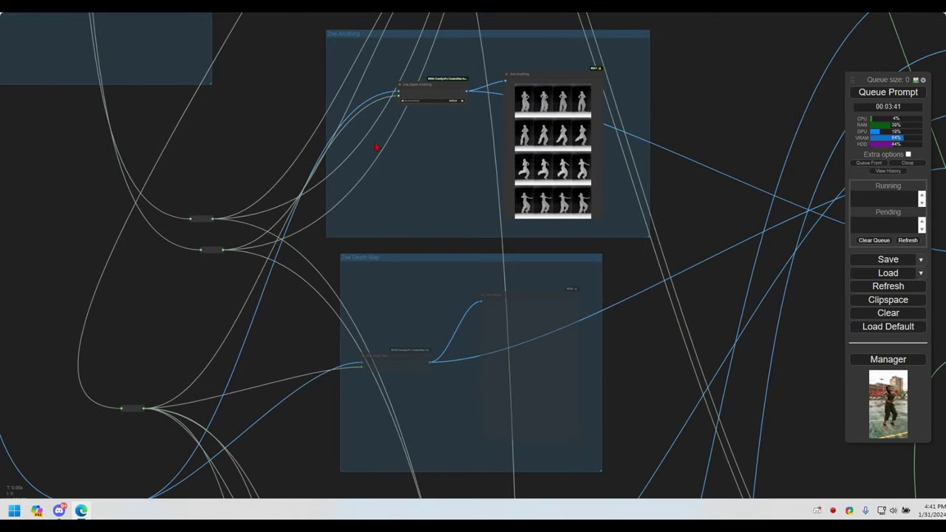
{"action": "scroll", "coordinate": [432, 180], "scroll_direction": "up", "scroll_amount": 4}
{"action": "left_click_drag", "start_coordinate": [449, 187], "coordinate": [342, 365]}
{"action": "scroll", "coordinate": [399, 262], "scroll_direction": "up", "scroll_amount": 4}
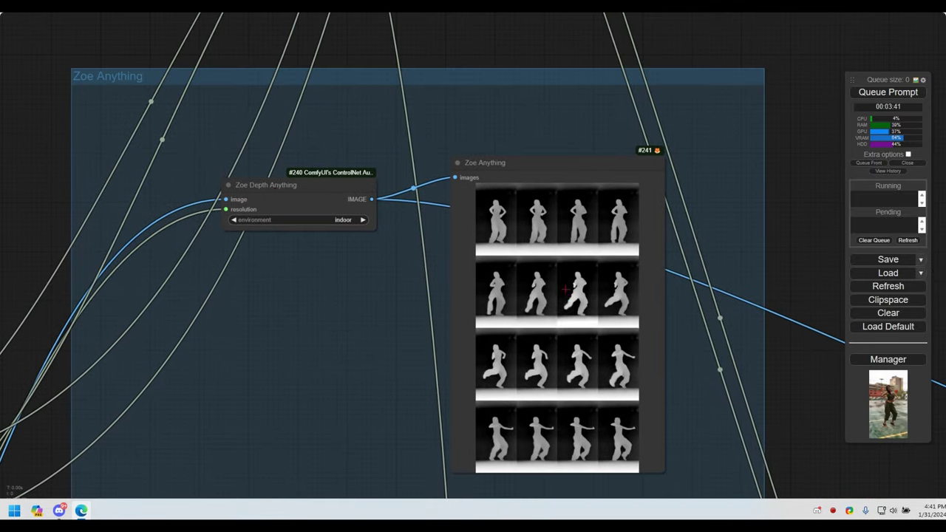
{"action": "scroll", "coordinate": [581, 306], "scroll_direction": "up", "scroll_amount": 3}
{"action": "left_click", "coordinate": [540, 291]}
{"action": "scroll", "coordinate": [540, 291], "scroll_direction": "up", "scroll_amount": 2}
{"action": "left_click_drag", "start_coordinate": [626, 320], "coordinate": [575, 215]}
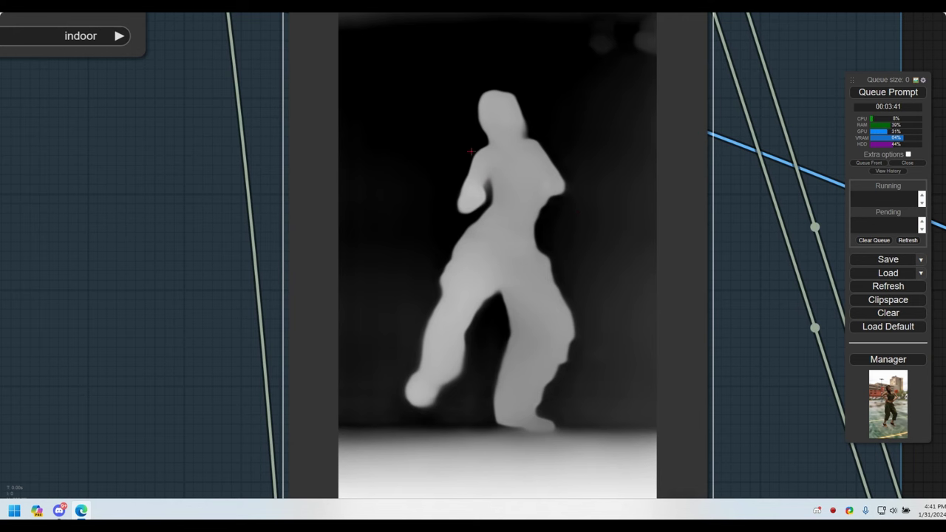
- Cycle through the Zoe Anything depth frames repeatedly, stopping at frame 15 of 16
{"action": "scroll", "coordinate": [563, 285], "scroll_direction": "down", "scroll_amount": 2}
{"action": "left_click", "coordinate": [662, 470]}
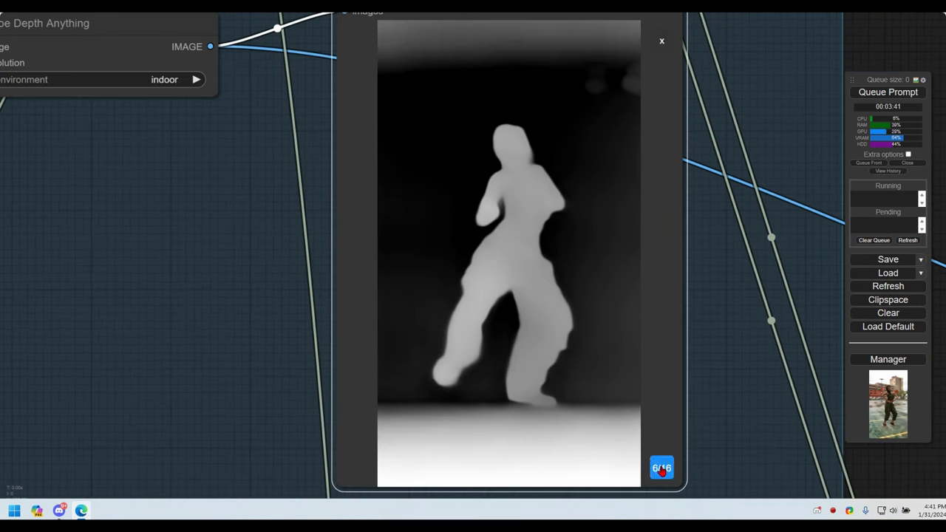
{"action": "left_click", "coordinate": [661, 471]}
{"action": "left_click", "coordinate": [661, 471]}
{"action": "left_click", "coordinate": [661, 472]}
{"action": "left_click", "coordinate": [662, 472]}
{"action": "left_click", "coordinate": [661, 472]}
{"action": "left_click", "coordinate": [662, 472]}
{"action": "left_click", "coordinate": [662, 472]}
{"action": "left_click", "coordinate": [662, 472]}
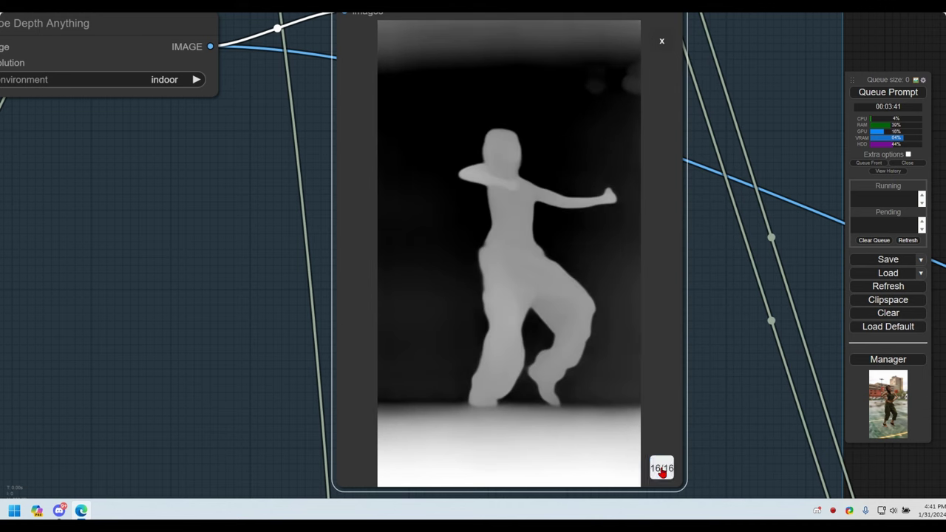
{"action": "left_click", "coordinate": [662, 472]}
{"action": "left_click", "coordinate": [661, 472]}
{"action": "left_click", "coordinate": [662, 472]}
{"action": "left_click", "coordinate": [662, 472]}
{"action": "left_click", "coordinate": [661, 472]}
{"action": "left_click", "coordinate": [662, 472]}
{"action": "scroll", "coordinate": [662, 473], "scroll_direction": "down", "scroll_amount": 9}
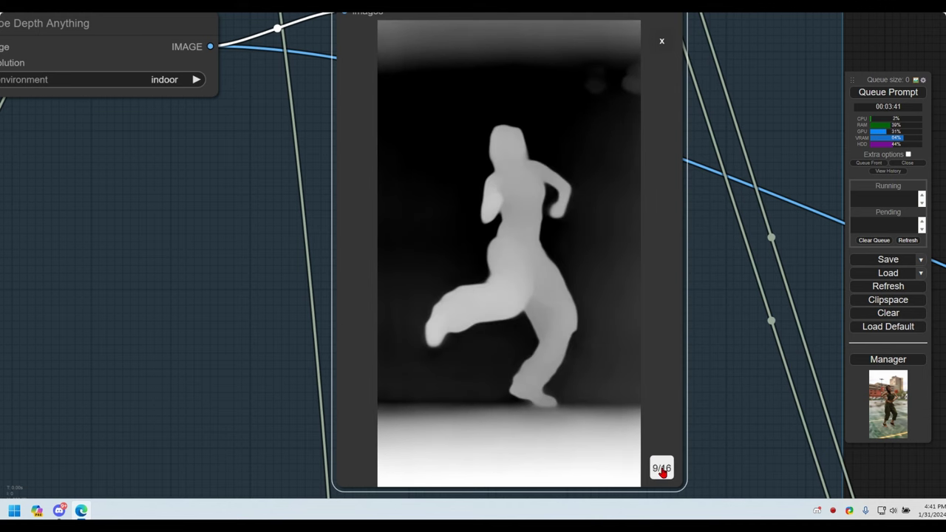
{"action": "scroll", "coordinate": [662, 473], "scroll_direction": "down", "scroll_amount": 12}
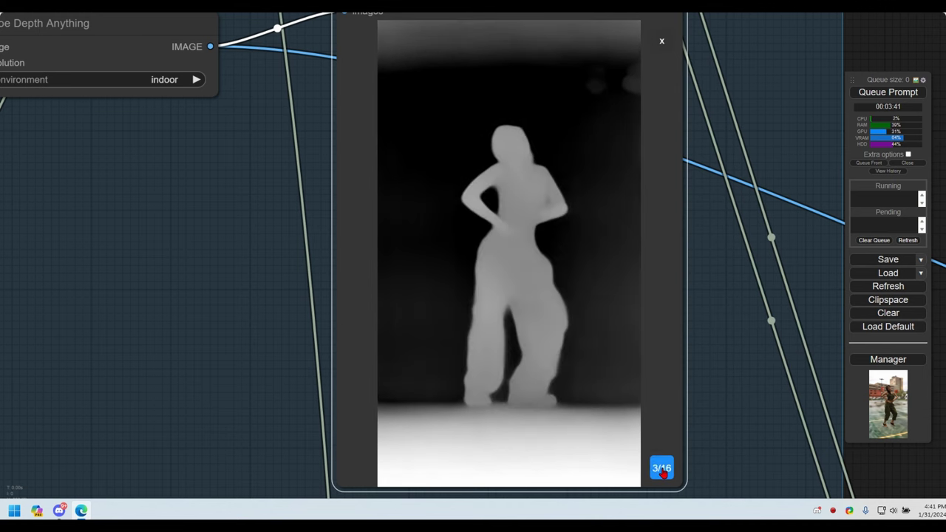
{"action": "scroll", "coordinate": [662, 473], "scroll_direction": "down", "scroll_amount": 3}
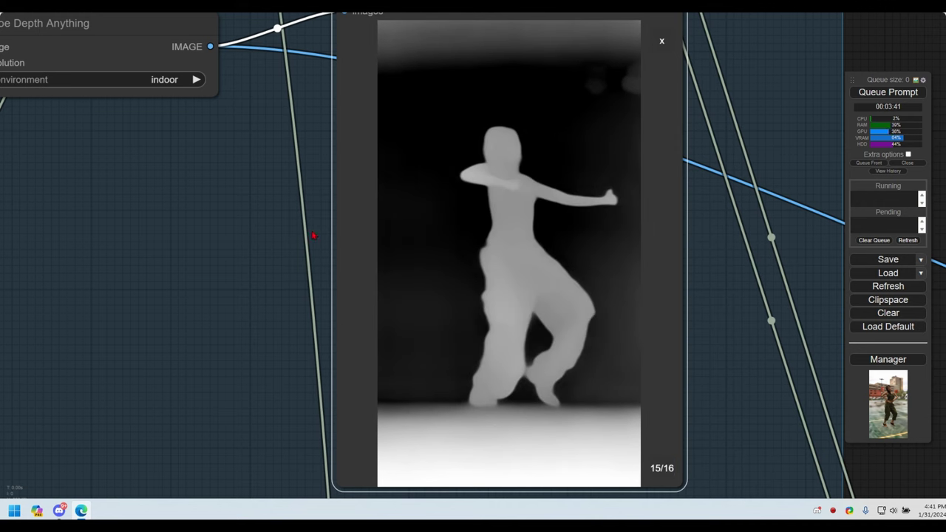
- Trace the Zoe Anything output towards the ControlNet group and examine the dancer's arm across the chest in the depth frame
{"action": "scroll", "coordinate": [272, 235], "scroll_direction": "down", "scroll_amount": 8}
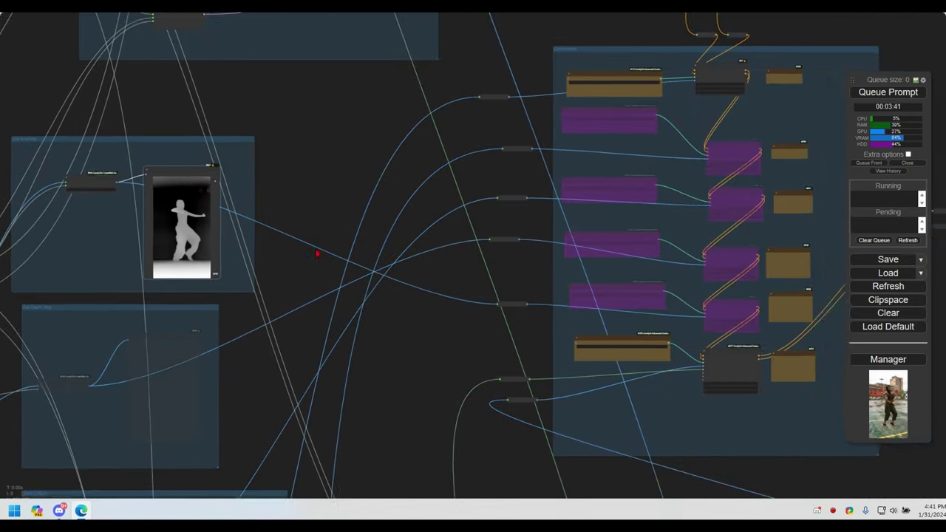
{"action": "left_click_drag", "start_coordinate": [317, 254], "coordinate": [565, 250]}
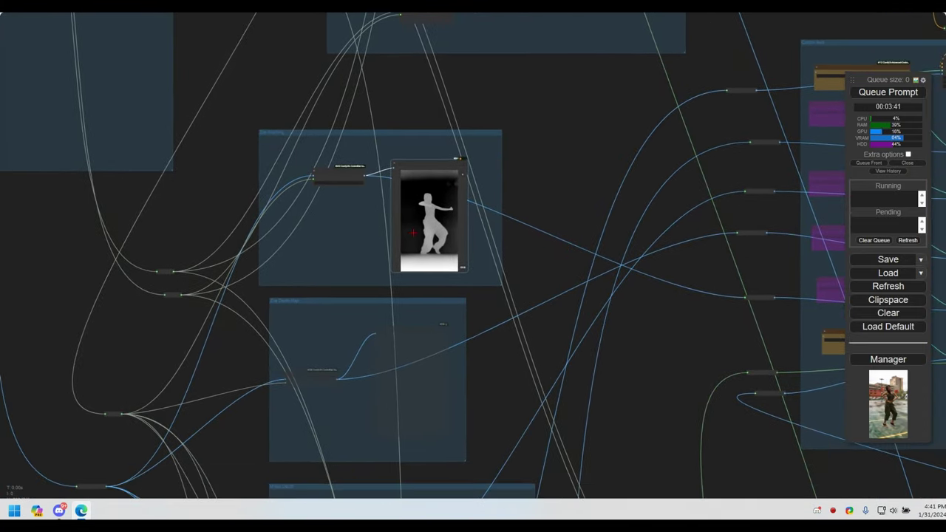
{"action": "scroll", "coordinate": [405, 232], "scroll_direction": "up", "scroll_amount": 15}
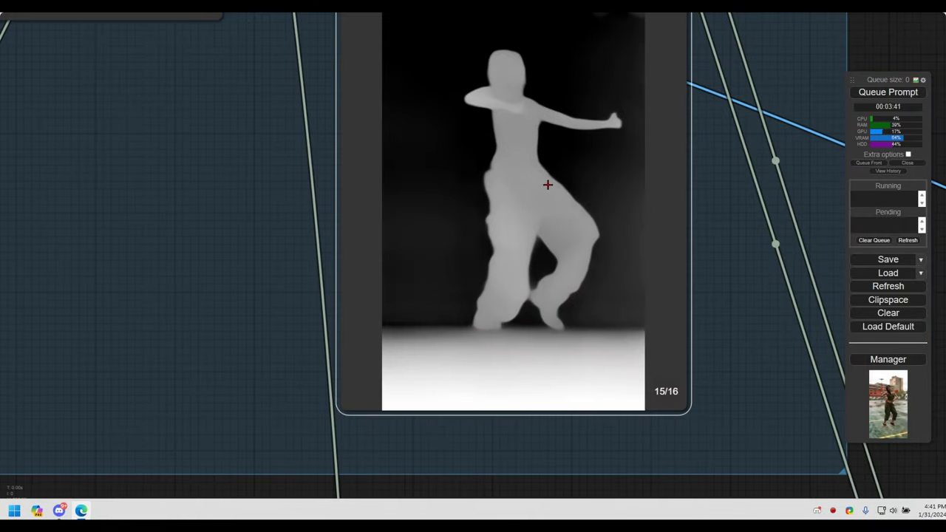
{"action": "left_click_drag", "start_coordinate": [548, 184], "coordinate": [421, 255]}
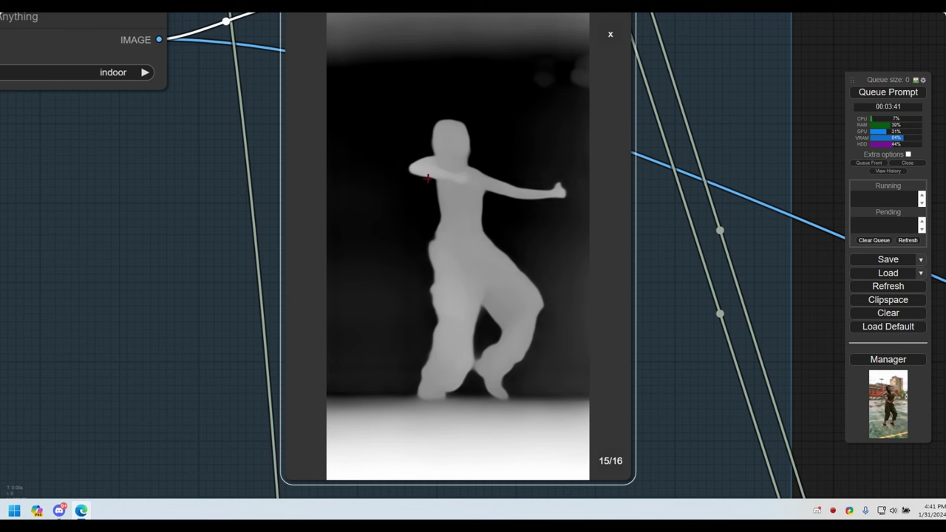
{"action": "scroll", "coordinate": [427, 178], "scroll_direction": "up", "scroll_amount": 5}
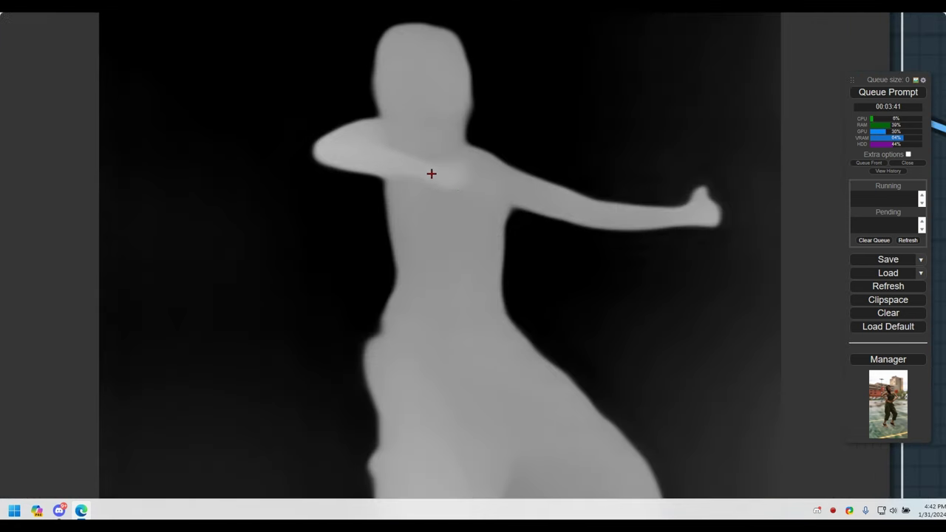
{"action": "scroll", "coordinate": [472, 181], "scroll_direction": "down", "scroll_amount": 5}
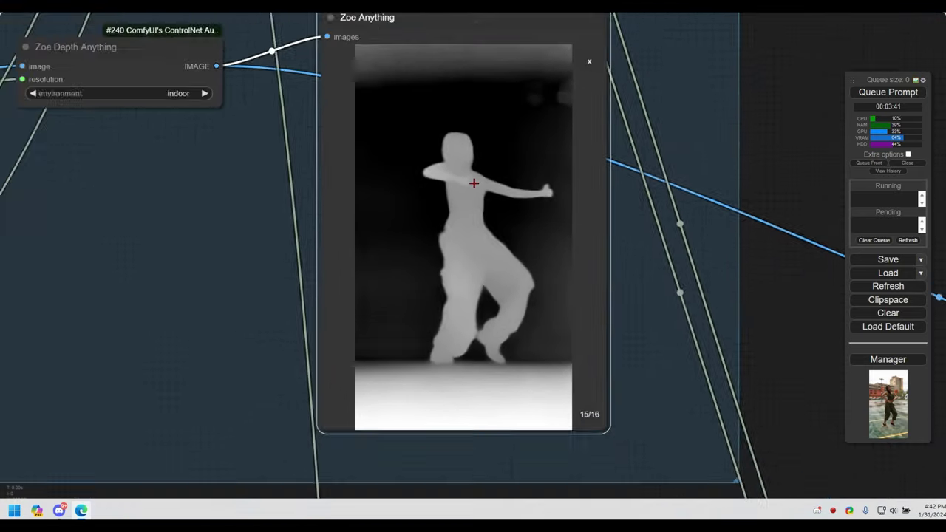
- Review the Zoe Depth Map and Midas Depth groups and highlight the note line "setting do not seem to work"
{"action": "scroll", "coordinate": [474, 183], "scroll_direction": "down", "scroll_amount": 10}
{"action": "left_click_drag", "start_coordinate": [475, 304], "coordinate": [525, 154]}
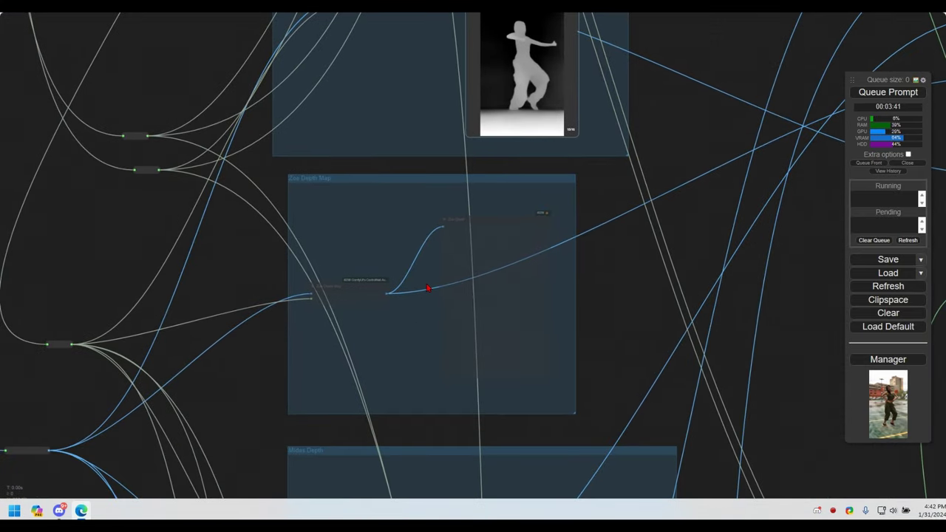
{"action": "left_click_drag", "start_coordinate": [433, 274], "coordinate": [446, 198]}
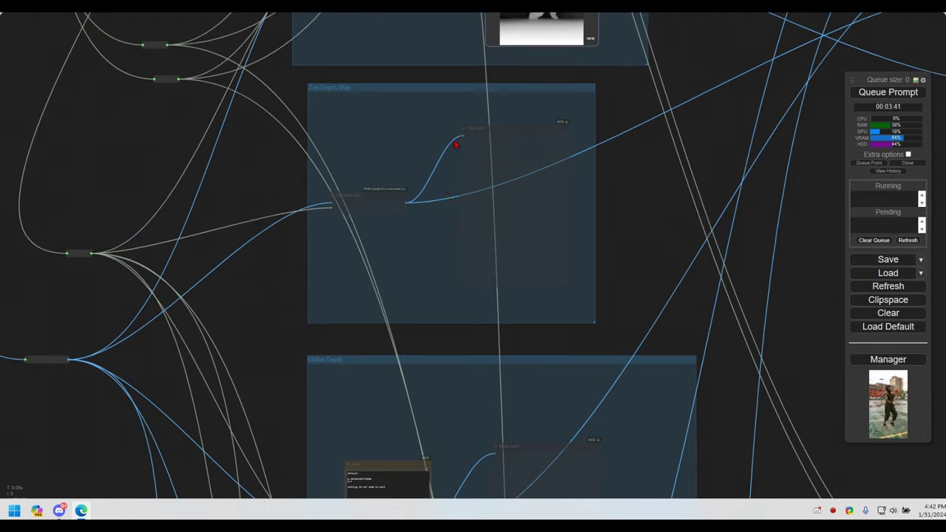
{"action": "left_click_drag", "start_coordinate": [477, 379], "coordinate": [476, 135]}
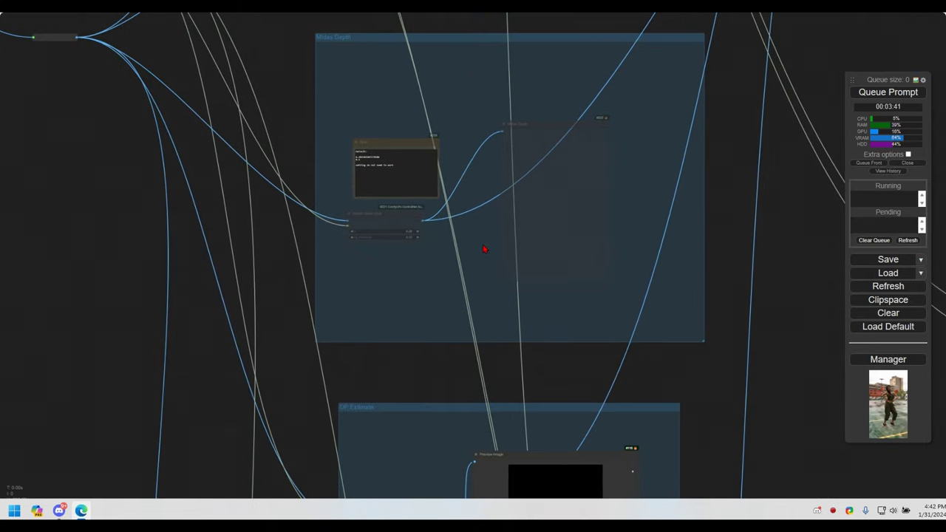
{"action": "scroll", "coordinate": [412, 214], "scroll_direction": "up", "scroll_amount": 5}
{"action": "scroll", "coordinate": [411, 214], "scroll_direction": "up", "scroll_amount": 2}
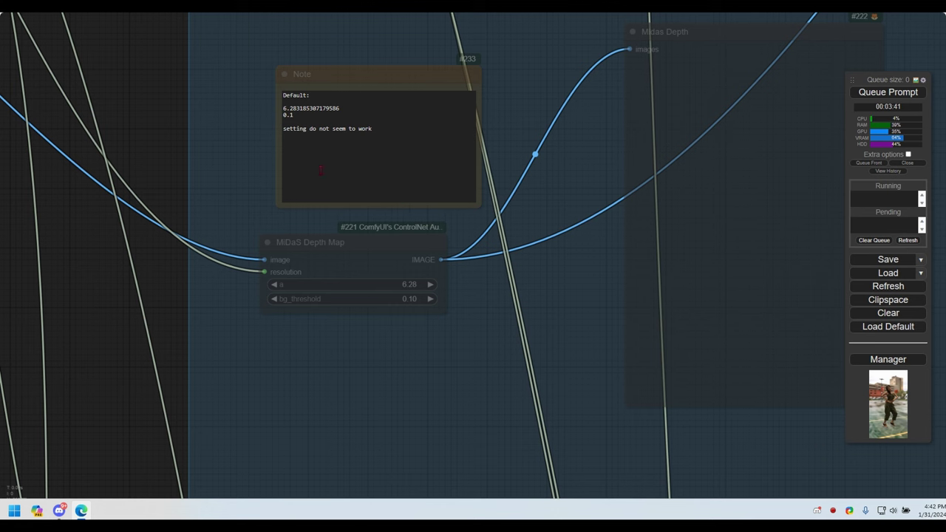
{"action": "left_click_drag", "start_coordinate": [392, 135], "coordinate": [294, 115]}
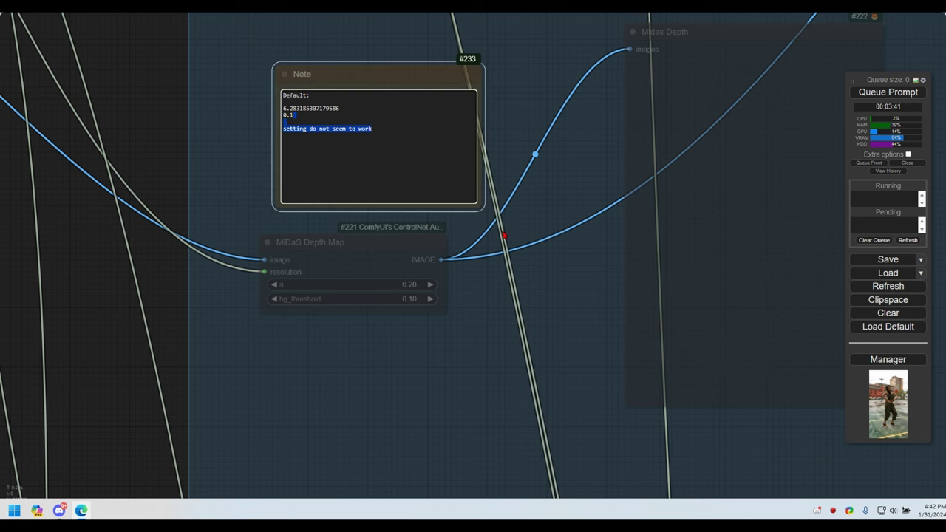
- Go to the OP Estimate group, return its pose preview to the frame grid and enlarge the tenth frame
{"action": "scroll", "coordinate": [508, 236], "scroll_direction": "down", "scroll_amount": 8}
{"action": "left_click_drag", "start_coordinate": [534, 335], "coordinate": [494, 152]}
{"action": "left_click_drag", "start_coordinate": [469, 215], "coordinate": [437, 63]}
{"action": "scroll", "coordinate": [423, 219], "scroll_direction": "up", "scroll_amount": 8}
{"action": "left_click_drag", "start_coordinate": [421, 238], "coordinate": [265, 145]}
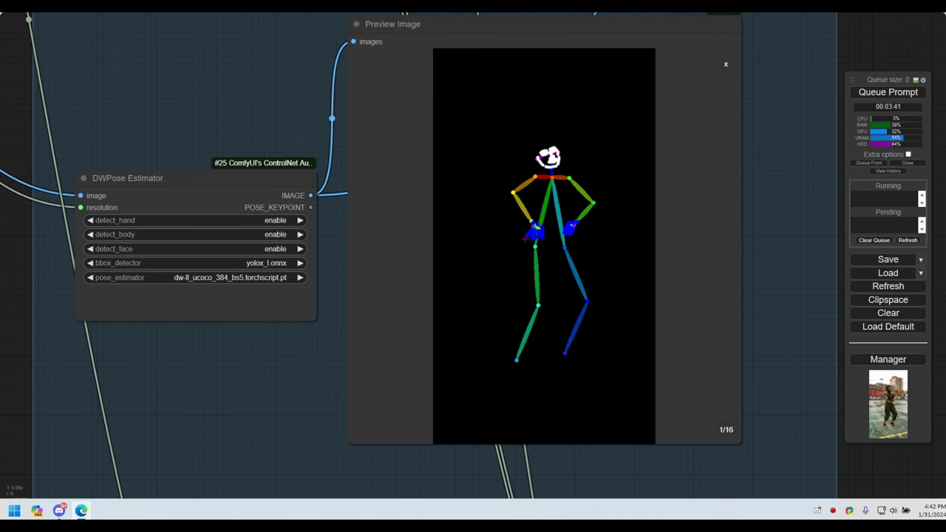
{"action": "left_click", "coordinate": [725, 65]}
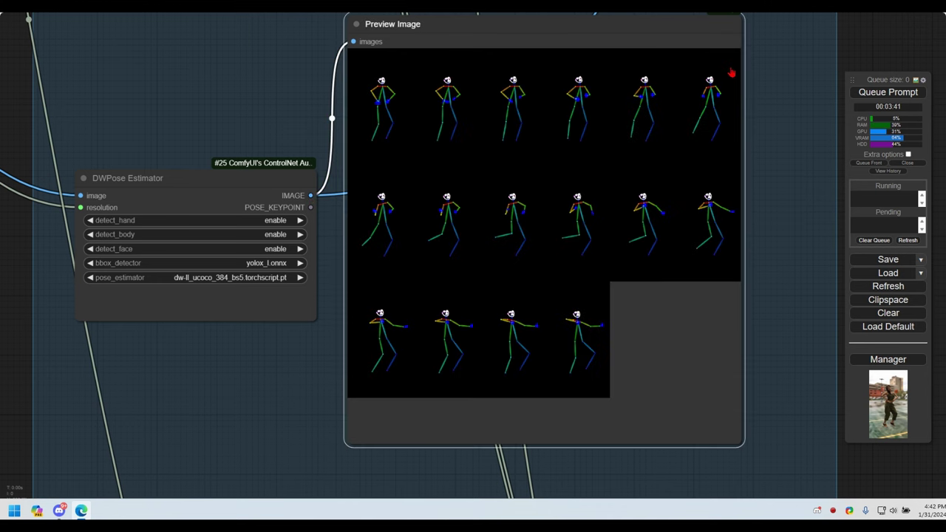
{"action": "left_click", "coordinate": [576, 220]}
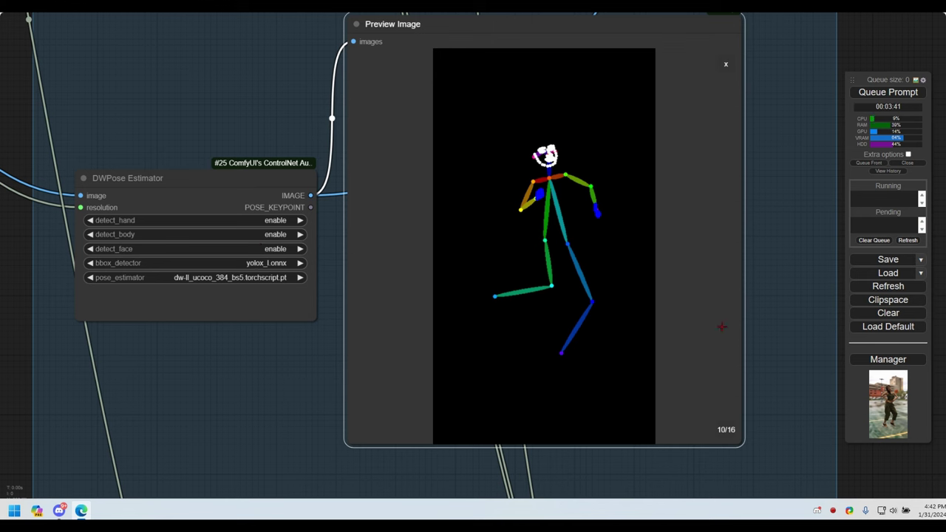
- Step through the DWPose skeleton frames in the OP Estimate preview, stopping at frame 15 of 16
{"action": "left_click", "coordinate": [724, 430]}
{"action": "left_click", "coordinate": [724, 430]}
{"action": "left_click", "coordinate": [724, 430]}
{"action": "left_click", "coordinate": [724, 430]}
{"action": "left_click", "coordinate": [724, 430]}
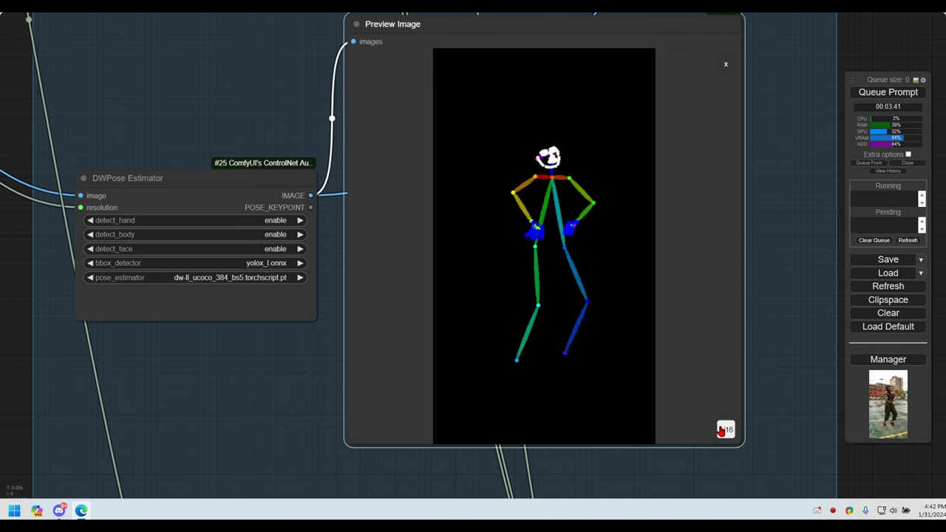
{"action": "left_click", "coordinate": [722, 431]}
{"action": "left_click", "coordinate": [721, 432]}
{"action": "left_click", "coordinate": [721, 431]}
{"action": "left_click", "coordinate": [721, 431]}
{"action": "left_click", "coordinate": [721, 431]}
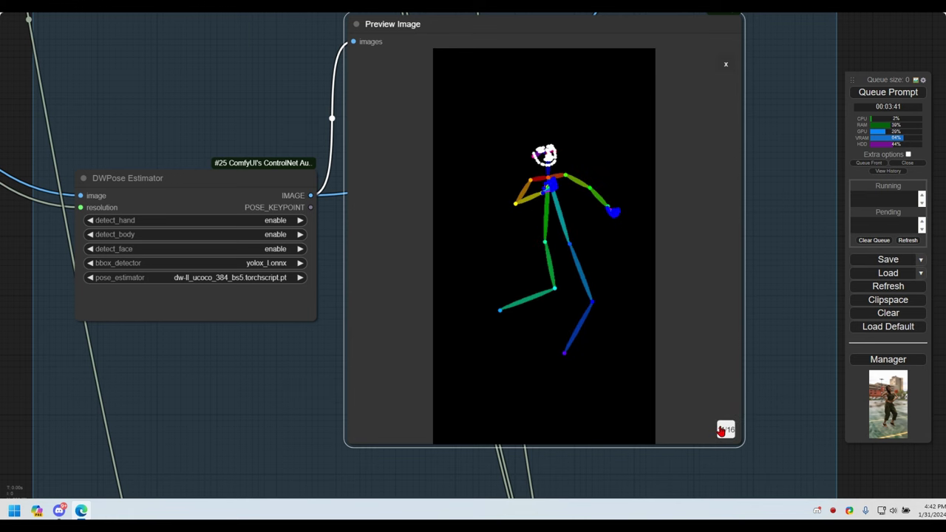
{"action": "left_click", "coordinate": [721, 432]}
{"action": "left_click", "coordinate": [721, 431]}
{"action": "left_click", "coordinate": [722, 432]}
{"action": "left_click", "coordinate": [721, 431]}
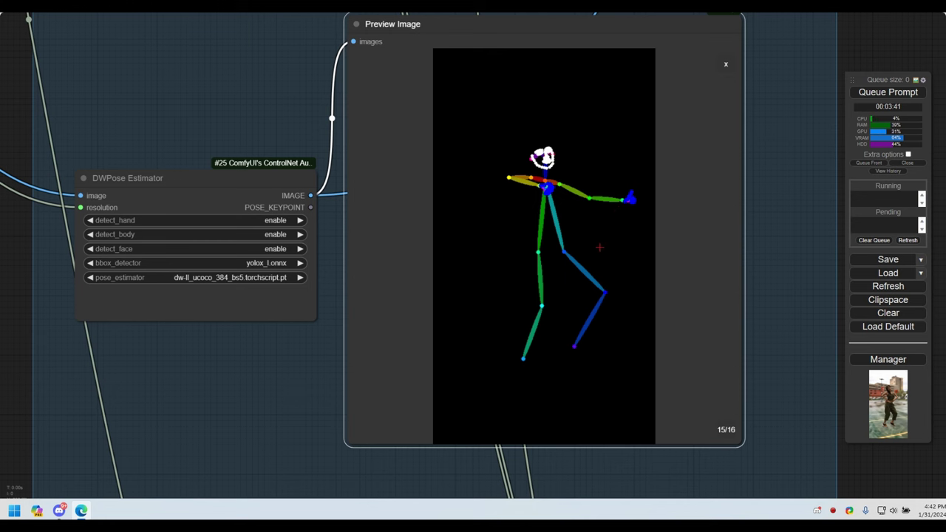
- Examine the OP Estimate group's DWPose Estimator settings and pose preview in relation to the neighbouring depth and segmentation groups
{"action": "scroll", "coordinate": [599, 247], "scroll_direction": "down", "scroll_amount": 7}
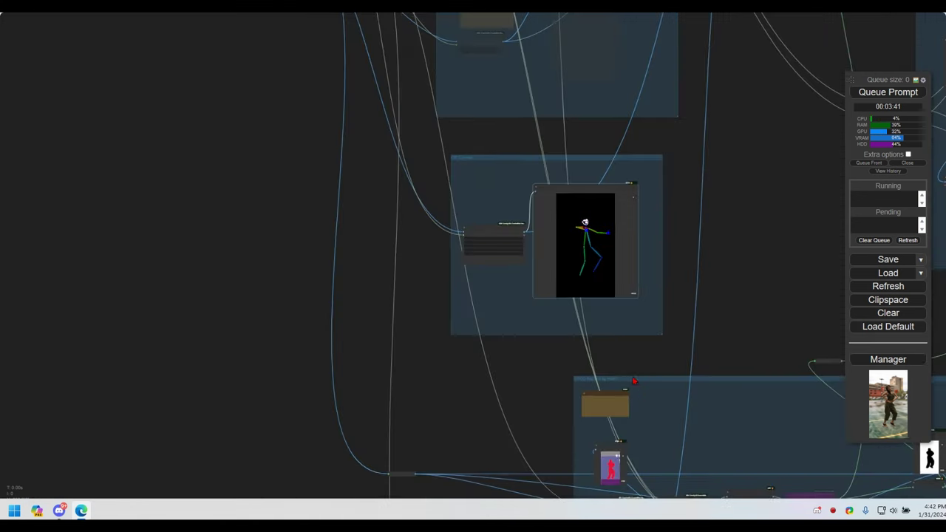
{"action": "left_click_drag", "start_coordinate": [640, 395], "coordinate": [549, 361]}
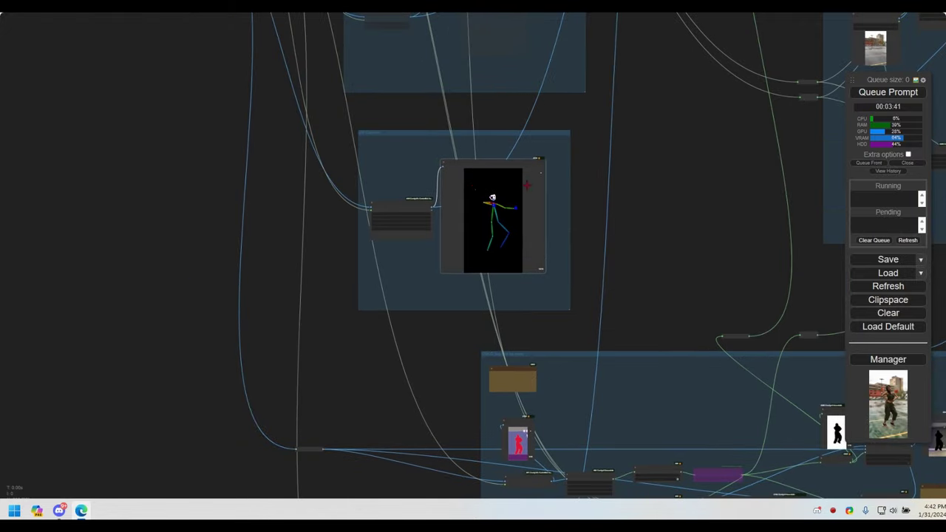
{"action": "left_click_drag", "start_coordinate": [526, 184], "coordinate": [602, 392]}
{"action": "scroll", "coordinate": [416, 192], "scroll_direction": "up", "scroll_amount": 5}
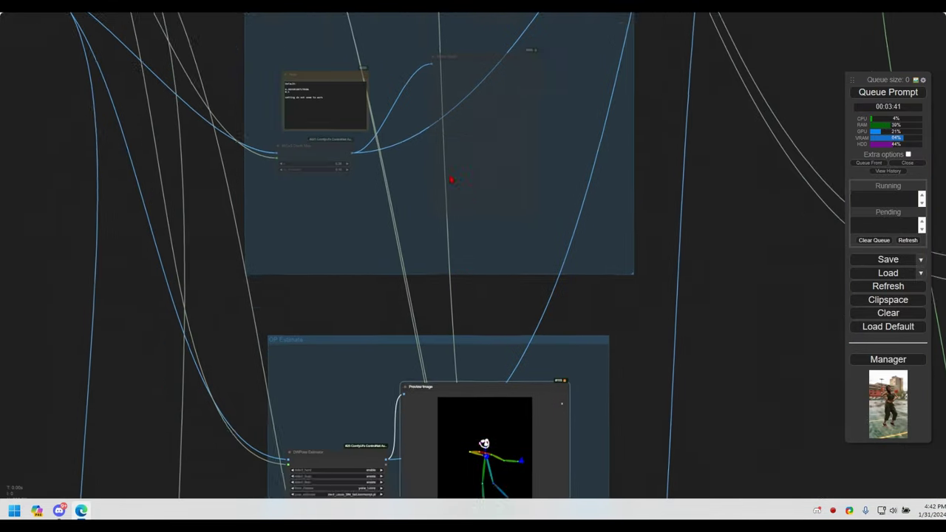
{"action": "left_click_drag", "start_coordinate": [465, 315], "coordinate": [453, 180]}
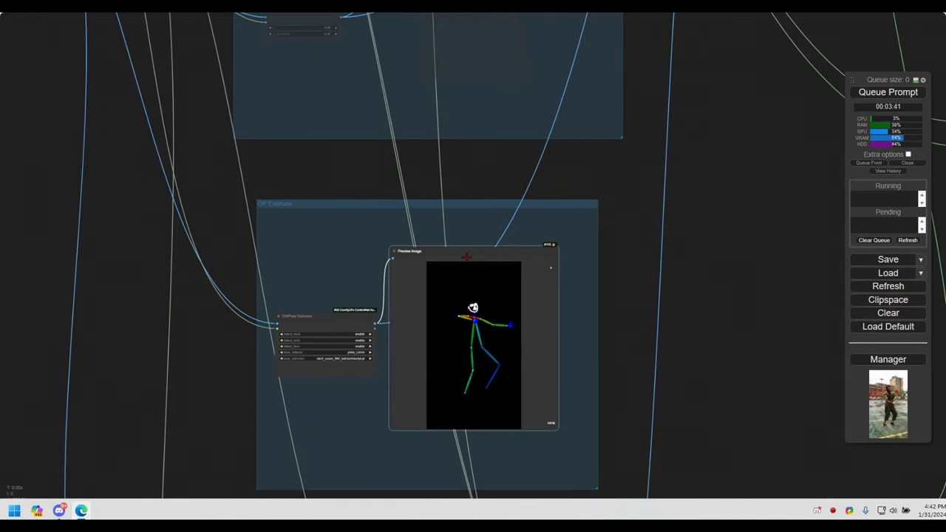
{"action": "scroll", "coordinate": [475, 335], "scroll_direction": "up", "scroll_amount": 8}
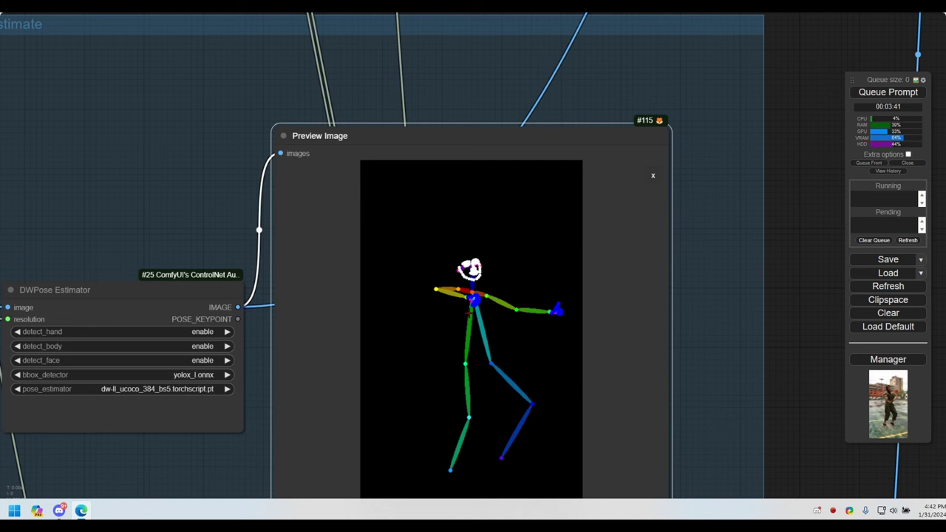
{"action": "scroll", "coordinate": [466, 305], "scroll_direction": "down", "scroll_amount": 1}
{"action": "scroll", "coordinate": [467, 310], "scroll_direction": "down", "scroll_amount": 5}
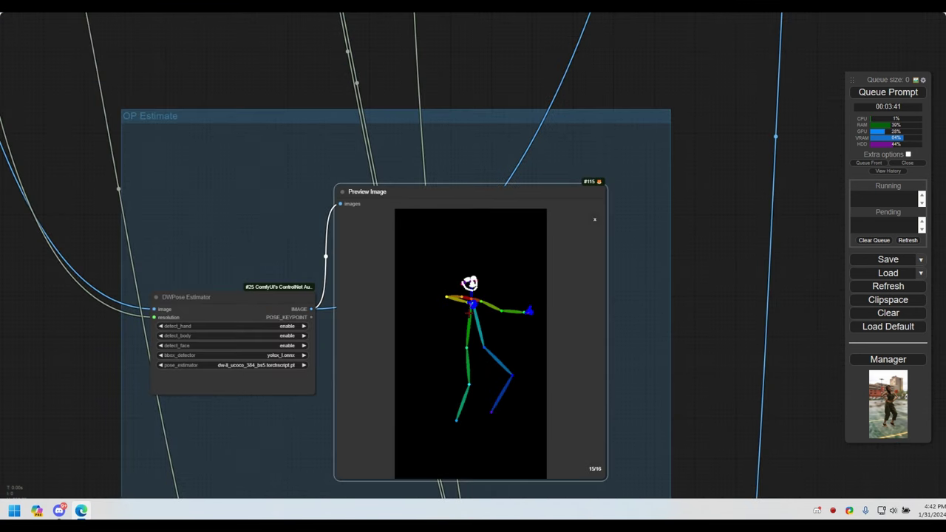
{"action": "left_click_drag", "start_coordinate": [562, 345], "coordinate": [487, 186]}
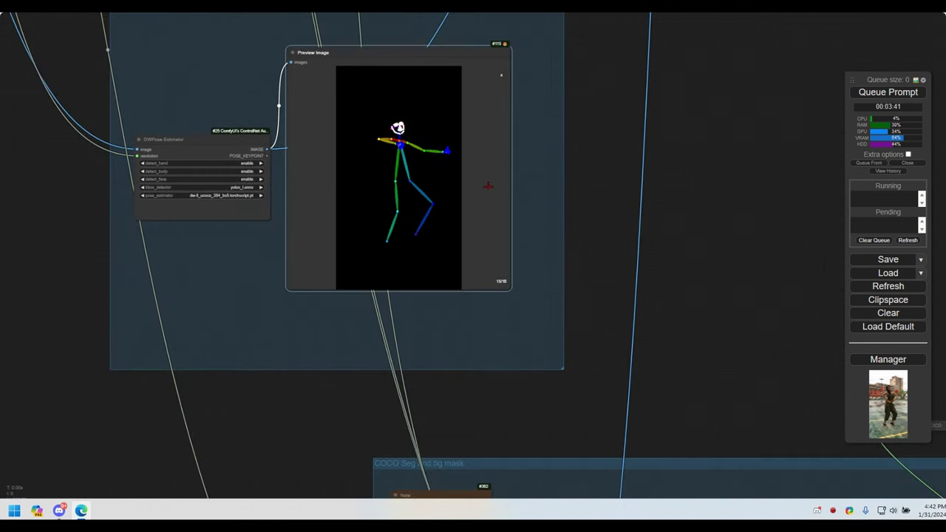
{"action": "left_click_drag", "start_coordinate": [449, 337], "coordinate": [468, 361]}
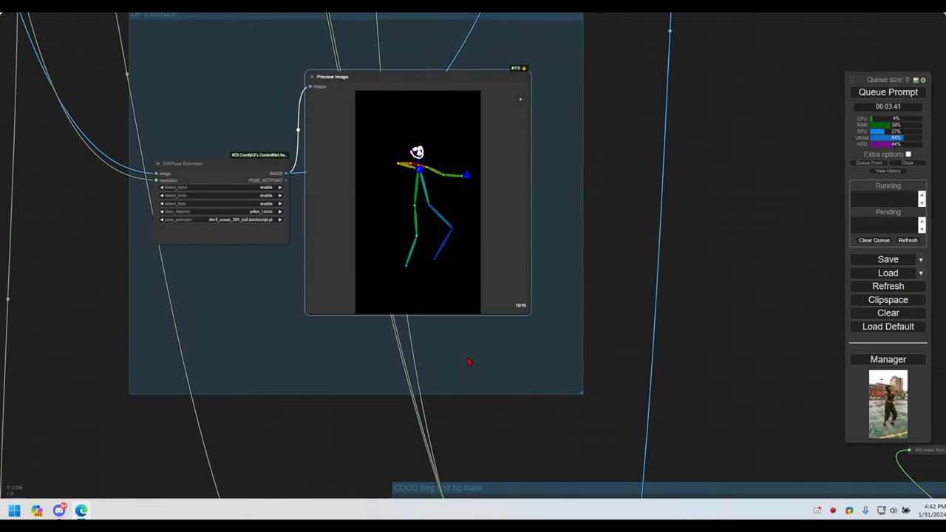
{"action": "scroll", "coordinate": [369, 198], "scroll_direction": "up", "scroll_amount": 4}
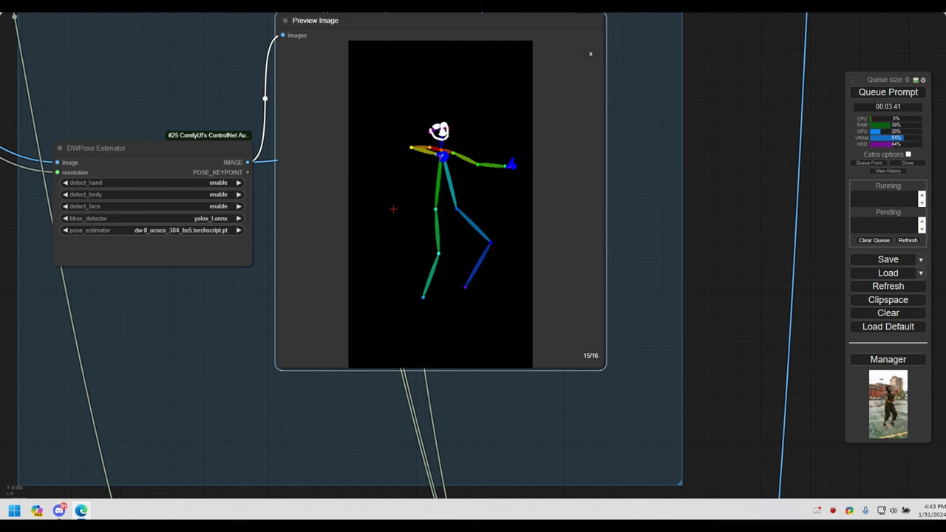
{"action": "scroll", "coordinate": [472, 215], "scroll_direction": "down", "scroll_amount": 15}
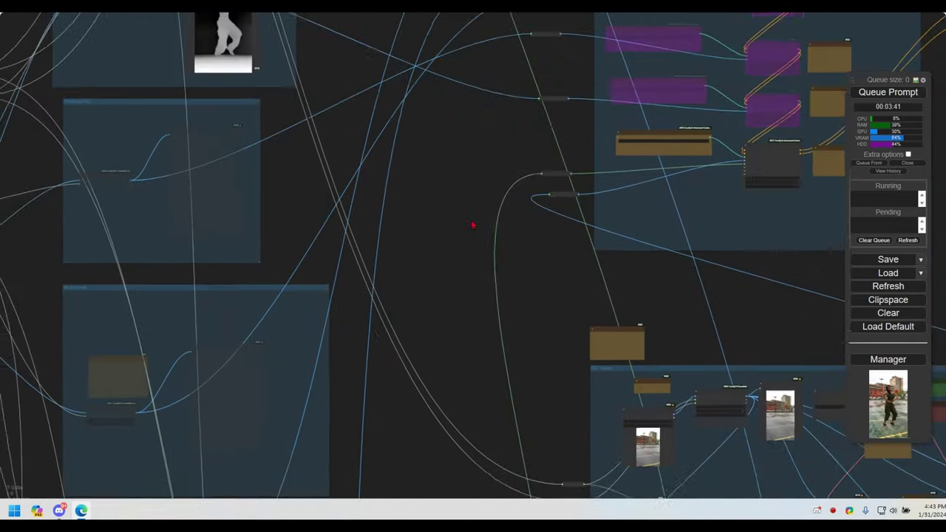
- Examine the ClipTextEncode group's positive and negative CLIP Text Encode prompts and the adjacent Batch Prompt Schedule
{"action": "left_click_drag", "start_coordinate": [438, 173], "coordinate": [366, 453]}
{"action": "scroll", "coordinate": [416, 298], "scroll_direction": "down", "scroll_amount": 6}
{"action": "left_click_drag", "start_coordinate": [416, 298], "coordinate": [381, 409]}
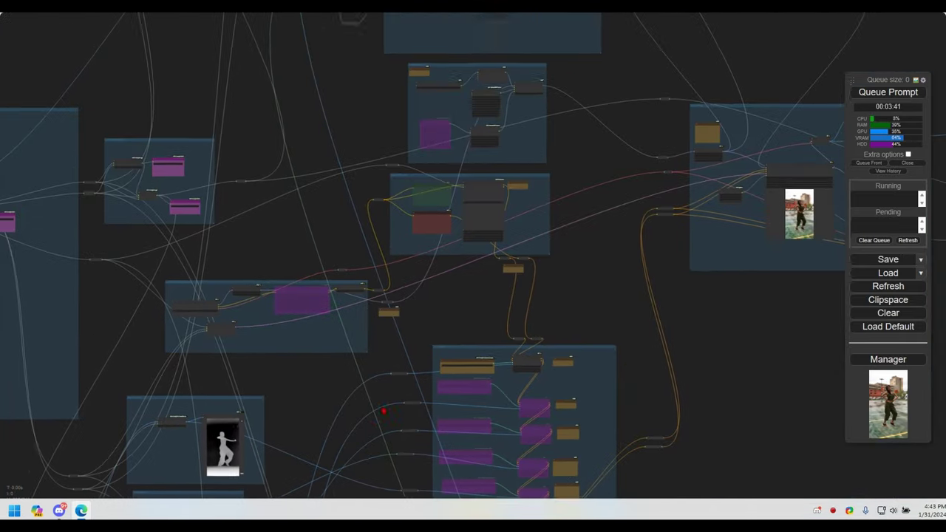
{"action": "scroll", "coordinate": [457, 218], "scroll_direction": "up", "scroll_amount": 4}
{"action": "scroll", "coordinate": [457, 216], "scroll_direction": "up", "scroll_amount": 5}
{"action": "scroll", "coordinate": [342, 174], "scroll_direction": "up", "scroll_amount": 15}
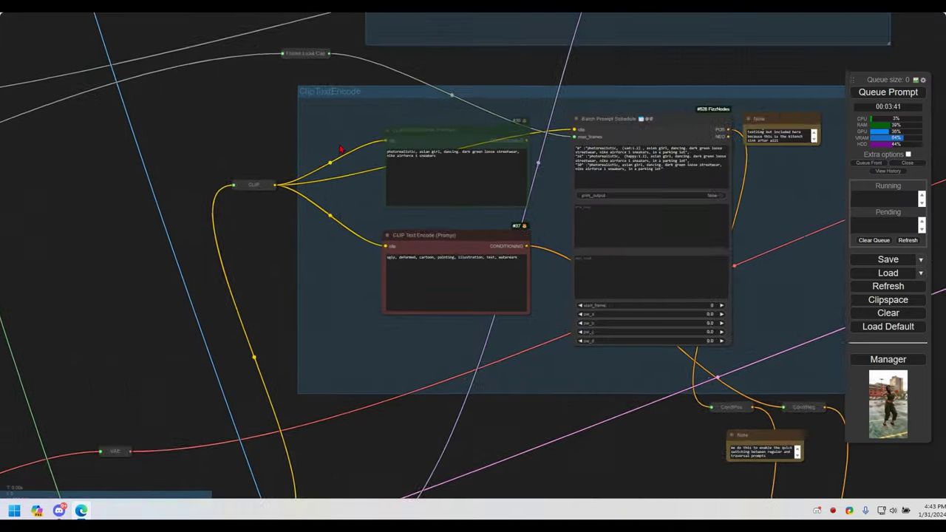
{"action": "scroll", "coordinate": [375, 220], "scroll_direction": "up", "scroll_amount": 1}
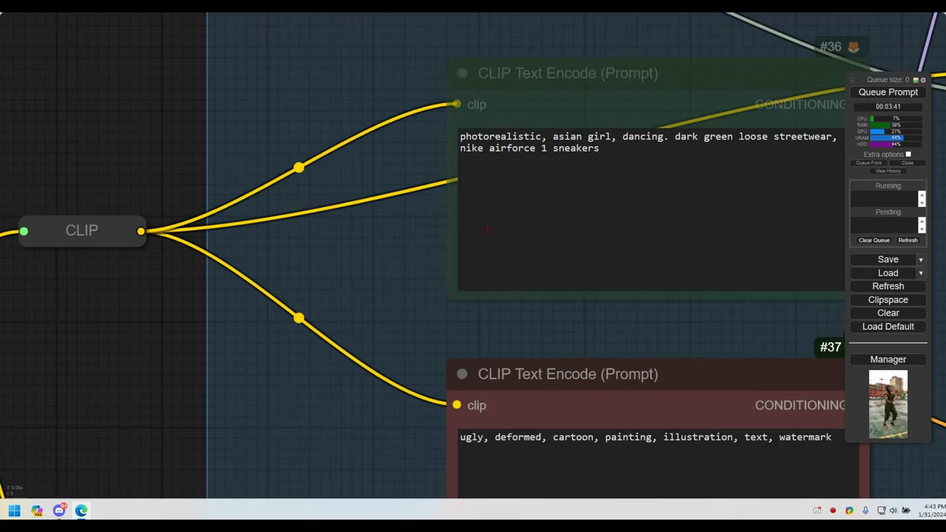
{"action": "left_click_drag", "start_coordinate": [413, 222], "coordinate": [364, 187]}
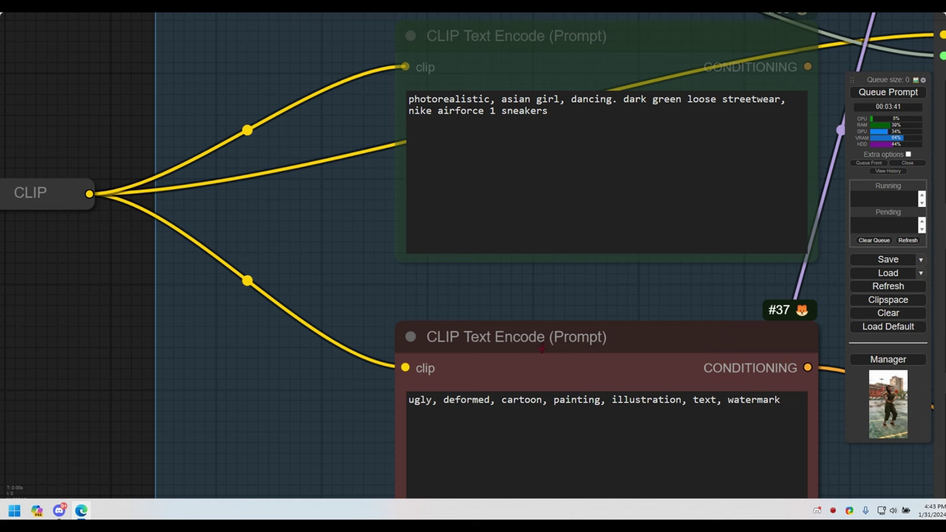
{"action": "left_click_drag", "start_coordinate": [599, 287], "coordinate": [412, 259]}
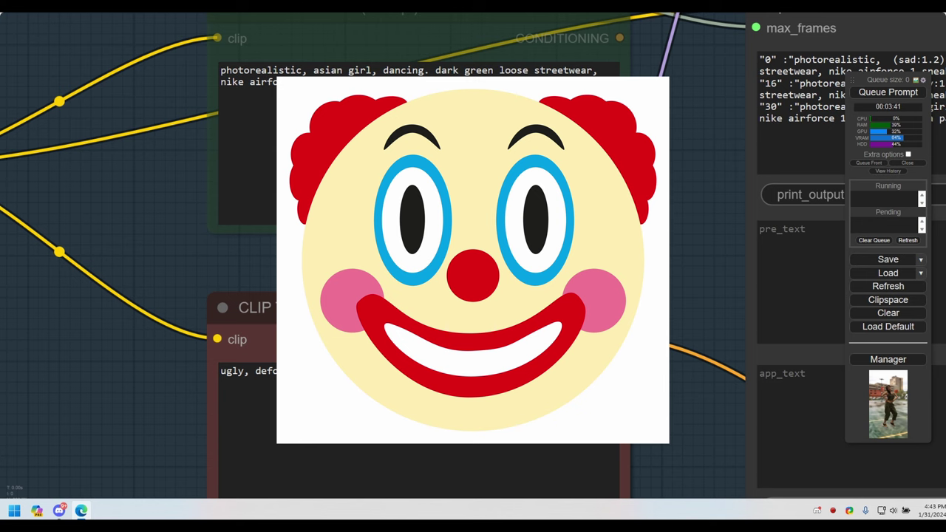
- Trace the conditioning links from the ClipTextEncode group toward the Control Nets group and look over the depth preprocessor groups
{"action": "scroll", "coordinate": [524, 370], "scroll_direction": "down", "scroll_amount": 10}
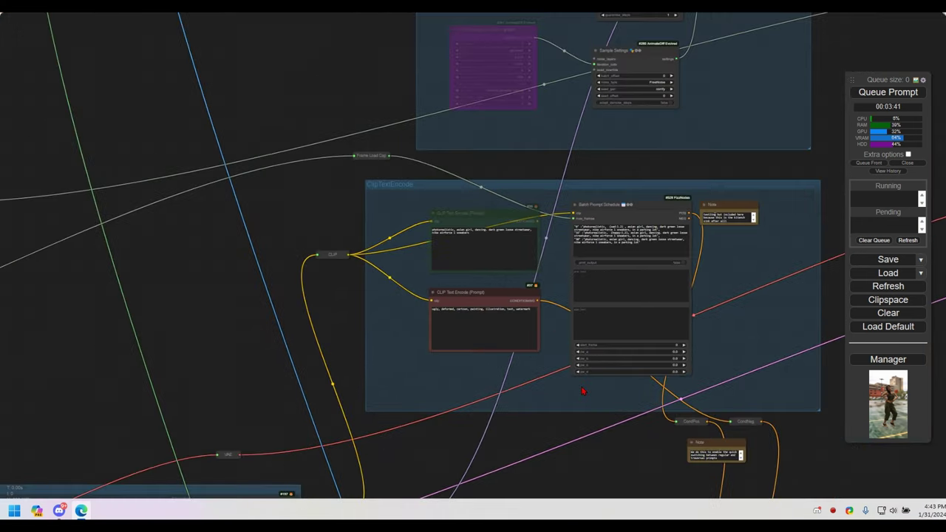
{"action": "left_click_drag", "start_coordinate": [582, 392], "coordinate": [428, 260]}
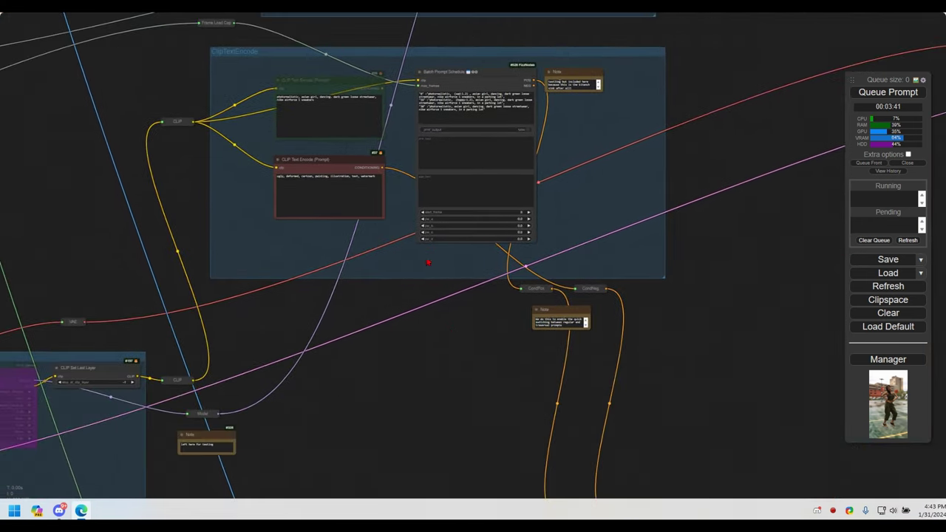
{"action": "left_click_drag", "start_coordinate": [474, 369], "coordinate": [438, 216]}
{"action": "scroll", "coordinate": [440, 220], "scroll_direction": "down", "scroll_amount": 4}
{"action": "left_click_drag", "start_coordinate": [437, 269], "coordinate": [437, 215]}
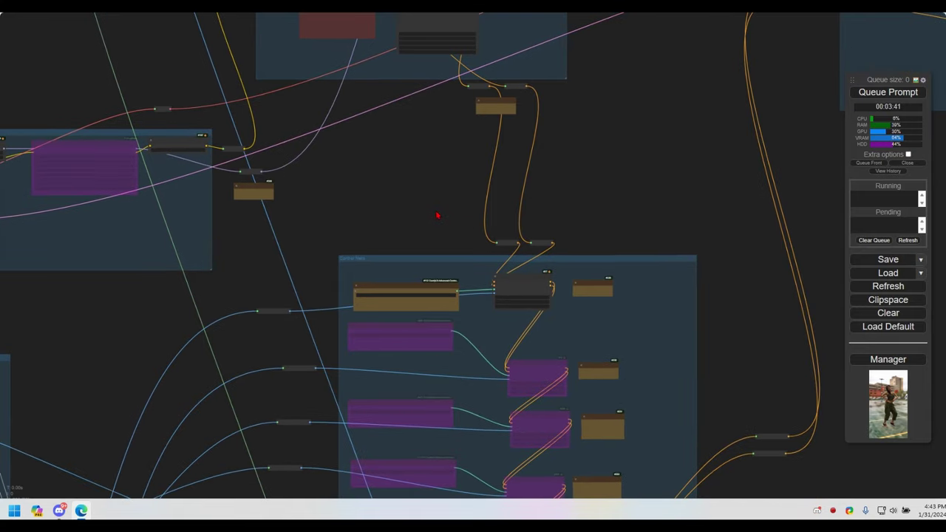
{"action": "left_click_drag", "start_coordinate": [373, 215], "coordinate": [603, 180]}
{"action": "left_click_drag", "start_coordinate": [188, 359], "coordinate": [421, 221]}
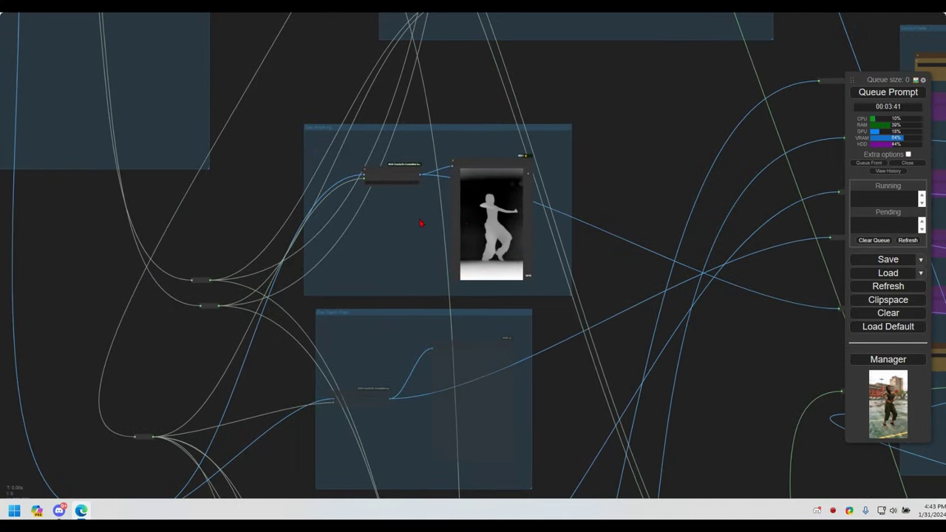
{"action": "scroll", "coordinate": [421, 221], "scroll_direction": "up", "scroll_amount": 15}
{"action": "scroll", "coordinate": [467, 222], "scroll_direction": "down", "scroll_amount": 15}
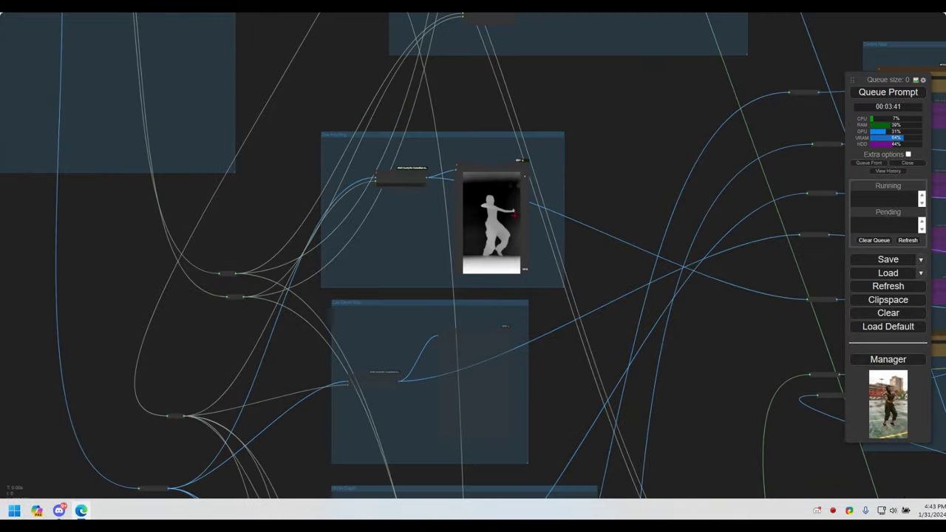
- Examine the Open Pose ControlNet in the Control Nets group, including its model loader, strength and start/end percent settings
{"action": "left_click_drag", "start_coordinate": [467, 222], "coordinate": [216, 213]}
{"action": "scroll", "coordinate": [407, 197], "scroll_direction": "up", "scroll_amount": 6}
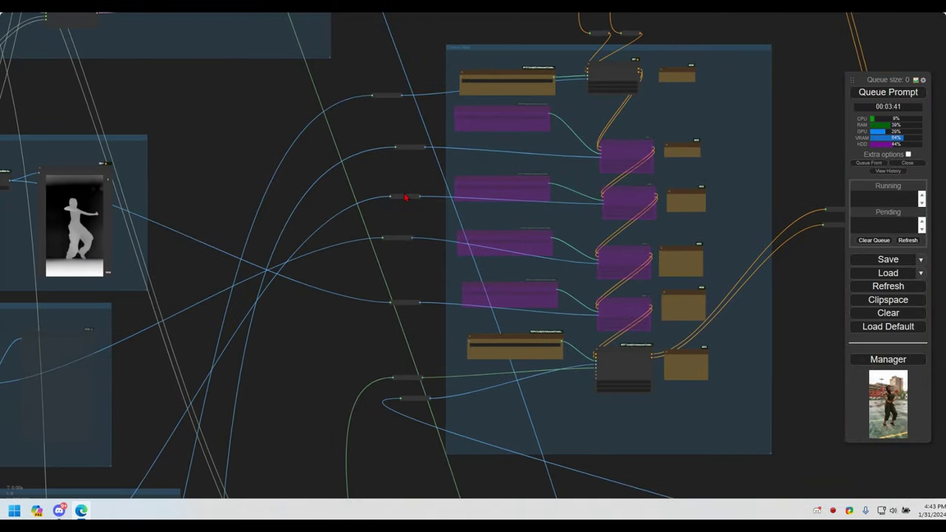
{"action": "left_click_drag", "start_coordinate": [689, 215], "coordinate": [432, 402]}
{"action": "scroll", "coordinate": [460, 201], "scroll_direction": "up", "scroll_amount": 5}
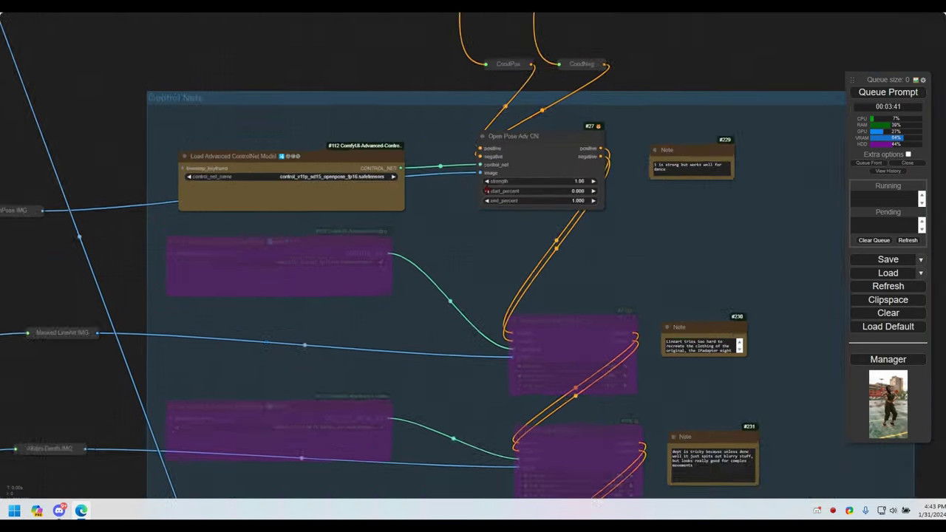
{"action": "scroll", "coordinate": [461, 199], "scroll_direction": "up", "scroll_amount": 3}
{"action": "left_click_drag", "start_coordinate": [433, 212], "coordinate": [570, 245]}
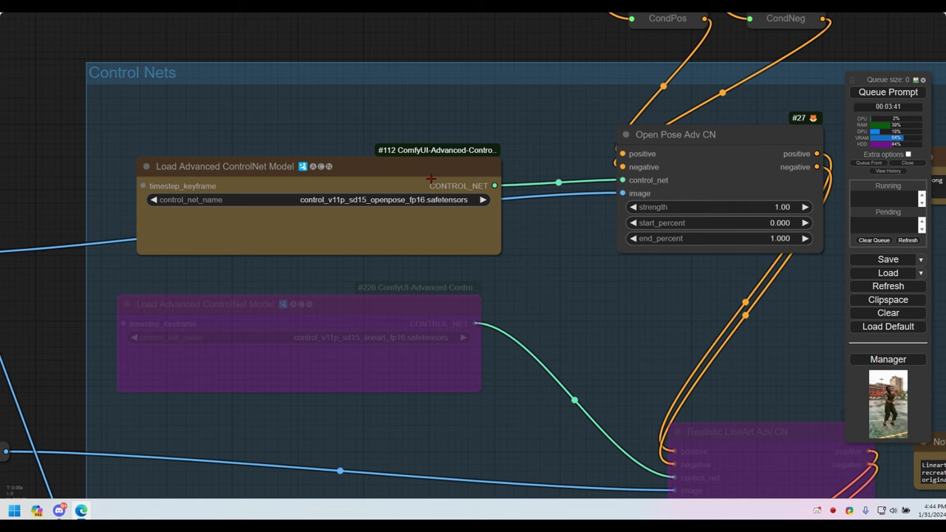
{"action": "left_click_drag", "start_coordinate": [598, 266], "coordinate": [475, 257]}
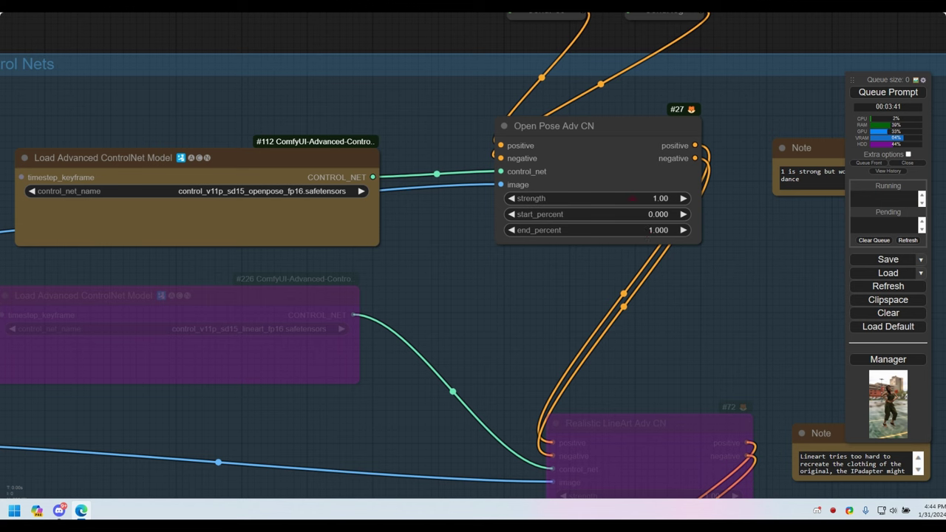
- Review the remaining ControlNets and their notes, from Realistic LineArt down to the masked background tile ControlNet
{"action": "scroll", "coordinate": [640, 262], "scroll_direction": "down", "scroll_amount": 4}
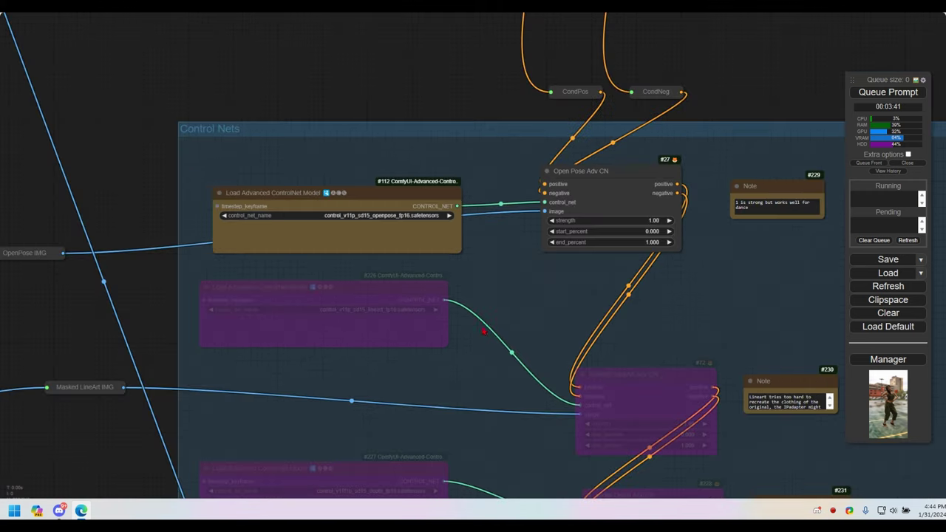
{"action": "left_click_drag", "start_coordinate": [484, 331], "coordinate": [517, 126]}
{"action": "left_click_drag", "start_coordinate": [567, 331], "coordinate": [511, 138]}
{"action": "left_click_drag", "start_coordinate": [481, 423], "coordinate": [506, 269]}
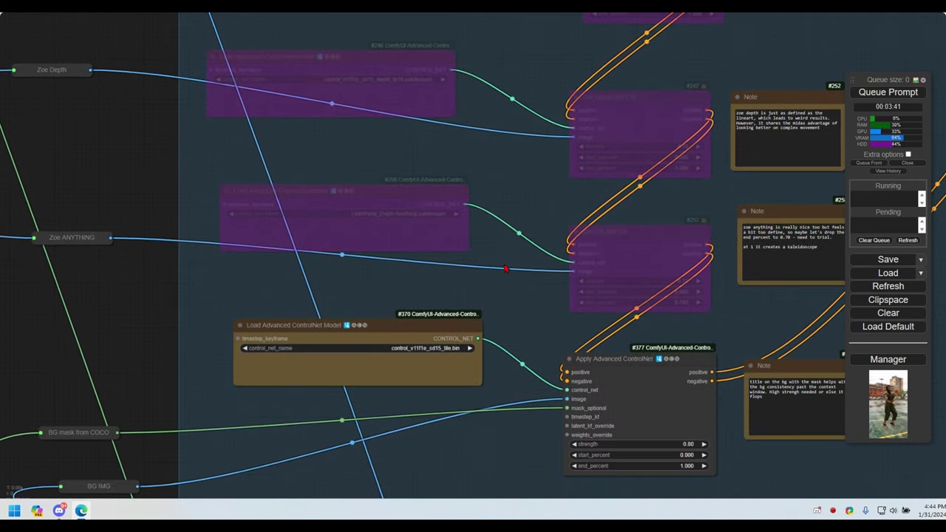
{"action": "scroll", "coordinate": [506, 269], "scroll_direction": "down", "scroll_amount": 4}
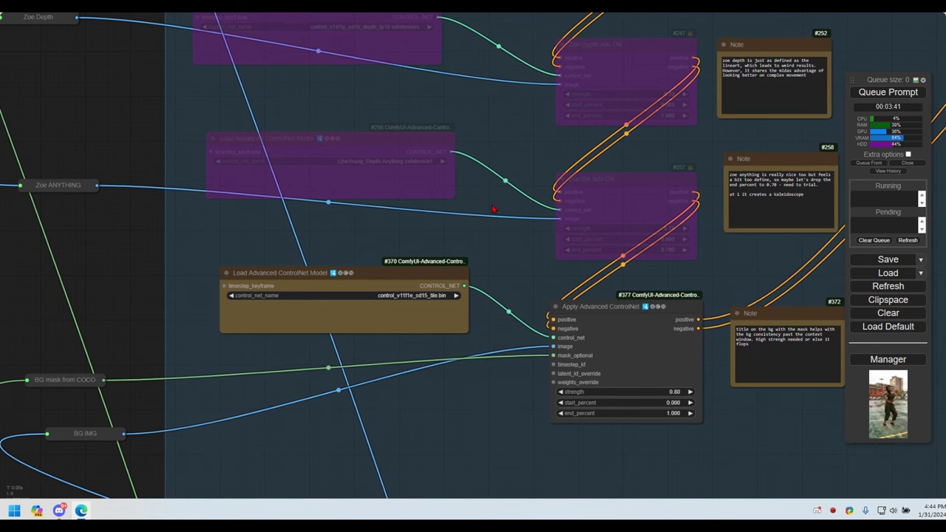
{"action": "scroll", "coordinate": [493, 210], "scroll_direction": "up", "scroll_amount": 5}
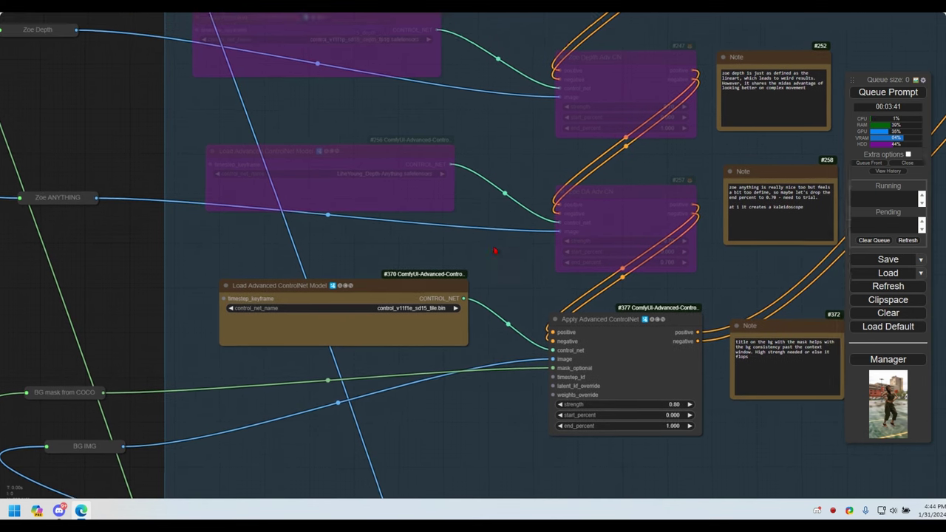
- Re-enable the bypassed Zoe Depth Adv CN node and the Load Advanced ControlNet Model node feeding it
{"action": "scroll", "coordinate": [509, 188], "scroll_direction": "up", "scroll_amount": 3}
{"action": "right_click", "coordinate": [528, 154]}
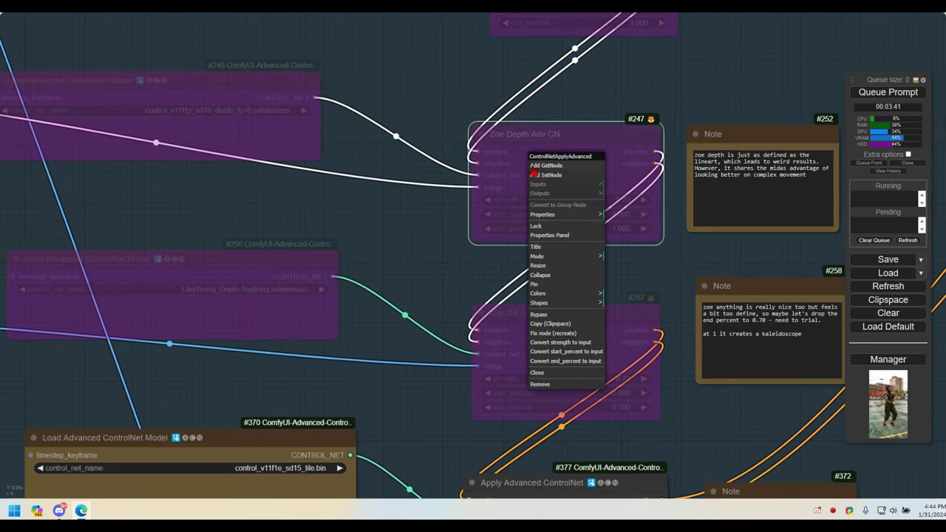
{"action": "left_click", "coordinate": [574, 316]}
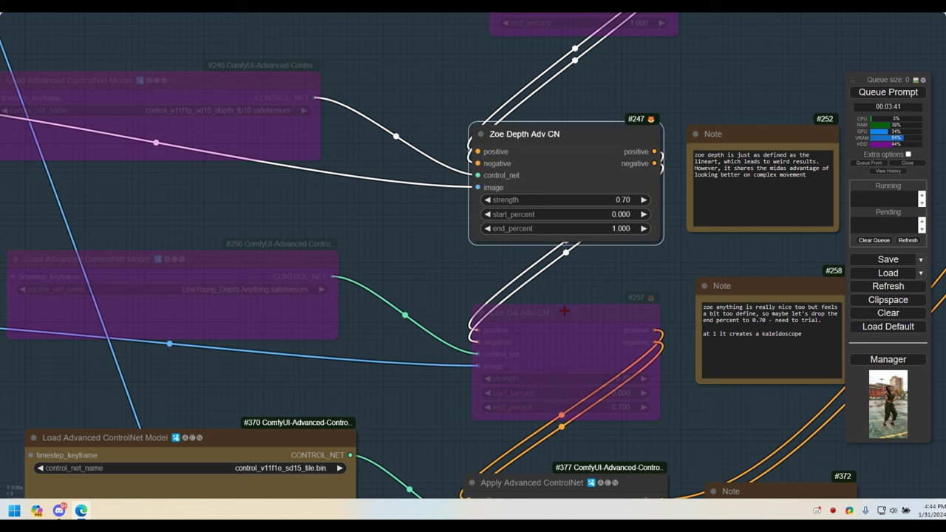
{"action": "right_click", "coordinate": [303, 111]}
{"action": "left_click", "coordinate": [347, 266]}
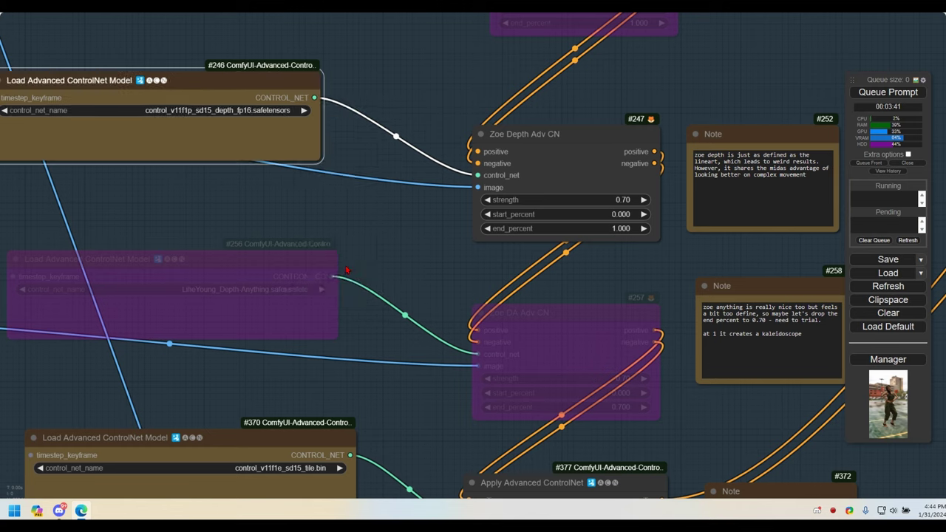
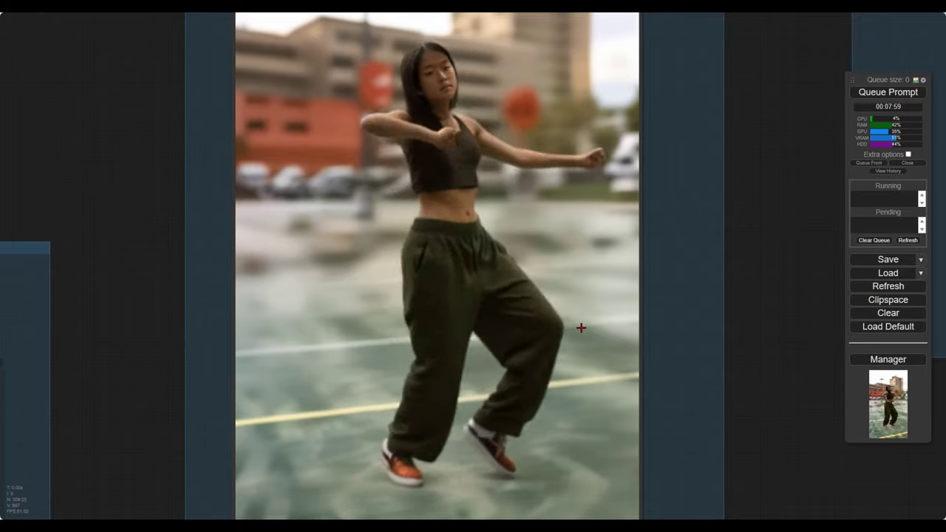
- Inspect the newly rendered dance video in close-up, checking the trousers, face, arms and background, and compare its overall look
{"action": "scroll", "coordinate": [581, 327], "scroll_direction": "down", "scroll_amount": 1}
{"action": "scroll", "coordinate": [580, 327], "scroll_direction": "up", "scroll_amount": 10}
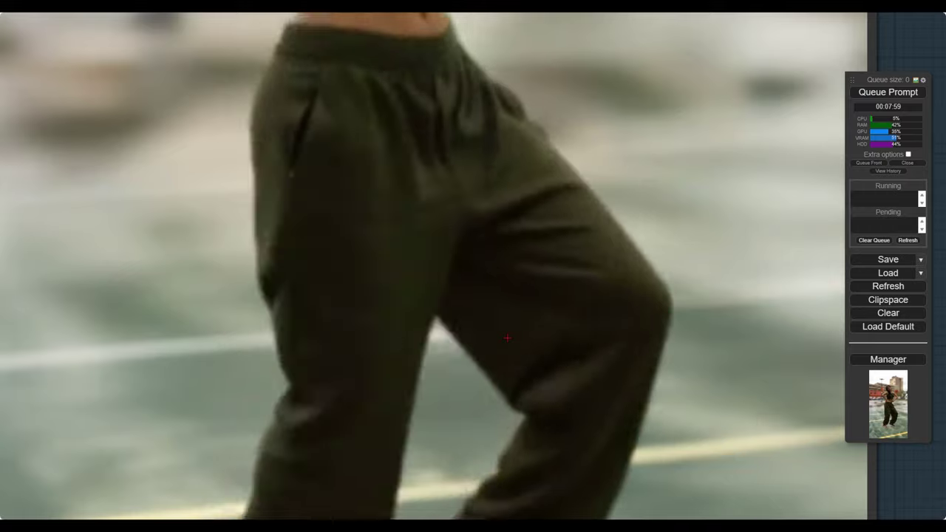
{"action": "scroll", "coordinate": [506, 338], "scroll_direction": "down", "scroll_amount": 7}
{"action": "scroll", "coordinate": [506, 337], "scroll_direction": "down", "scroll_amount": 9}
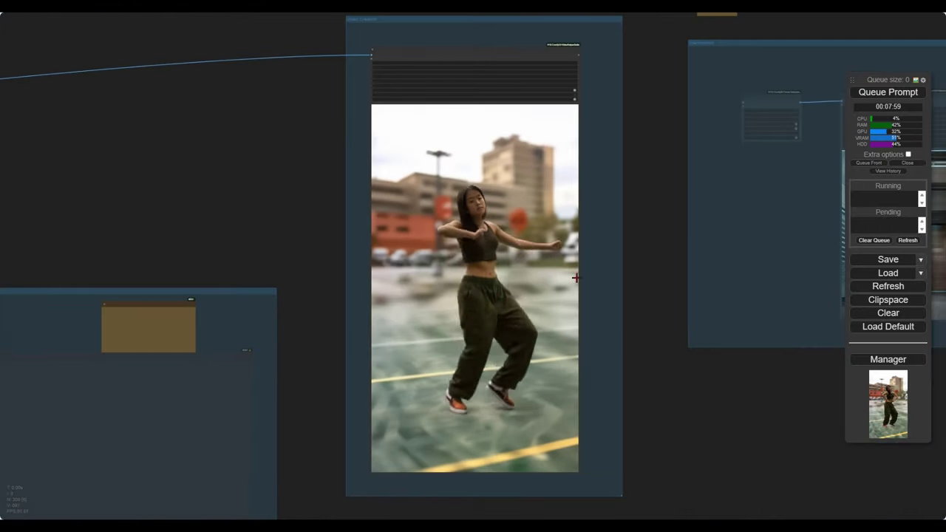
{"action": "scroll", "coordinate": [523, 252], "scroll_direction": "up", "scroll_amount": 12}
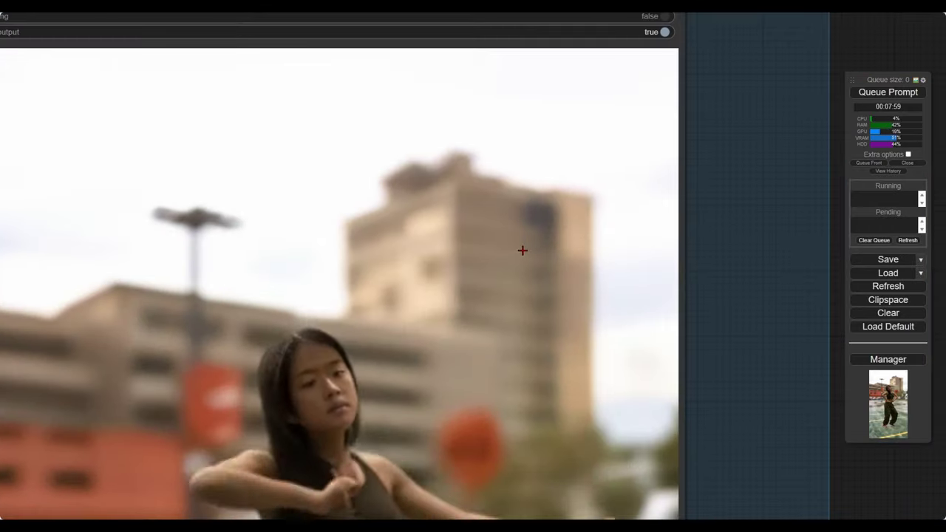
{"action": "left_click_drag", "start_coordinate": [495, 270], "coordinate": [741, 176]}
{"action": "left_click_drag", "start_coordinate": [770, 296], "coordinate": [610, 237]}
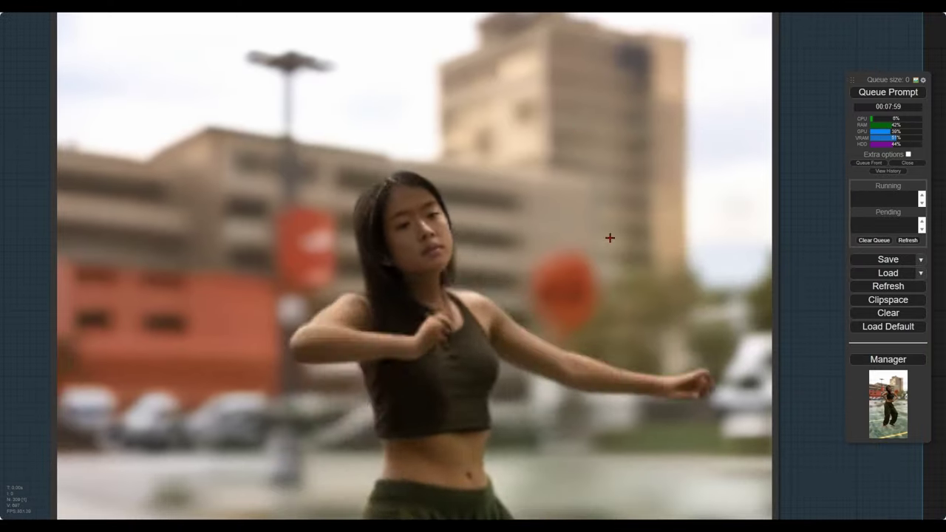
{"action": "left_click_drag", "start_coordinate": [641, 305], "coordinate": [740, 154]}
{"action": "left_click_drag", "start_coordinate": [212, 386], "coordinate": [498, 237]}
{"action": "scroll", "coordinate": [383, 269], "scroll_direction": "down", "scroll_amount": 10}
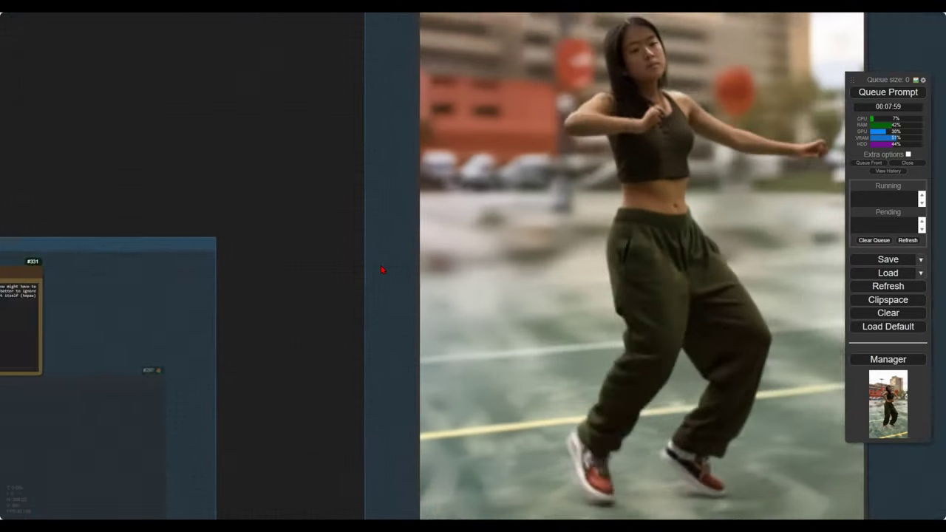
{"action": "left_click_drag", "start_coordinate": [300, 280], "coordinate": [617, 206]}
{"action": "left_click_drag", "start_coordinate": [201, 281], "coordinate": [669, 185]}
{"action": "scroll", "coordinate": [475, 244], "scroll_direction": "down", "scroll_amount": 11}
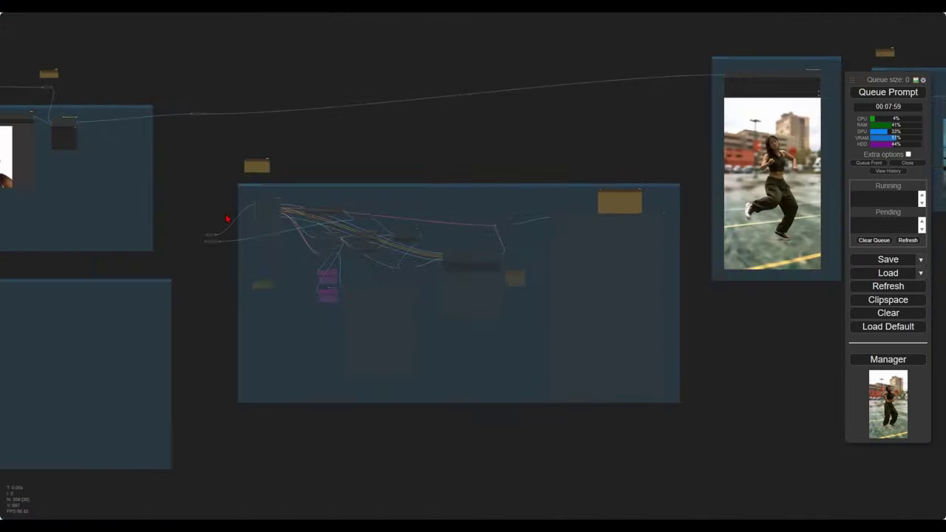
- Go back to the Zoe Depth Map group and enlarge the sixth frame of its Zoe Depth preview
{"action": "left_click_drag", "start_coordinate": [229, 219], "coordinate": [713, 207]}
{"action": "left_click_drag", "start_coordinate": [215, 236], "coordinate": [719, 239]}
{"action": "left_click_drag", "start_coordinate": [68, 262], "coordinate": [935, 156]}
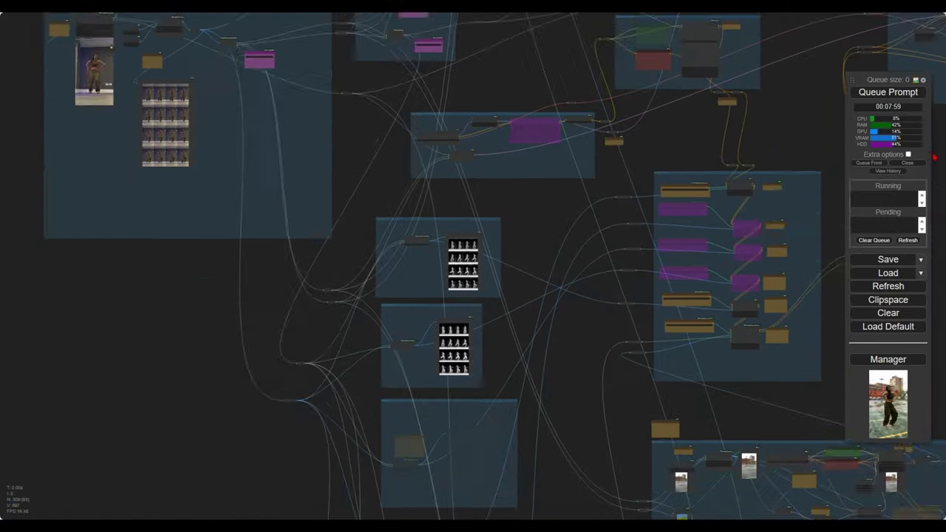
{"action": "scroll", "coordinate": [574, 223], "scroll_direction": "up", "scroll_amount": 9}
{"action": "scroll", "coordinate": [388, 226], "scroll_direction": "up", "scroll_amount": 4}
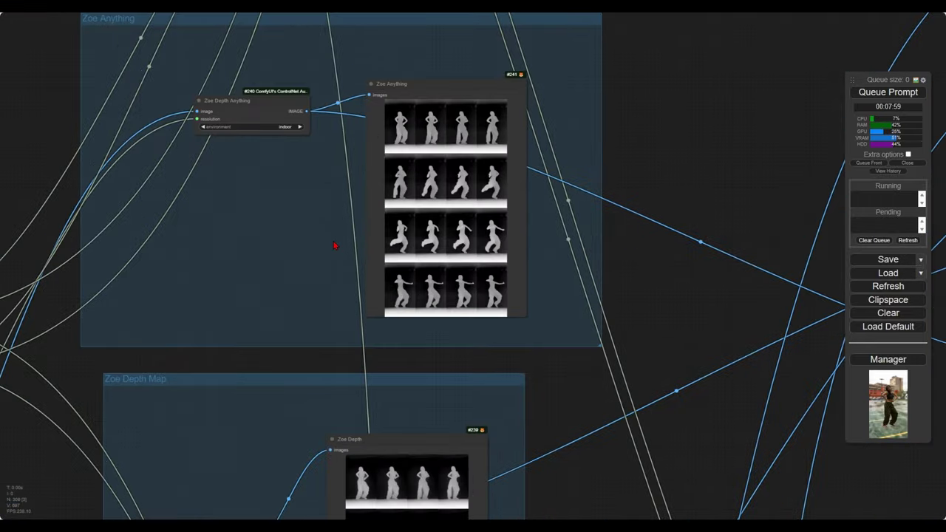
{"action": "left_click_drag", "start_coordinate": [334, 244], "coordinate": [332, 177]}
{"action": "left_click_drag", "start_coordinate": [264, 319], "coordinate": [332, 112]}
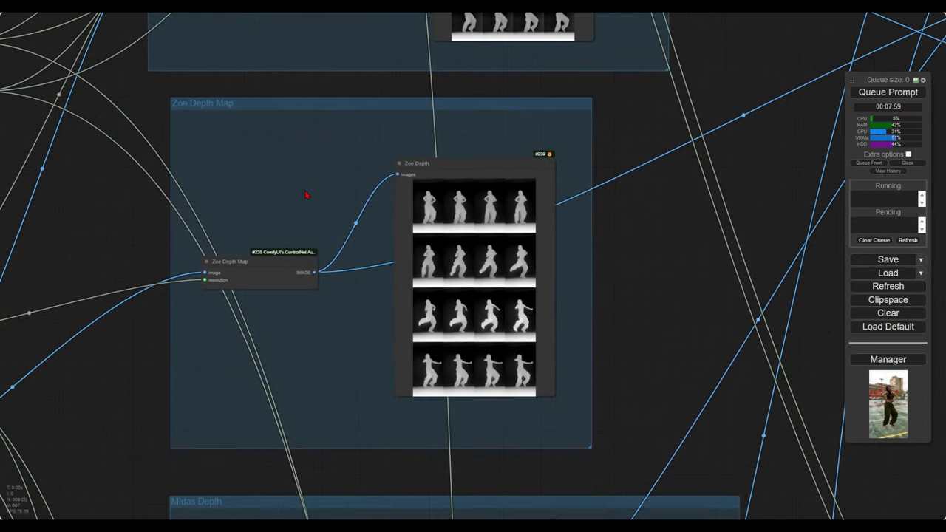
{"action": "scroll", "coordinate": [308, 195], "scroll_direction": "up", "scroll_amount": 5}
{"action": "scroll", "coordinate": [540, 329], "scroll_direction": "up", "scroll_amount": 8}
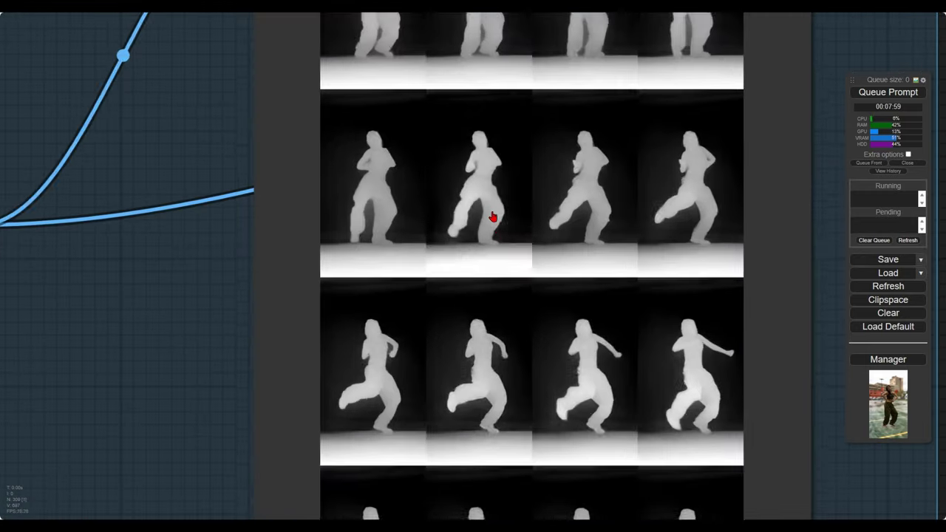
{"action": "left_click", "coordinate": [493, 216]}
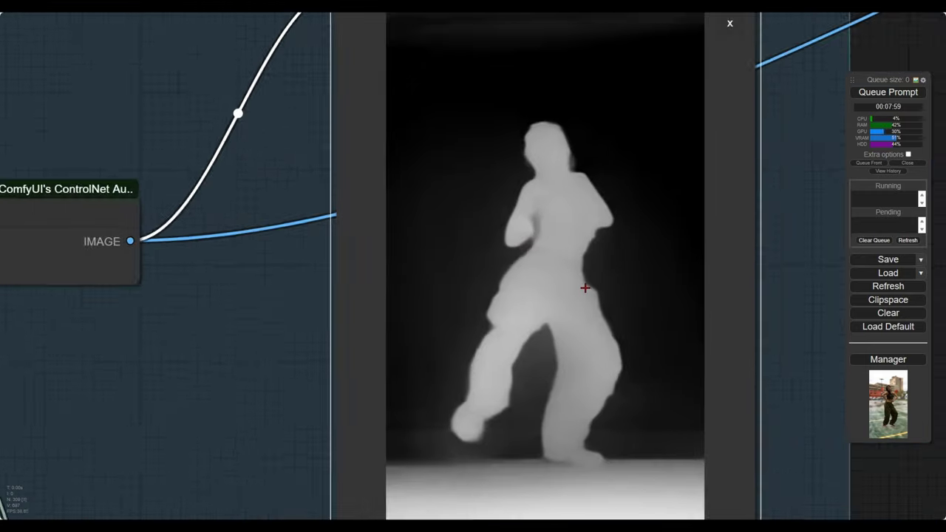
{"action": "left_click_drag", "start_coordinate": [679, 397], "coordinate": [591, 320]}
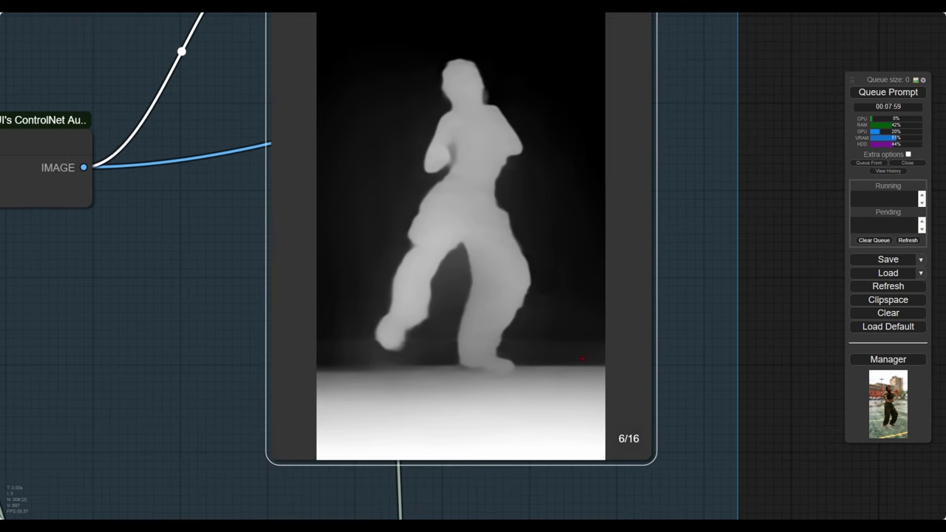
- Step through the enlarged Zoe Depth preview frames up to frame 12 of 16
{"action": "left_click", "coordinate": [632, 437]}
{"action": "left_click", "coordinate": [632, 437]}
{"action": "left_click", "coordinate": [632, 438]}
{"action": "left_click", "coordinate": [632, 437]}
{"action": "left_click", "coordinate": [632, 438]}
{"action": "left_click", "coordinate": [632, 437]}
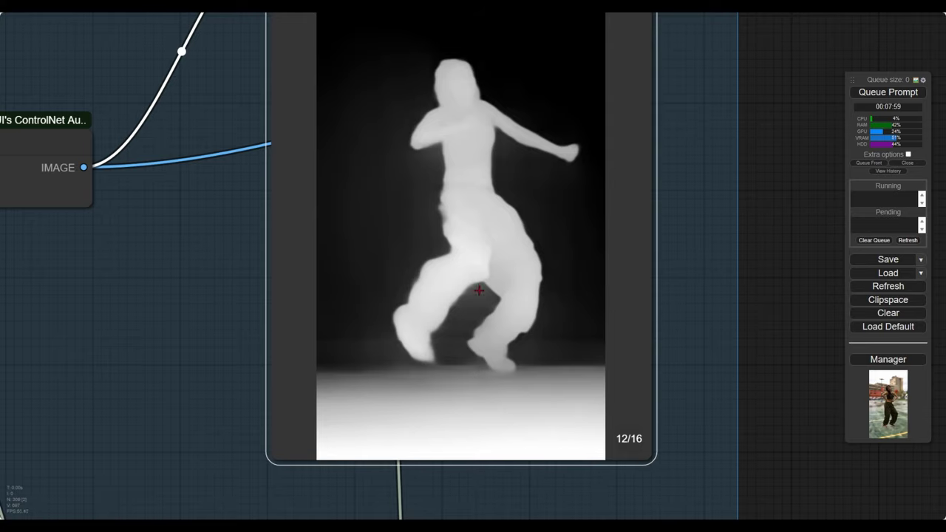
- Examine the dancer's legs up close in frame 12 of the Zoe Depth preview
{"action": "scroll", "coordinate": [479, 291], "scroll_direction": "up", "scroll_amount": 15}
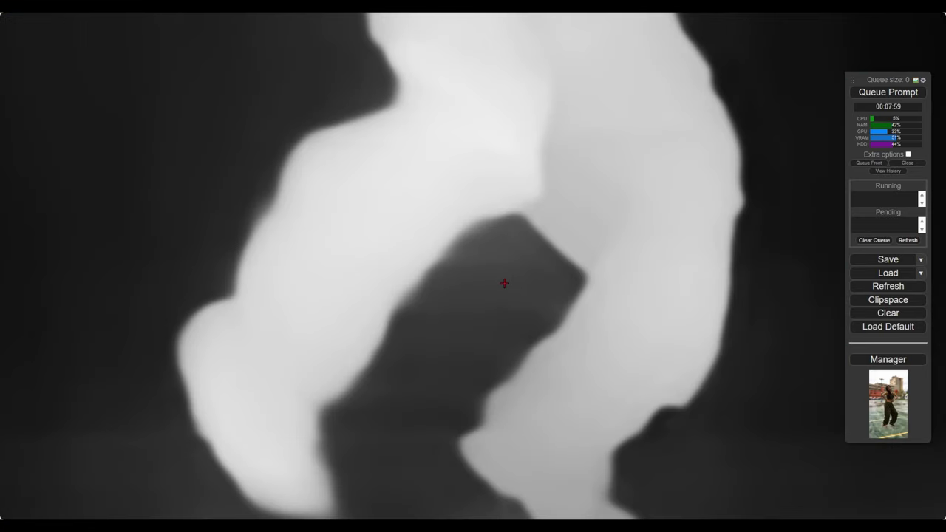
{"action": "scroll", "coordinate": [503, 283], "scroll_direction": "down", "scroll_amount": 10}
{"action": "scroll", "coordinate": [504, 282], "scroll_direction": "down", "scroll_amount": 4}
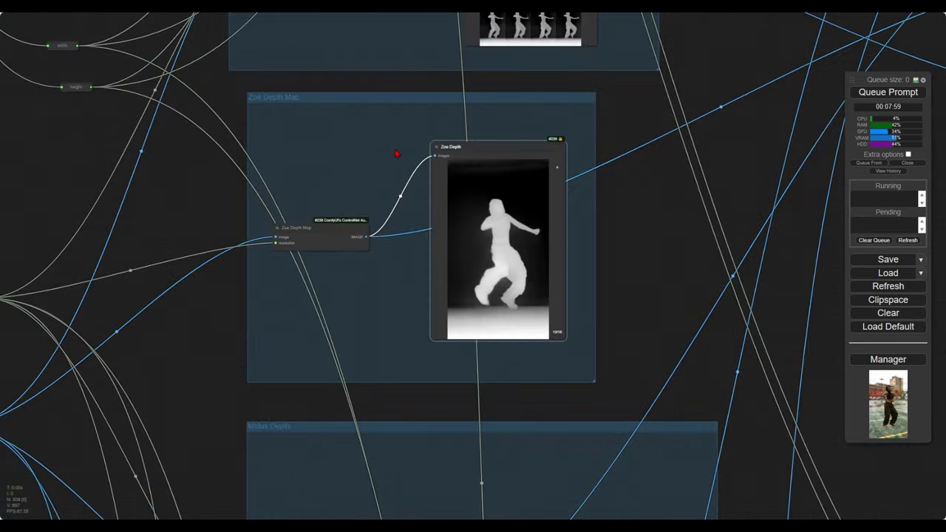
- Enlarge frame 12 of the Zoe Anything preview and examine its leg detail for comparison with the Zoe Depth map
{"action": "left_click_drag", "start_coordinate": [396, 155], "coordinate": [386, 342]}
{"action": "scroll", "coordinate": [487, 177], "scroll_direction": "up", "scroll_amount": 1}
{"action": "left_click_drag", "start_coordinate": [346, 143], "coordinate": [308, 274]}
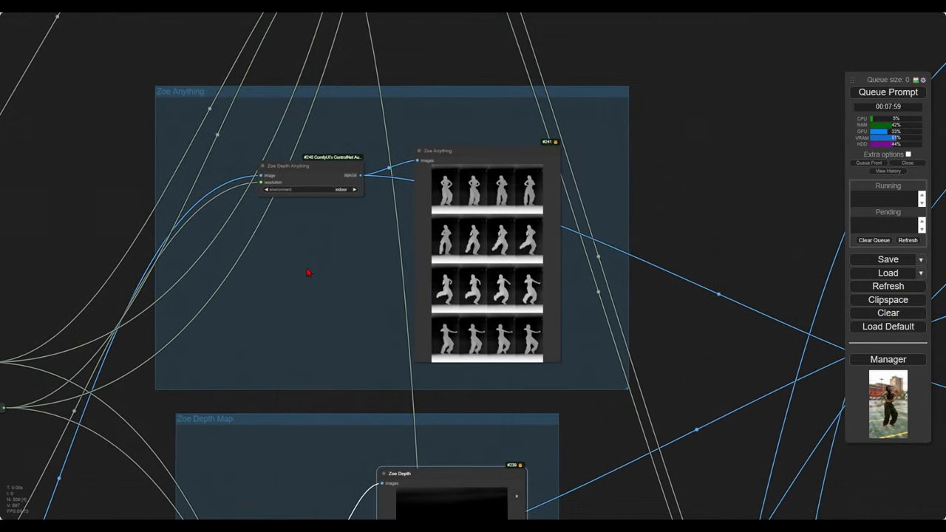
{"action": "scroll", "coordinate": [308, 266], "scroll_direction": "up", "scroll_amount": 3}
{"action": "scroll", "coordinate": [426, 263], "scroll_direction": "up", "scroll_amount": 10}
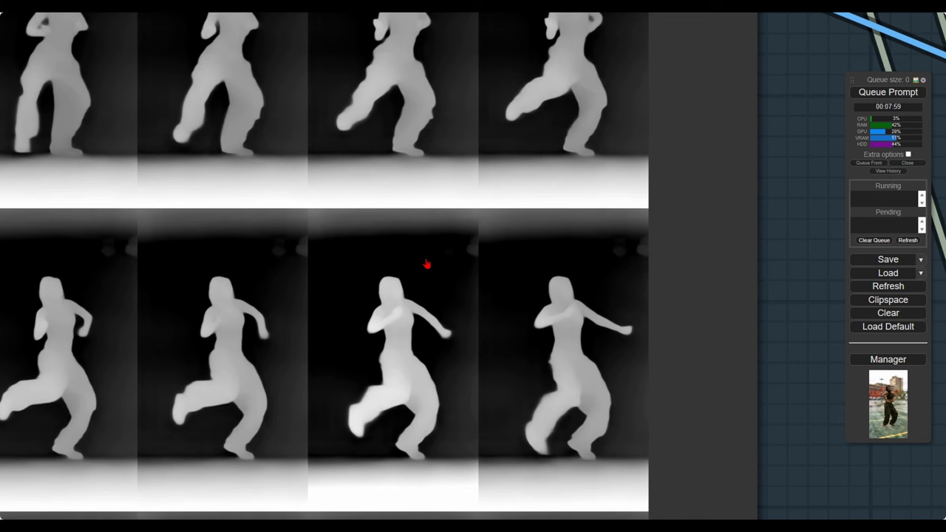
{"action": "scroll", "coordinate": [426, 264], "scroll_direction": "up", "scroll_amount": 6}
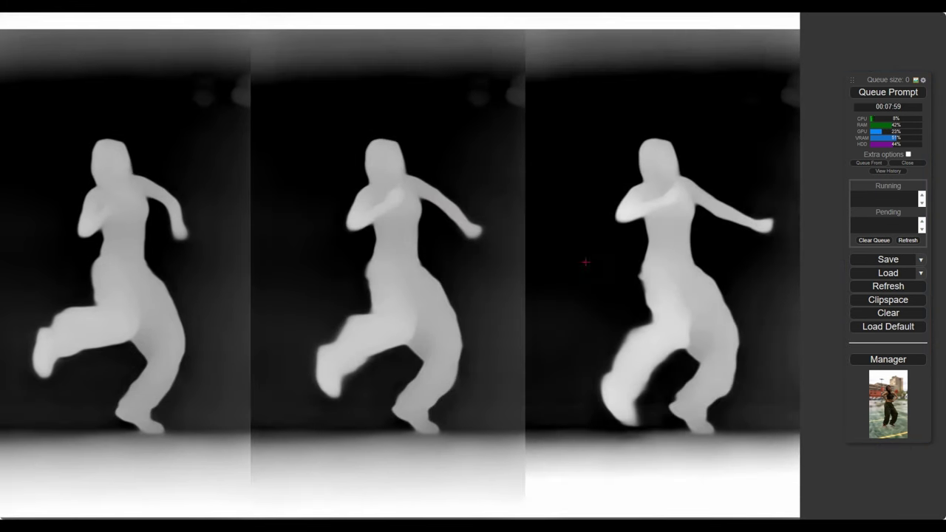
{"action": "scroll", "coordinate": [587, 268], "scroll_direction": "up", "scroll_amount": 10}
{"action": "left_click_drag", "start_coordinate": [381, 263], "coordinate": [543, 208]}
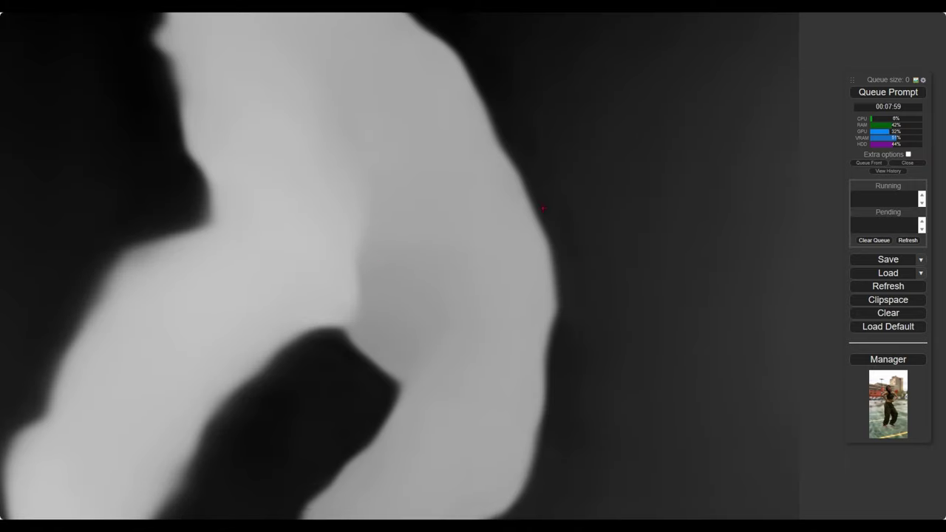
{"action": "scroll", "coordinate": [543, 208], "scroll_direction": "down", "scroll_amount": 4}
{"action": "scroll", "coordinate": [543, 208], "scroll_direction": "down", "scroll_amount": 2}
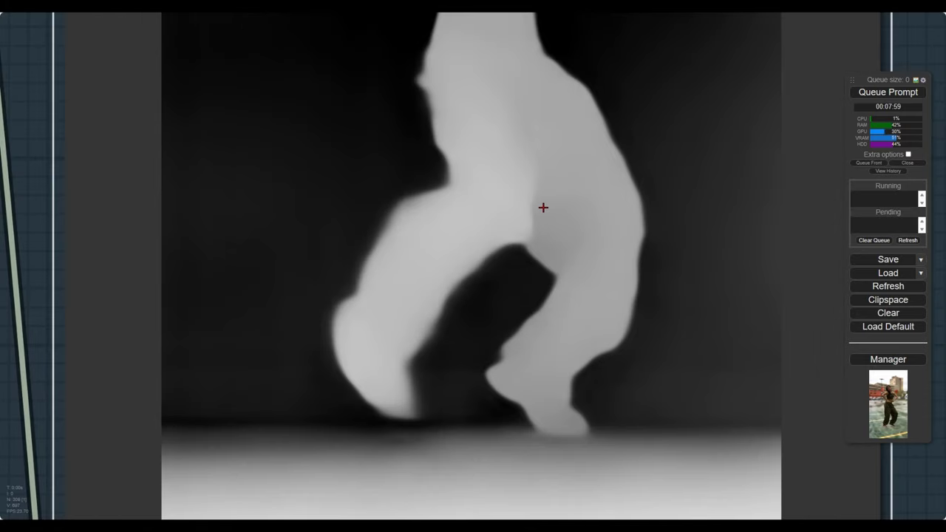
{"action": "scroll", "coordinate": [543, 207], "scroll_direction": "down", "scroll_amount": 15}
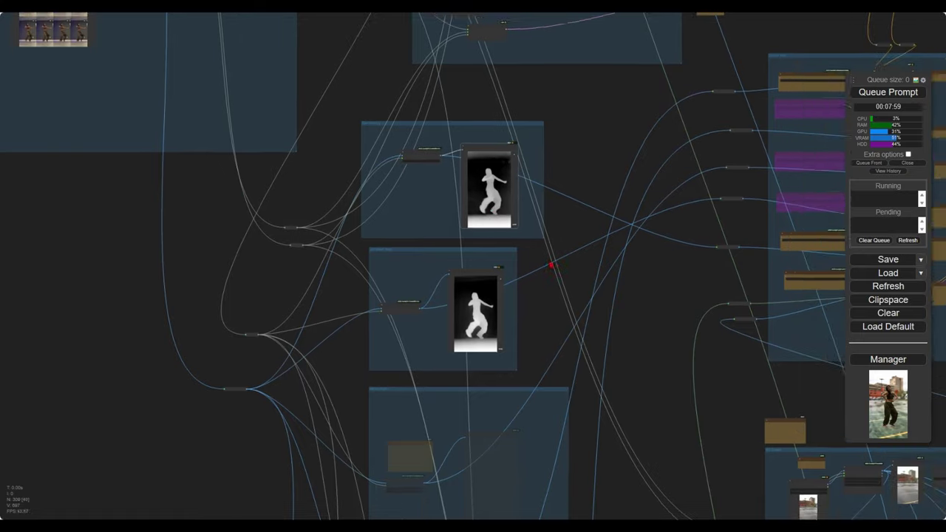
- Inspect the LiheYoung_Depth-Anything.safetensors loader feeding Zoe DA Adv CN, and open the files of the moondream1 Space on Hugging Face
{"action": "left_click_drag", "start_coordinate": [550, 266], "coordinate": [285, 211]}
{"action": "left_click_drag", "start_coordinate": [332, 237], "coordinate": [236, 300]}
{"action": "scroll", "coordinate": [325, 266], "scroll_direction": "up", "scroll_amount": 4}
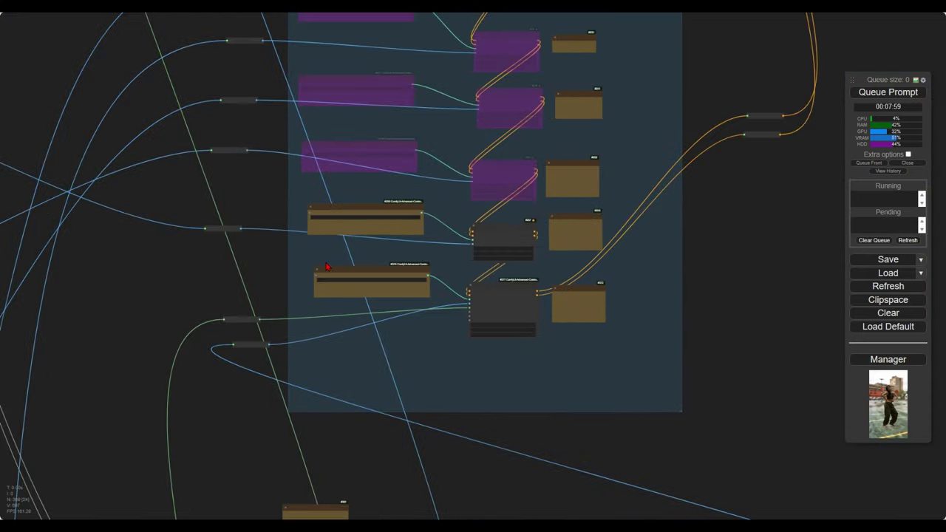
{"action": "scroll", "coordinate": [326, 267], "scroll_direction": "up", "scroll_amount": 8}
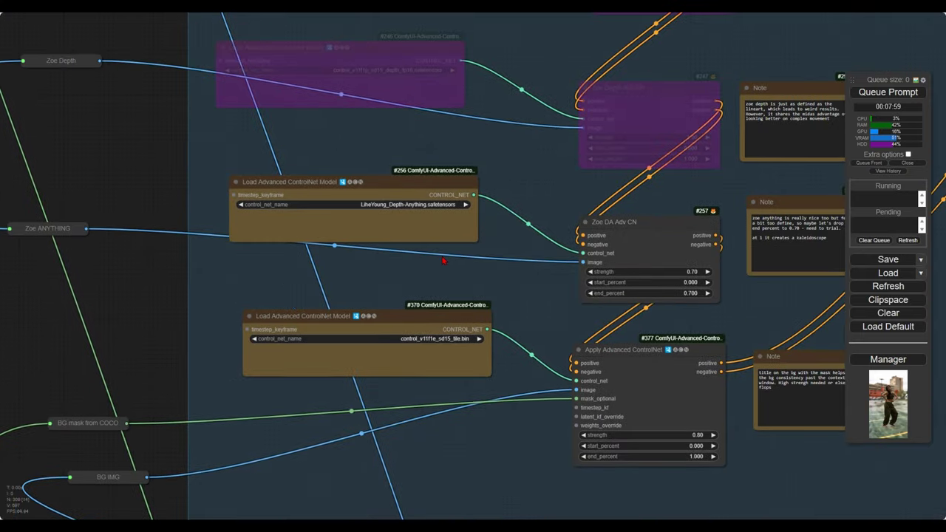
{"action": "scroll", "coordinate": [443, 260], "scroll_direction": "up", "scroll_amount": 7}
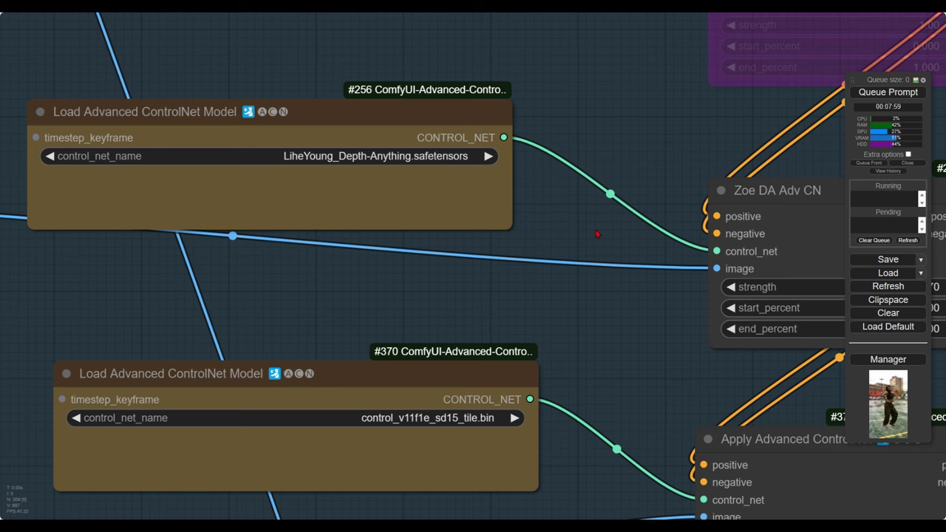
{"action": "left_click_drag", "start_coordinate": [597, 234], "coordinate": [498, 235]}
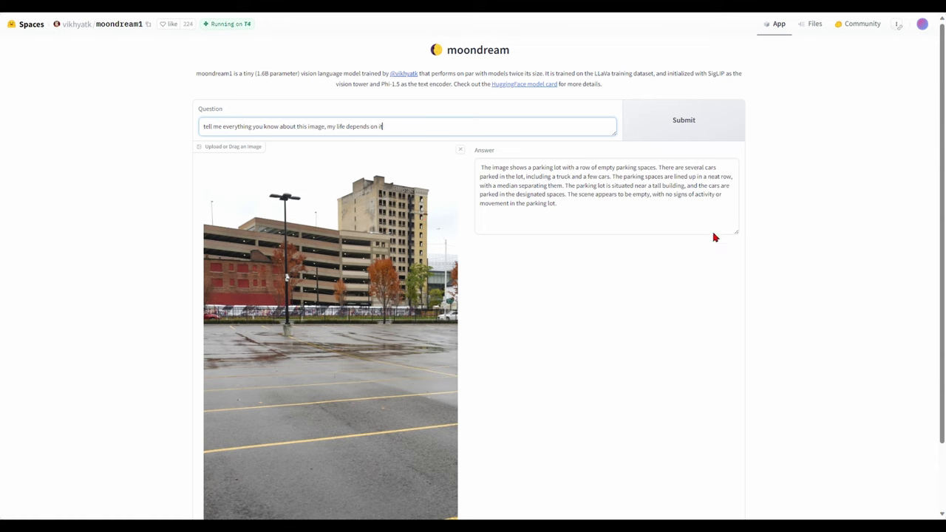
{"action": "left_click", "coordinate": [810, 27]}
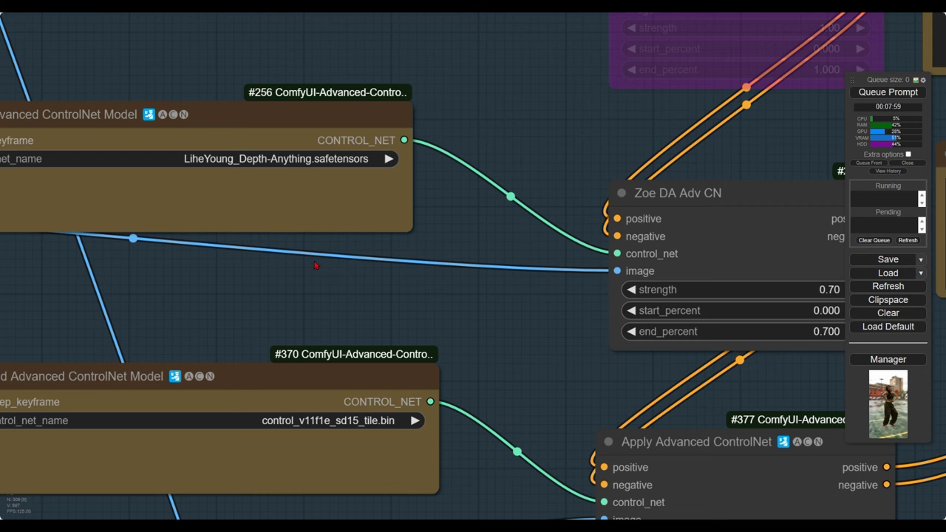
- Return to ComfyUI and set the strength of the Zoe DA Adv CN node to 0.80
{"action": "scroll", "coordinate": [314, 265], "scroll_direction": "down", "scroll_amount": 3}
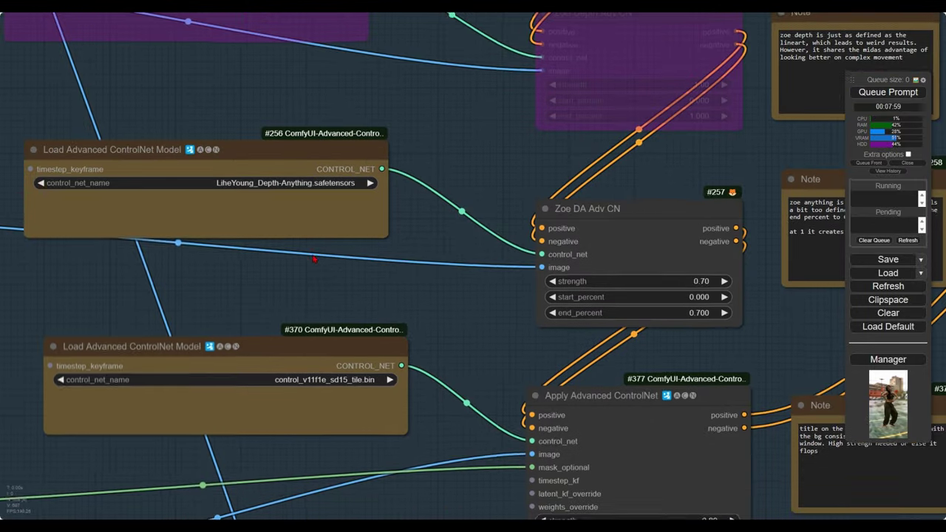
{"action": "left_click_drag", "start_coordinate": [315, 265], "coordinate": [374, 176]}
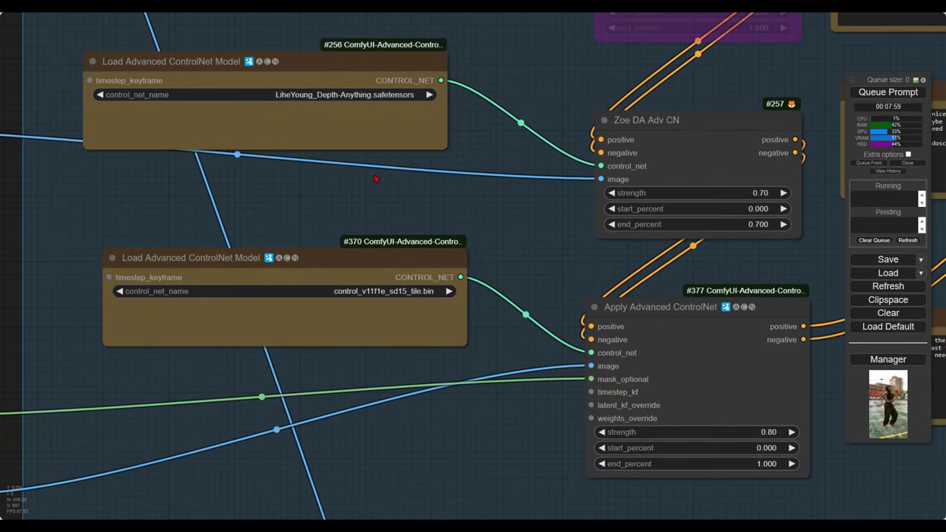
{"action": "left_click_drag", "start_coordinate": [430, 201], "coordinate": [455, 255]}
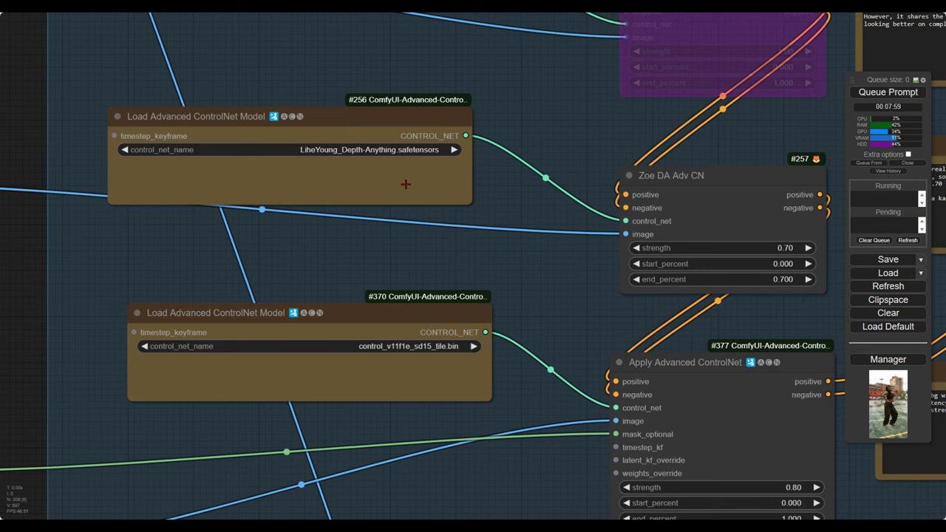
{"action": "left_click_drag", "start_coordinate": [602, 301], "coordinate": [367, 251]}
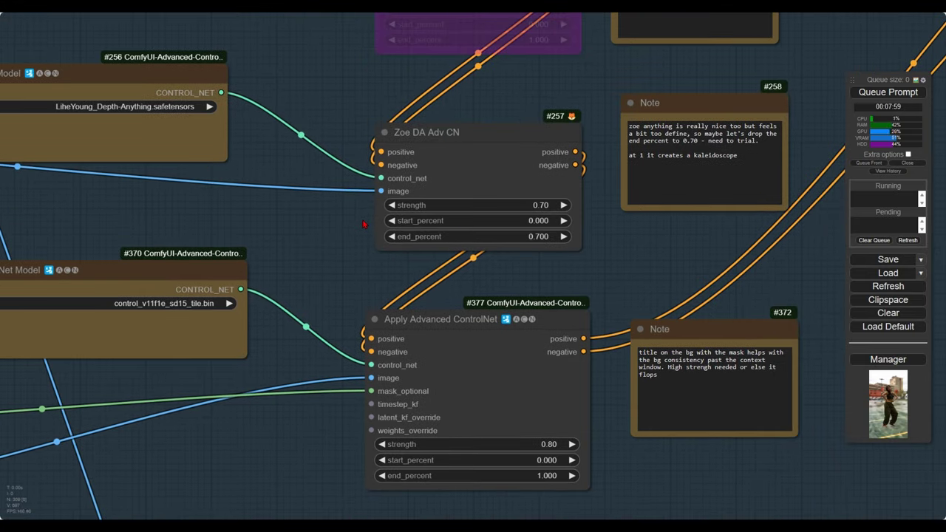
{"action": "left_click_drag", "start_coordinate": [369, 215], "coordinate": [323, 240]}
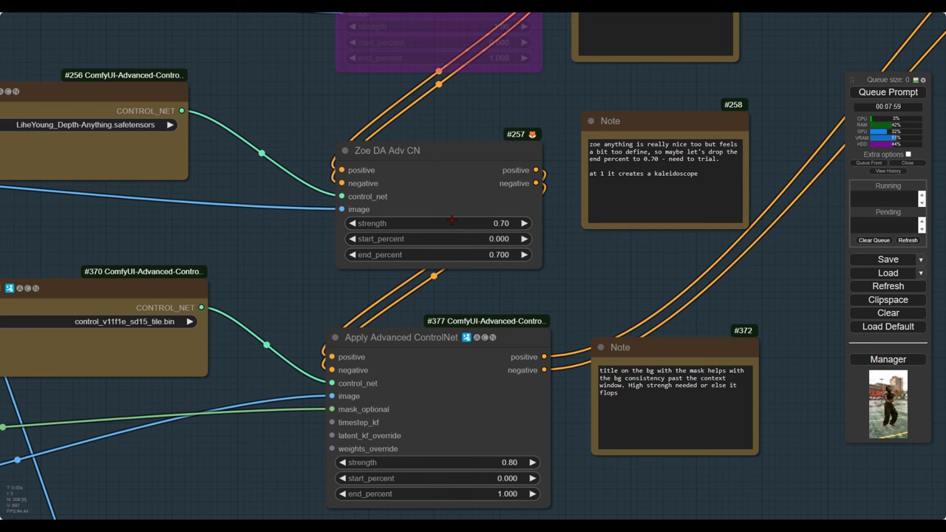
{"action": "left_click", "coordinate": [524, 223]}
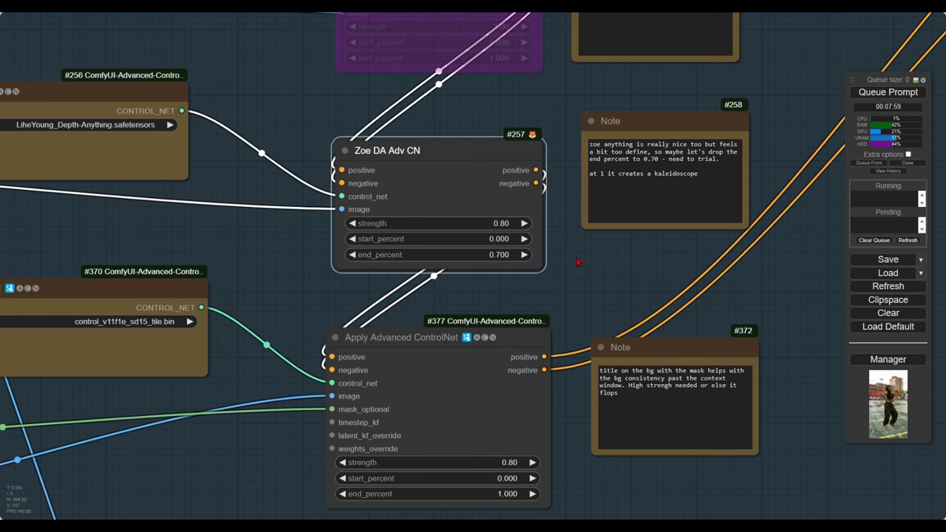
- Advance the enlarged Zoe Anything preview to frame 13, then close it to view all frames in the grid
{"action": "scroll", "coordinate": [578, 262], "scroll_direction": "down", "scroll_amount": 8}
{"action": "left_click_drag", "start_coordinate": [176, 264], "coordinate": [620, 235]}
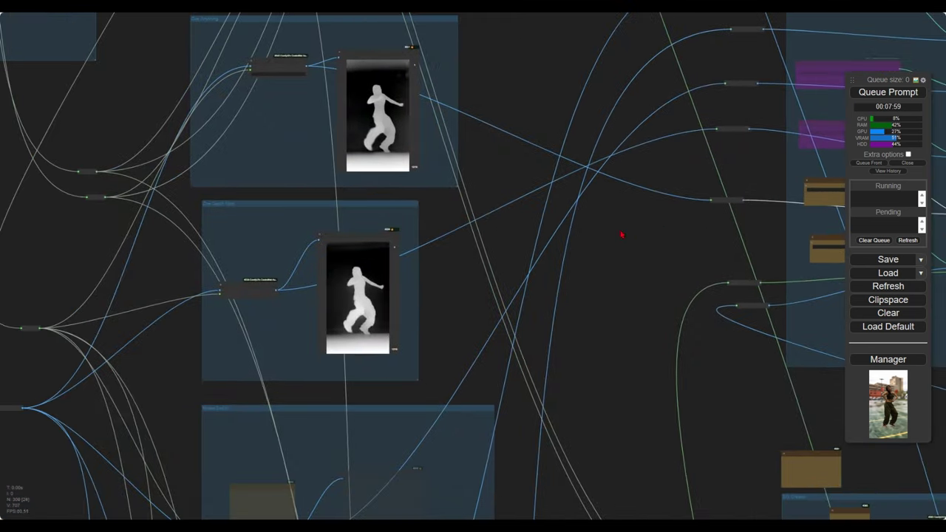
{"action": "scroll", "coordinate": [366, 144], "scroll_direction": "up", "scroll_amount": 10}
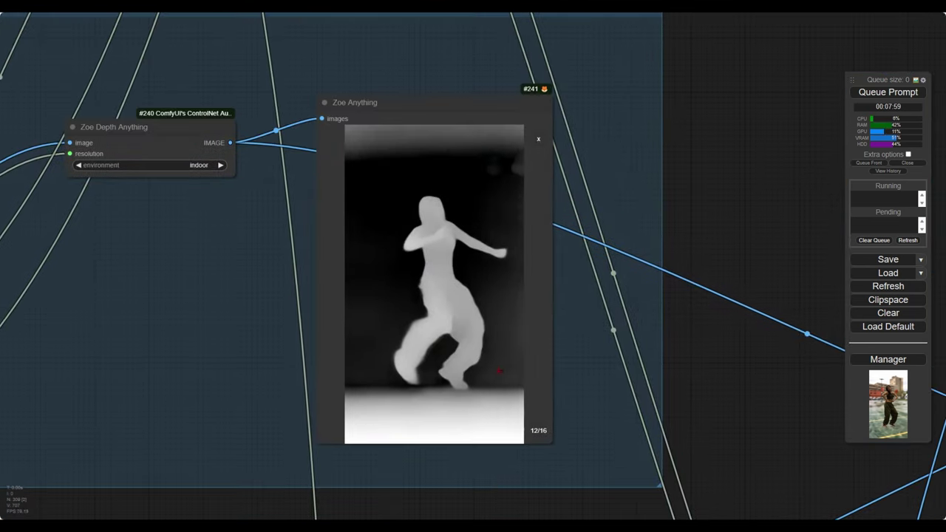
{"action": "left_click", "coordinate": [547, 430]}
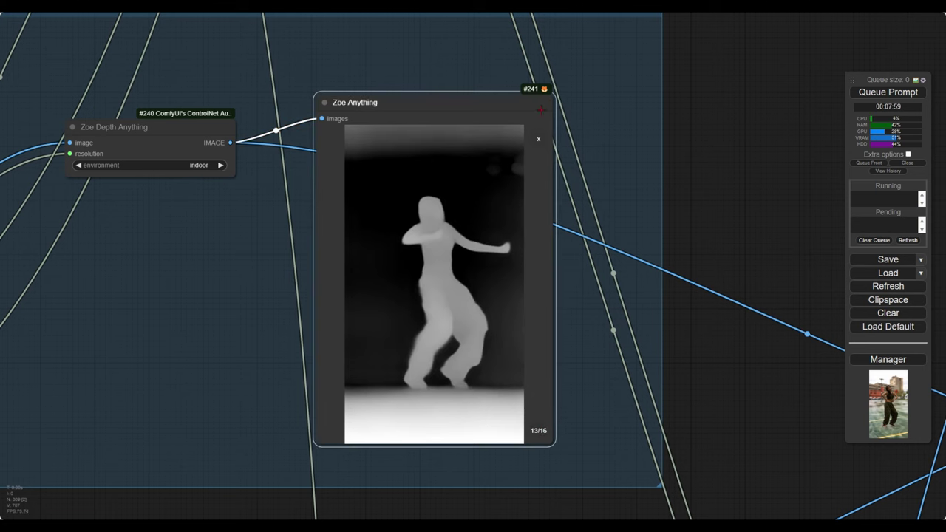
{"action": "left_click", "coordinate": [537, 140]}
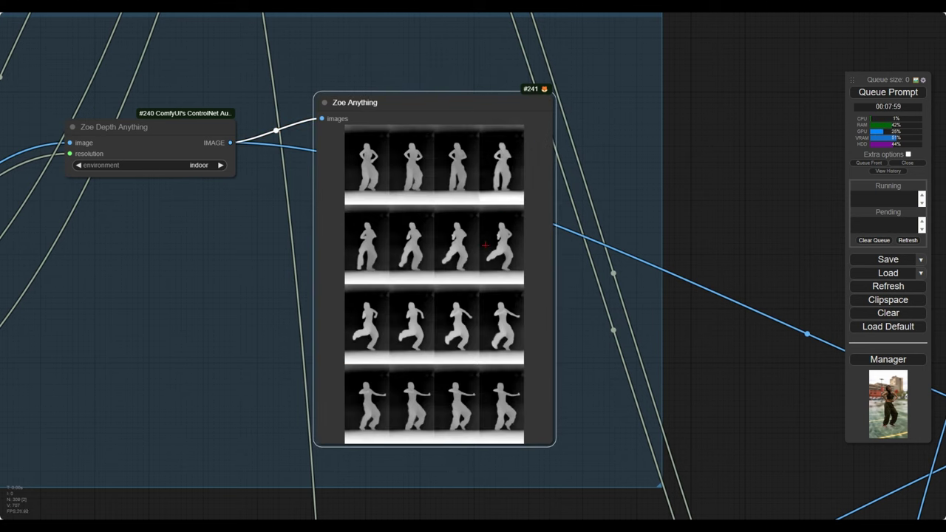
{"action": "scroll", "coordinate": [273, 250], "scroll_direction": "up", "scroll_amount": 2}
{"action": "scroll", "coordinate": [272, 249], "scroll_direction": "up", "scroll_amount": 3}
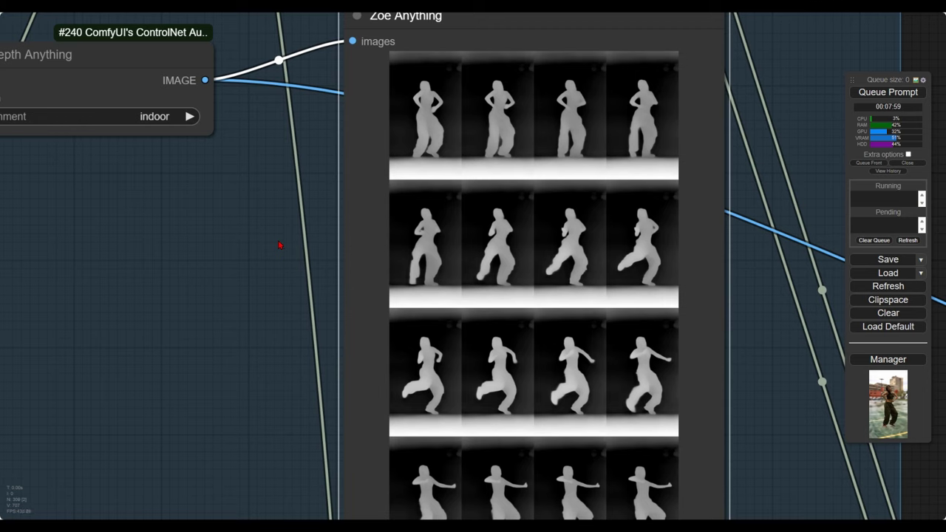
{"action": "scroll", "coordinate": [712, 279], "scroll_direction": "down", "scroll_amount": 5}
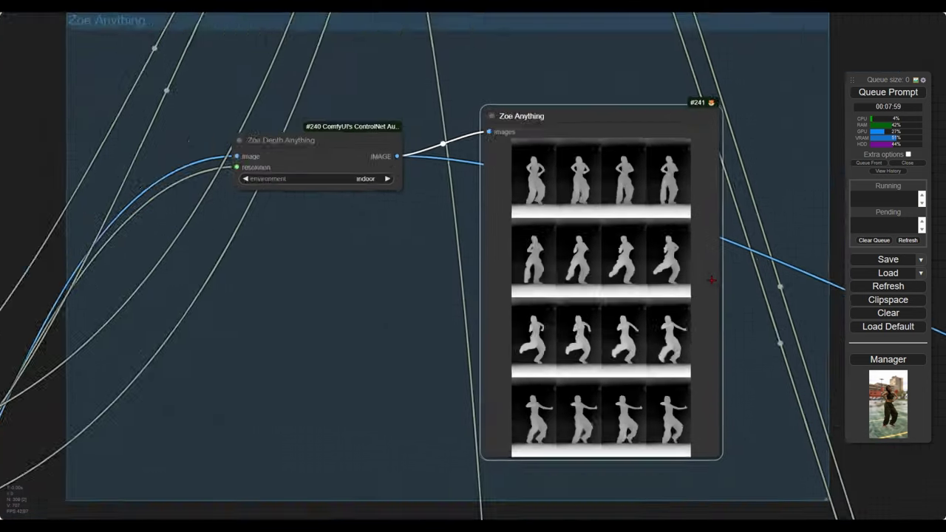
- Examine the KSampler node's steps, cfg, sampler, scheduler and denoise settings together with its preview of the dancer
{"action": "scroll", "coordinate": [712, 279], "scroll_direction": "down", "scroll_amount": 4}
{"action": "left_click_drag", "start_coordinate": [744, 335], "coordinate": [328, 221]}
{"action": "scroll", "coordinate": [395, 241], "scroll_direction": "down", "scroll_amount": 4}
{"action": "left_click_drag", "start_coordinate": [373, 260], "coordinate": [21, 162]}
{"action": "left_click_drag", "start_coordinate": [540, 220], "coordinate": [307, 239]}
{"action": "left_click_drag", "start_coordinate": [665, 81], "coordinate": [325, 301]}
{"action": "scroll", "coordinate": [443, 203], "scroll_direction": "down", "scroll_amount": 6}
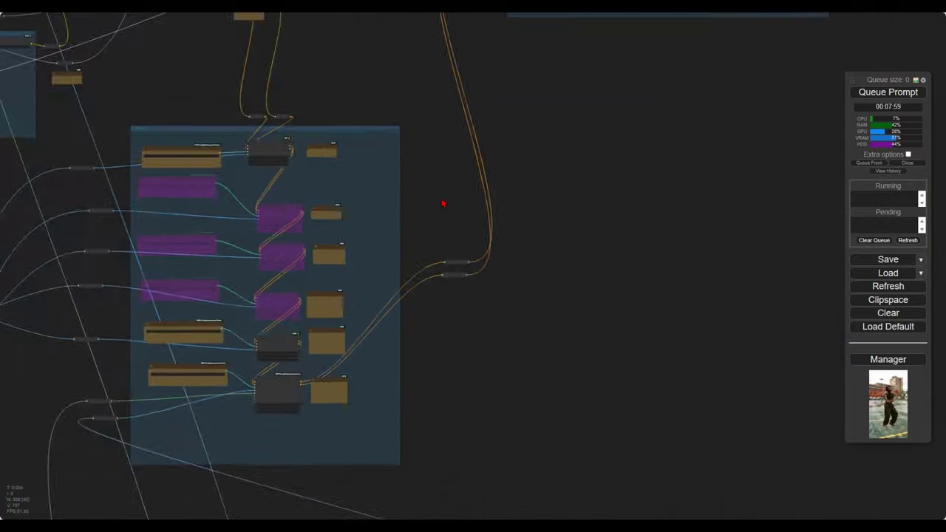
{"action": "scroll", "coordinate": [443, 203], "scroll_direction": "down", "scroll_amount": 6}
{"action": "scroll", "coordinate": [405, 210], "scroll_direction": "up", "scroll_amount": 15}
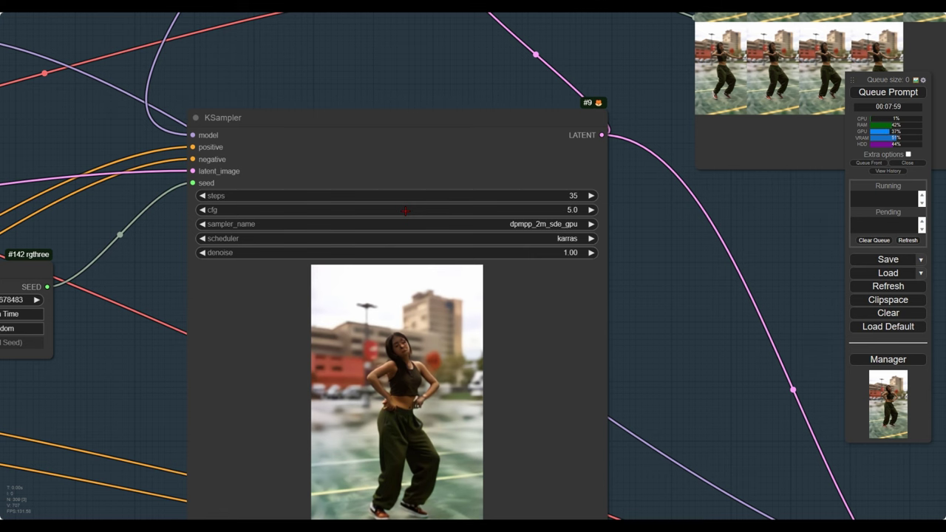
{"action": "scroll", "coordinate": [405, 210], "scroll_direction": "down", "scroll_amount": 6}
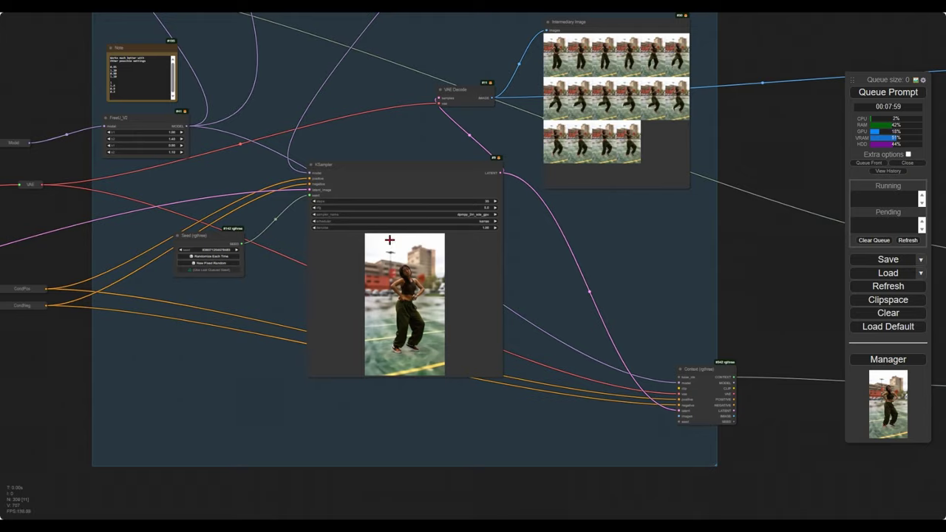
{"action": "left_click_drag", "start_coordinate": [576, 249], "coordinate": [608, 235]}
{"action": "scroll", "coordinate": [379, 205], "scroll_direction": "up", "scroll_amount": 6}
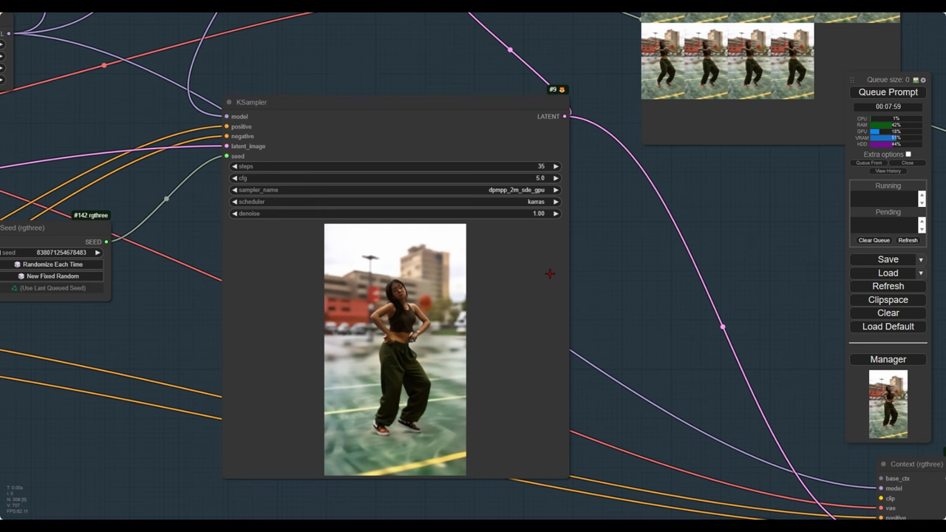
{"action": "scroll", "coordinate": [550, 274], "scroll_direction": "up", "scroll_amount": 4}
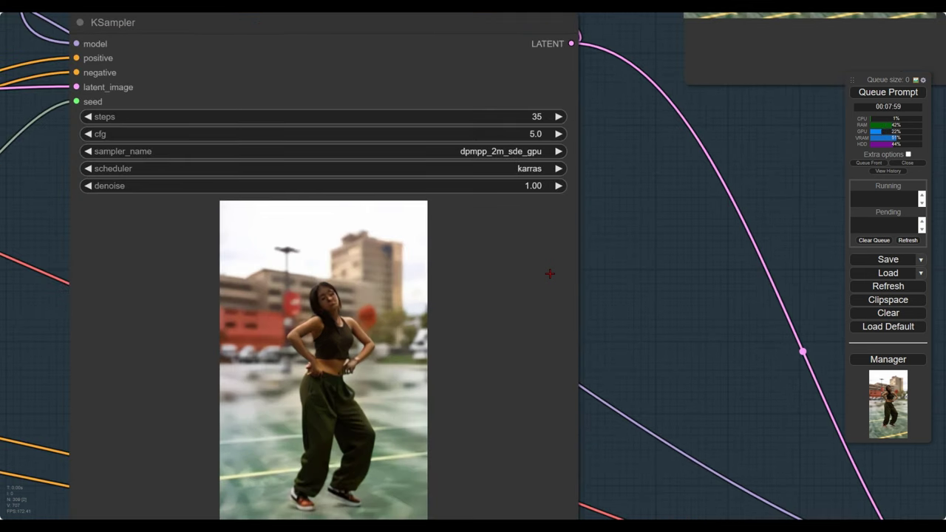
{"action": "scroll", "coordinate": [549, 274], "scroll_direction": "down", "scroll_amount": 10}
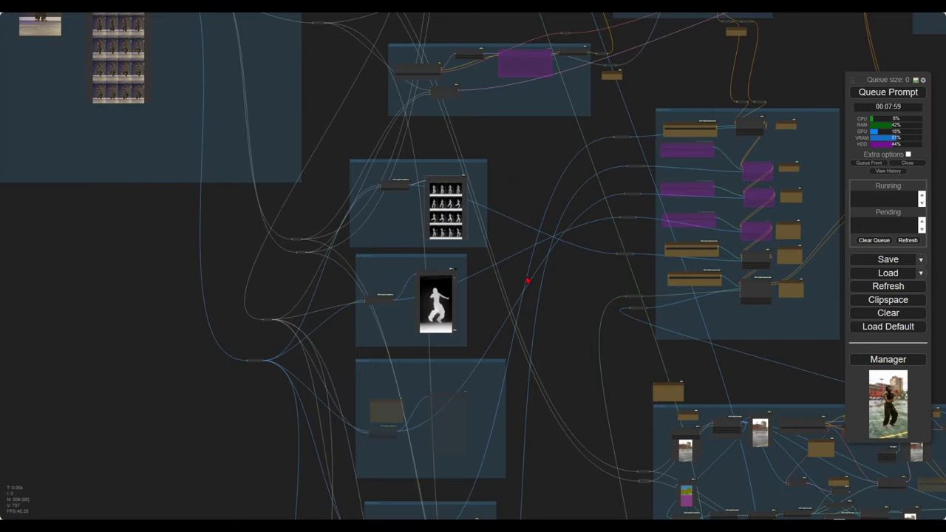
- Check the disabled Midas Depth group, including its note on the default settings and its empty preview node
{"action": "left_click_drag", "start_coordinate": [482, 309], "coordinate": [452, 177]}
{"action": "left_click_drag", "start_coordinate": [471, 364], "coordinate": [416, 385]}
{"action": "scroll", "coordinate": [332, 303], "scroll_direction": "up", "scroll_amount": 10}
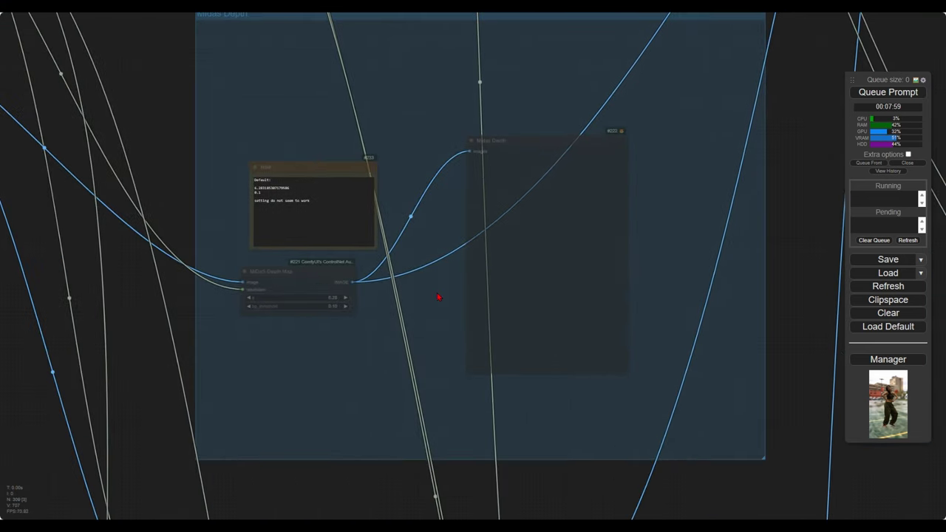
{"action": "scroll", "coordinate": [444, 295], "scroll_direction": "down", "scroll_amount": 11}
{"action": "left_click_drag", "start_coordinate": [485, 348], "coordinate": [375, 88]}
{"action": "left_click_drag", "start_coordinate": [525, 350], "coordinate": [297, 432]}
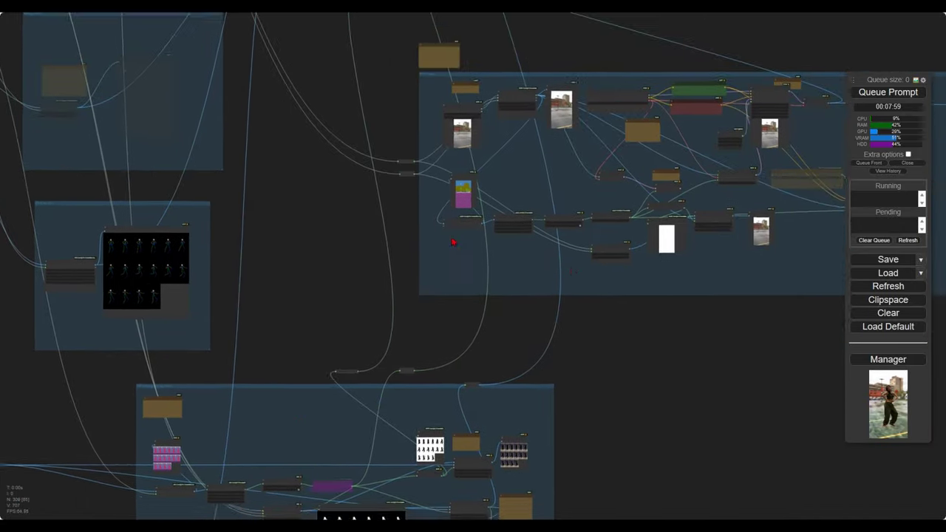
- Check the disabled ControlNet loader and apply nodes together with their notes on lineart, depth and Zoe depth behaviour
{"action": "left_click_drag", "start_coordinate": [443, 215], "coordinate": [406, 429]}
{"action": "left_click_drag", "start_coordinate": [432, 194], "coordinate": [318, 374]}
{"action": "scroll", "coordinate": [345, 258], "scroll_direction": "up", "scroll_amount": 7}
{"action": "scroll", "coordinate": [344, 202], "scroll_direction": "up", "scroll_amount": 6}
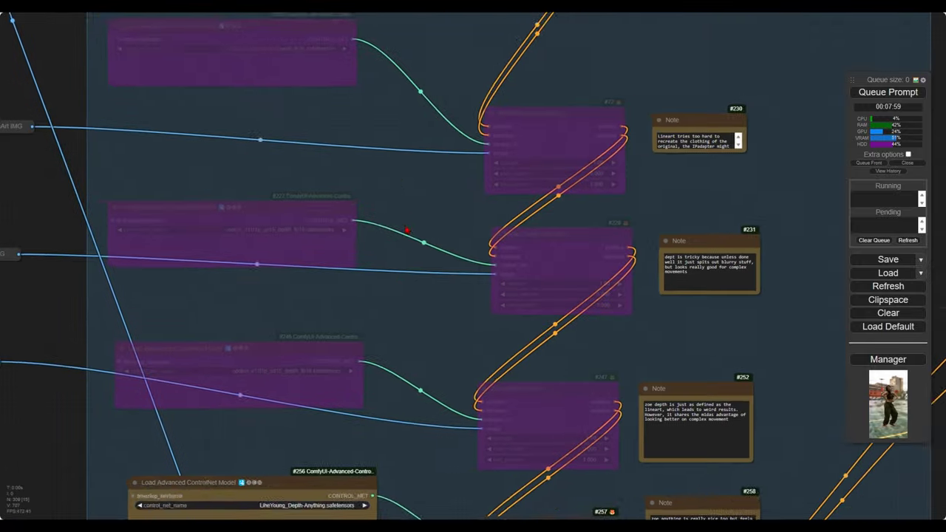
{"action": "left_click_drag", "start_coordinate": [407, 229], "coordinate": [412, 317]}
{"action": "left_click", "coordinate": [545, 261]}
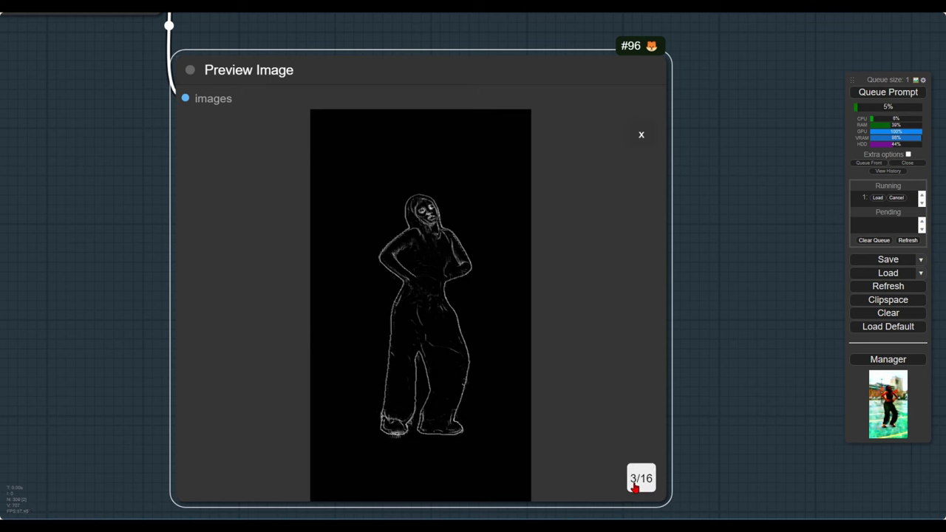
- Cycle the enlarged lineart preview of node #96 forward through its frames and around to frame 2
{"action": "left_click", "coordinate": [637, 480]}
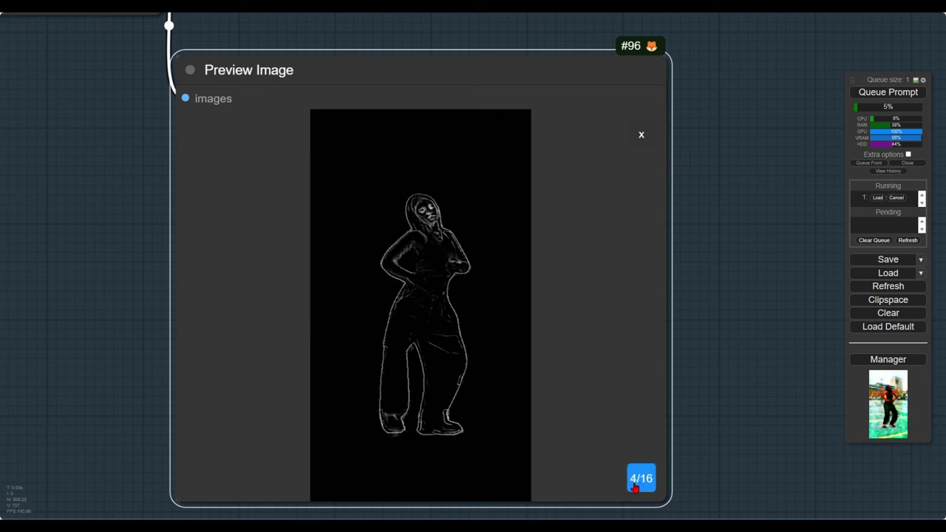
{"action": "left_click", "coordinate": [637, 480]}
{"action": "left_click", "coordinate": [637, 480]}
{"action": "left_click", "coordinate": [637, 480]}
{"action": "left_click", "coordinate": [637, 481]}
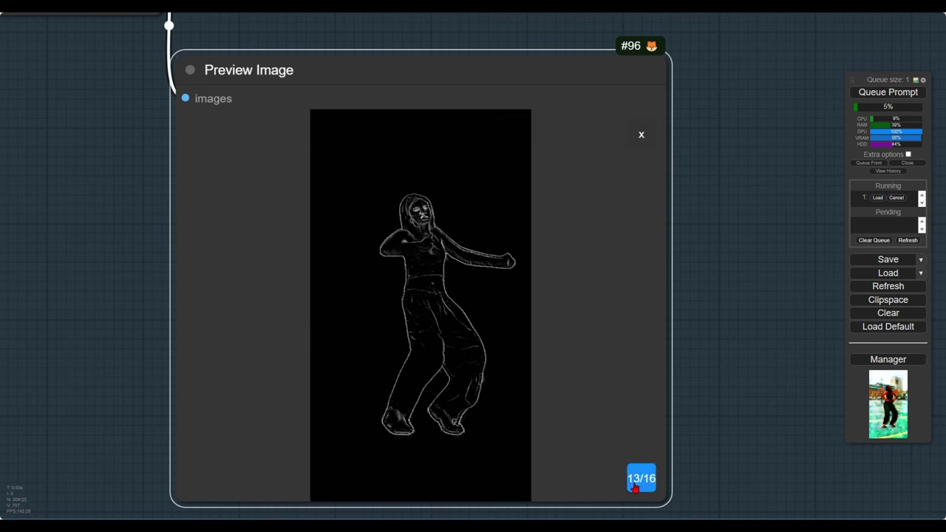
{"action": "left_click", "coordinate": [637, 480]}
{"action": "left_click", "coordinate": [637, 480]}
{"action": "left_click", "coordinate": [637, 480]}
{"action": "left_click", "coordinate": [637, 480]}
{"action": "left_click", "coordinate": [637, 480]}
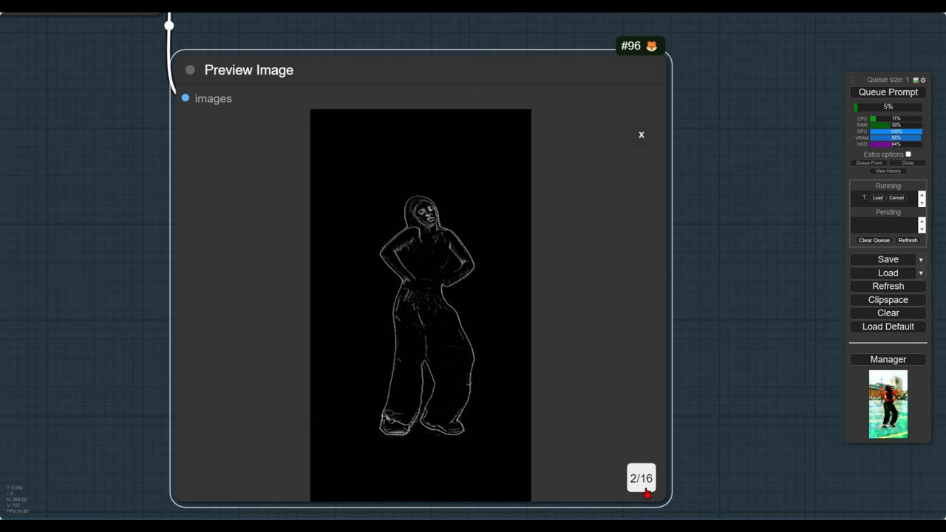
- Advance the lineart preview to frame 9 and inspect the dancer's raised leg and clothing outlines up close
{"action": "left_click", "coordinate": [642, 487]}
{"action": "left_click", "coordinate": [642, 488]}
{"action": "left_click", "coordinate": [642, 488]}
{"action": "left_click", "coordinate": [643, 488]}
{"action": "left_click", "coordinate": [643, 487]}
{"action": "left_click", "coordinate": [643, 488]}
{"action": "left_click", "coordinate": [643, 488]}
{"action": "left_click", "coordinate": [419, 353]}
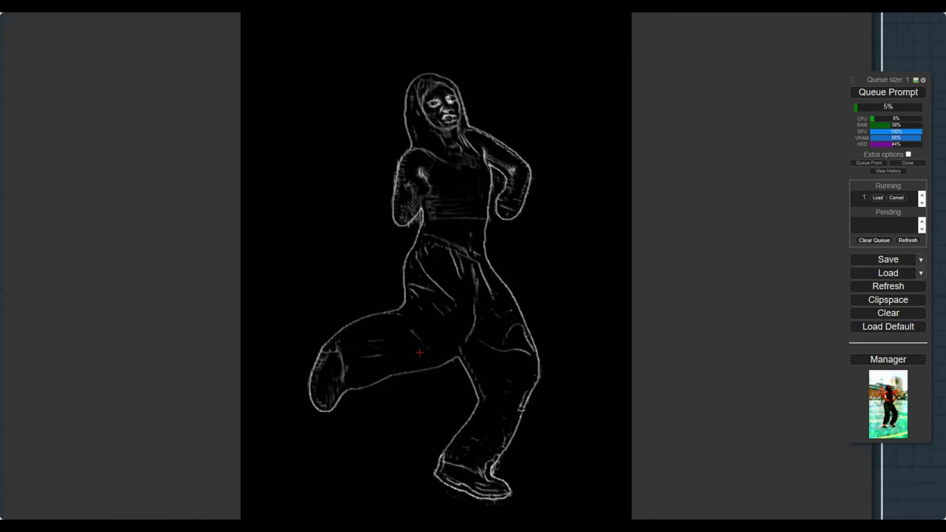
{"action": "left_click_drag", "start_coordinate": [418, 352], "coordinate": [441, 331]}
{"action": "scroll", "coordinate": [629, 405], "scroll_direction": "down", "scroll_amount": 3}
{"action": "left_click_drag", "start_coordinate": [655, 433], "coordinate": [528, 347]}
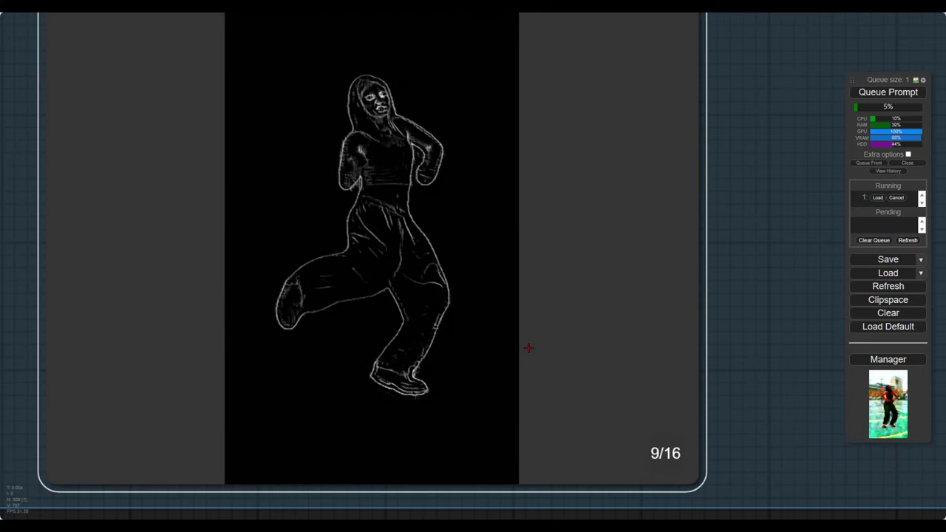
- Continue through the lineart frames from frame 9, wrapping past the last one and stopping at frame 7
{"action": "double_click", "coordinate": [673, 452]}
{"action": "double_click", "coordinate": [672, 453]}
{"action": "left_click", "coordinate": [672, 453]}
{"action": "double_click", "coordinate": [673, 453]}
{"action": "left_click", "coordinate": [672, 453]}
{"action": "left_click", "coordinate": [672, 456]}
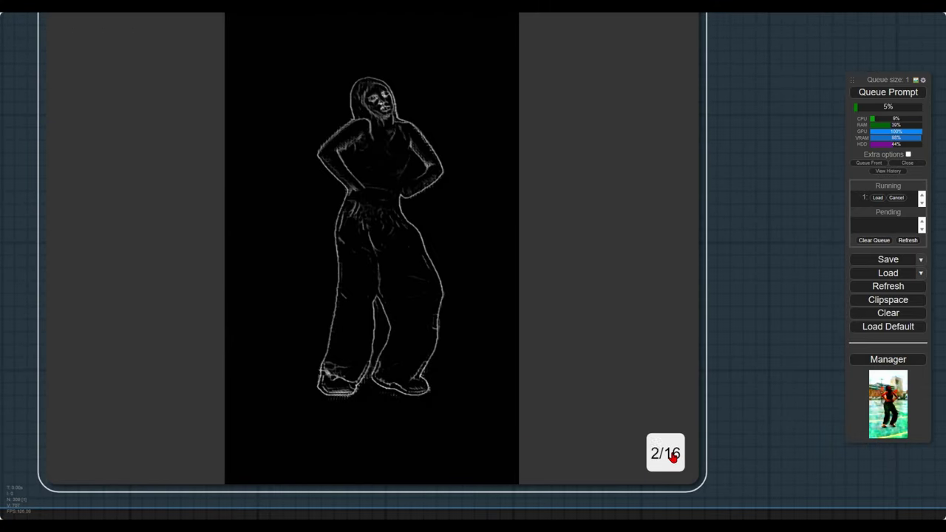
{"action": "double_click", "coordinate": [672, 458]}
{"action": "left_click", "coordinate": [672, 458]}
{"action": "left_click", "coordinate": [672, 458]}
{"action": "left_click", "coordinate": [673, 458]}
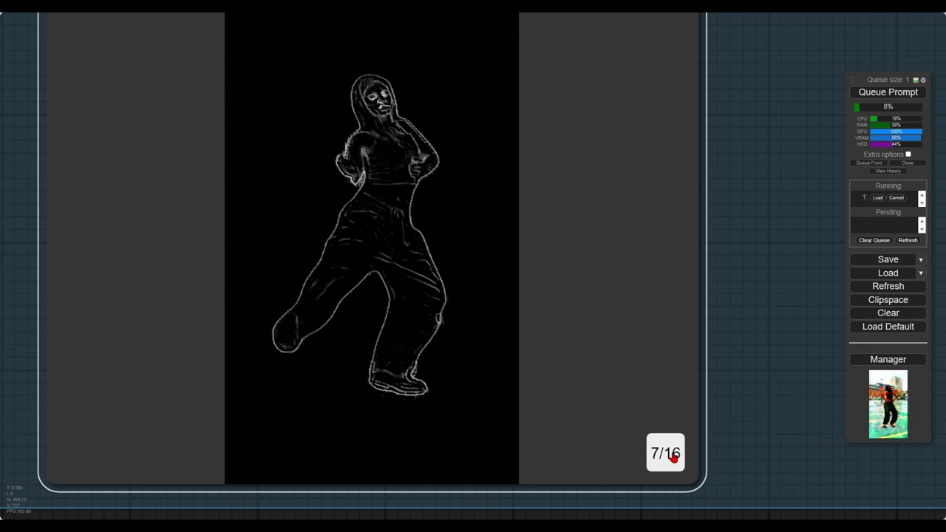
- Page through the enlarged Realistic Lineart preview frames up to frame 13 of 16
{"action": "double_click", "coordinate": [673, 458]}
{"action": "double_click", "coordinate": [672, 458]}
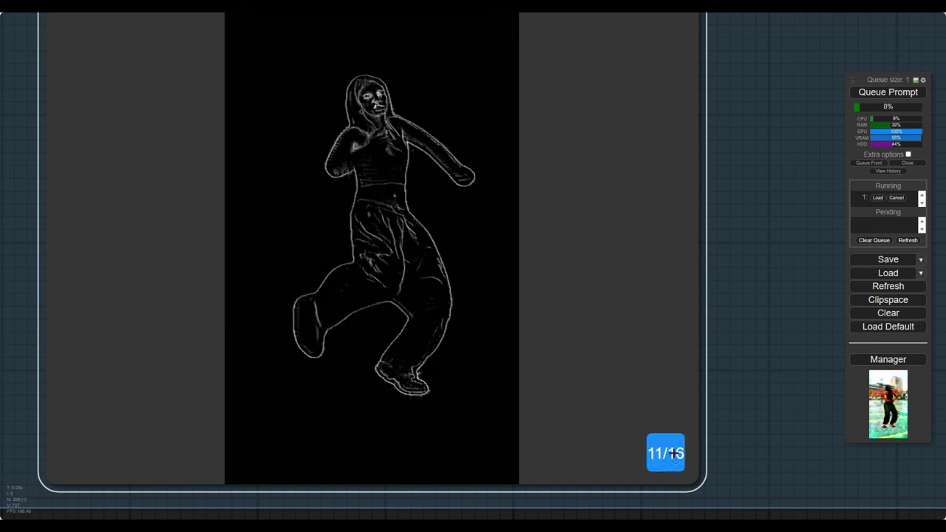
{"action": "left_click", "coordinate": [672, 458]}
{"action": "left_click", "coordinate": [673, 458]}
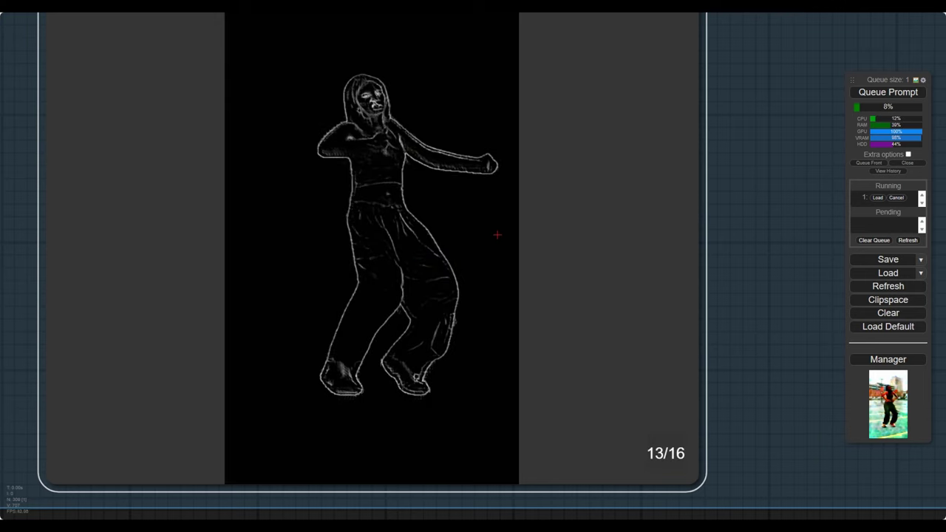
- Examine the DWPose Estimator node and its preview of the dancer's pose skeletons
{"action": "scroll", "coordinate": [495, 235], "scroll_direction": "down", "scroll_amount": 5}
{"action": "left_click_drag", "start_coordinate": [560, 192], "coordinate": [458, 331]}
{"action": "scroll", "coordinate": [534, 279], "scroll_direction": "down", "scroll_amount": 11}
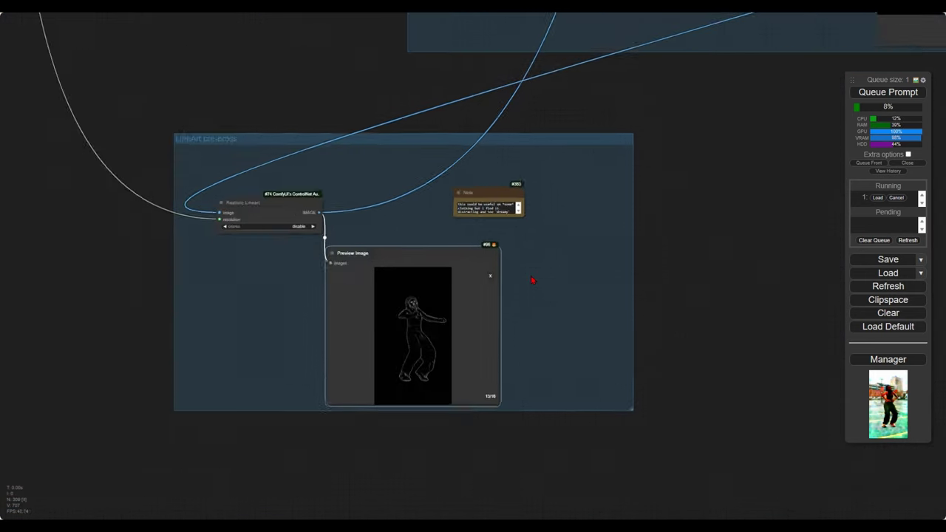
{"action": "left_click_drag", "start_coordinate": [622, 168], "coordinate": [381, 353]}
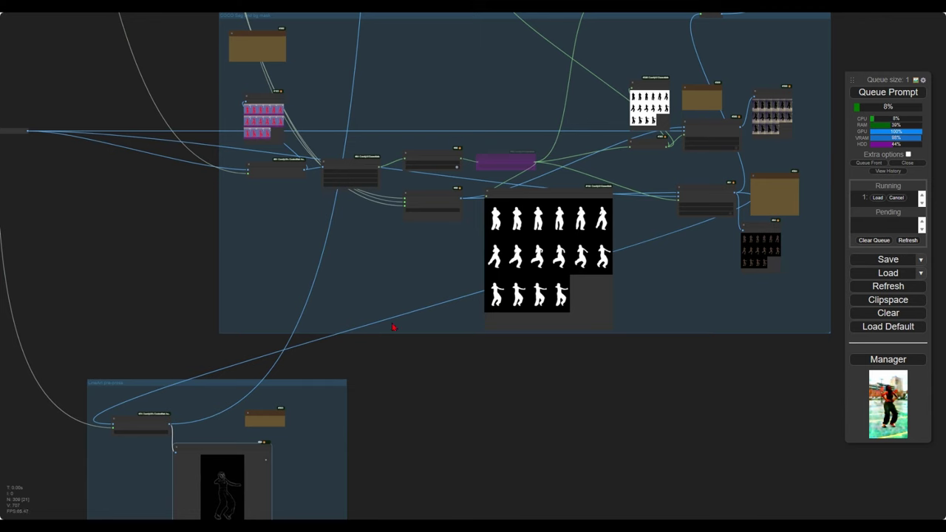
{"action": "left_click_drag", "start_coordinate": [393, 326], "coordinate": [365, 433]}
{"action": "left_click_drag", "start_coordinate": [421, 199], "coordinate": [485, 398]}
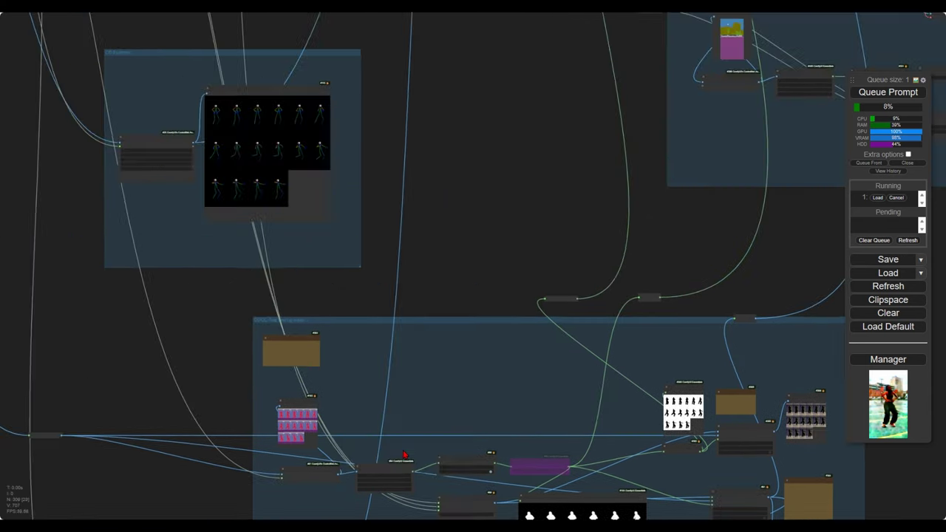
{"action": "left_click_drag", "start_coordinate": [474, 231], "coordinate": [510, 362]}
{"action": "left_click_drag", "start_coordinate": [400, 289], "coordinate": [478, 430]}
{"action": "left_click_drag", "start_coordinate": [466, 220], "coordinate": [499, 98]}
{"action": "scroll", "coordinate": [383, 337], "scroll_direction": "up", "scroll_amount": 12}
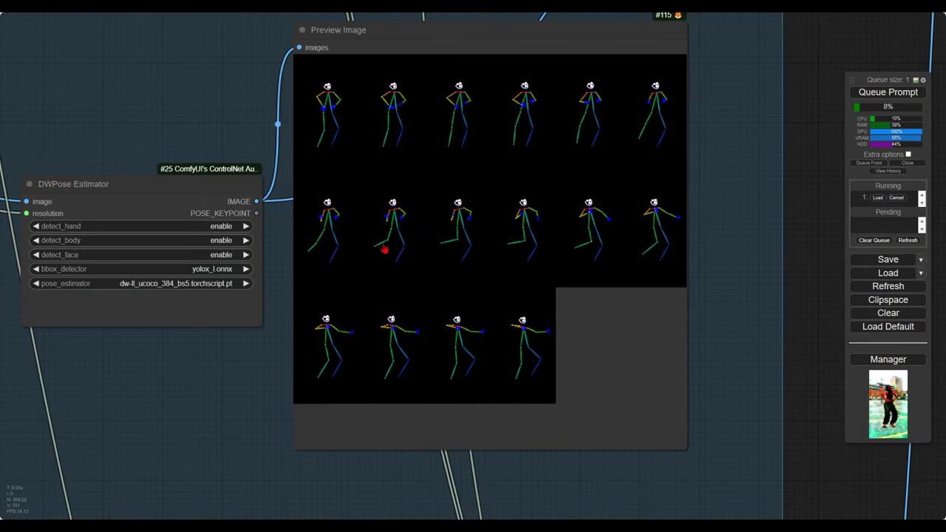
{"action": "scroll", "coordinate": [490, 311], "scroll_direction": "down", "scroll_amount": 12}
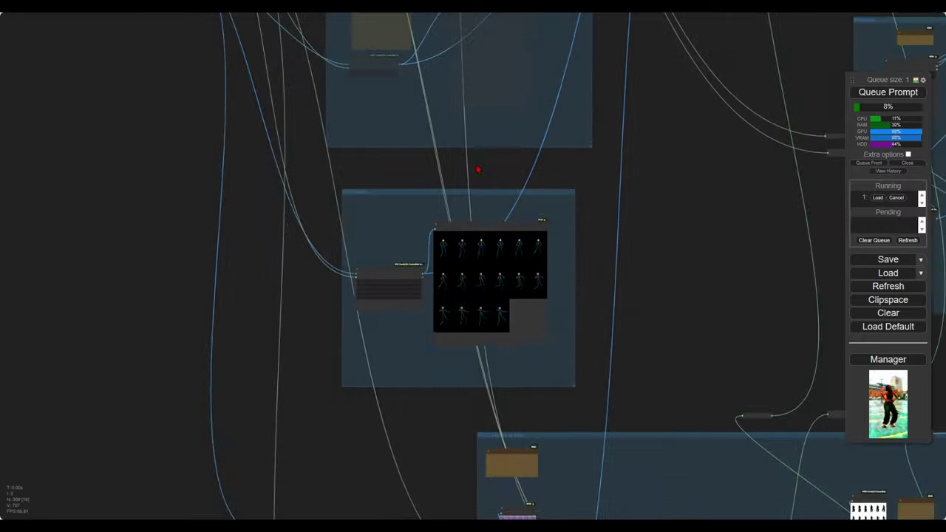
- Examine the depth preprocessor groups Zoe Depth Map, Zoe Anything and Midas Depth with their preview images
{"action": "left_click_drag", "start_coordinate": [478, 141], "coordinate": [455, 468]}
{"action": "left_click_drag", "start_coordinate": [466, 259], "coordinate": [439, 427]}
{"action": "scroll", "coordinate": [418, 277], "scroll_direction": "up", "scroll_amount": 9}
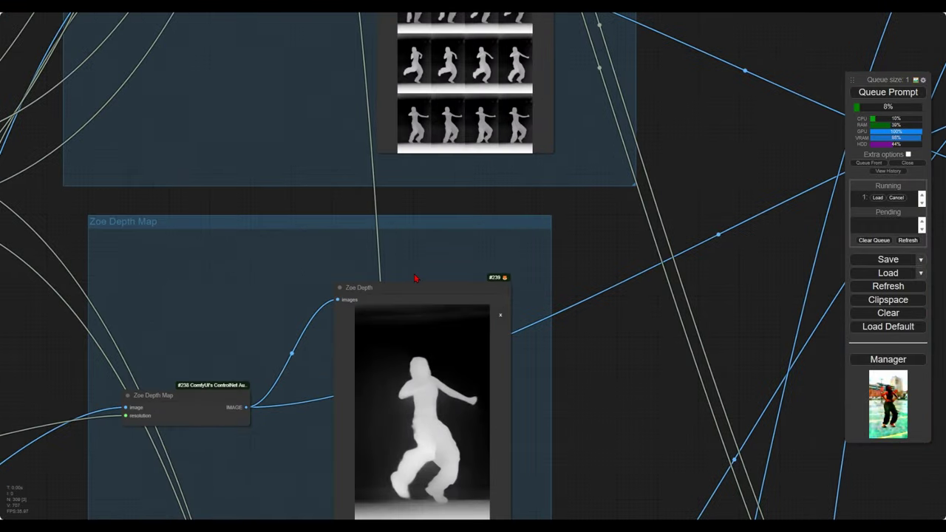
{"action": "left_click_drag", "start_coordinate": [283, 329], "coordinate": [337, 248]}
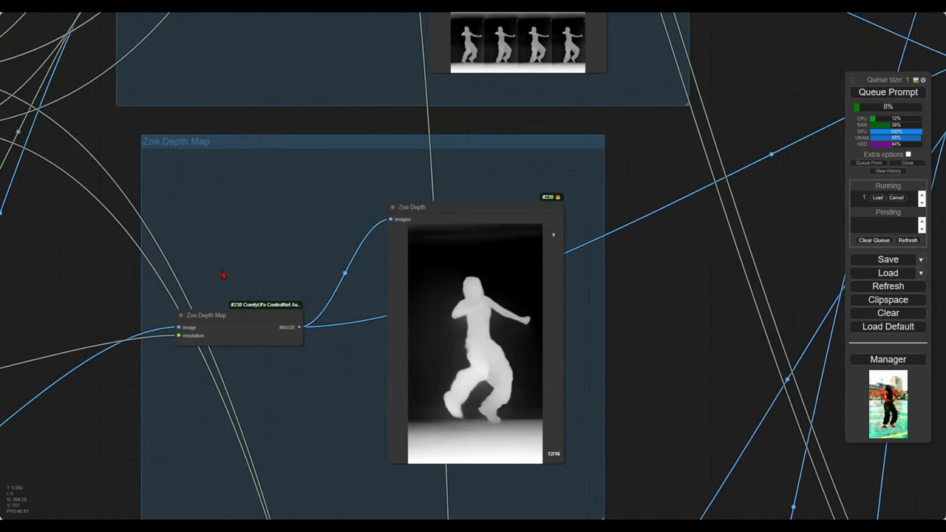
{"action": "left_click_drag", "start_coordinate": [318, 218], "coordinate": [285, 427]}
{"action": "left_click_drag", "start_coordinate": [296, 274], "coordinate": [287, 400]}
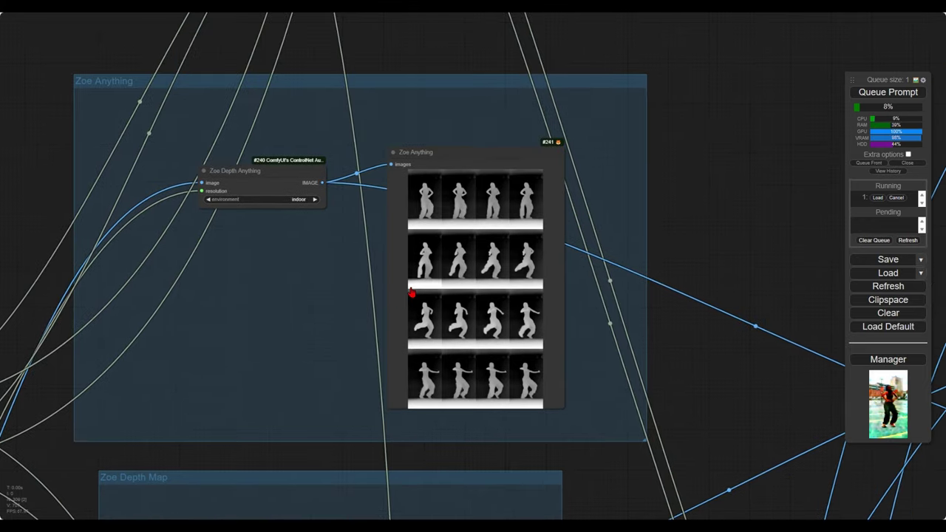
{"action": "scroll", "coordinate": [411, 293], "scroll_direction": "up", "scroll_amount": 8}
{"action": "scroll", "coordinate": [411, 291], "scroll_direction": "down", "scroll_amount": 10}
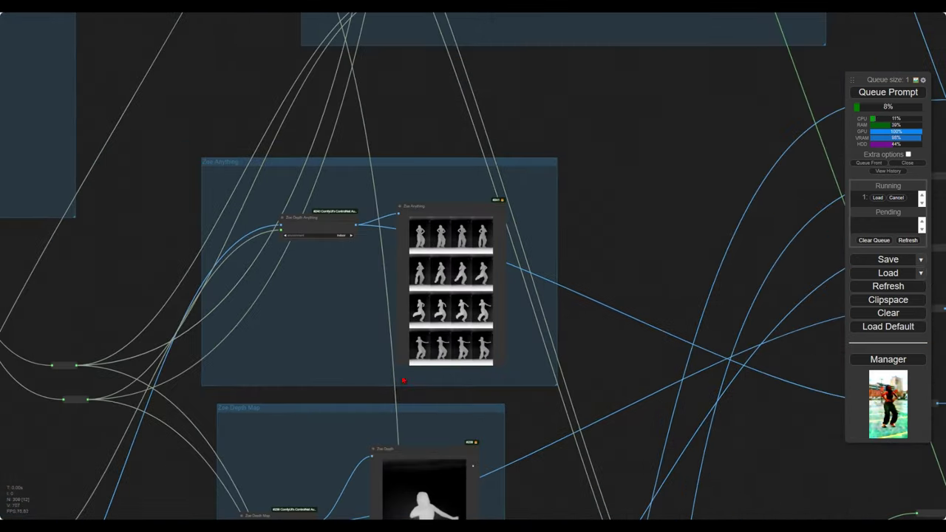
{"action": "left_click_drag", "start_coordinate": [412, 291], "coordinate": [346, 214]}
{"action": "left_click_drag", "start_coordinate": [277, 475], "coordinate": [298, 252]}
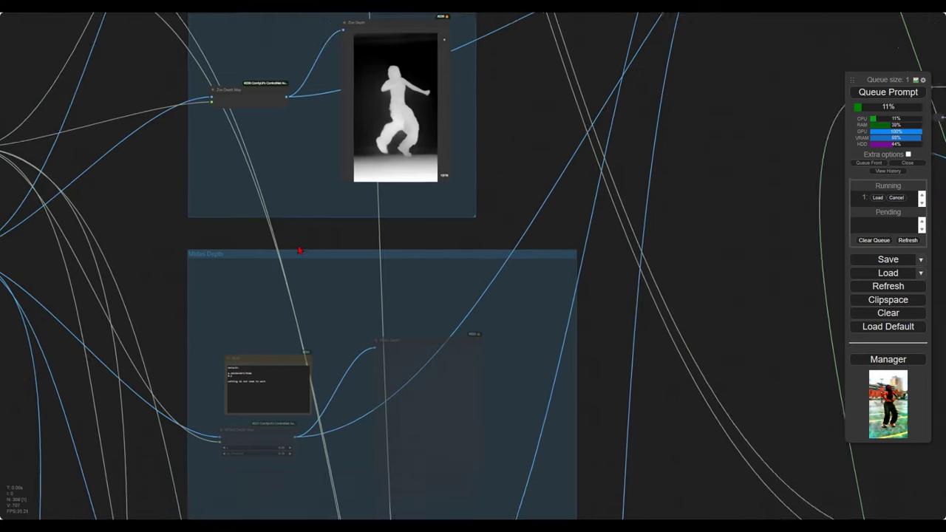
{"action": "scroll", "coordinate": [298, 252], "scroll_direction": "up", "scroll_amount": 1}
- Examine the Zoe DA Adv CN and tile Apply Advanced ControlNet nodes, including their strength settings and notes
{"action": "left_click_drag", "start_coordinate": [366, 321], "coordinate": [198, 210]}
{"action": "left_click_drag", "start_coordinate": [748, 143], "coordinate": [416, 281]}
{"action": "scroll", "coordinate": [416, 280], "scroll_direction": "down", "scroll_amount": 4}
{"action": "mouse_move", "coordinate": [464, 327]}
{"action": "left_mouse_down"}
{"action": "mouse_move", "coordinate": [322, 147]}
{"action": "mouse_move", "coordinate": [243, 409]}
{"action": "left_mouse_up"}
{"action": "left_click_drag", "start_coordinate": [317, 177], "coordinate": [173, 377]}
{"action": "scroll", "coordinate": [357, 212], "scroll_direction": "up", "scroll_amount": 4}
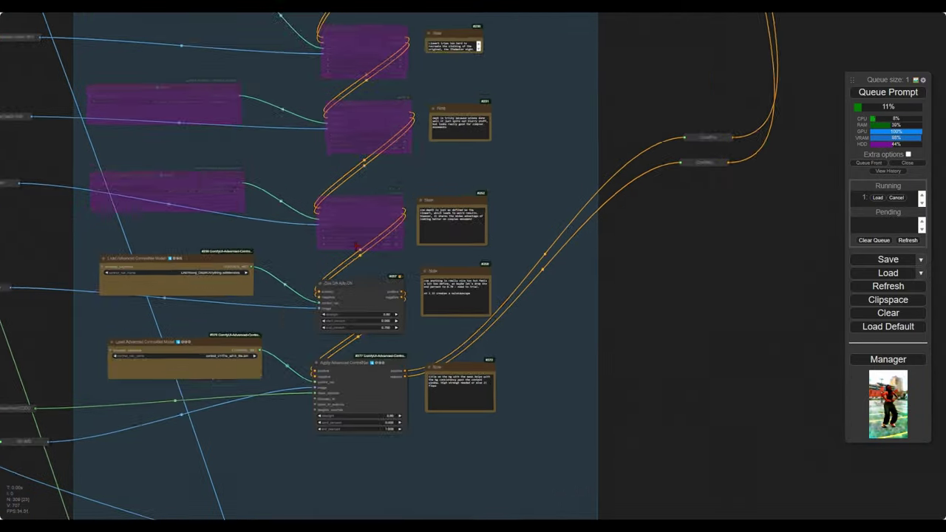
{"action": "scroll", "coordinate": [292, 388], "scroll_direction": "up", "scroll_amount": 2}
{"action": "left_click_drag", "start_coordinate": [292, 388], "coordinate": [310, 264]}
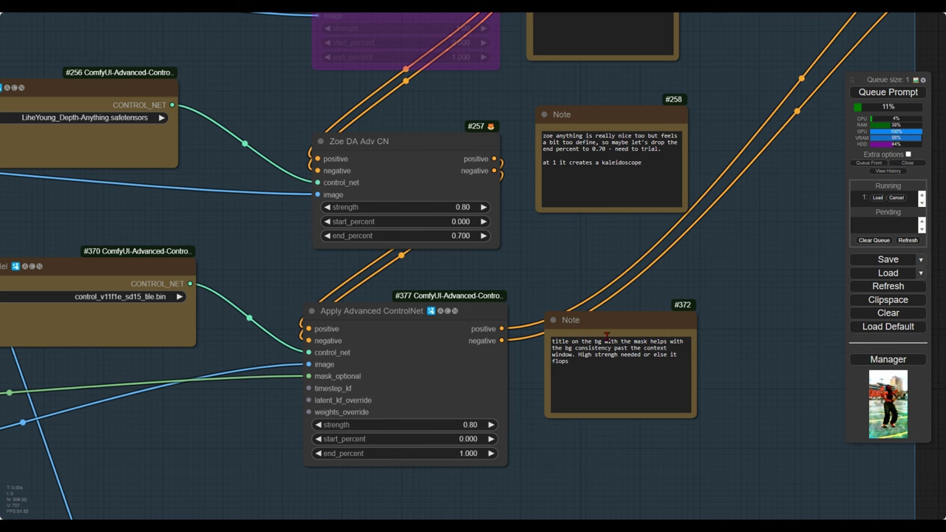
{"action": "left_click_drag", "start_coordinate": [594, 246], "coordinate": [608, 356]}
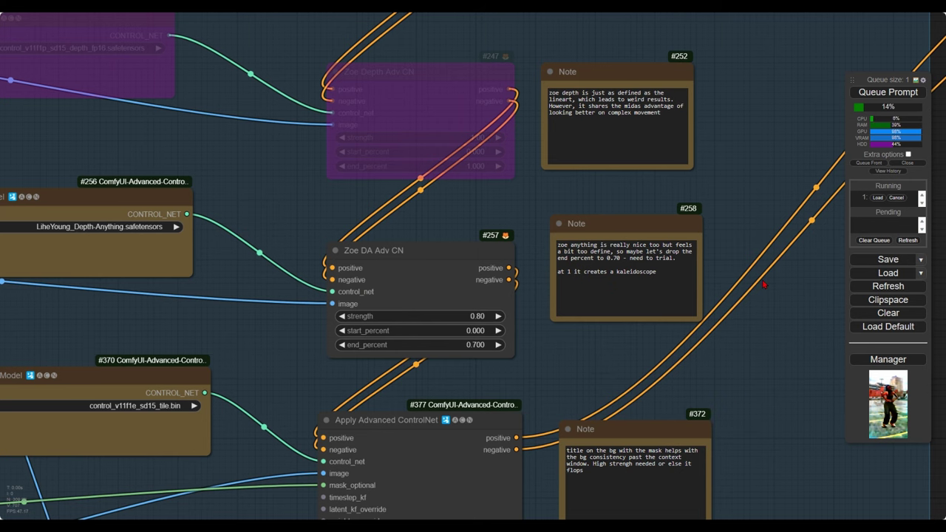
- Survey the workflow's remaining groups and inspect the rendered dancer video in the output group up close
{"action": "scroll", "coordinate": [764, 284], "scroll_direction": "down", "scroll_amount": 15}
{"action": "scroll", "coordinate": [765, 285], "scroll_direction": "down", "scroll_amount": 5}
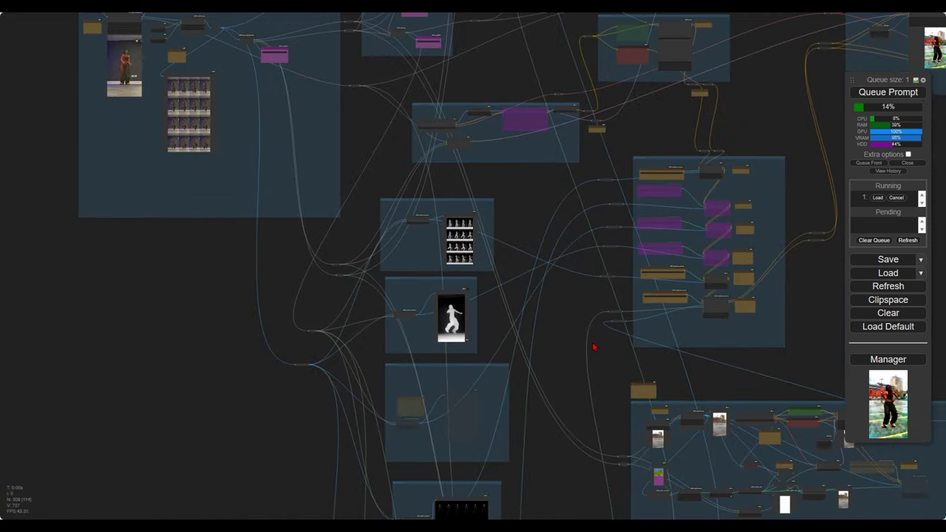
{"action": "left_click_drag", "start_coordinate": [593, 346], "coordinate": [354, 344]}
{"action": "left_click_drag", "start_coordinate": [679, 232], "coordinate": [510, 376]}
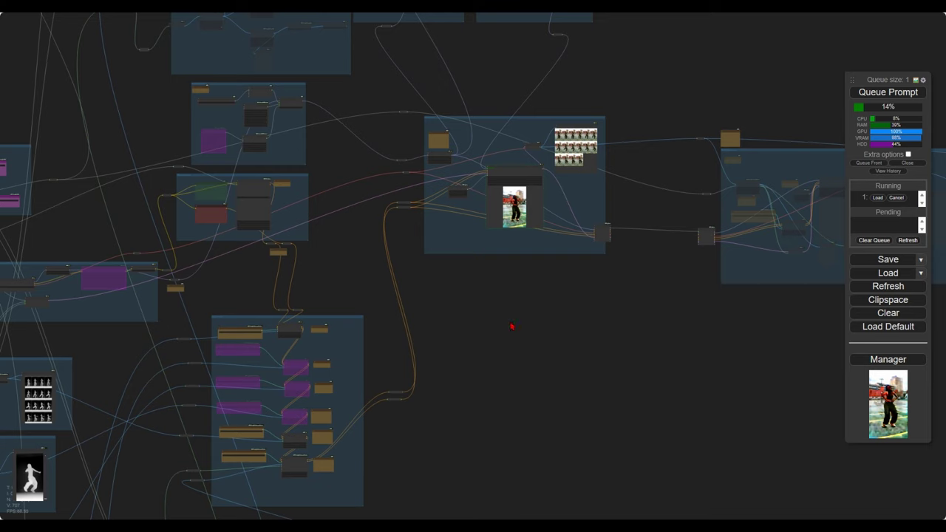
{"action": "left_click_drag", "start_coordinate": [511, 326], "coordinate": [441, 399]}
{"action": "left_click_drag", "start_coordinate": [698, 331], "coordinate": [376, 323]}
{"action": "left_click_drag", "start_coordinate": [571, 335], "coordinate": [279, 290]}
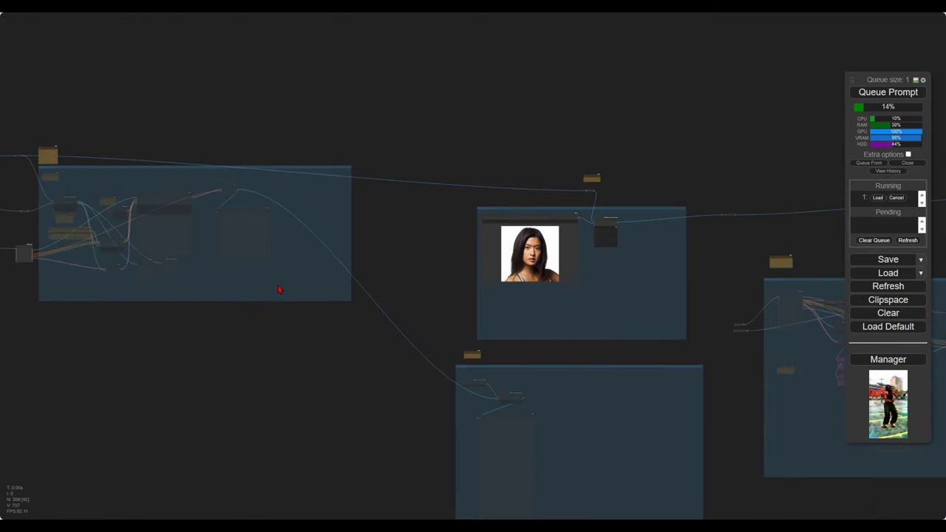
{"action": "left_click_drag", "start_coordinate": [380, 298], "coordinate": [215, 277]}
{"action": "left_click_drag", "start_coordinate": [513, 343], "coordinate": [371, 333]}
{"action": "left_click_drag", "start_coordinate": [710, 317], "coordinate": [516, 333]}
{"action": "left_click_drag", "start_coordinate": [704, 295], "coordinate": [420, 290]}
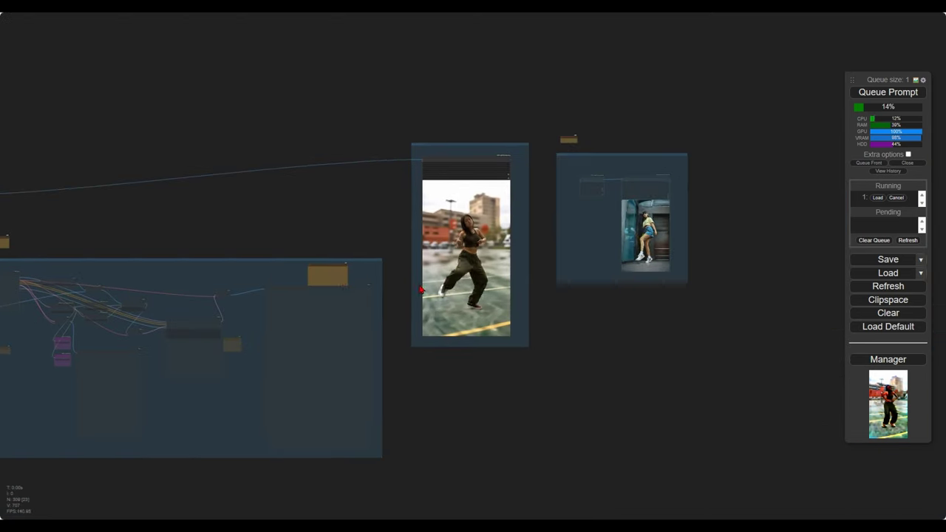
{"action": "scroll", "coordinate": [421, 290], "scroll_direction": "up", "scroll_amount": 12}
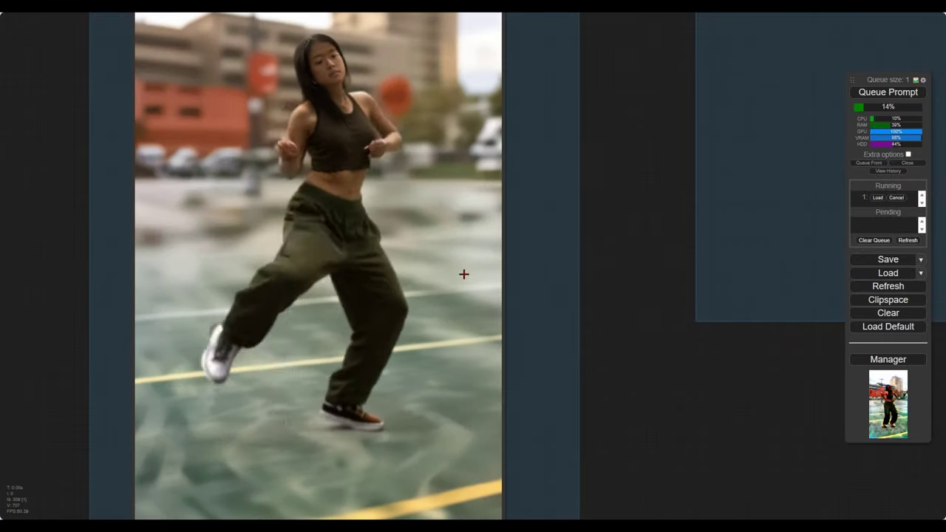
{"action": "scroll", "coordinate": [464, 274], "scroll_direction": "up", "scroll_amount": 1}
{"action": "left_click_drag", "start_coordinate": [464, 274], "coordinate": [492, 371]}
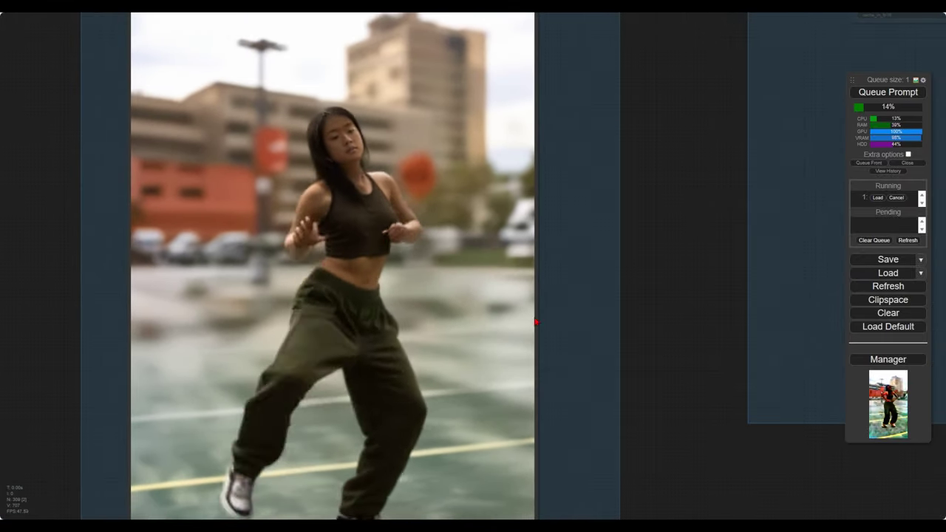
{"action": "scroll", "coordinate": [522, 321], "scroll_direction": "down", "scroll_amount": 8}
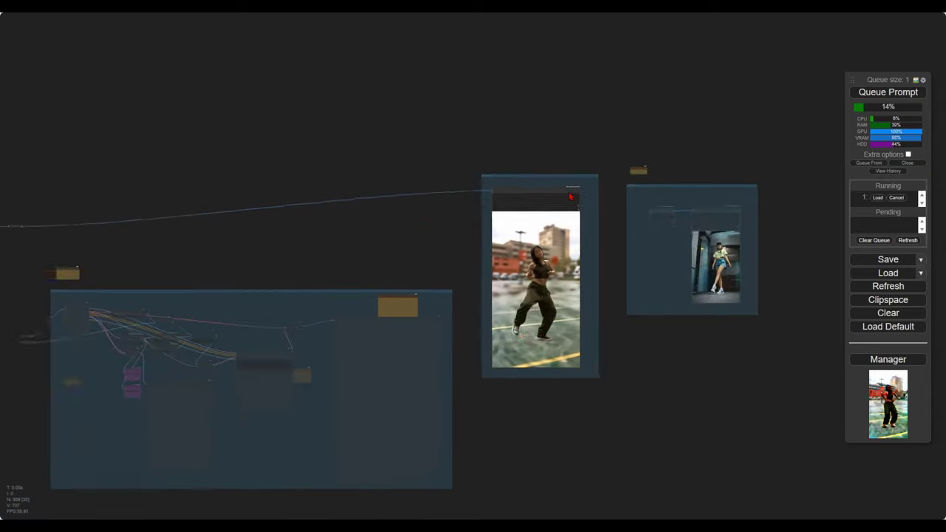
- Return to the lineart preprocessor group and inspect its preview image again
{"action": "left_click_drag", "start_coordinate": [172, 313], "coordinate": [570, 196]}
{"action": "left_click_drag", "start_coordinate": [261, 329], "coordinate": [685, 236]}
{"action": "mouse_move", "coordinate": [266, 299]}
{"action": "left_mouse_down"}
{"action": "mouse_move", "coordinate": [665, 191]}
{"action": "mouse_move", "coordinate": [585, 191]}
{"action": "left_mouse_up"}
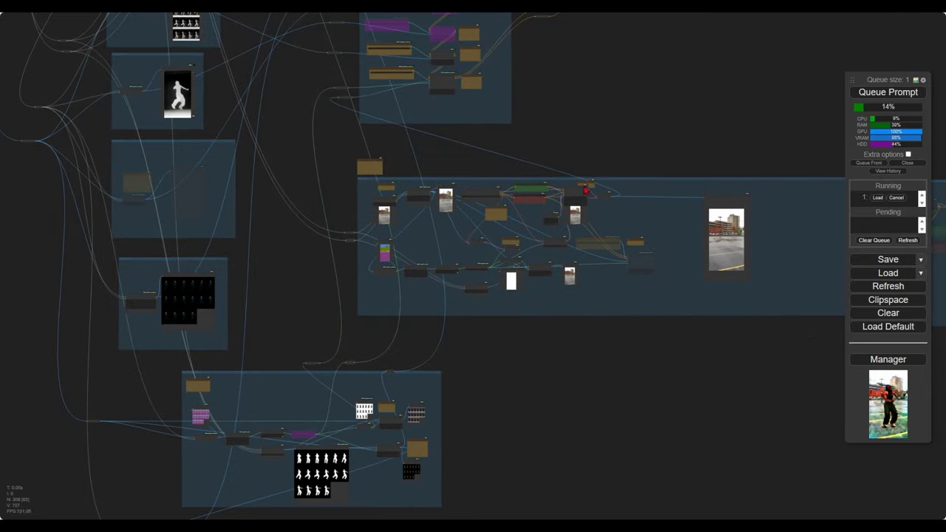
{"action": "left_click_drag", "start_coordinate": [558, 314], "coordinate": [762, 172]}
{"action": "scroll", "coordinate": [390, 416], "scroll_direction": "up", "scroll_amount": 13}
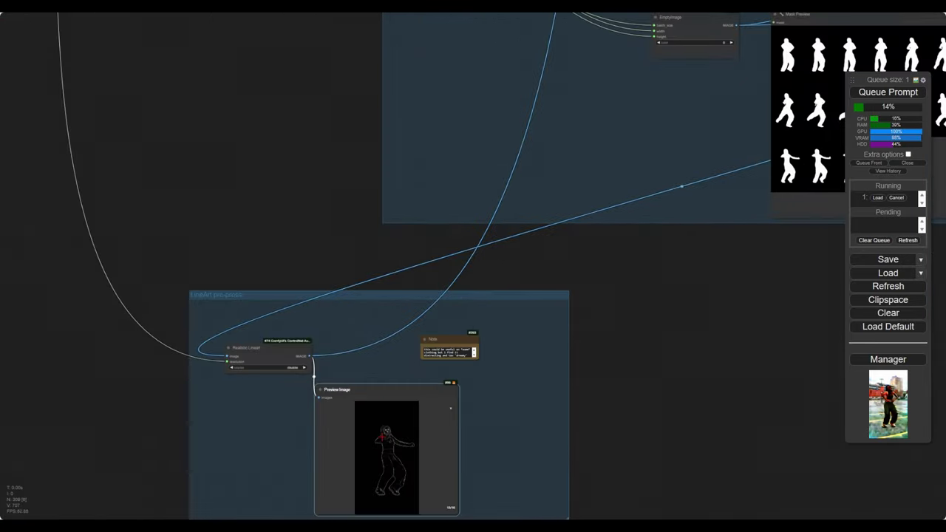
{"action": "scroll", "coordinate": [381, 434], "scroll_direction": "up", "scroll_amount": 10}
{"action": "scroll", "coordinate": [381, 435], "scroll_direction": "down", "scroll_amount": 16}
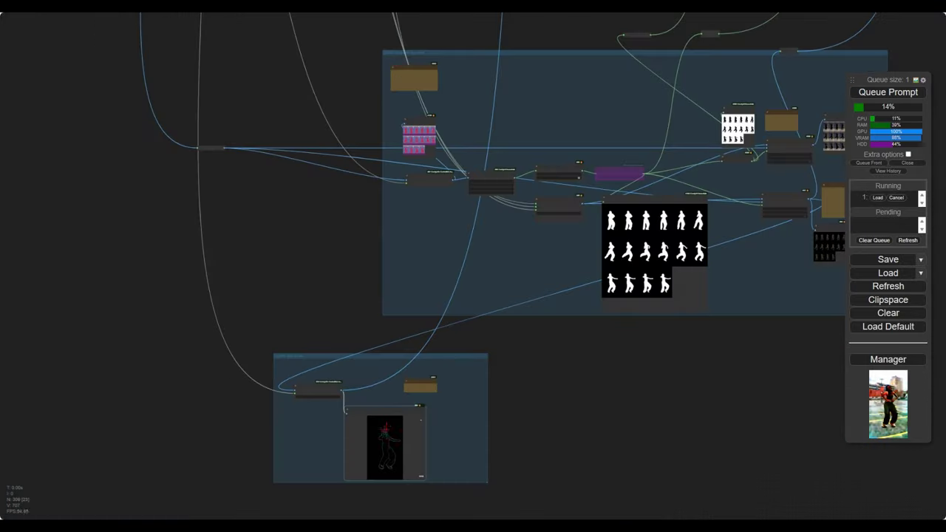
- Move the OneFormer COCO Segmentor node slightly farther away from the Mask From Color node
{"action": "left_click_drag", "start_coordinate": [446, 213], "coordinate": [384, 313]}
{"action": "scroll", "coordinate": [384, 312], "scroll_direction": "up", "scroll_amount": 10}
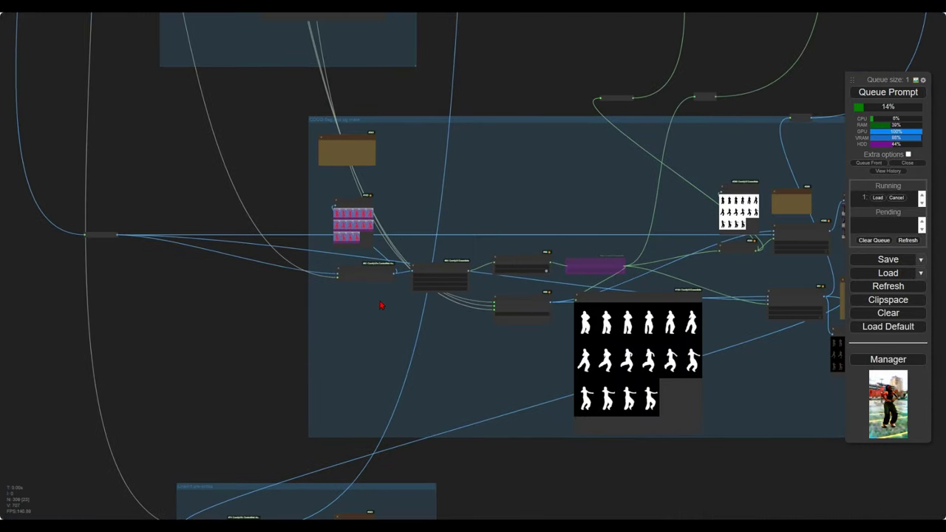
{"action": "left_click_drag", "start_coordinate": [377, 304], "coordinate": [406, 366]}
{"action": "left_click_drag", "start_coordinate": [424, 329], "coordinate": [447, 411]}
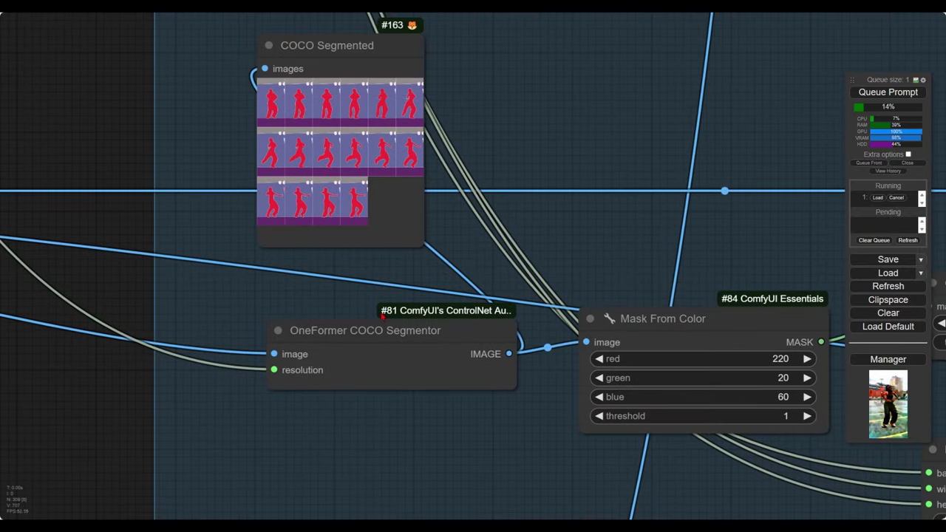
{"action": "left_click_drag", "start_coordinate": [383, 316], "coordinate": [349, 318]}
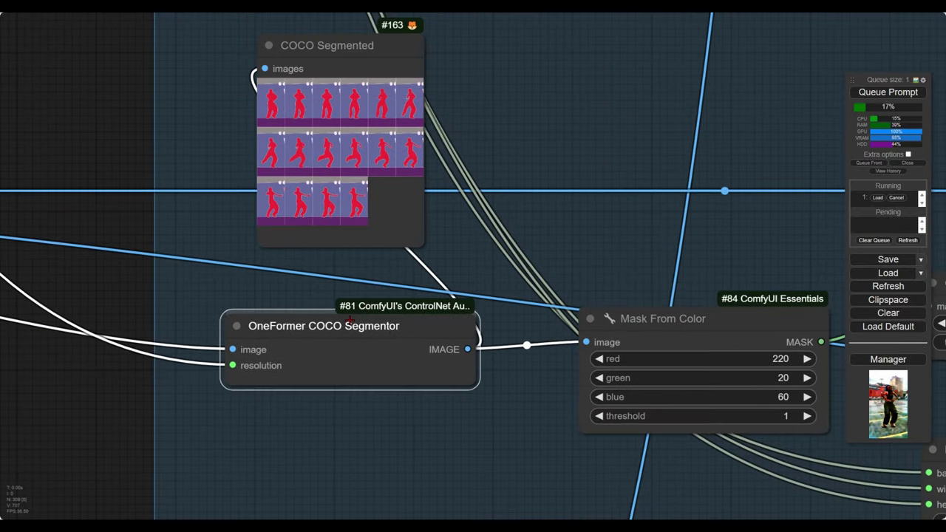
{"action": "left_click_drag", "start_coordinate": [223, 304], "coordinate": [247, 303]}
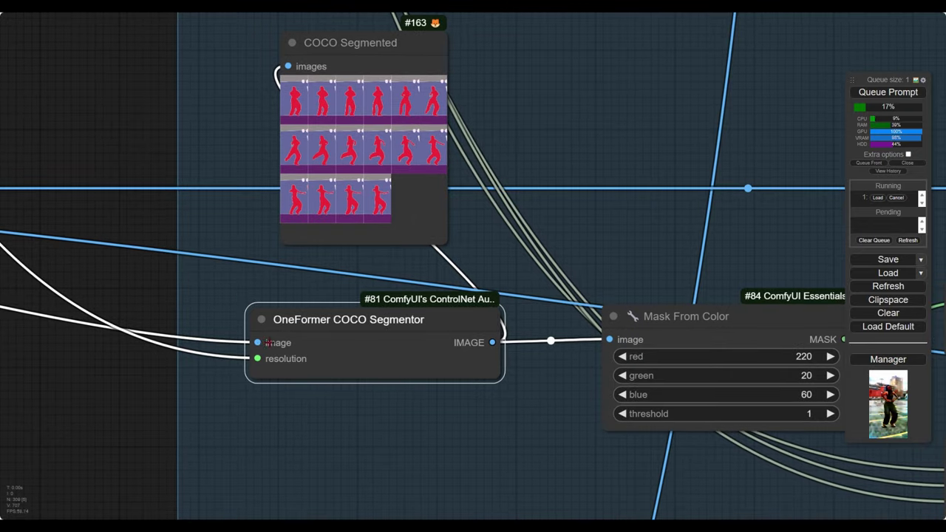
- Enlarge the third frame in the COCO Segmented preview node
{"action": "left_click_drag", "start_coordinate": [283, 269], "coordinate": [281, 330]}
{"action": "left_click_drag", "start_coordinate": [337, 173], "coordinate": [342, 176]}
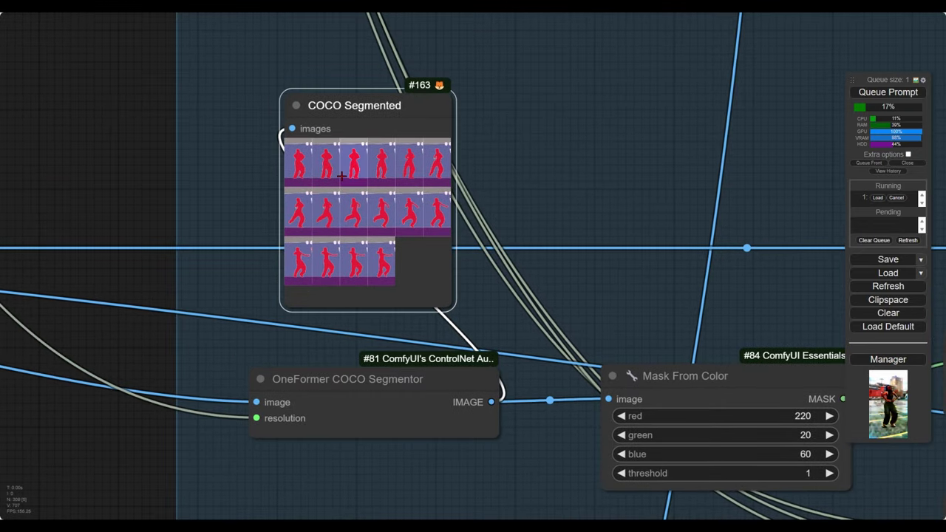
{"action": "left_click", "coordinate": [341, 175]}
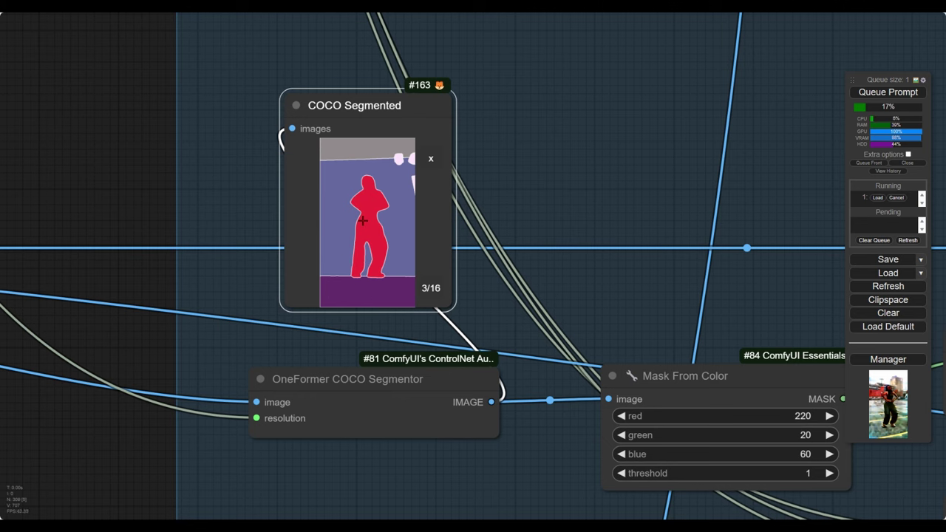
- Examine the mask chain from Mask From Color through GrowMask, Mask Blur and EmptyImage to the Mask Preview
{"action": "left_click_drag", "start_coordinate": [458, 298], "coordinate": [212, 201]}
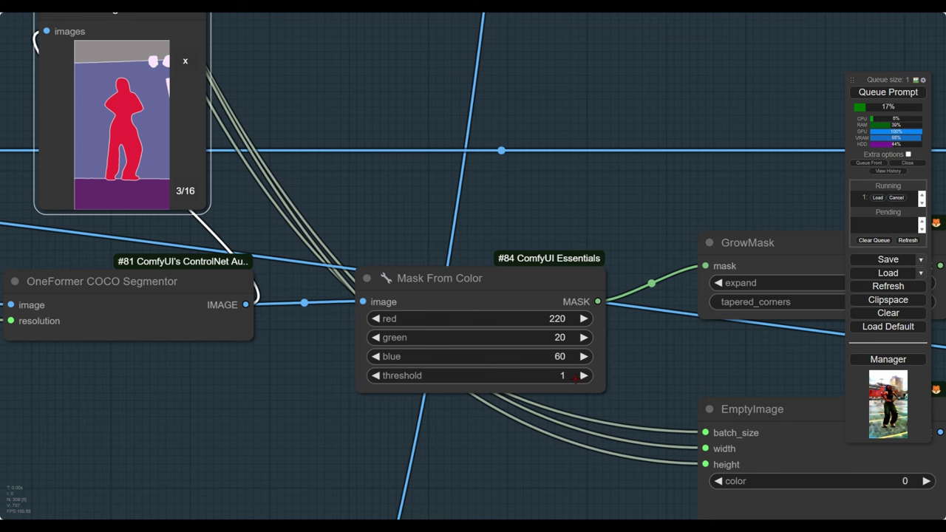
{"action": "scroll", "coordinate": [575, 379], "scroll_direction": "up", "scroll_amount": 1}
{"action": "scroll", "coordinate": [575, 378], "scroll_direction": "down", "scroll_amount": 1}
{"action": "left_click_drag", "start_coordinate": [654, 331], "coordinate": [262, 290]}
{"action": "left_click_drag", "start_coordinate": [339, 297], "coordinate": [170, 255]}
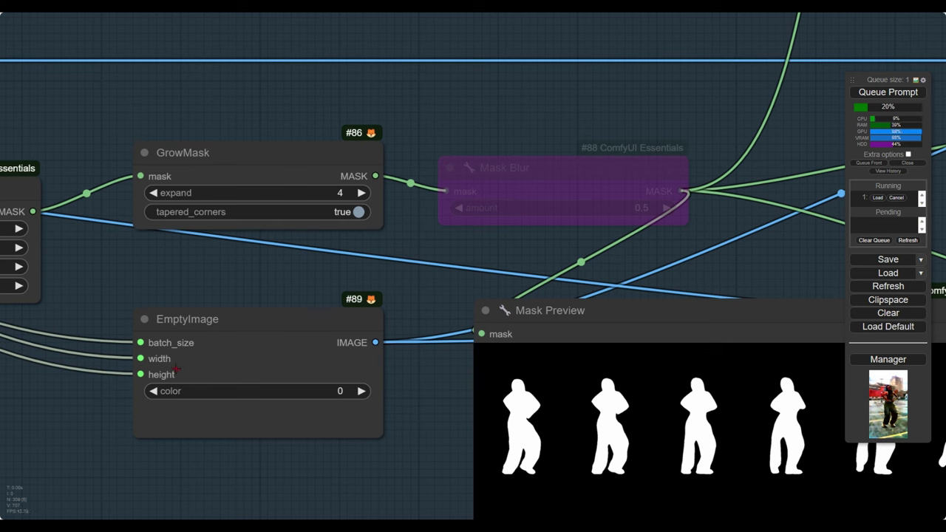
{"action": "scroll", "coordinate": [336, 280], "scroll_direction": "down", "scroll_amount": 2}
{"action": "left_click_drag", "start_coordinate": [432, 270], "coordinate": [214, 301]}
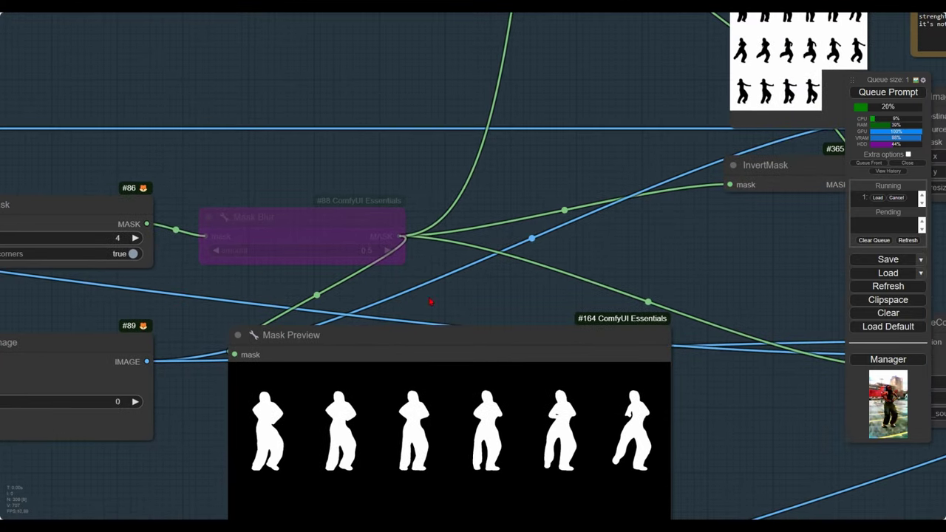
{"action": "left_click_drag", "start_coordinate": [431, 300], "coordinate": [210, 447]}
{"action": "scroll", "coordinate": [377, 313], "scroll_direction": "left", "scroll_amount": 10}
{"action": "scroll", "coordinate": [376, 313], "scroll_direction": "down", "scroll_amount": 6}
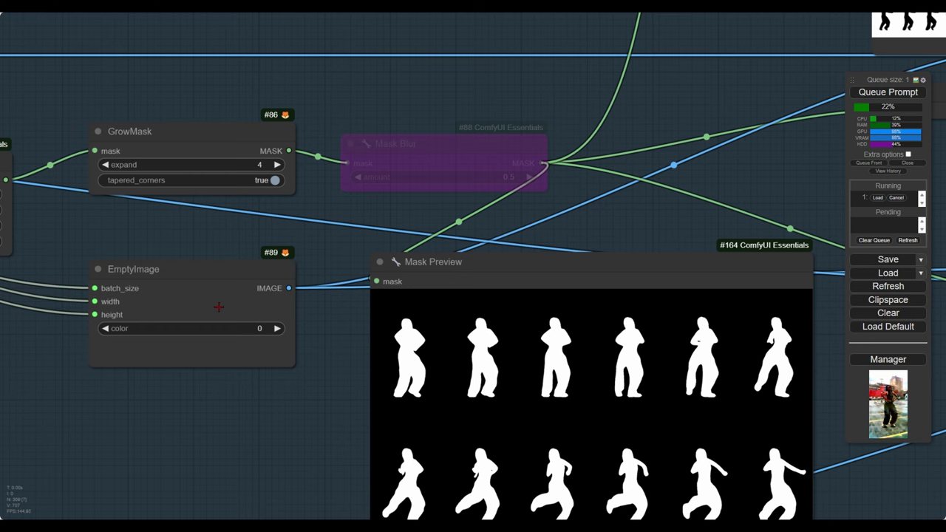
- Enlarge the ninth frame in the Preview Image node that shows the blacked-out dancer against the studio background
{"action": "scroll", "coordinate": [218, 306], "scroll_direction": "down", "scroll_amount": 5}
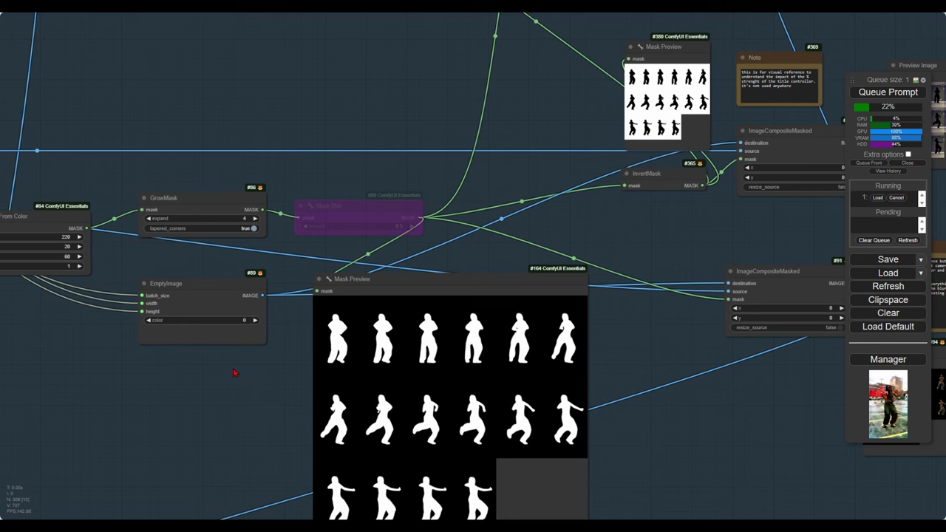
{"action": "left_click_drag", "start_coordinate": [222, 382], "coordinate": [150, 436]}
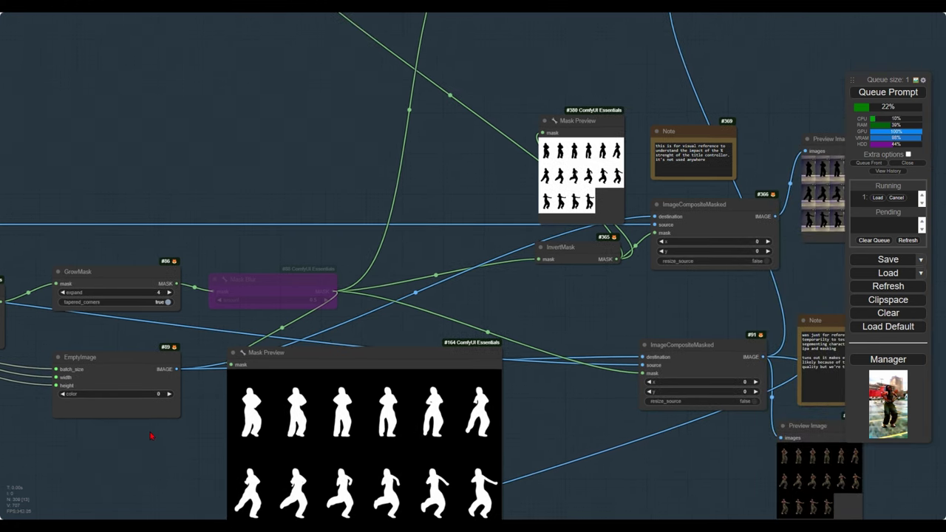
{"action": "left_click_drag", "start_coordinate": [470, 298], "coordinate": [276, 284]}
{"action": "left_click_drag", "start_coordinate": [492, 286], "coordinate": [210, 351]}
{"action": "scroll", "coordinate": [362, 254], "scroll_direction": "up", "scroll_amount": 15}
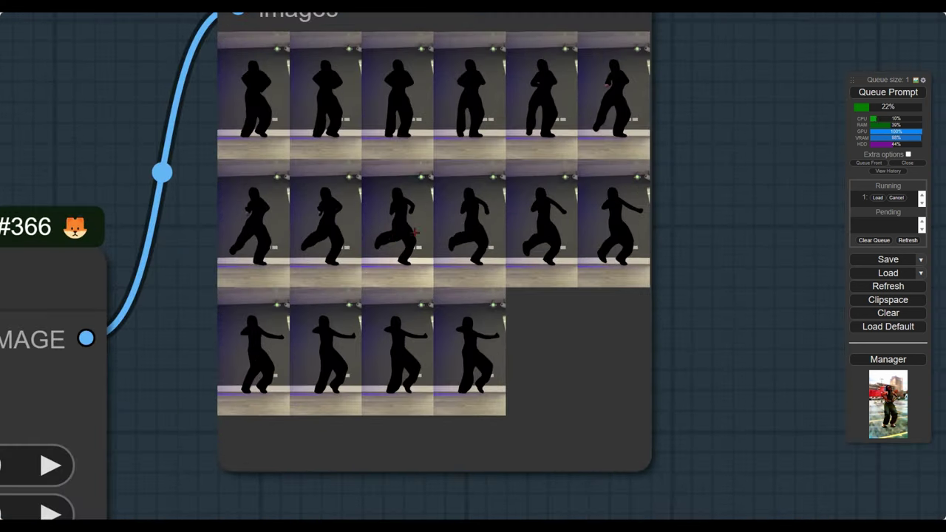
{"action": "left_click", "coordinate": [415, 235]}
{"action": "left_click_drag", "start_coordinate": [591, 192], "coordinate": [579, 249]}
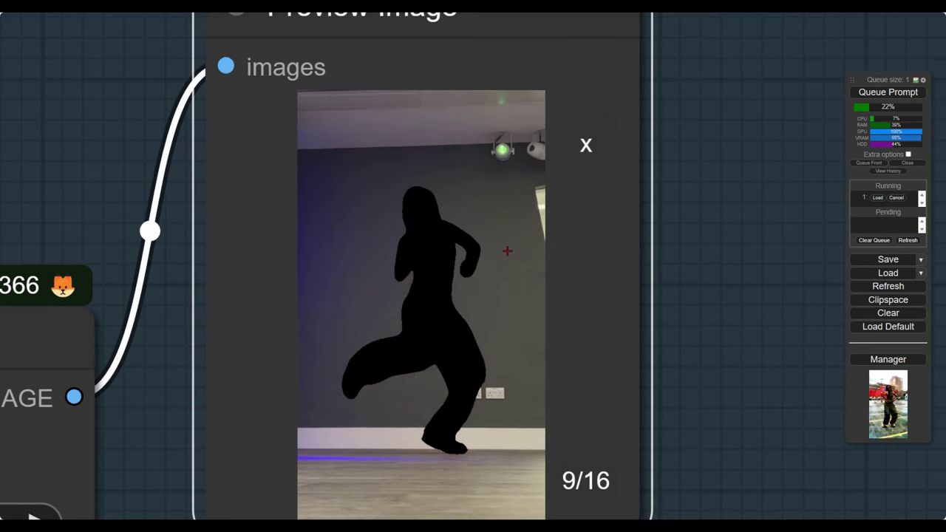
- Page through the frames of the blacked-out dancer preview, stopping at frame 11
{"action": "left_click", "coordinate": [566, 484]}
{"action": "left_click", "coordinate": [567, 485]}
{"action": "left_click", "coordinate": [568, 485]}
{"action": "left_click", "coordinate": [568, 486]}
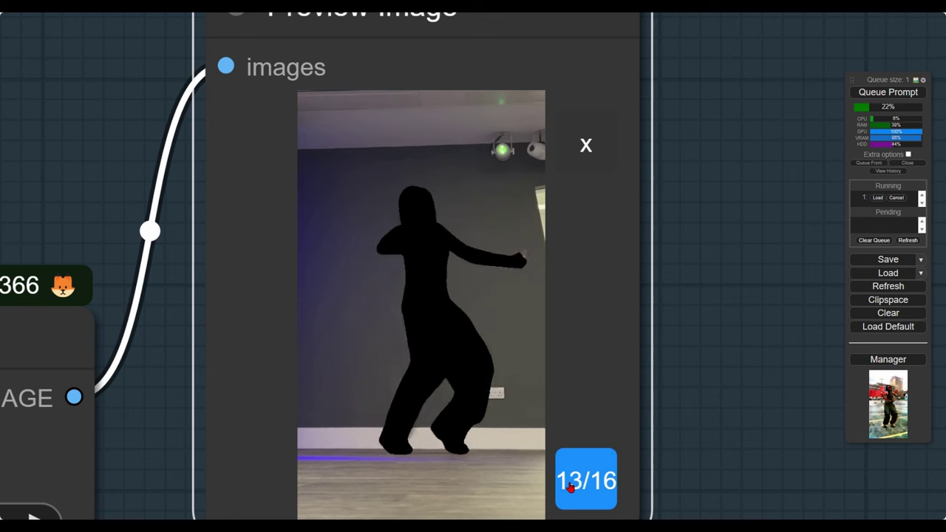
{"action": "left_click", "coordinate": [568, 487]}
{"action": "left_click", "coordinate": [569, 487]}
{"action": "left_click", "coordinate": [570, 487]}
{"action": "left_click", "coordinate": [570, 486]}
{"action": "left_click", "coordinate": [573, 486]}
{"action": "left_click", "coordinate": [575, 486]}
{"action": "left_click", "coordinate": [575, 486]}
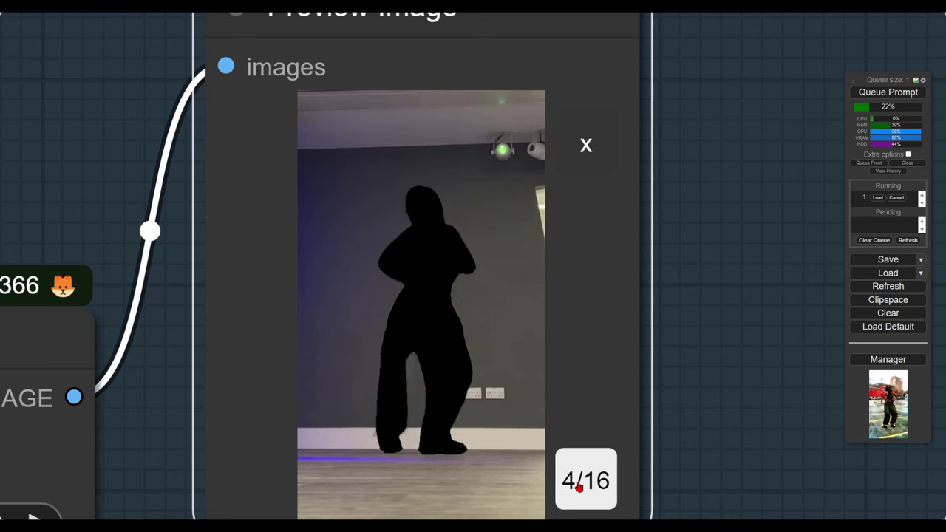
{"action": "left_click", "coordinate": [580, 486]}
{"action": "left_click", "coordinate": [579, 487]}
{"action": "left_click", "coordinate": [580, 486]}
{"action": "left_click", "coordinate": [580, 486]}
{"action": "left_click", "coordinate": [580, 486]}
{"action": "left_click", "coordinate": [580, 486]}
{"action": "left_click", "coordinate": [580, 487]}
- Enlarge the tenth frame in the Preview Image node that shows the cut-out dancer on black
{"action": "scroll", "coordinate": [650, 369], "scroll_direction": "down", "scroll_amount": 3}
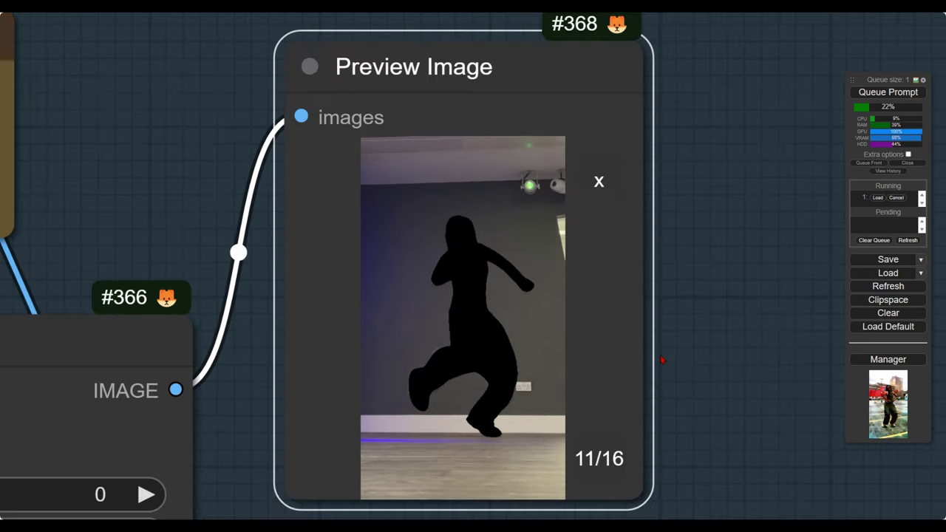
{"action": "left_click_drag", "start_coordinate": [444, 475], "coordinate": [435, 153]}
{"action": "scroll", "coordinate": [453, 274], "scroll_direction": "down", "scroll_amount": 9}
{"action": "scroll", "coordinate": [453, 234], "scroll_direction": "down", "scroll_amount": 2}
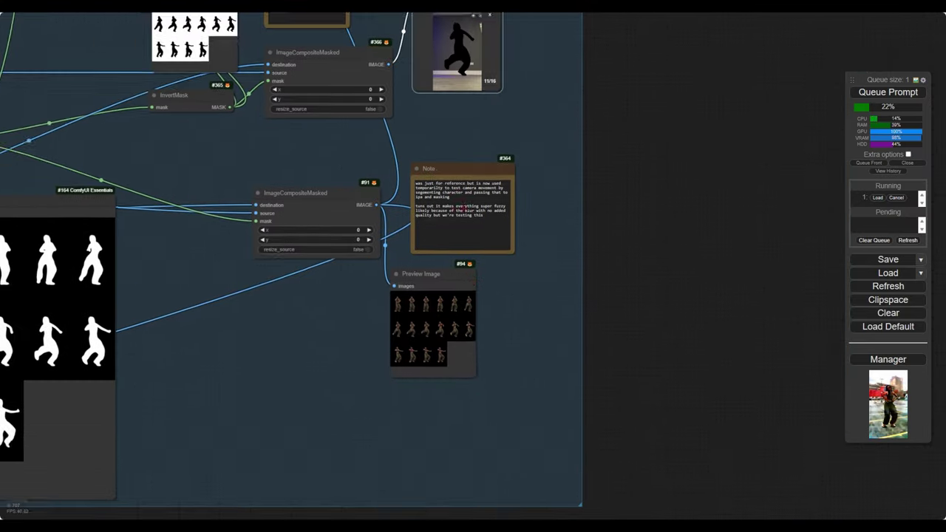
{"action": "left_click_drag", "start_coordinate": [444, 328], "coordinate": [435, 251]}
{"action": "scroll", "coordinate": [435, 251], "scroll_direction": "up", "scroll_amount": 2}
{"action": "scroll", "coordinate": [435, 252], "scroll_direction": "up", "scroll_amount": 12}
{"action": "left_click", "coordinate": [418, 300]}
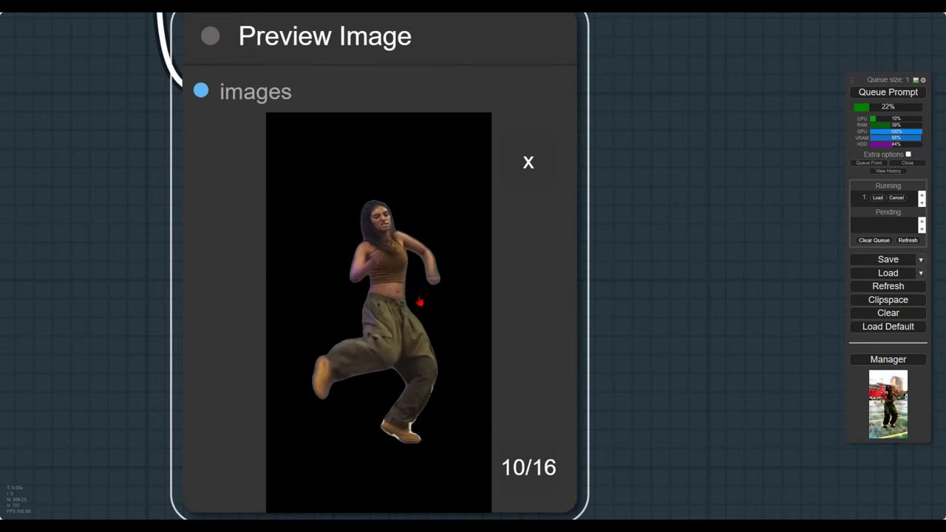
- Cycle repeatedly through the frames of the cut-out dancer preview to check the segmentation around the body
{"action": "left_click", "coordinate": [544, 467]}
{"action": "left_click", "coordinate": [544, 470]}
{"action": "left_click", "coordinate": [545, 470]}
{"action": "left_click", "coordinate": [546, 470]}
{"action": "left_click", "coordinate": [545, 470]}
{"action": "left_click", "coordinate": [545, 470]}
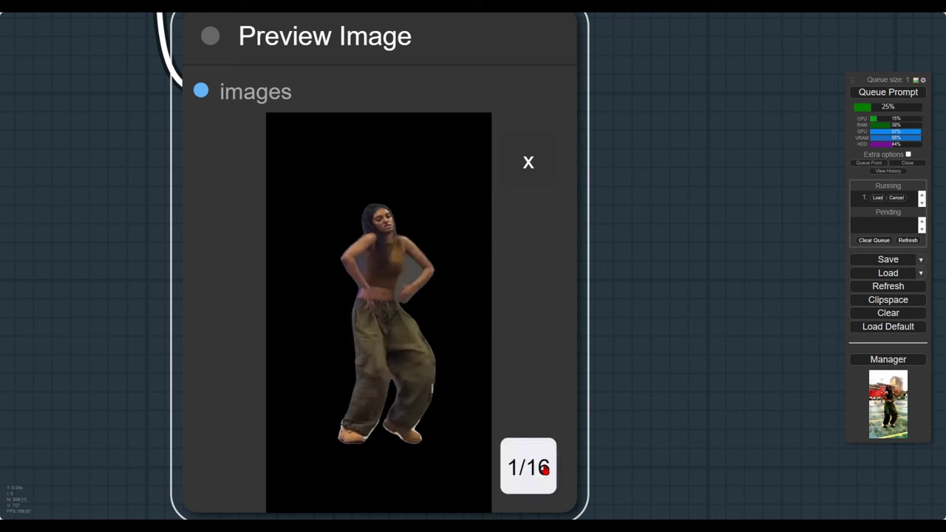
{"action": "left_click", "coordinate": [545, 470]}
{"action": "left_click", "coordinate": [546, 470]}
{"action": "left_click", "coordinate": [544, 470]}
{"action": "double_click", "coordinate": [544, 471]}
{"action": "left_click", "coordinate": [544, 471]}
{"action": "double_click", "coordinate": [544, 471]}
{"action": "left_click", "coordinate": [545, 471]}
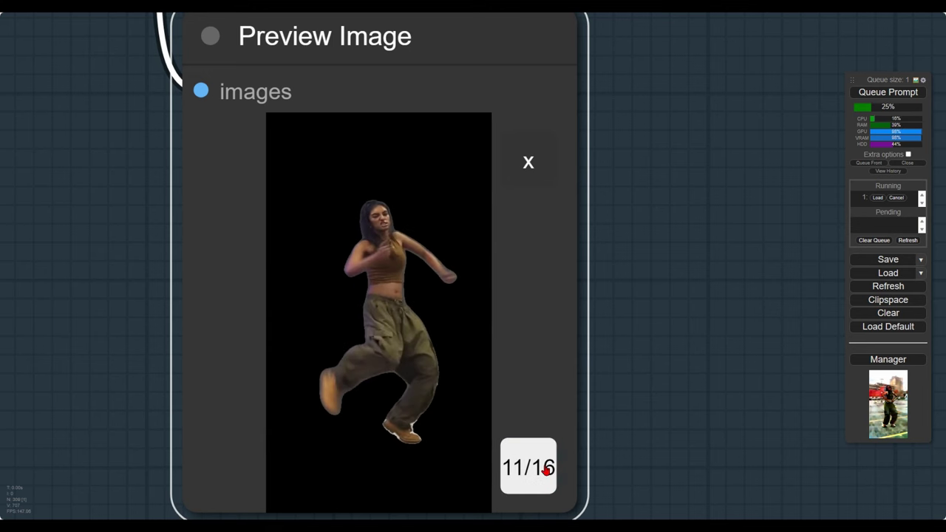
{"action": "double_click", "coordinate": [546, 470]}
{"action": "left_click", "coordinate": [546, 470]}
{"action": "double_click", "coordinate": [545, 470]}
{"action": "left_click", "coordinate": [545, 471]}
{"action": "double_click", "coordinate": [545, 471]}
{"action": "double_click", "coordinate": [545, 470]}
{"action": "left_click", "coordinate": [544, 471]}
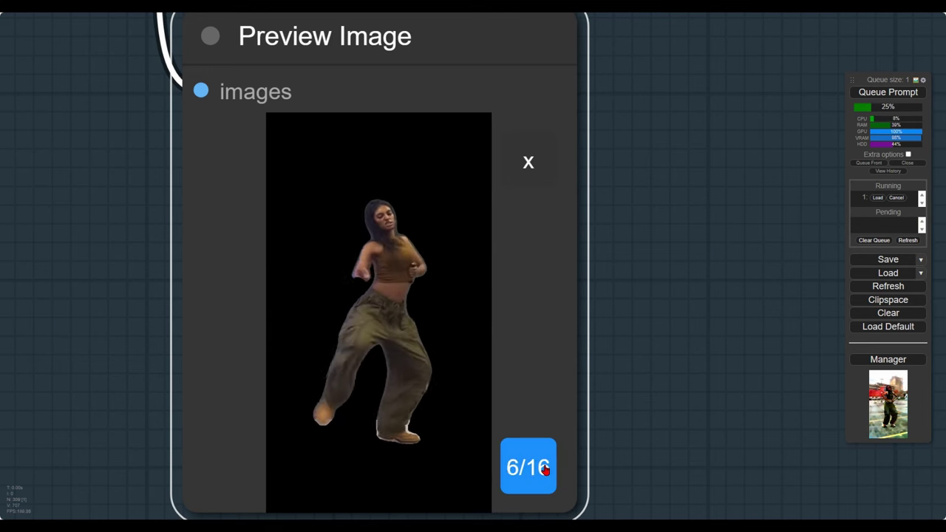
{"action": "double_click", "coordinate": [545, 471]}
{"action": "left_click", "coordinate": [545, 471]}
{"action": "double_click", "coordinate": [545, 471]}
{"action": "left_click", "coordinate": [544, 471]}
{"action": "double_click", "coordinate": [544, 471]}
{"action": "left_click", "coordinate": [544, 470]}
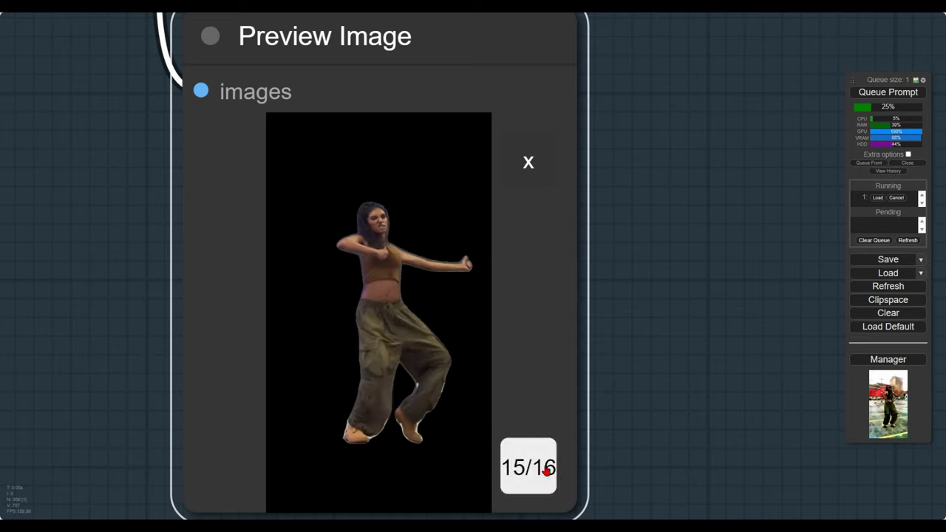
{"action": "double_click", "coordinate": [544, 471]}
{"action": "left_click", "coordinate": [545, 470]}
{"action": "double_click", "coordinate": [545, 471]}
- Review the whole segmentation group, from the OneFormer COCO Segmentor to its outputs toward the background group
{"action": "scroll", "coordinate": [655, 333], "scroll_direction": "down", "scroll_amount": 10}
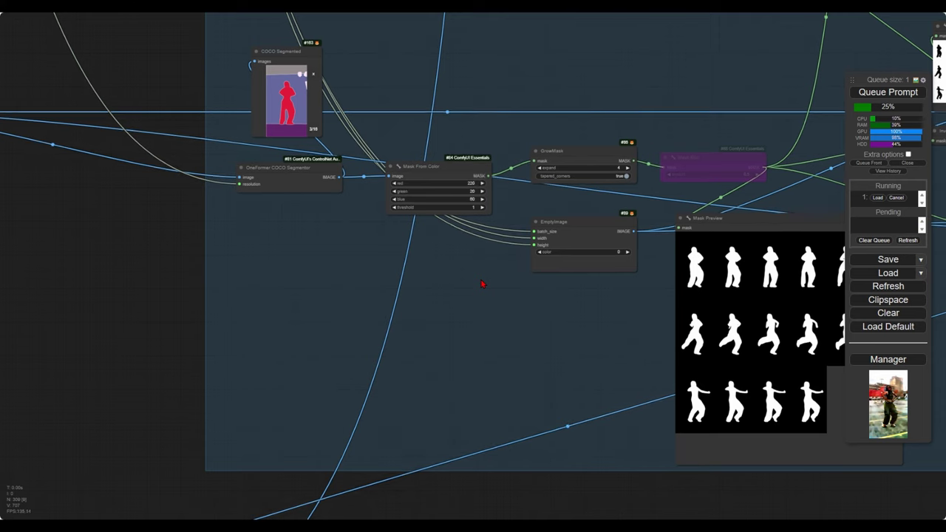
{"action": "left_click_drag", "start_coordinate": [481, 284], "coordinate": [237, 316]}
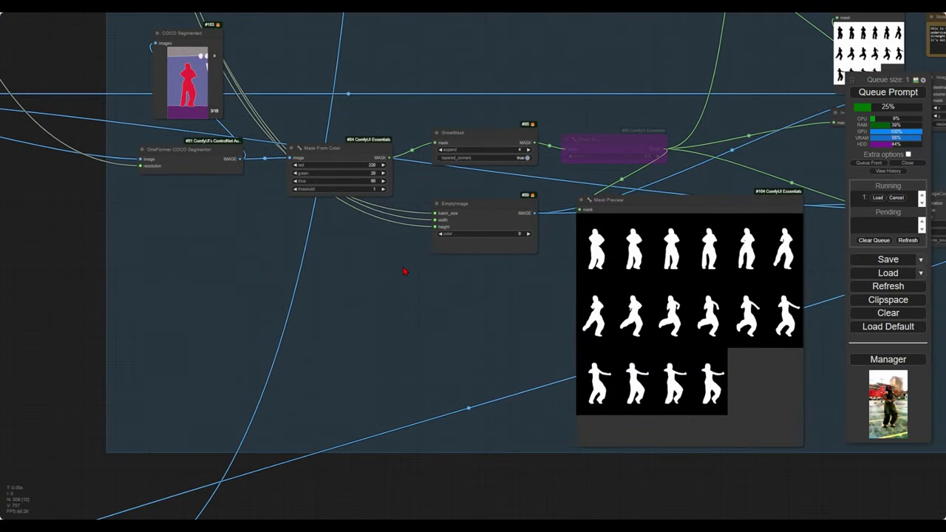
{"action": "scroll", "coordinate": [466, 274], "scroll_direction": "down", "scroll_amount": 10}
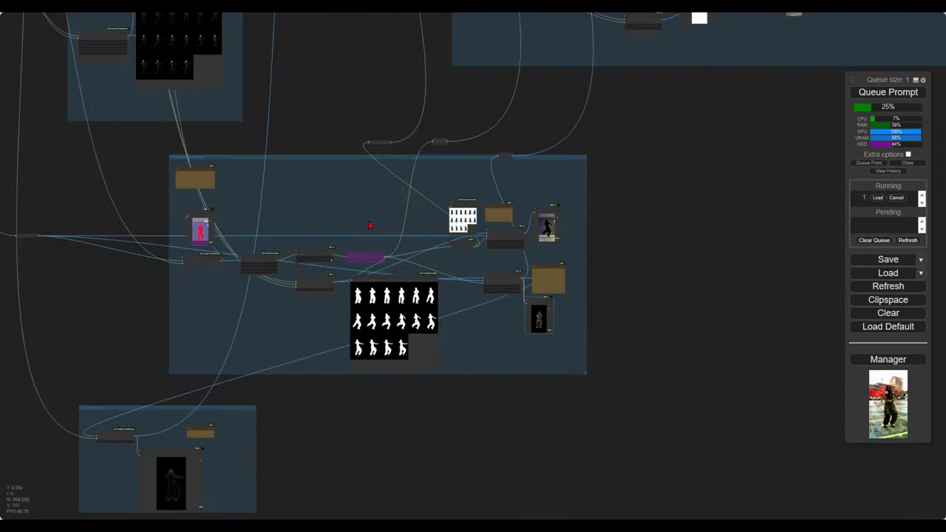
{"action": "left_click_drag", "start_coordinate": [653, 260], "coordinate": [512, 412]}
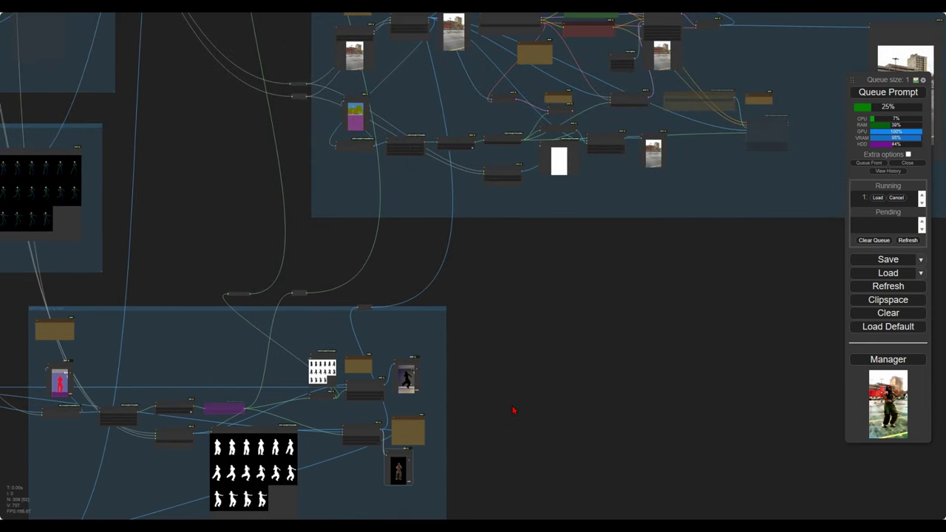
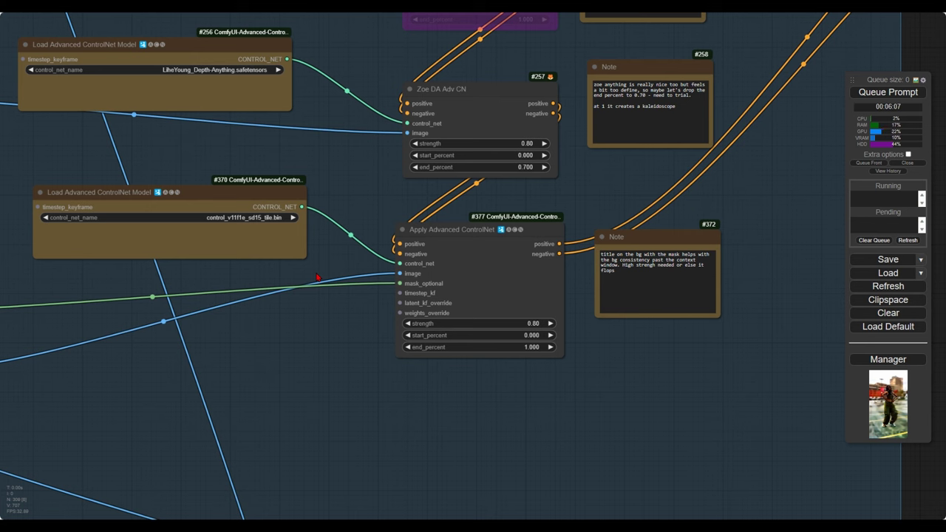
- Trace the tile ControlNet's background image input to the BG Creator group and inspect its Load Image node
{"action": "left_click_drag", "start_coordinate": [316, 276], "coordinate": [339, 252]}
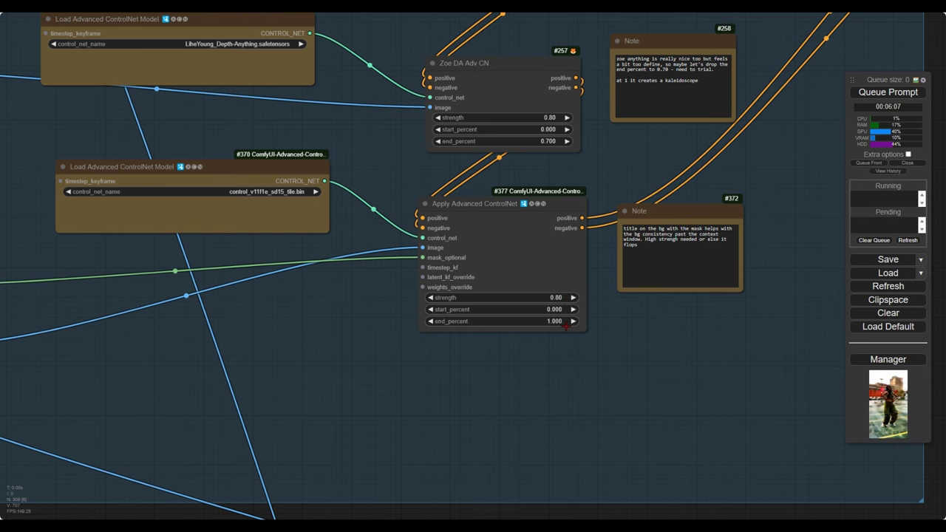
{"action": "scroll", "coordinate": [566, 326], "scroll_direction": "down", "scroll_amount": 1}
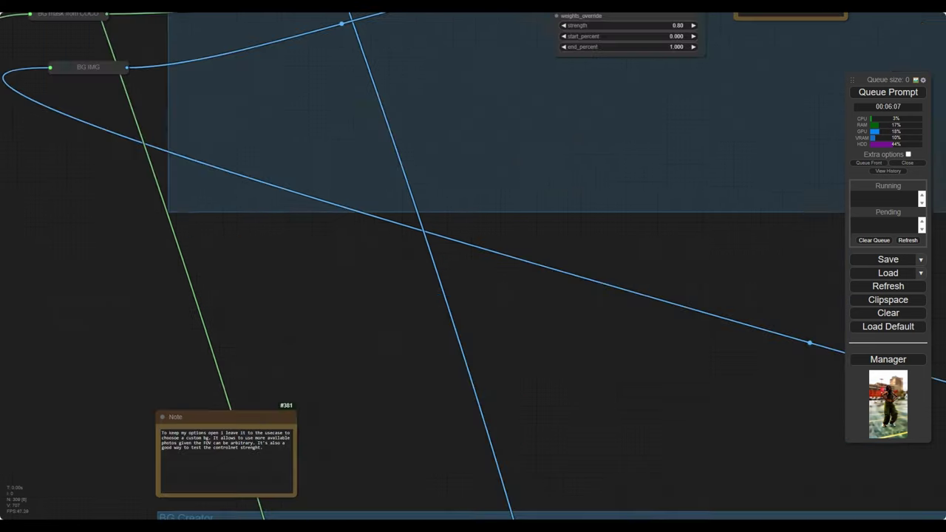
{"action": "left_click_drag", "start_coordinate": [354, 487], "coordinate": [426, 325]}
{"action": "left_click_drag", "start_coordinate": [387, 510], "coordinate": [427, 351]}
{"action": "scroll", "coordinate": [425, 179], "scroll_direction": "up", "scroll_amount": 12}
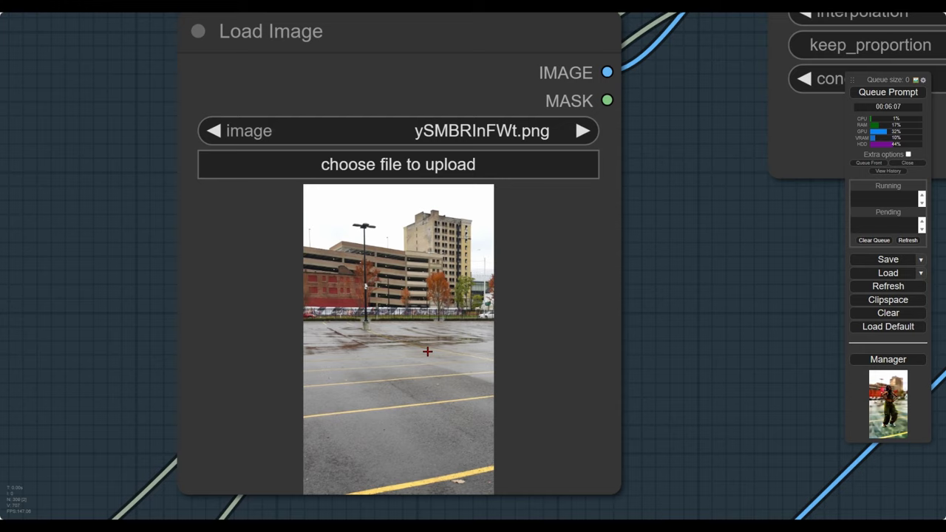
- Examine the BG Creator's Image Resize node and its resized parking lot preview
{"action": "scroll", "coordinate": [426, 349], "scroll_direction": "down", "scroll_amount": 6}
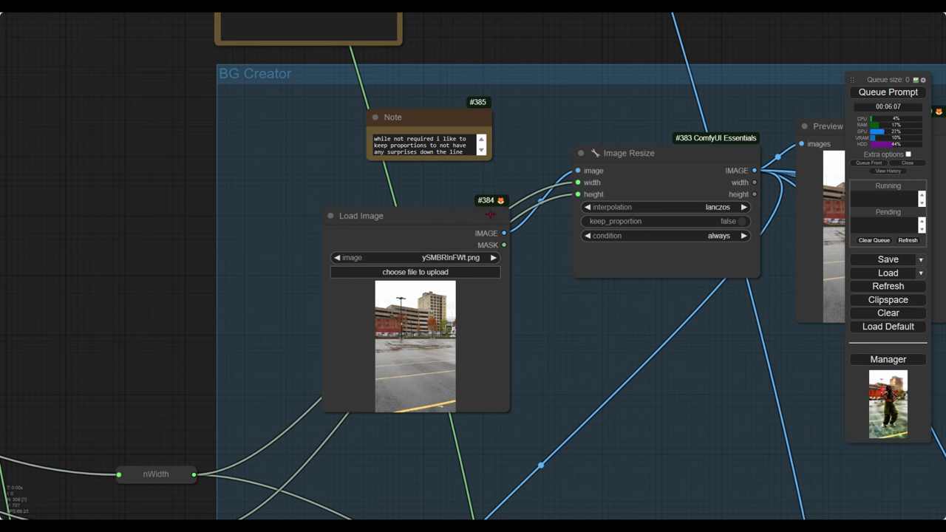
{"action": "left_click_drag", "start_coordinate": [648, 317], "coordinate": [511, 261]}
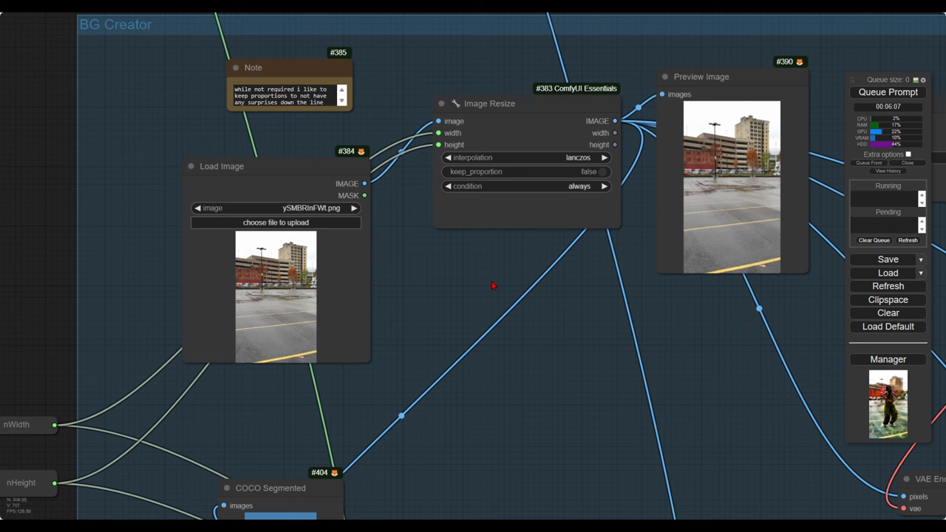
{"action": "left_click_drag", "start_coordinate": [547, 333], "coordinate": [416, 273]}
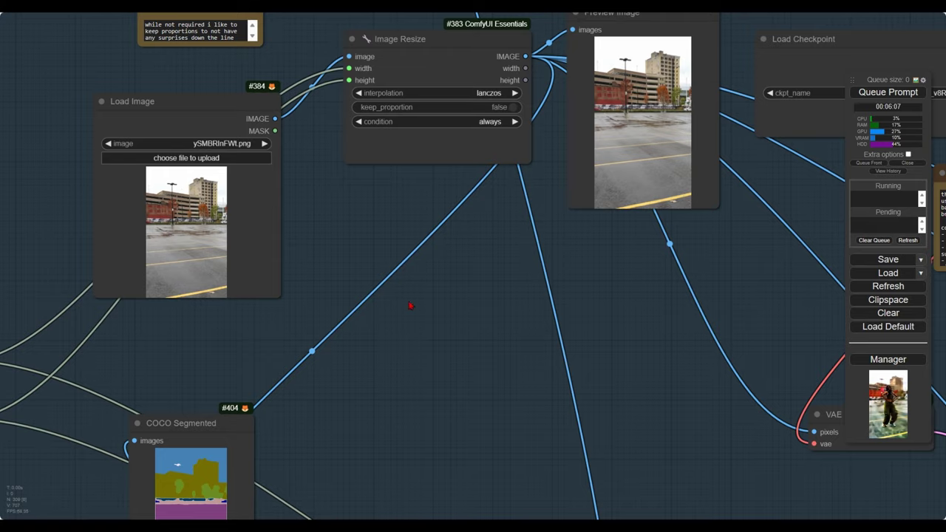
- Follow the BG Creator's mask chain from the COCO Segmentor through GrowMask and Mask Blur to VAE Encode (for Inpainting)
{"action": "left_click_drag", "start_coordinate": [410, 308], "coordinate": [526, 104]}
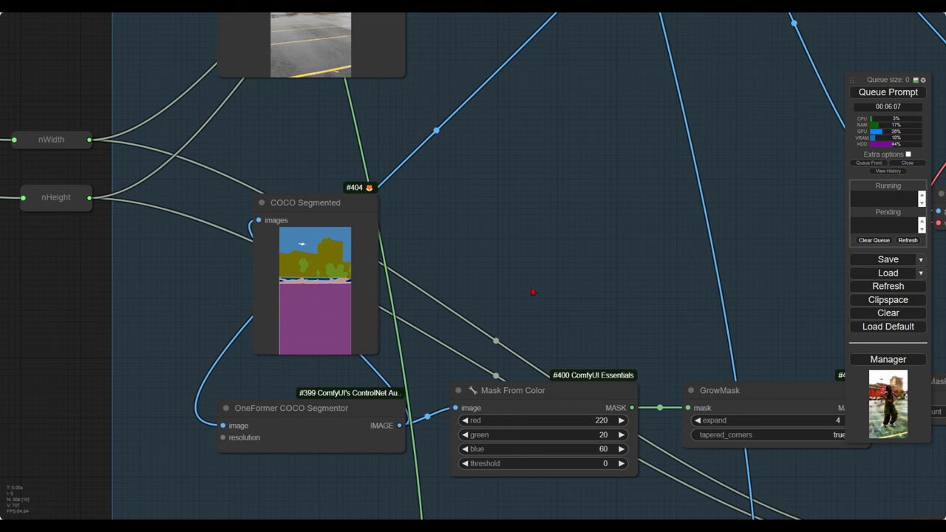
{"action": "left_click_drag", "start_coordinate": [596, 274], "coordinate": [330, 214]}
{"action": "left_click_drag", "start_coordinate": [397, 266], "coordinate": [194, 189]}
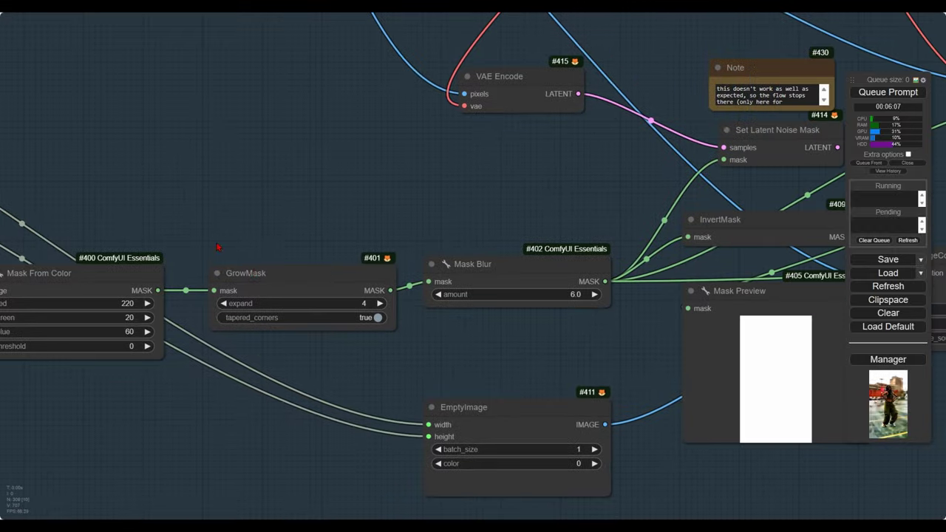
{"action": "left_click_drag", "start_coordinate": [460, 227], "coordinate": [166, 224]}
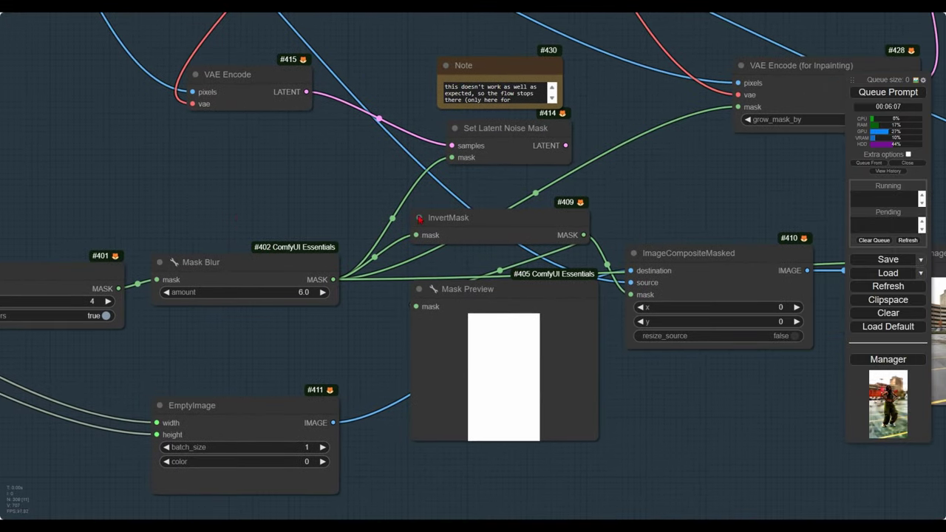
{"action": "left_click_drag", "start_coordinate": [416, 179], "coordinate": [198, 178]}
{"action": "left_click_drag", "start_coordinate": [435, 199], "coordinate": [276, 324]}
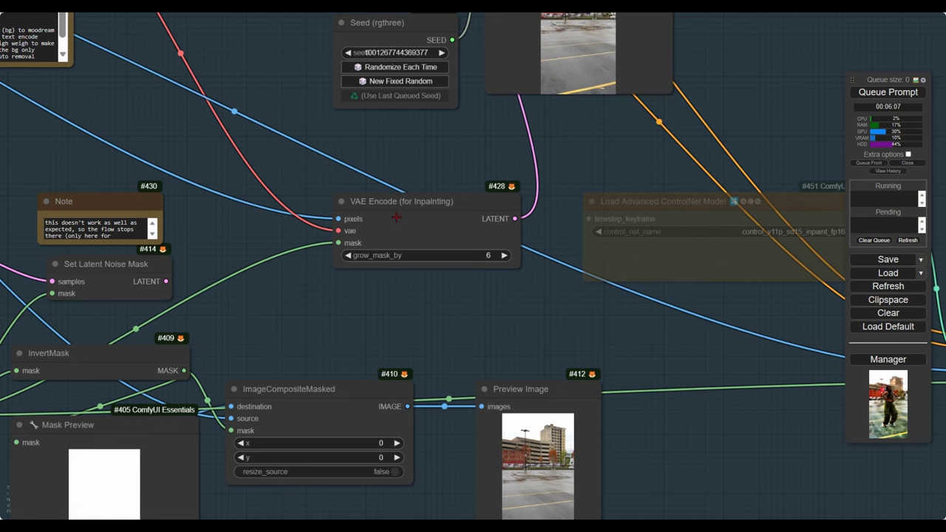
- Examine the background inpainting setup: the checkpoint, the moondream note, both text prompts, the KSampler and the seed
{"action": "left_click_drag", "start_coordinate": [260, 125], "coordinate": [659, 230]}
{"action": "scroll", "coordinate": [555, 246], "scroll_direction": "down", "scroll_amount": 3}
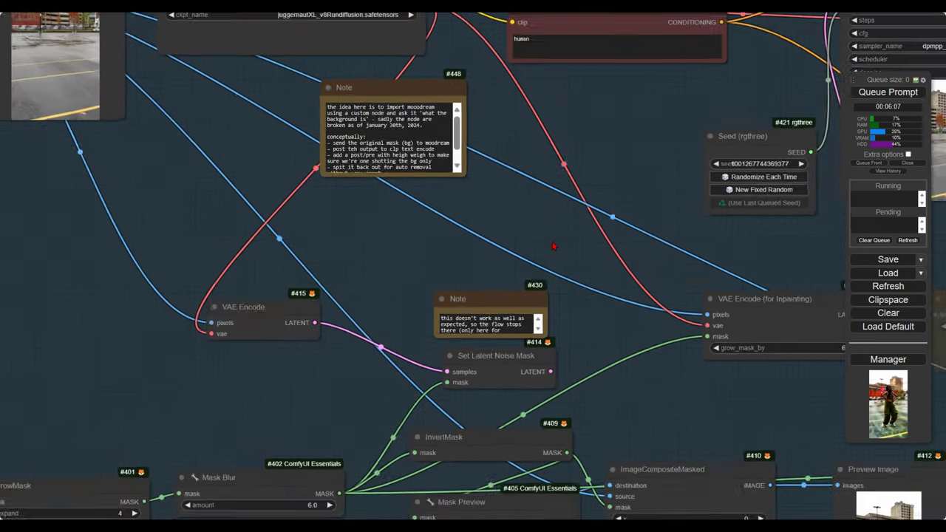
{"action": "left_click_drag", "start_coordinate": [548, 206], "coordinate": [550, 321]}
{"action": "scroll", "coordinate": [326, 171], "scroll_direction": "up", "scroll_amount": 3}
{"action": "left_click_drag", "start_coordinate": [383, 198], "coordinate": [126, 162]}
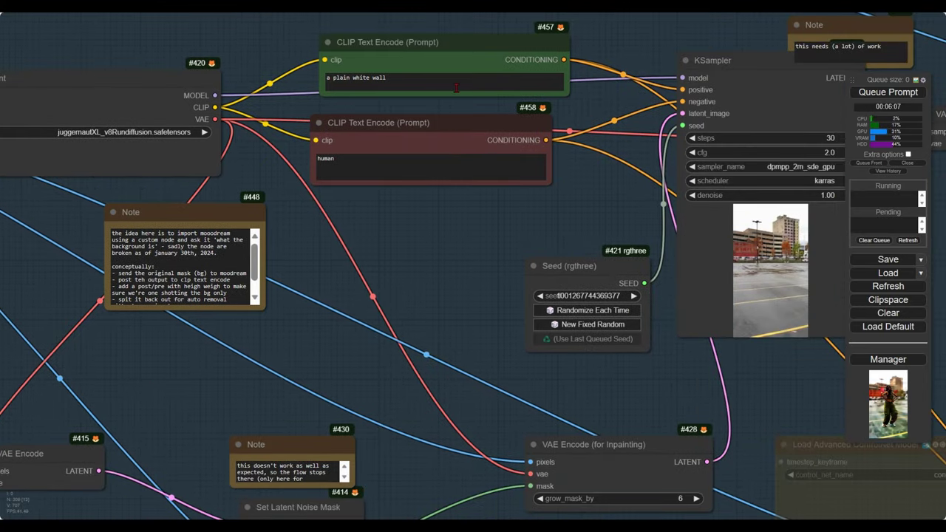
{"action": "scroll", "coordinate": [501, 211], "scroll_direction": "up", "scroll_amount": 1}
{"action": "left_click_drag", "start_coordinate": [501, 211], "coordinate": [405, 94]}
{"action": "scroll", "coordinate": [406, 94], "scroll_direction": "down", "scroll_amount": 5}
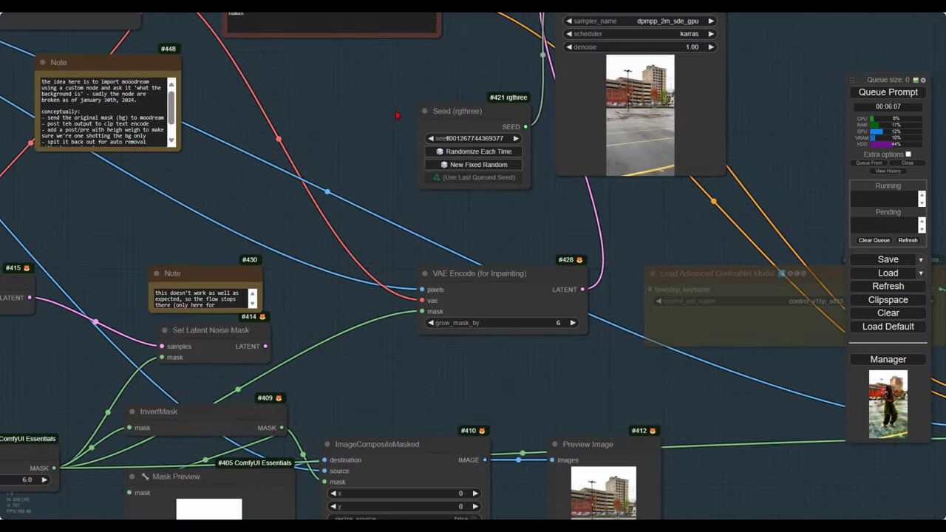
- Inspect the BG Creator's Mask Preview and the preview image of its ImageCompositeMasked output
{"action": "left_click_drag", "start_coordinate": [339, 317], "coordinate": [500, 106]}
{"action": "scroll", "coordinate": [491, 158], "scroll_direction": "up", "scroll_amount": 5}
{"action": "scroll", "coordinate": [406, 227], "scroll_direction": "up", "scroll_amount": 6}
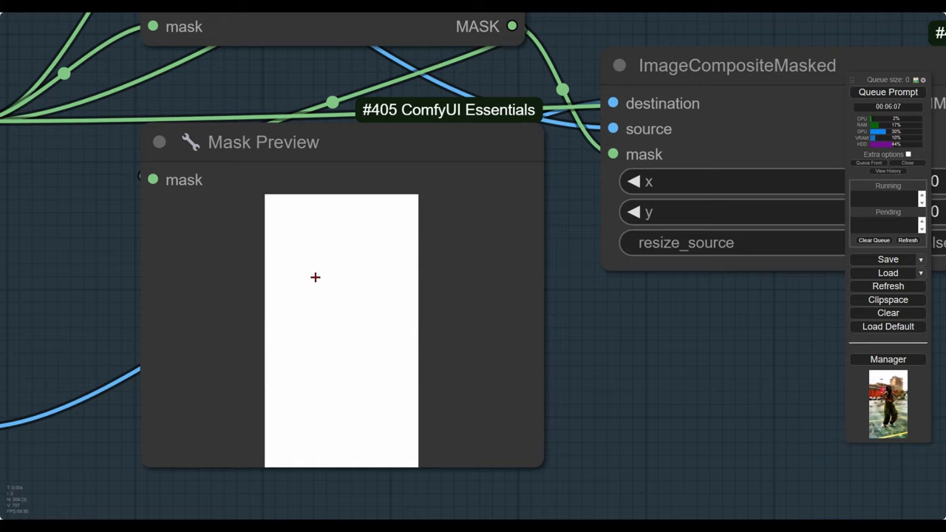
{"action": "scroll", "coordinate": [365, 291], "scroll_direction": "down", "scroll_amount": 8}
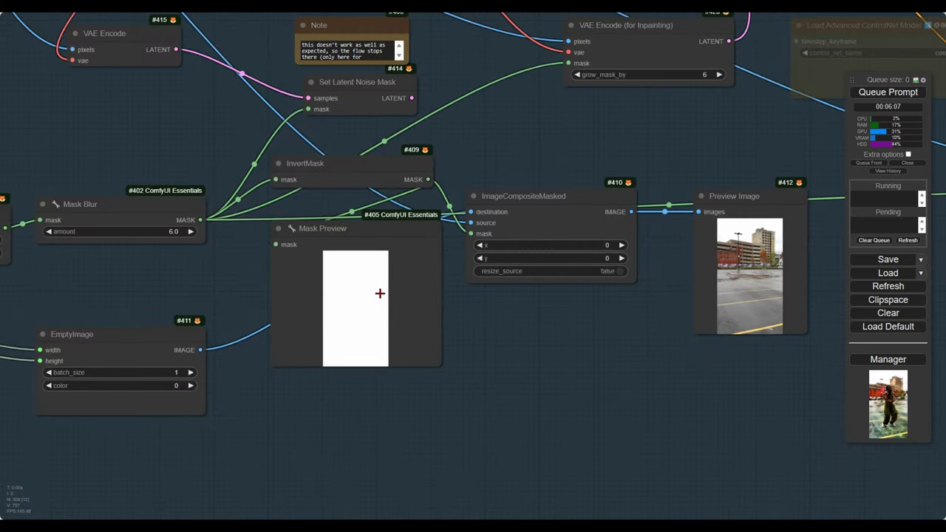
{"action": "left_click_drag", "start_coordinate": [552, 311], "coordinate": [245, 391]}
{"action": "scroll", "coordinate": [430, 338], "scroll_direction": "up", "scroll_amount": 7}
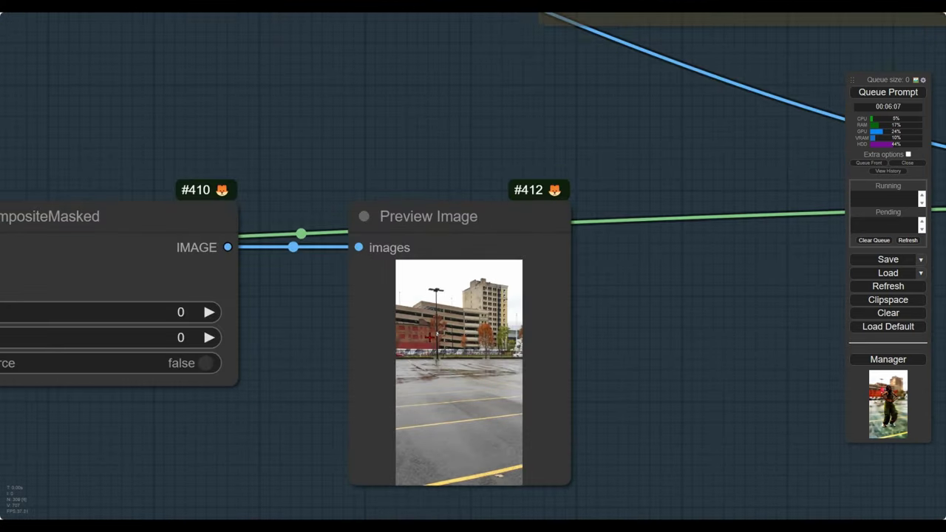
{"action": "scroll", "coordinate": [428, 337], "scroll_direction": "down", "scroll_amount": 6}
{"action": "scroll", "coordinate": [429, 337], "scroll_direction": "up", "scroll_amount": 1}
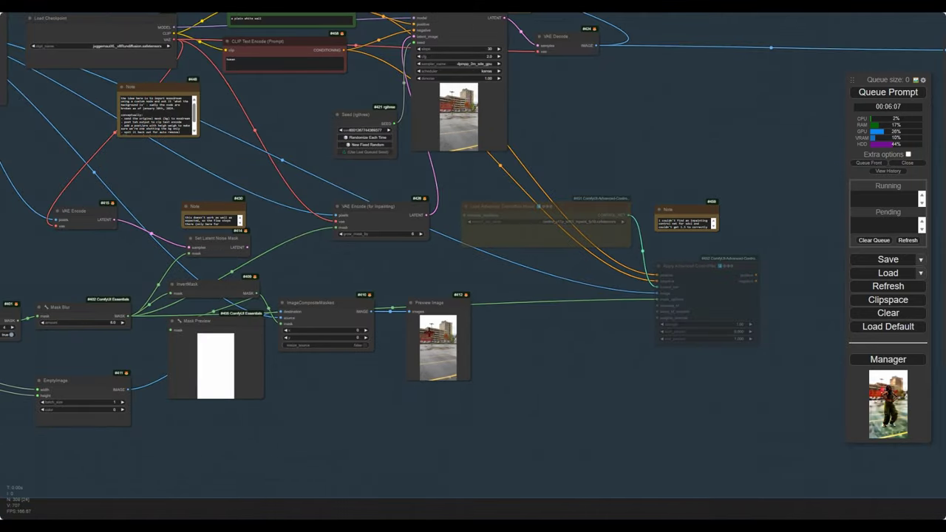
- Inspect the BG Creator's disabled inpaint ControlNet nodes, the large preview of its decoded background and the moondream note
{"action": "left_click_drag", "start_coordinate": [428, 294], "coordinate": [444, 350]}
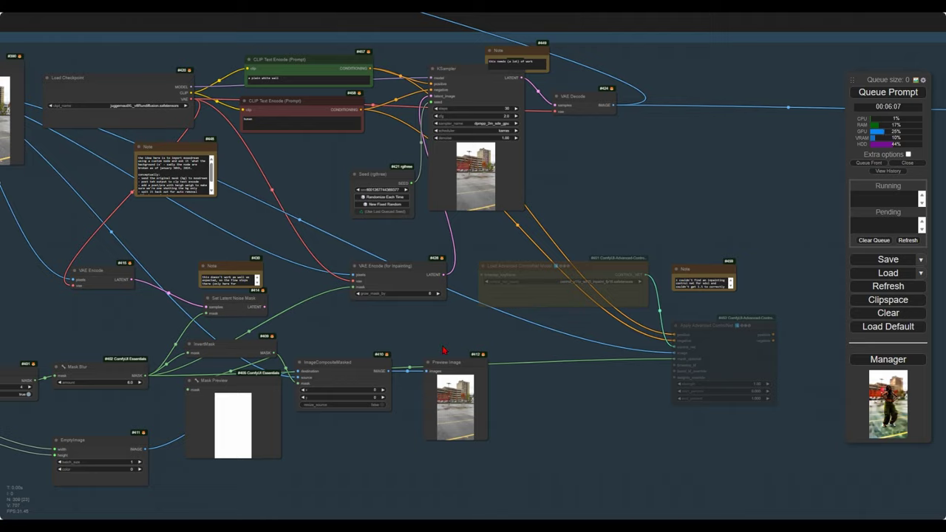
{"action": "left_click_drag", "start_coordinate": [696, 221], "coordinate": [519, 222]}
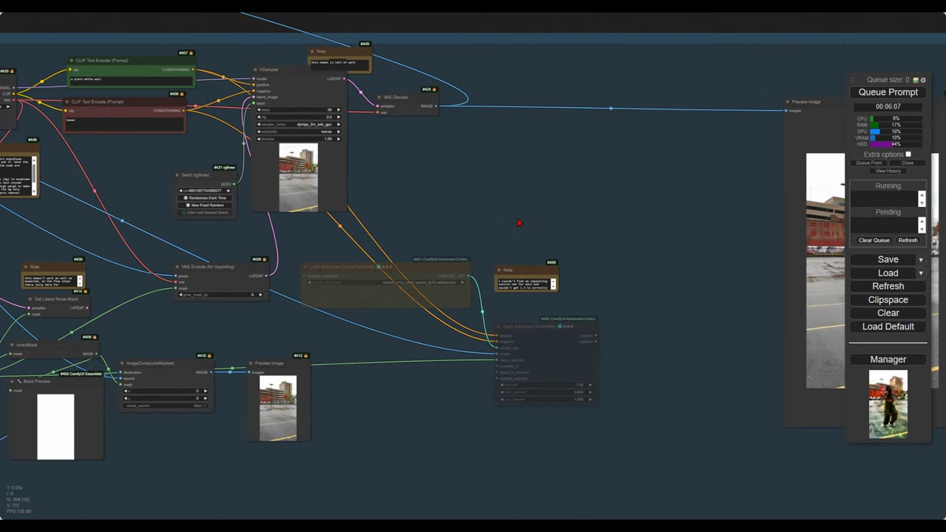
{"action": "scroll", "coordinate": [518, 223], "scroll_direction": "right", "scroll_amount": 5}
{"action": "scroll", "coordinate": [243, 206], "scroll_direction": "left", "scroll_amount": 3}
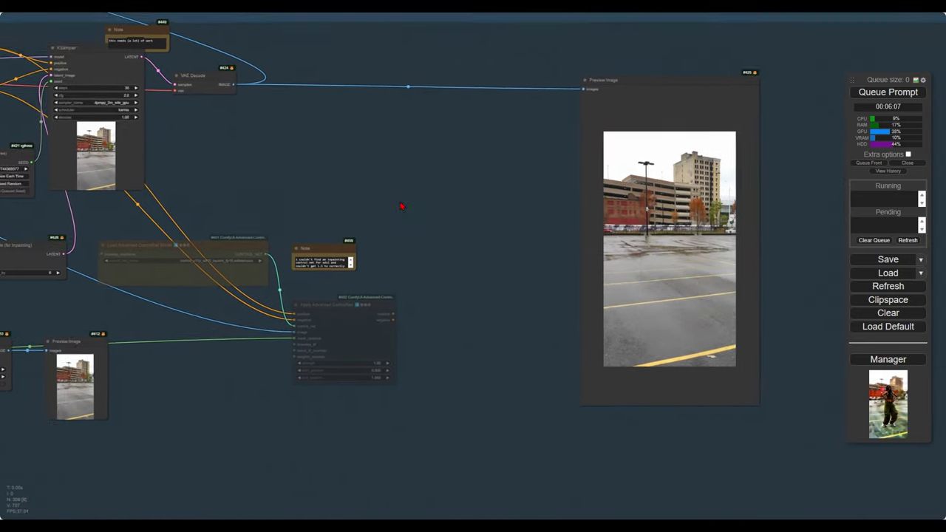
{"action": "left_click_drag", "start_coordinate": [413, 207], "coordinate": [544, 211]}
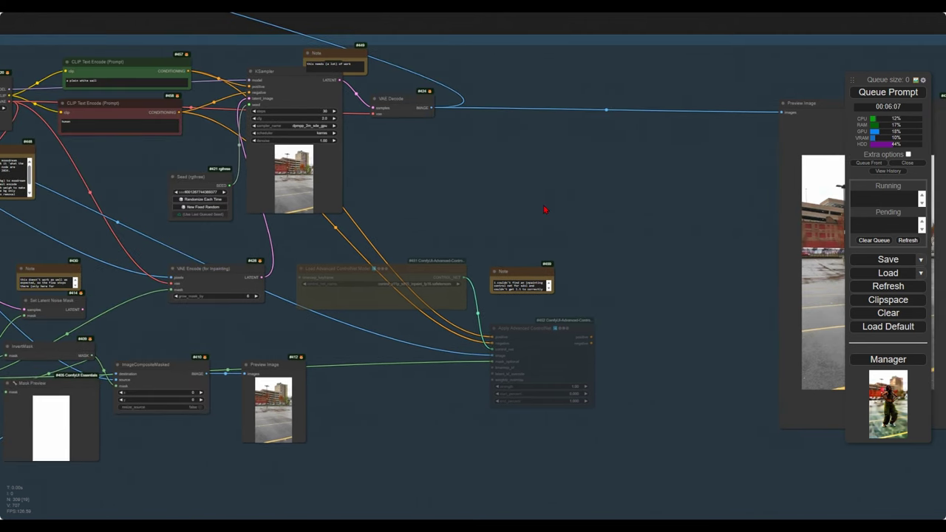
{"action": "left_click_drag", "start_coordinate": [451, 206], "coordinate": [688, 208]}
{"action": "scroll", "coordinate": [230, 179], "scroll_direction": "down", "scroll_amount": 1}
{"action": "left_click", "coordinate": [231, 178]}
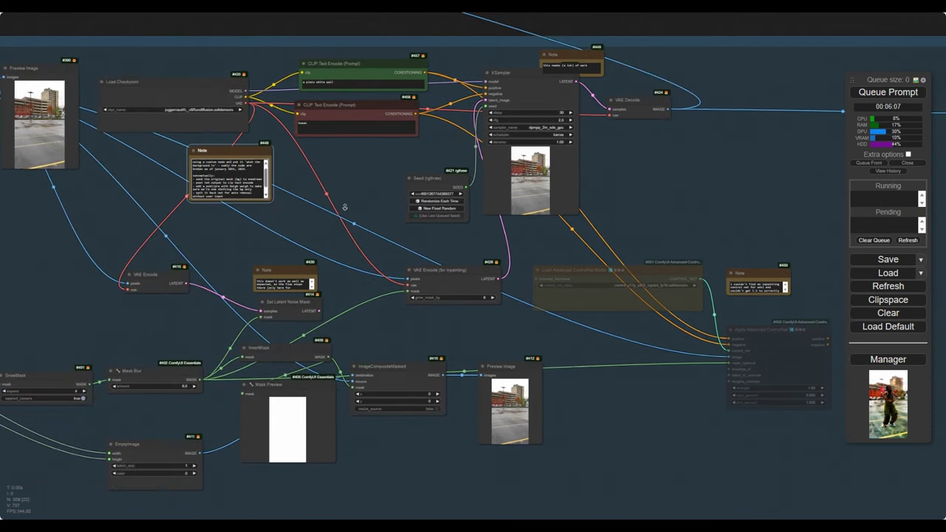
- Examine the neighbouring group with the abandoned second KSampler idea and return to the BG Creator's large background preview
{"action": "left_click_drag", "start_coordinate": [367, 233], "coordinate": [236, 229]}
{"action": "left_click_drag", "start_coordinate": [715, 203], "coordinate": [484, 197]}
{"action": "scroll", "coordinate": [484, 197], "scroll_direction": "down", "scroll_amount": 2}
{"action": "scroll", "coordinate": [484, 196], "scroll_direction": "down", "scroll_amount": 5}
{"action": "scroll", "coordinate": [495, 193], "scroll_direction": "right", "scroll_amount": 10}
{"action": "scroll", "coordinate": [508, 191], "scroll_direction": "up", "scroll_amount": 3}
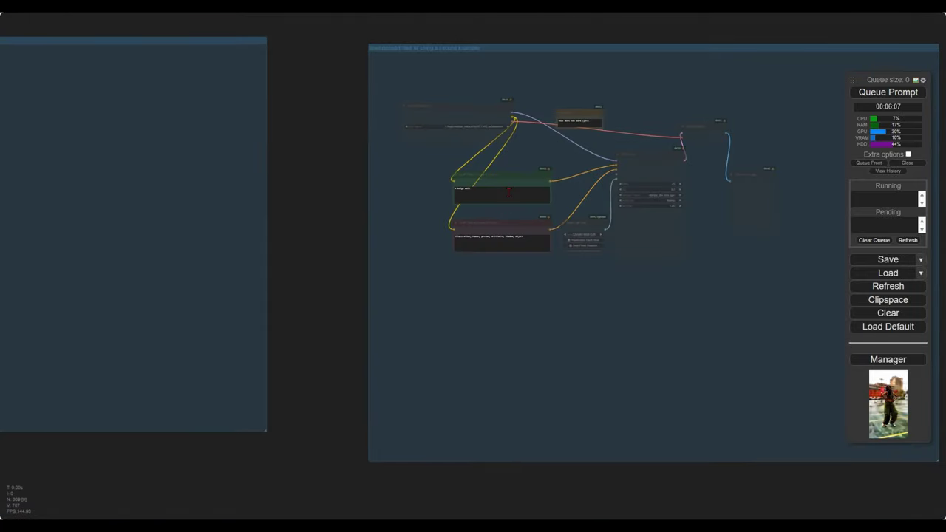
{"action": "scroll", "coordinate": [515, 163], "scroll_direction": "up", "scroll_amount": 4}
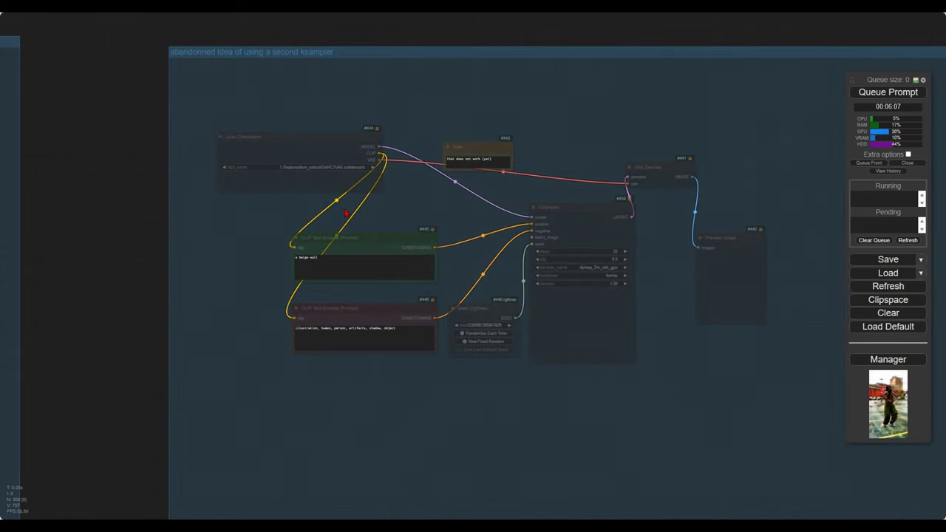
{"action": "scroll", "coordinate": [387, 193], "scroll_direction": "down", "scroll_amount": 3}
{"action": "left_click_drag", "start_coordinate": [192, 207], "coordinate": [628, 187]}
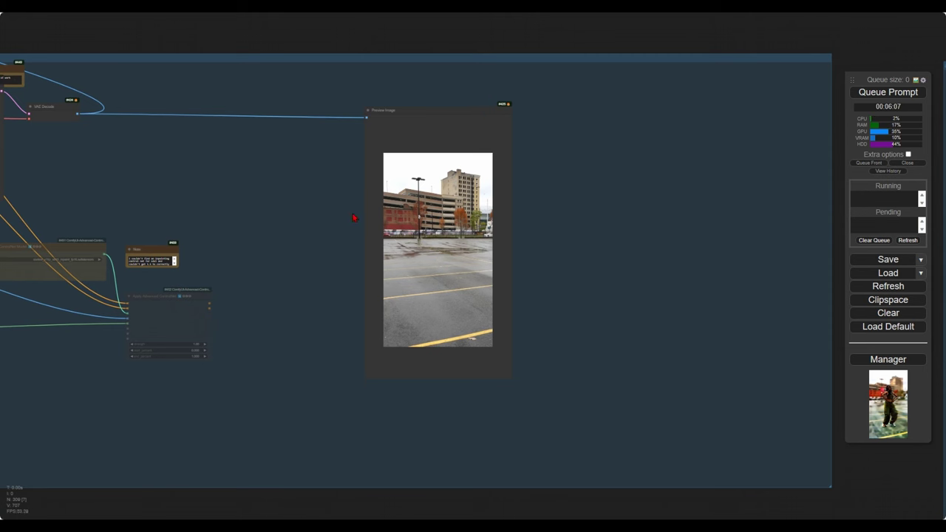
{"action": "left_click_drag", "start_coordinate": [353, 217], "coordinate": [569, 232]}
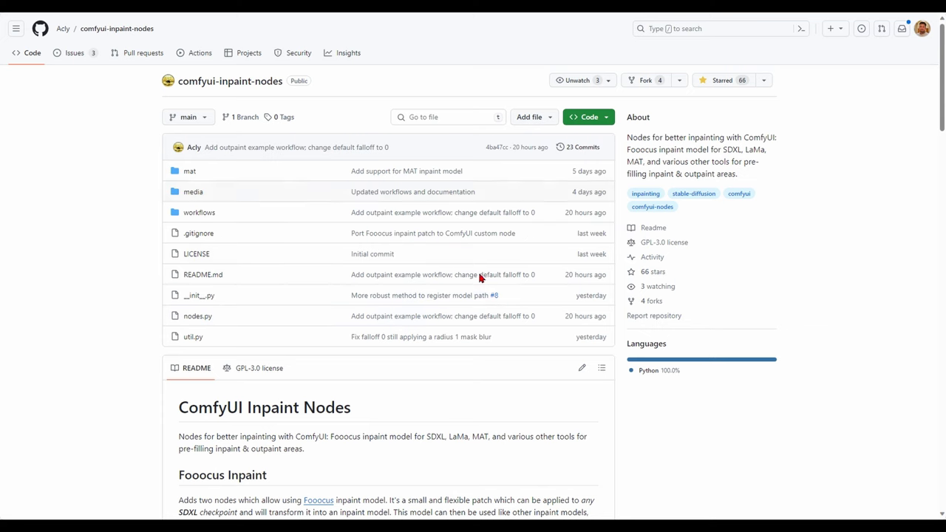
- Read the comfyui-inpaint-nodes README on GitHub, covering Fooocus inpaint, inpaint conditioning, and the LaMa and MAT examples
{"action": "scroll", "coordinate": [433, 274], "scroll_direction": "down", "scroll_amount": 2}
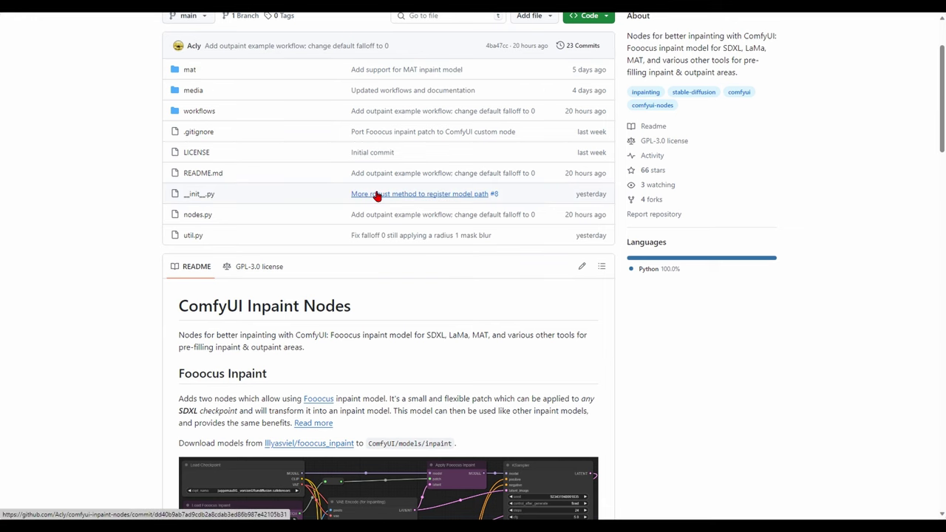
{"action": "scroll", "coordinate": [375, 195], "scroll_direction": "down", "scroll_amount": 3}
{"action": "scroll", "coordinate": [376, 195], "scroll_direction": "down", "scroll_amount": 10}
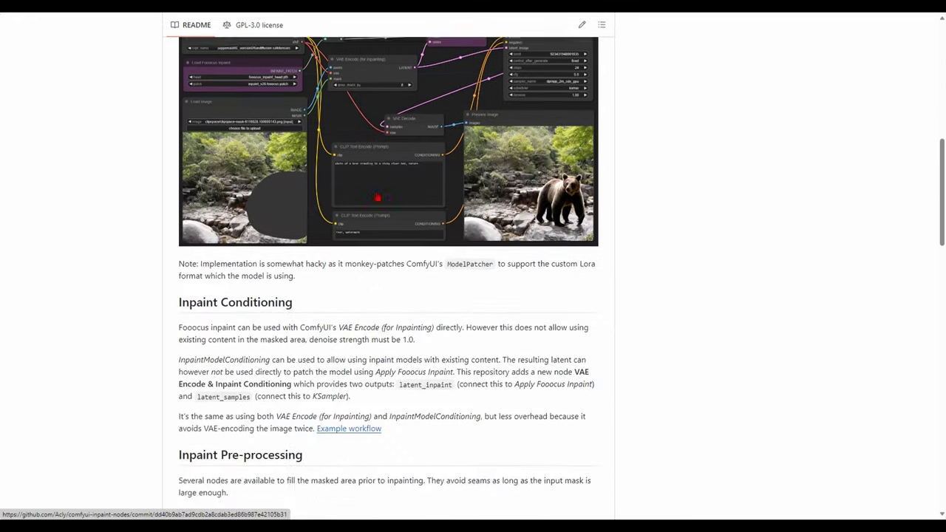
{"action": "scroll", "coordinate": [376, 195], "scroll_direction": "down", "scroll_amount": 7}
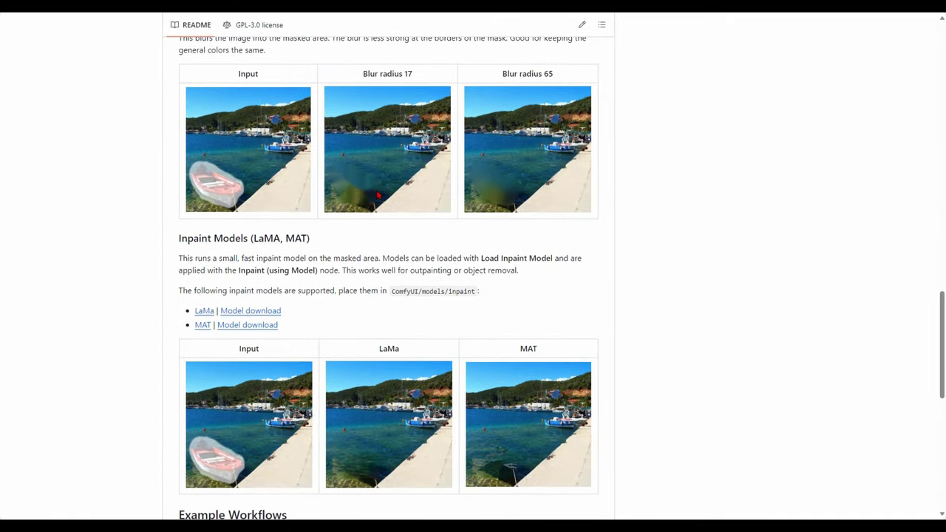
{"action": "scroll", "coordinate": [458, 181], "scroll_direction": "down", "scroll_amount": 3}
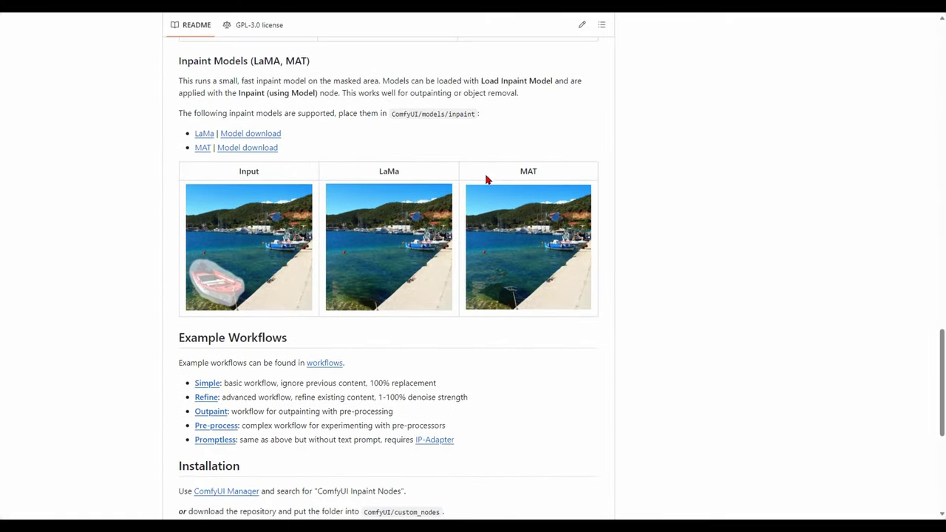
{"action": "left_click", "coordinate": [350, 263]}
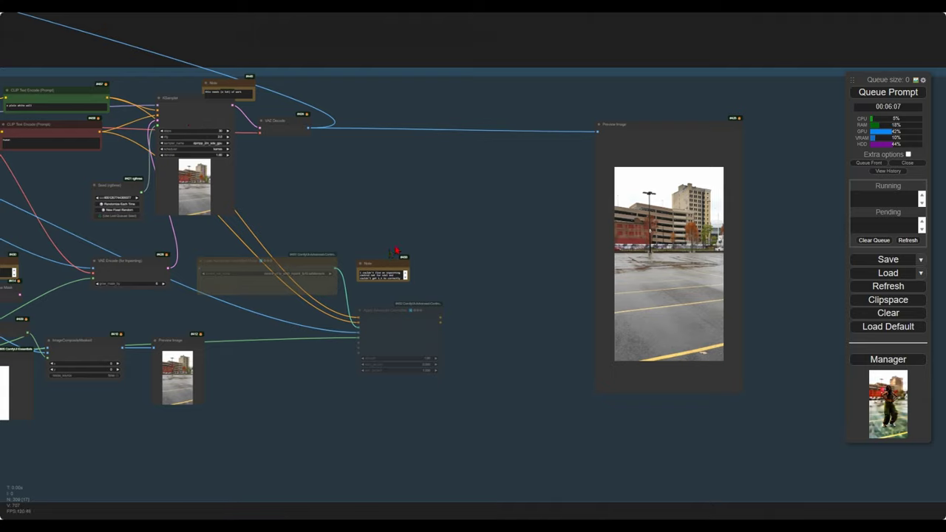
- Switch to the moondream1 Space's app on Hugging Face and upload bg1.jpg as the image to analyse
{"action": "left_click_drag", "start_coordinate": [396, 250], "coordinate": [661, 251]}
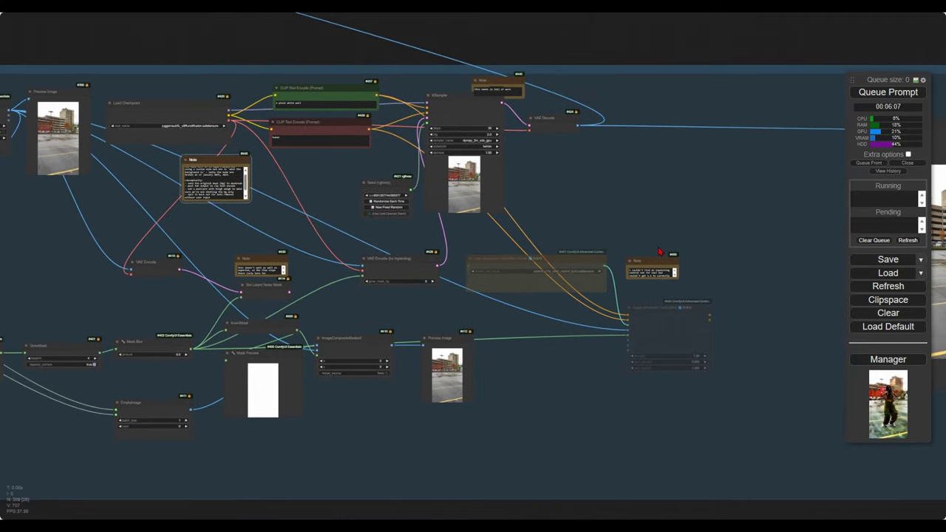
{"action": "left_click_drag", "start_coordinate": [560, 220], "coordinate": [690, 217]}
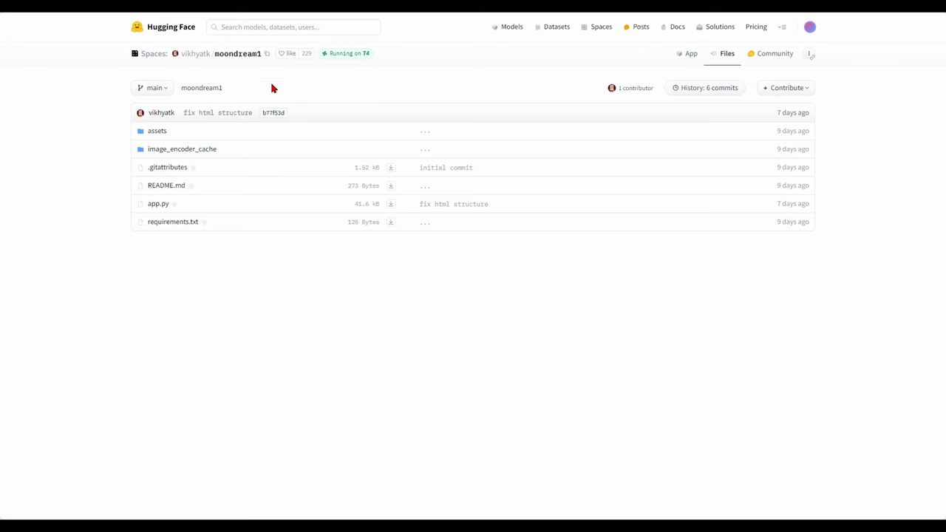
{"action": "key", "text": "alt+Left"}
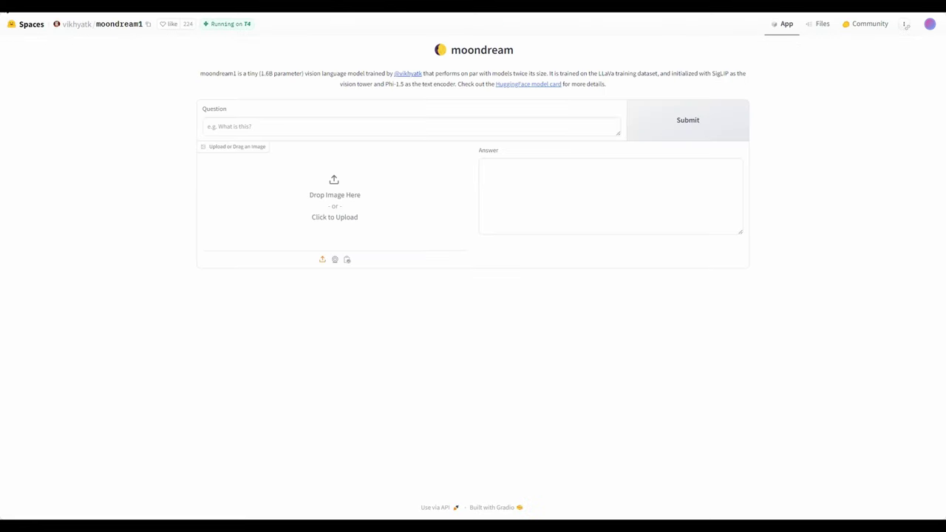
{"action": "left_click", "coordinate": [259, 209]}
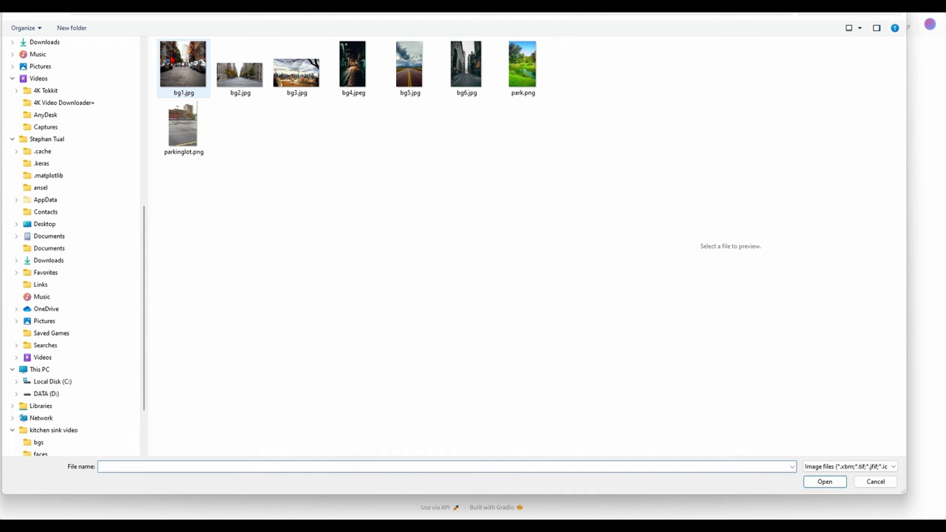
{"action": "double_click", "coordinate": [182, 65]}
- Ask moondream "tell me everything you know about this image my life depends on it" about the uploaded image
{"action": "left_click", "coordinate": [271, 123]}
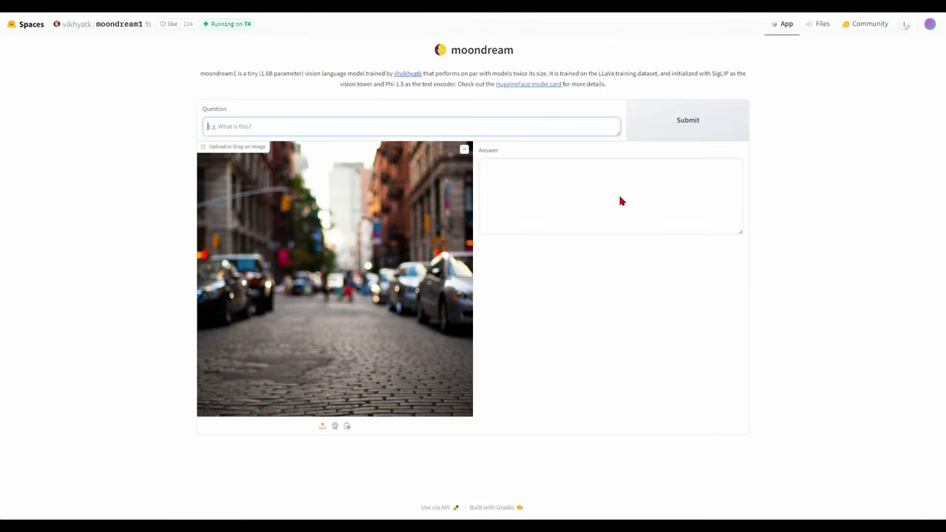
{"action": "type", "text": "tell me everything you know about this image my life depends on it"}
{"action": "key", "text": "Return"}
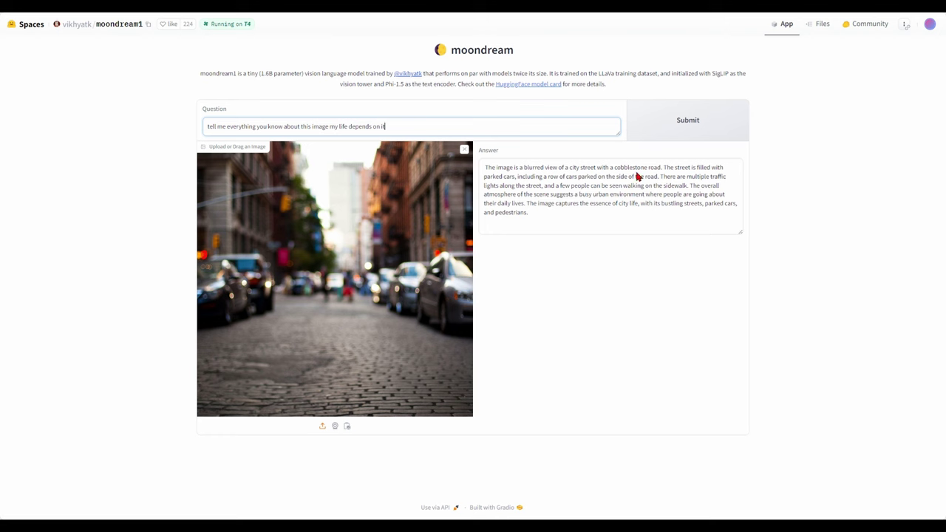
- Replace the moondream question with "is it dark" and submit it
{"action": "left_click_drag", "start_coordinate": [405, 124], "coordinate": [32, 108]}
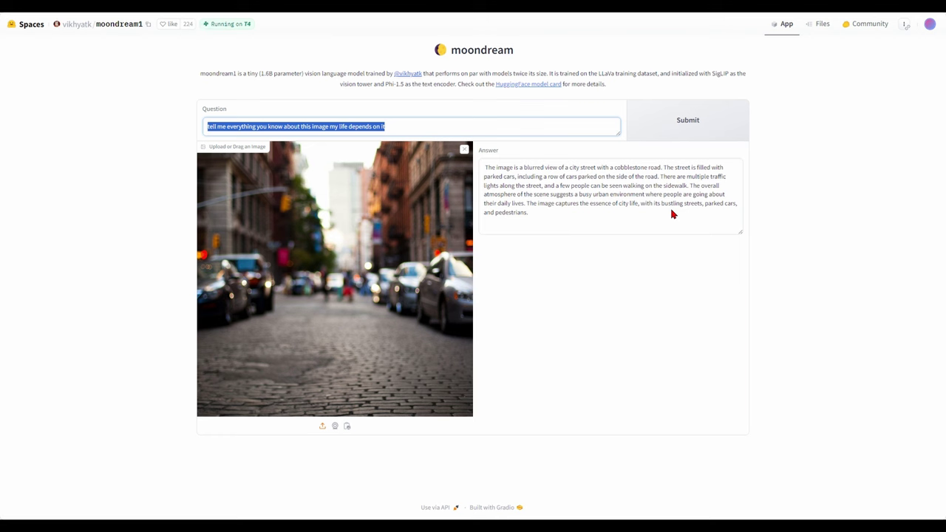
{"action": "type", "text": "a"}
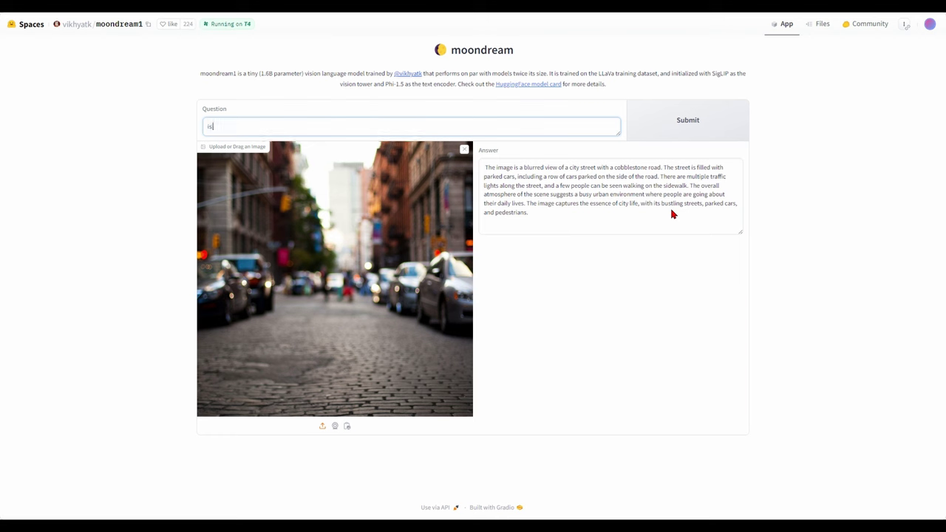
{"action": "type", "text": "s it dark"}
{"action": "key", "text": "Return"}
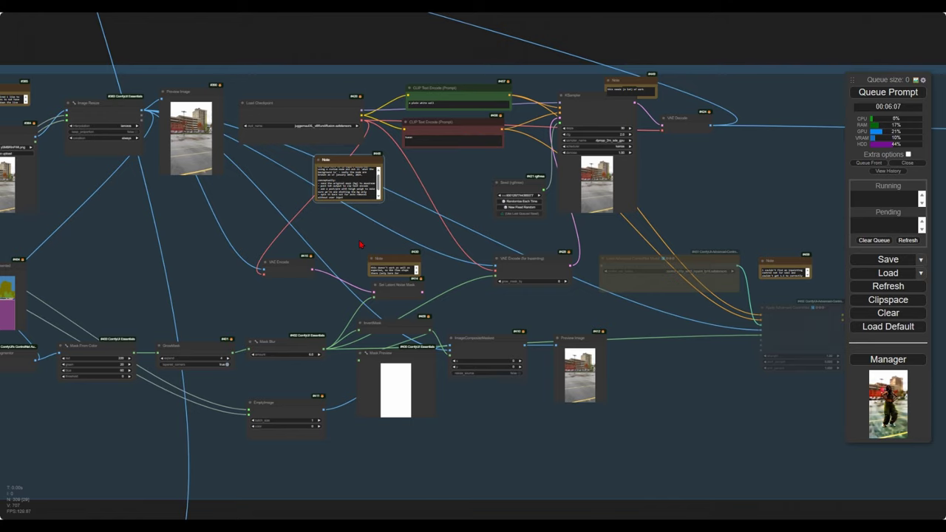
- Review the BG Creator in ComfyUI from its Load Image node to the positive prompt and the KSampler's preview image
{"action": "left_click_drag", "start_coordinate": [361, 244], "coordinate": [617, 267]}
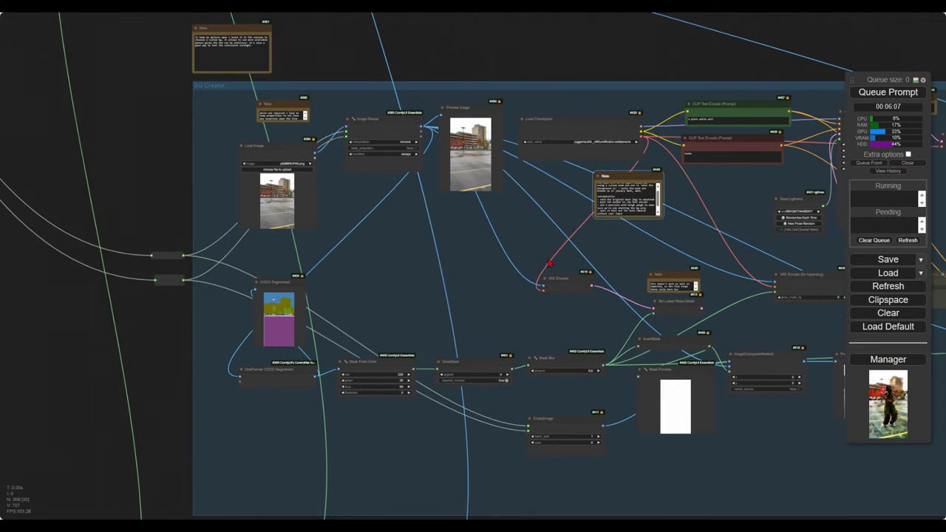
{"action": "left_click", "coordinate": [271, 169]}
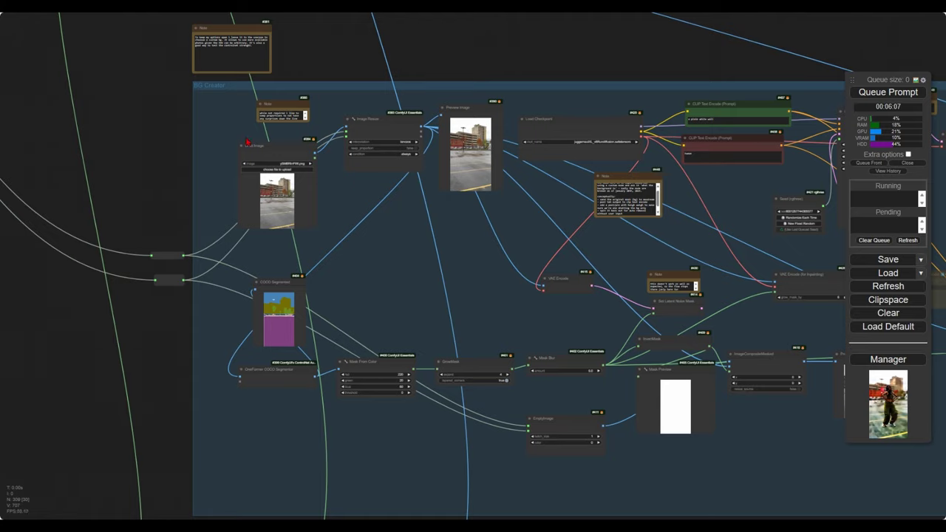
{"action": "scroll", "coordinate": [254, 211], "scroll_direction": "up", "scroll_amount": 5}
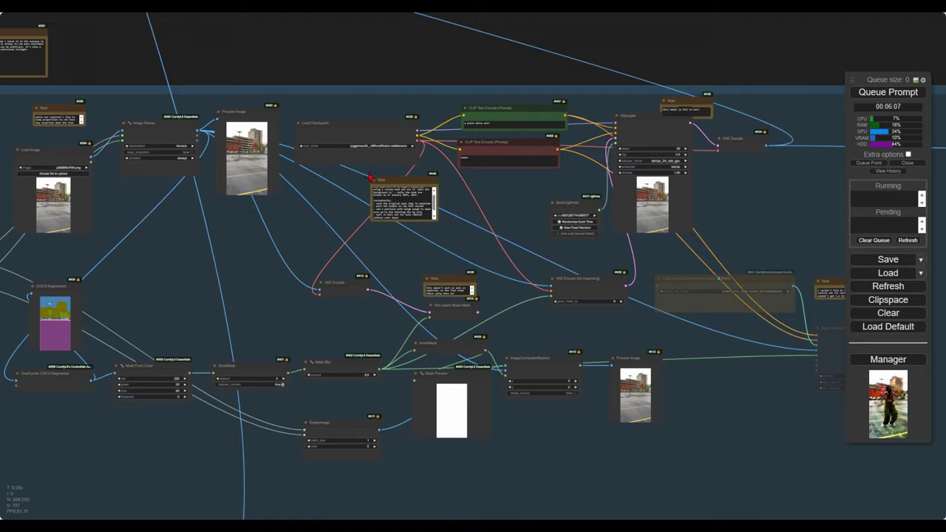
{"action": "scroll", "coordinate": [370, 178], "scroll_direction": "up", "scroll_amount": 6}
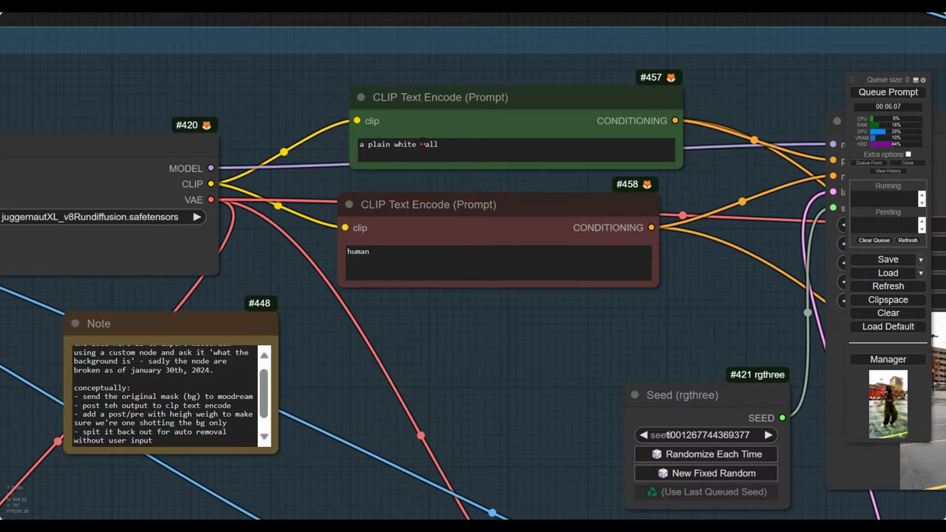
{"action": "left_click_drag", "start_coordinate": [438, 144], "coordinate": [377, 144]}
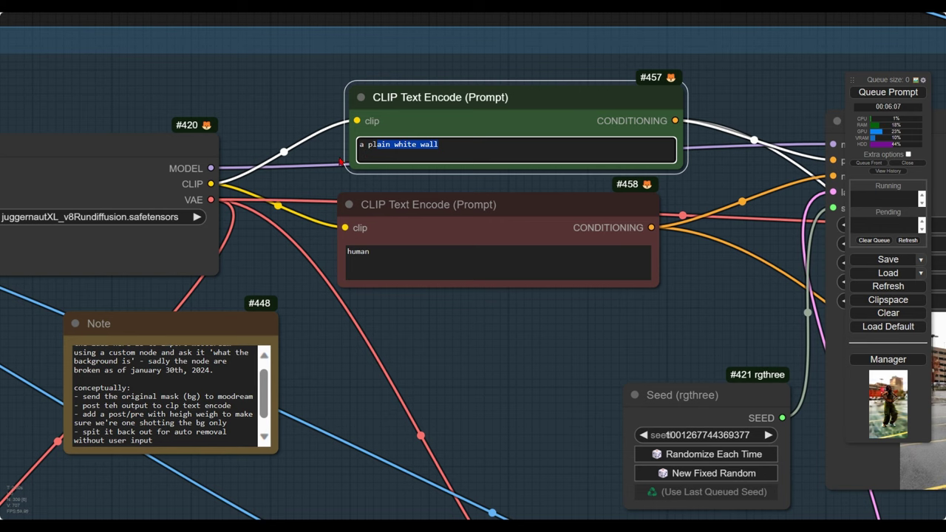
{"action": "scroll", "coordinate": [564, 301], "scroll_direction": "down", "scroll_amount": 4}
{"action": "left_click_drag", "start_coordinate": [563, 303], "coordinate": [225, 244]}
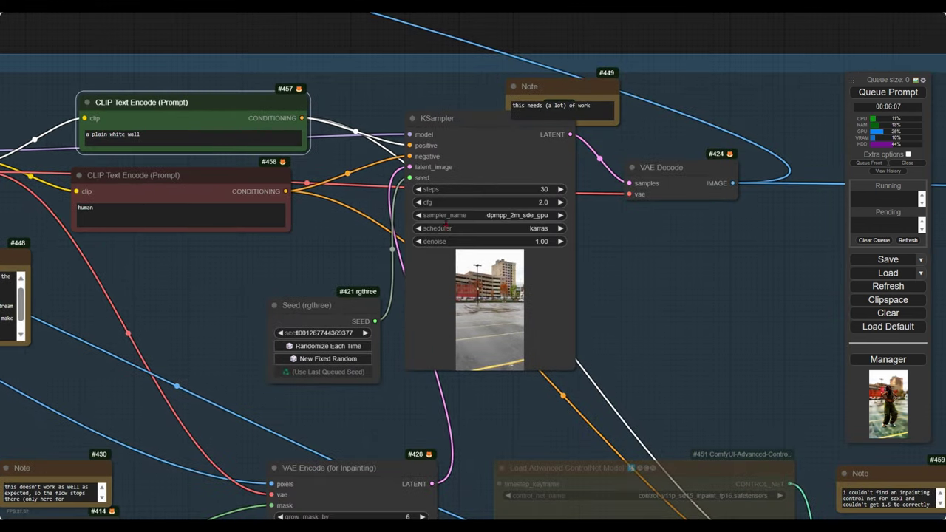
{"action": "scroll", "coordinate": [477, 329], "scroll_direction": "up", "scroll_amount": 3}
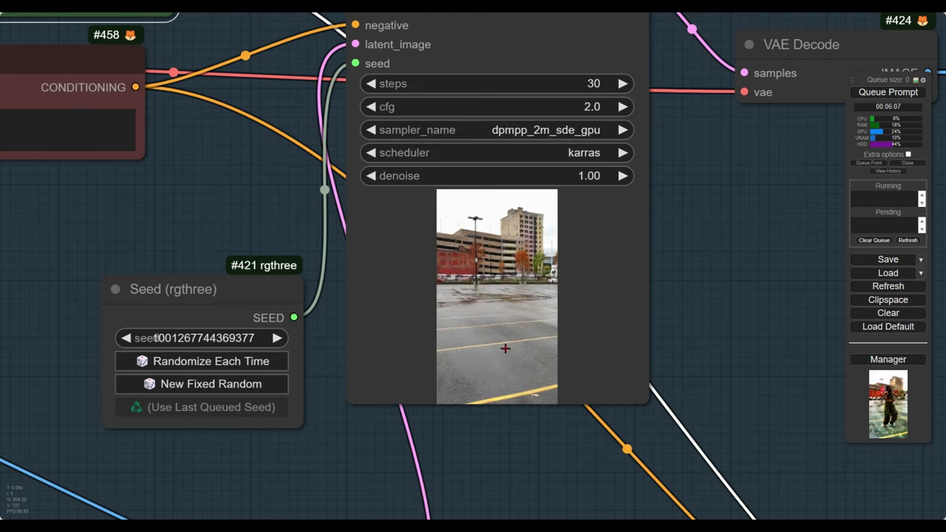
{"action": "left_click_drag", "start_coordinate": [175, 217], "coordinate": [346, 209]}
- Retrace the BG Creator's VAE Encode and mask chain, the inpainting KSampler, the checkpoint and the Image Resize node
{"action": "scroll", "coordinate": [346, 209], "scroll_direction": "down", "scroll_amount": 9}
{"action": "left_click_drag", "start_coordinate": [179, 275], "coordinate": [477, 200]}
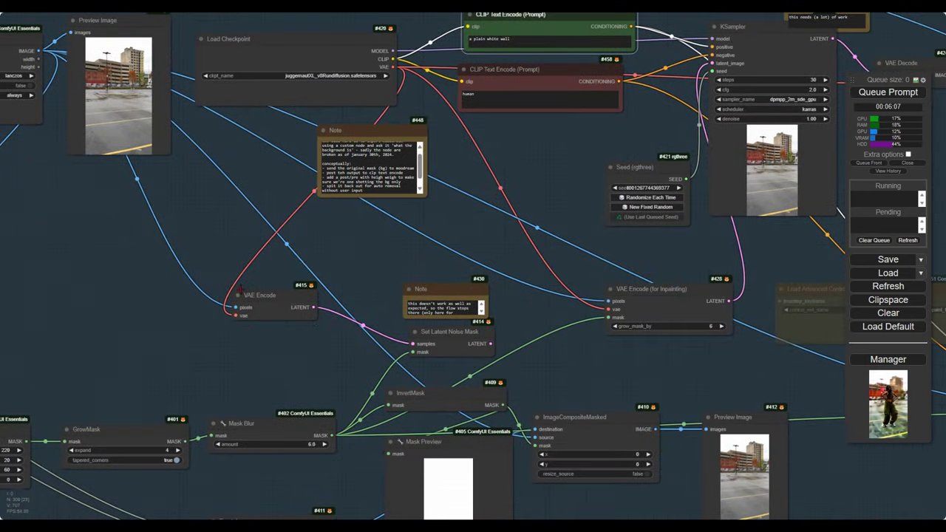
{"action": "left_click_drag", "start_coordinate": [241, 288], "coordinate": [477, 217]}
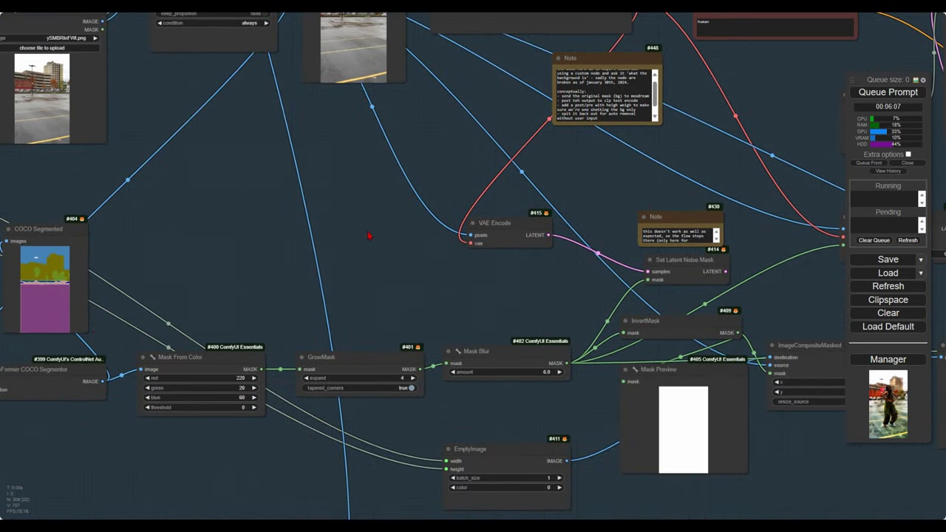
{"action": "left_click_drag", "start_coordinate": [695, 152], "coordinate": [364, 244]}
{"action": "left_click_drag", "start_coordinate": [792, 144], "coordinate": [539, 222]}
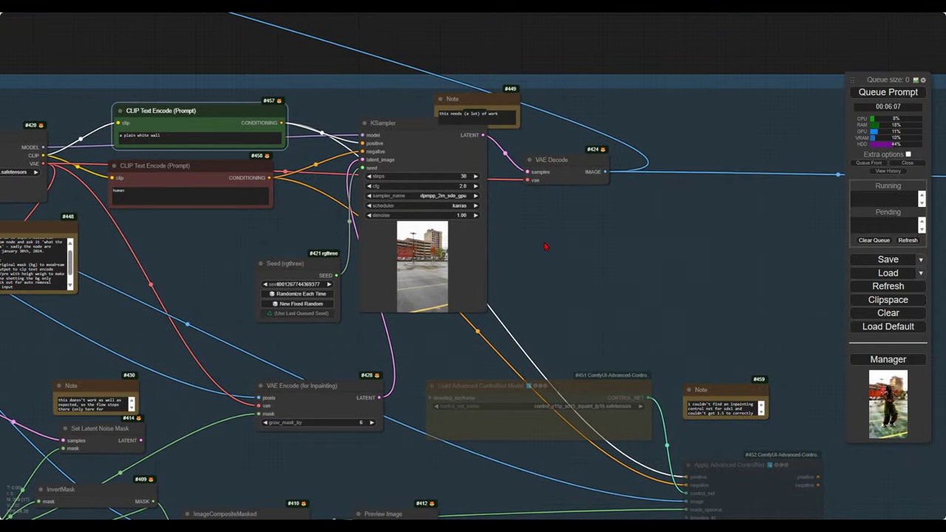
{"action": "left_click_drag", "start_coordinate": [129, 113], "coordinate": [398, 223]}
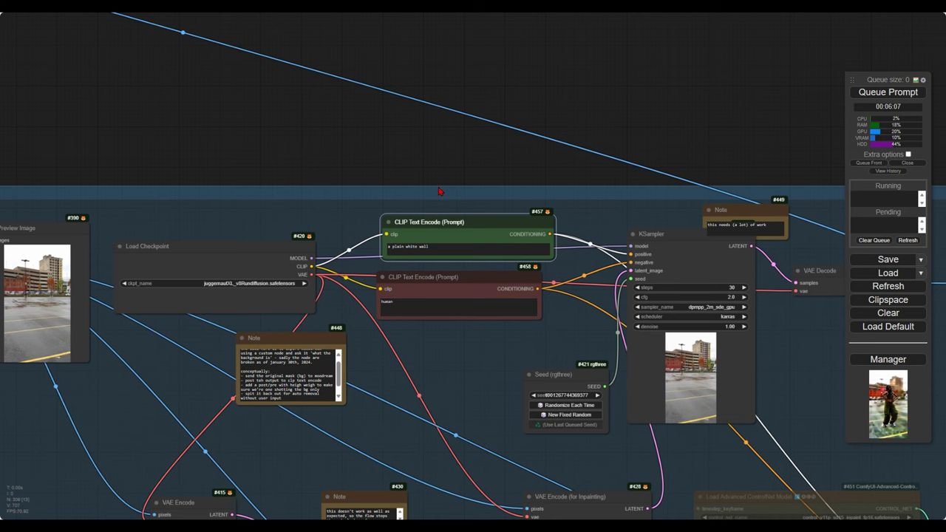
{"action": "left_click_drag", "start_coordinate": [246, 149], "coordinate": [444, 161]}
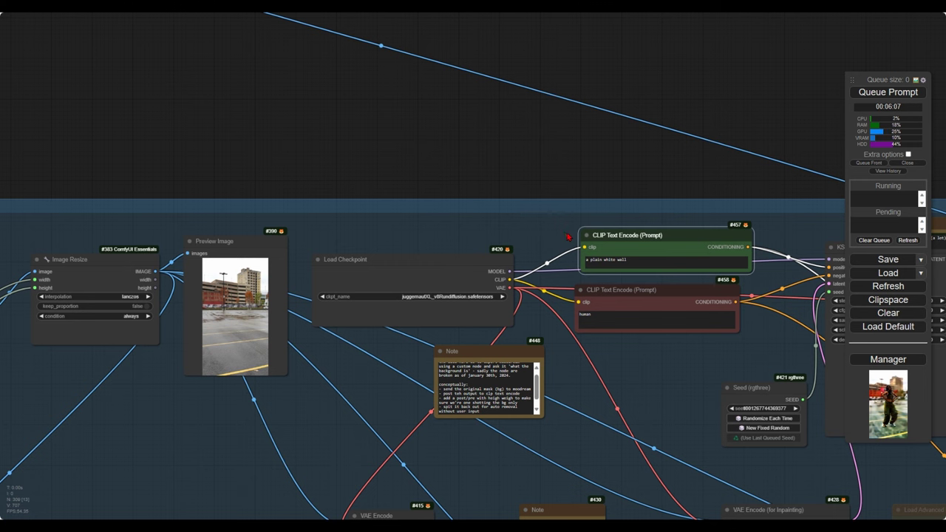
- Examine the resized background preview in BG Creator and the tile ControlNet's apply node with its mask input and note
{"action": "scroll", "coordinate": [240, 311], "scroll_direction": "up", "scroll_amount": 9}
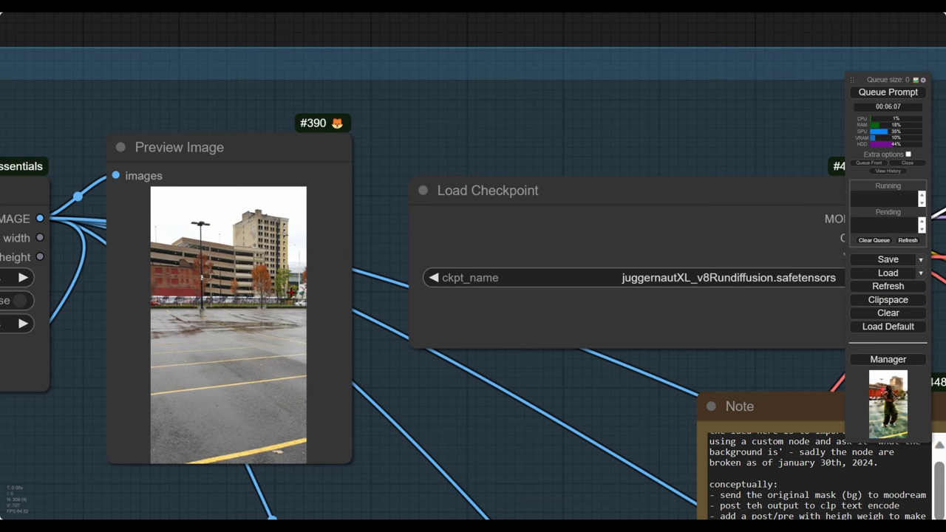
{"action": "scroll", "coordinate": [302, 279], "scroll_direction": "down", "scroll_amount": 16}
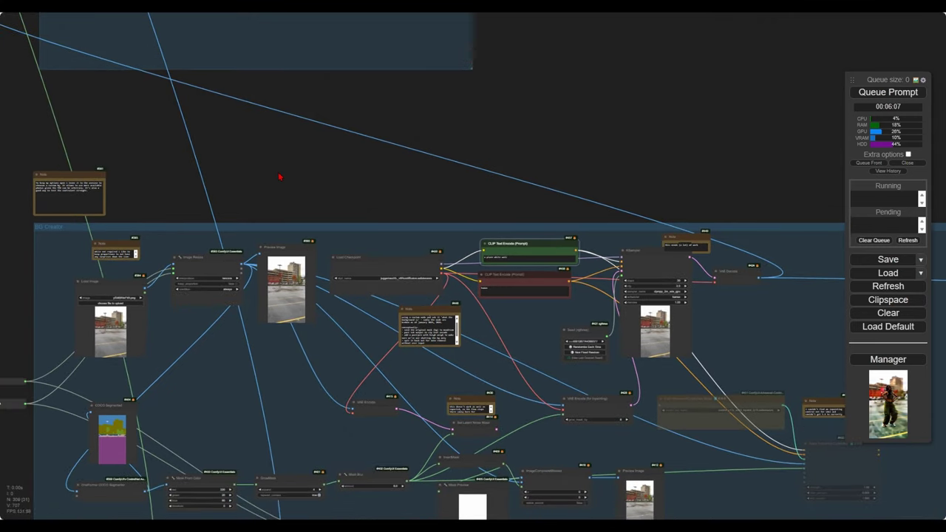
{"action": "left_click_drag", "start_coordinate": [248, 152], "coordinate": [540, 320]}
{"action": "left_click_drag", "start_coordinate": [415, 219], "coordinate": [361, 342]}
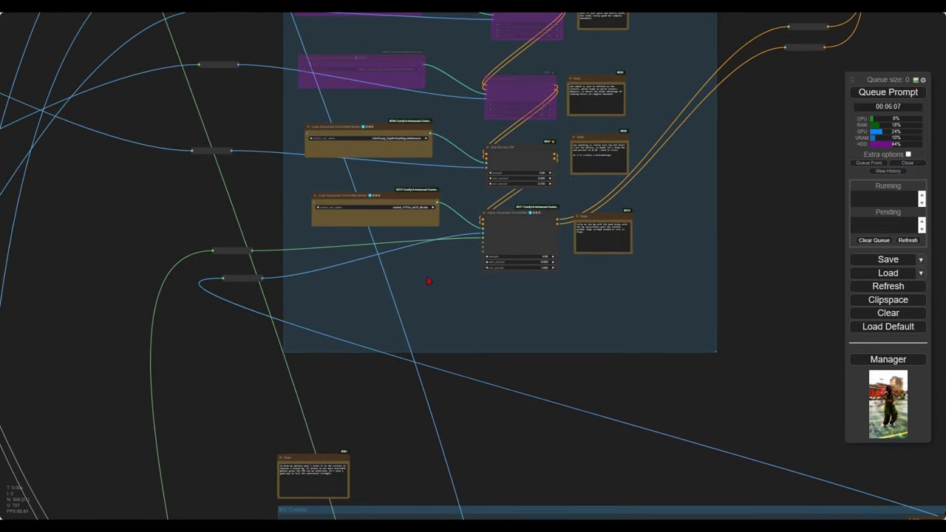
{"action": "scroll", "coordinate": [551, 248], "scroll_direction": "up", "scroll_amount": 10}
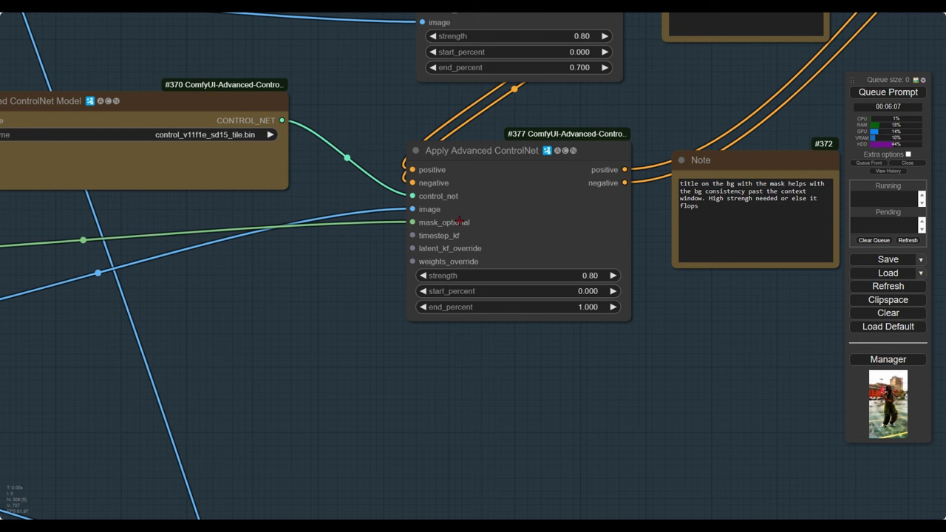
{"action": "scroll", "coordinate": [418, 209], "scroll_direction": "down", "scroll_amount": 10}
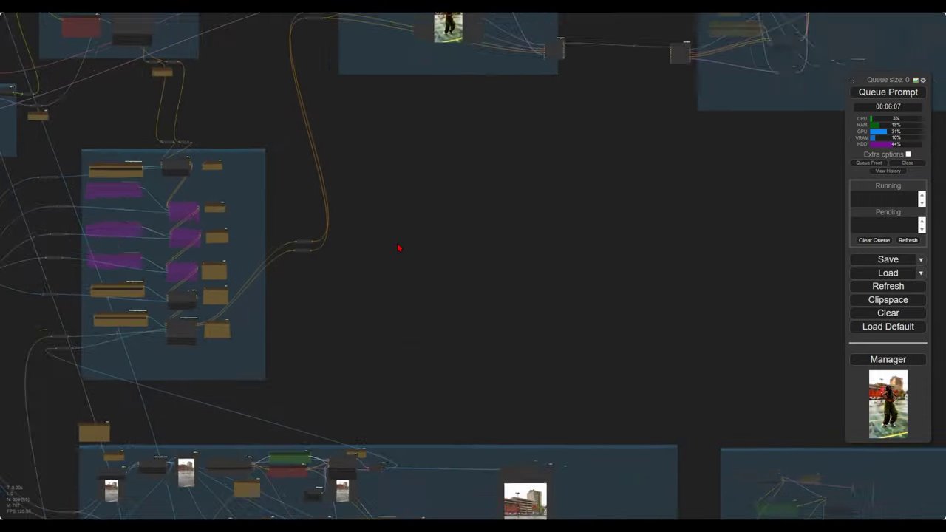
- Examine the rendered dancer video in the output group, from the face and background down to the feet
{"action": "scroll", "coordinate": [399, 248], "scroll_direction": "down", "scroll_amount": 6}
{"action": "left_click_drag", "start_coordinate": [687, 207], "coordinate": [283, 295]}
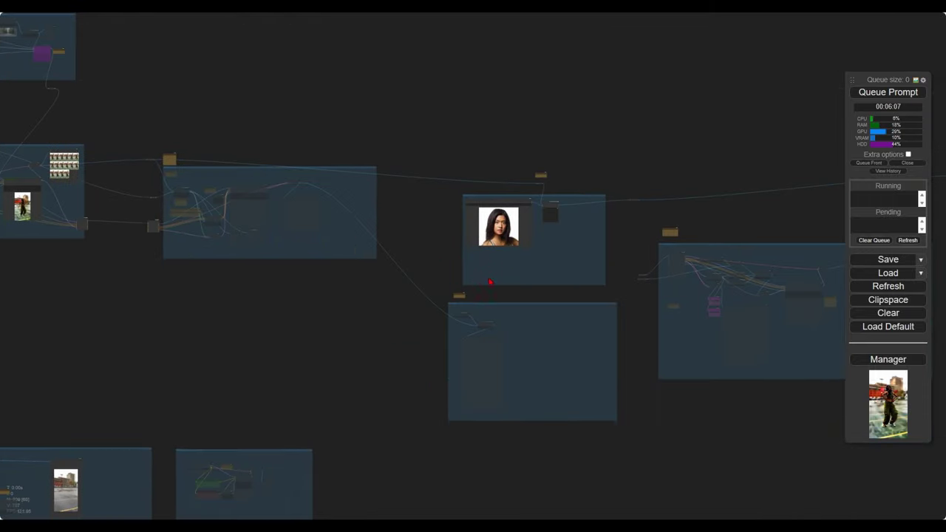
{"action": "left_click_drag", "start_coordinate": [642, 260], "coordinate": [273, 271]}
{"action": "left_click_drag", "start_coordinate": [577, 248], "coordinate": [345, 256]}
{"action": "scroll", "coordinate": [343, 256], "scroll_direction": "up", "scroll_amount": 6}
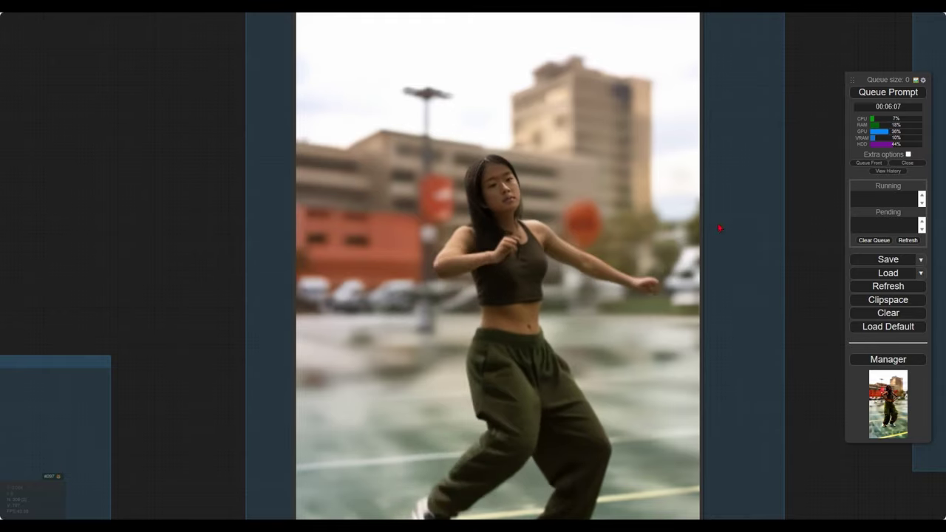
{"action": "left_click_drag", "start_coordinate": [788, 395], "coordinate": [702, 284]}
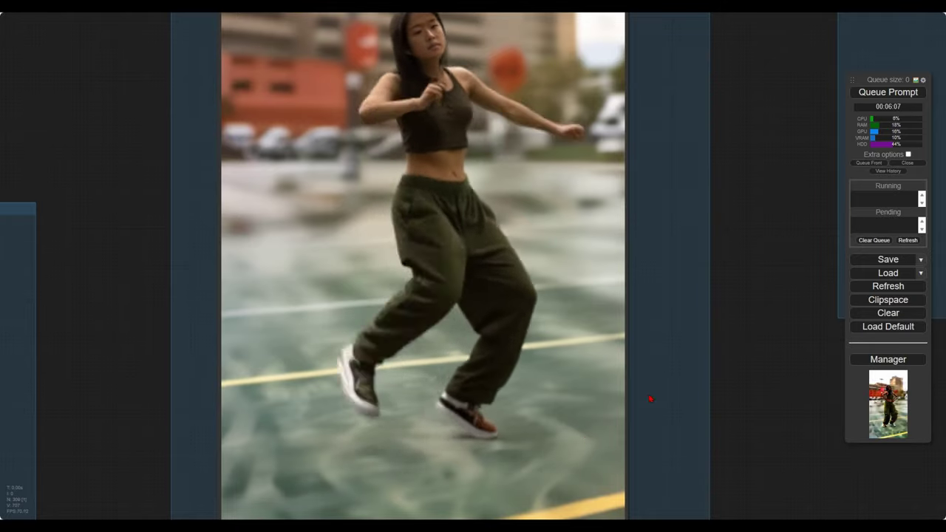
{"action": "left_click_drag", "start_coordinate": [681, 340], "coordinate": [677, 513]}
{"action": "left_click_drag", "start_coordinate": [642, 368], "coordinate": [642, 225]}
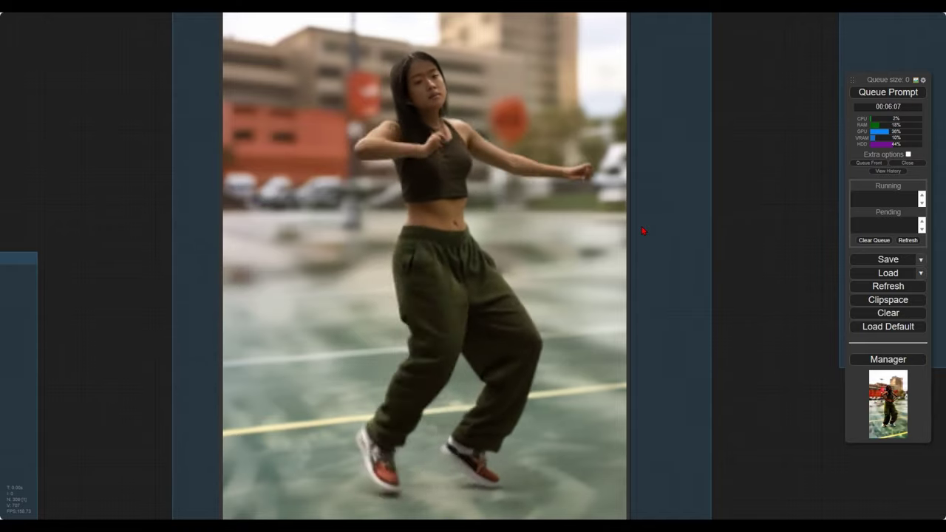
{"action": "scroll", "coordinate": [642, 231], "scroll_direction": "down", "scroll_amount": 7}
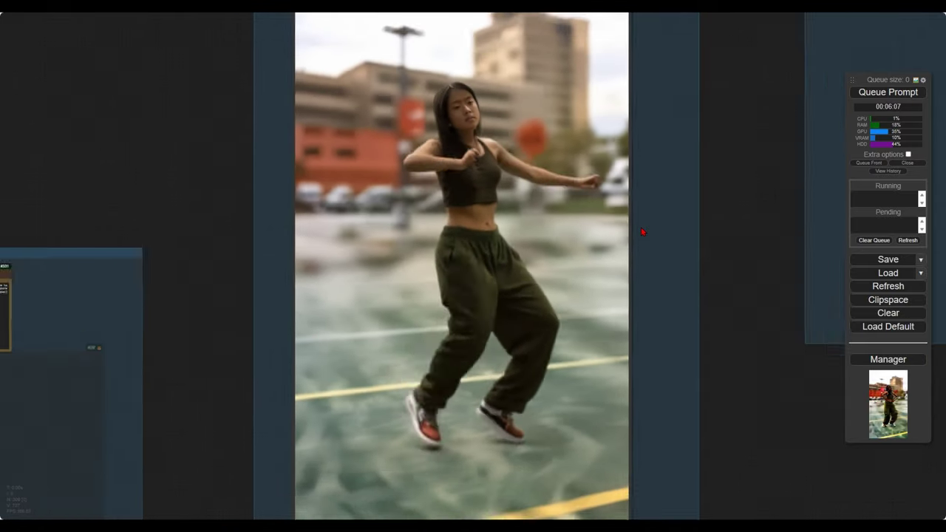
{"action": "scroll", "coordinate": [642, 231], "scroll_direction": "down", "scroll_amount": 2}
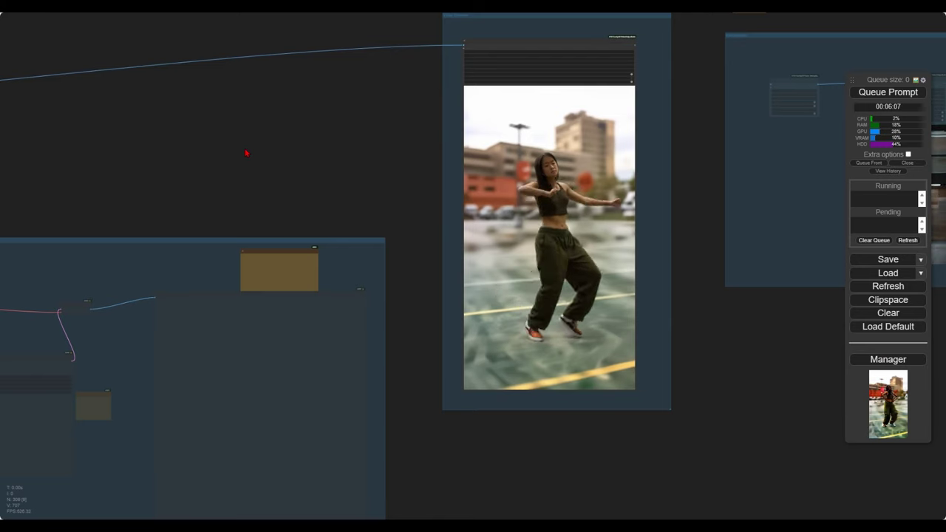
- Trace the workflow back to the Image Resize and the two 224 x 224 Image Crop nodes that prepare the IPAdapter images
{"action": "left_click_drag", "start_coordinate": [246, 152], "coordinate": [610, 154]}
{"action": "scroll", "coordinate": [350, 161], "scroll_direction": "down", "scroll_amount": 6}
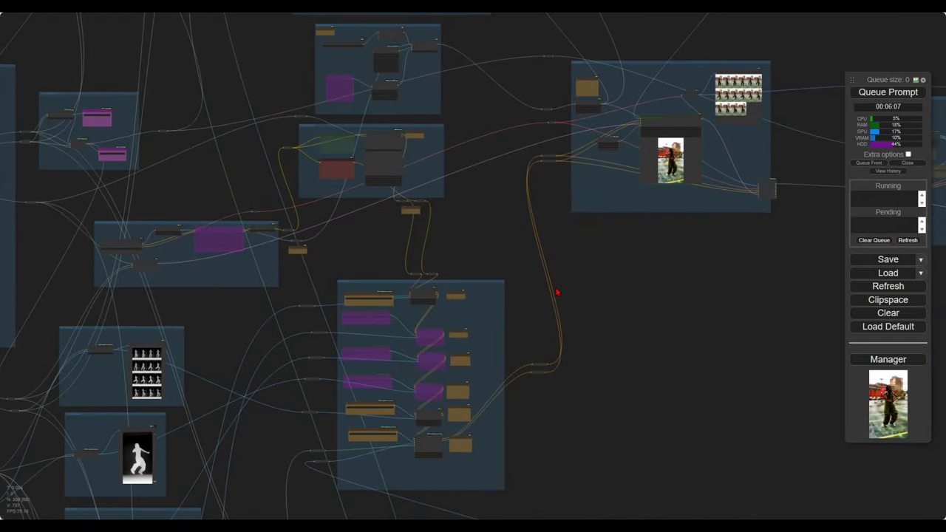
{"action": "left_click_drag", "start_coordinate": [557, 293], "coordinate": [660, 407]}
{"action": "left_click_drag", "start_coordinate": [594, 253], "coordinate": [572, 363]}
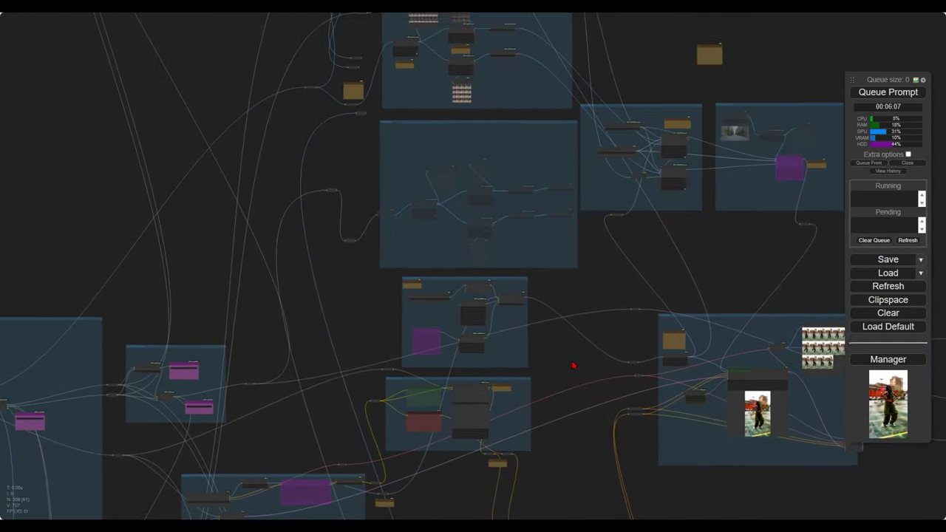
{"action": "left_click_drag", "start_coordinate": [563, 299], "coordinate": [543, 411]}
{"action": "left_click_drag", "start_coordinate": [468, 137], "coordinate": [475, 232]}
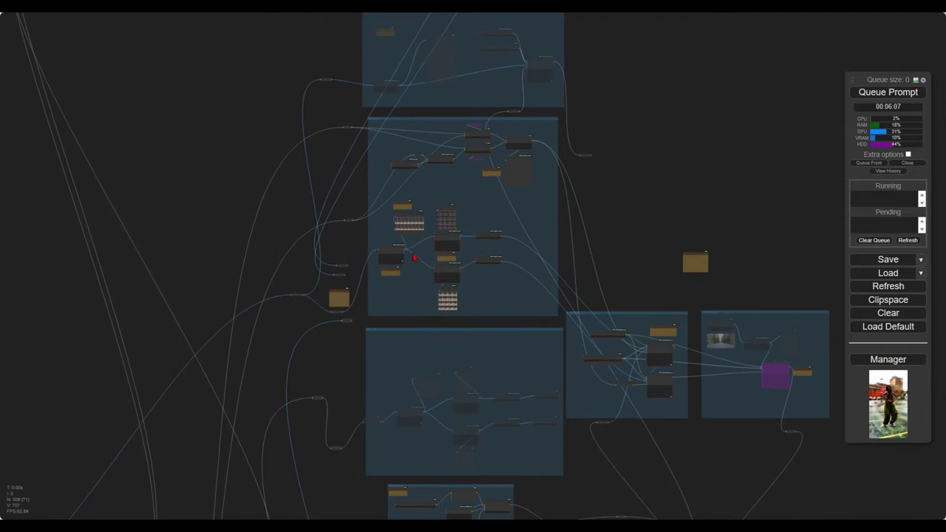
{"action": "scroll", "coordinate": [414, 257], "scroll_direction": "up", "scroll_amount": 15}
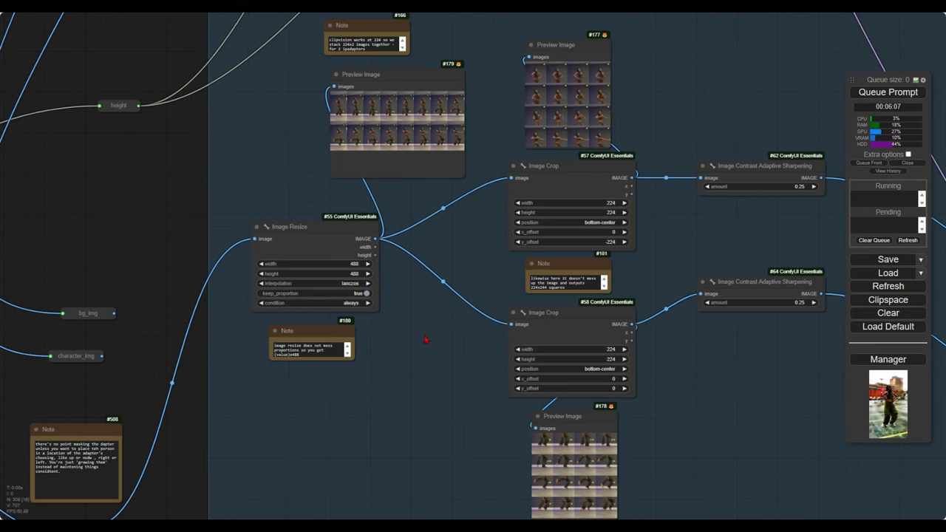
- Inspect the Apply IPAdapter TOP and BOTTOM nodes in the IP ADAPTER 1 group, including their model, CLIP Vision and mask connections
{"action": "scroll", "coordinate": [443, 325], "scroll_direction": "down", "scroll_amount": 10}
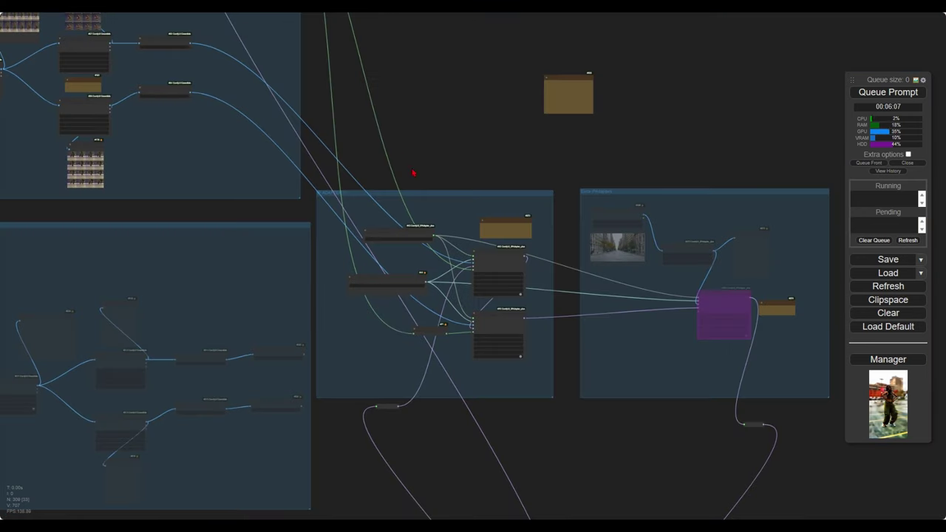
{"action": "scroll", "coordinate": [452, 303], "scroll_direction": "up", "scroll_amount": 8}
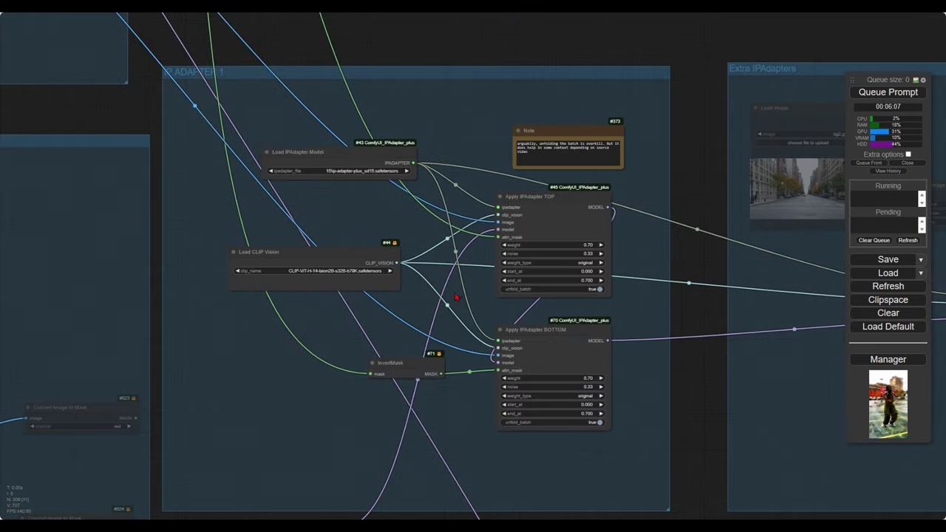
{"action": "left_click_drag", "start_coordinate": [461, 297], "coordinate": [402, 276]}
{"action": "scroll", "coordinate": [436, 217], "scroll_direction": "up", "scroll_amount": 5}
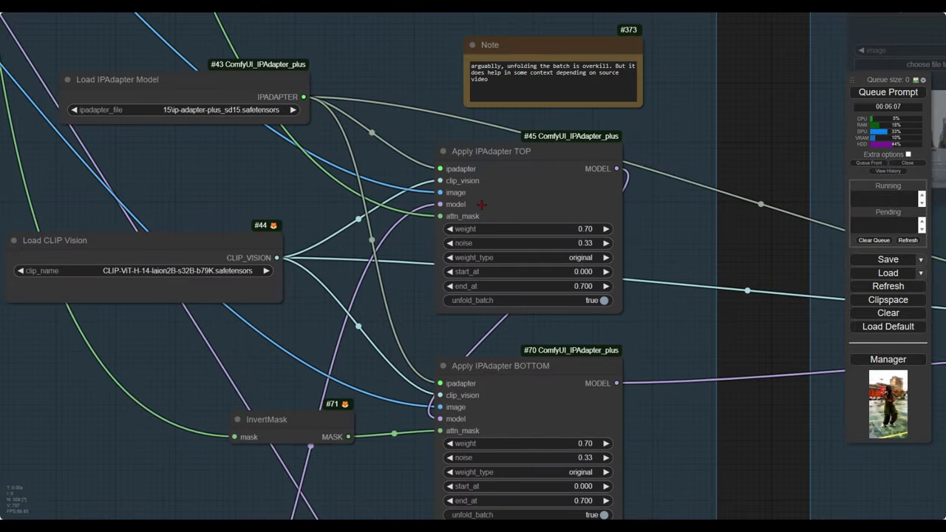
{"action": "left_click_drag", "start_coordinate": [753, 376], "coordinate": [665, 195]}
{"action": "scroll", "coordinate": [555, 315], "scroll_direction": "down", "scroll_amount": 5}
- Review the Extra IPAdapters group with its bg2.jpg image, Prepare Image For Clip Vision node and bypassed additional image adapter
{"action": "scroll", "coordinate": [443, 281], "scroll_direction": "right", "scroll_amount": 6}
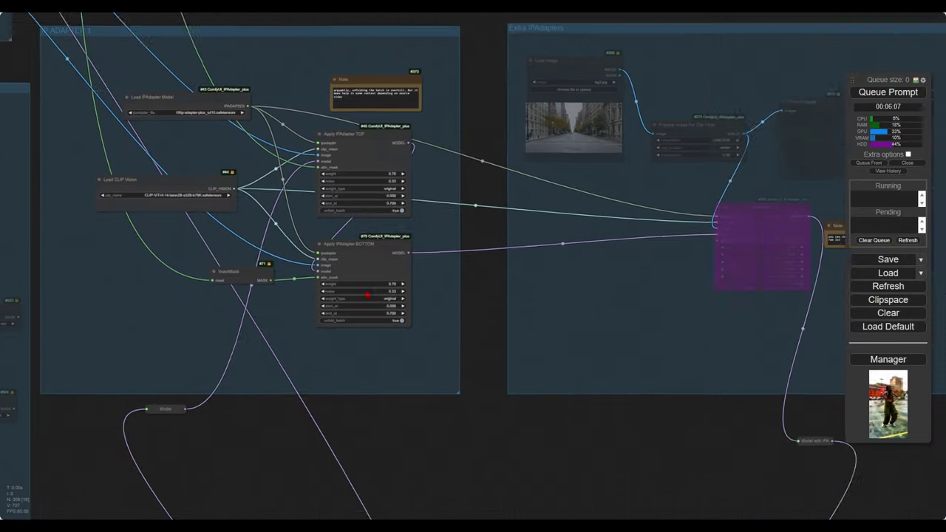
{"action": "scroll", "coordinate": [354, 192], "scroll_direction": "up", "scroll_amount": 5}
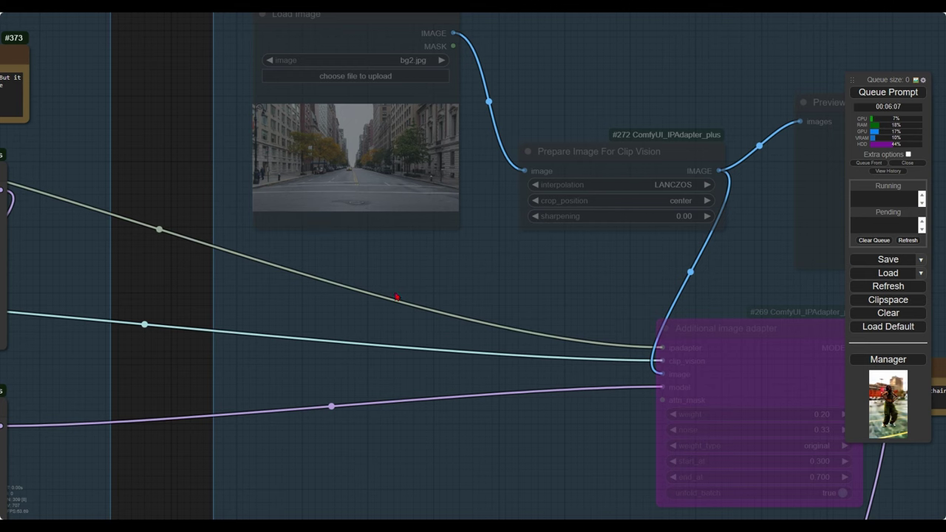
{"action": "scroll", "coordinate": [394, 304], "scroll_direction": "down", "scroll_amount": 4}
{"action": "left_click_drag", "start_coordinate": [401, 379], "coordinate": [409, 191]}
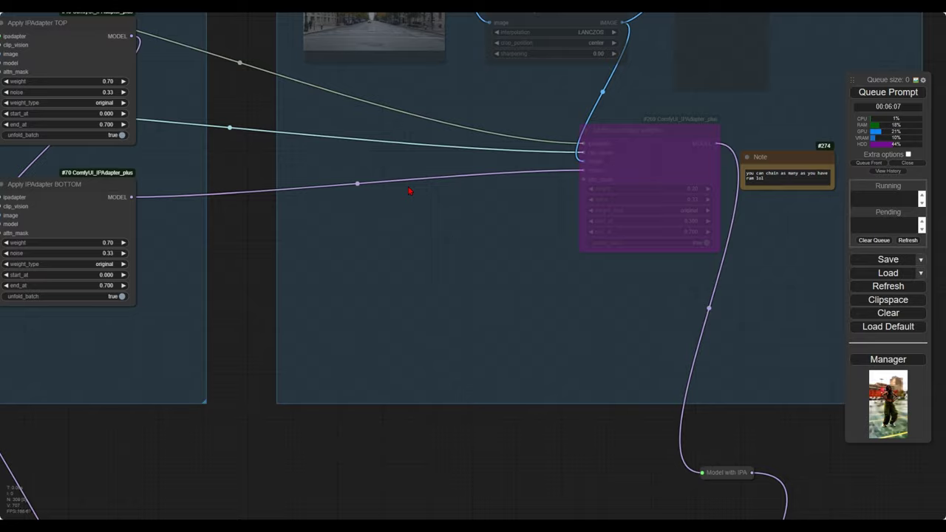
- Follow the model connection into the KSampling1 group and examine the KSampler's settings, preview image and FreeU_V2 input
{"action": "scroll", "coordinate": [409, 190], "scroll_direction": "down", "scroll_amount": 4}
{"action": "scroll", "coordinate": [437, 369], "scroll_direction": "up", "scroll_amount": 4}
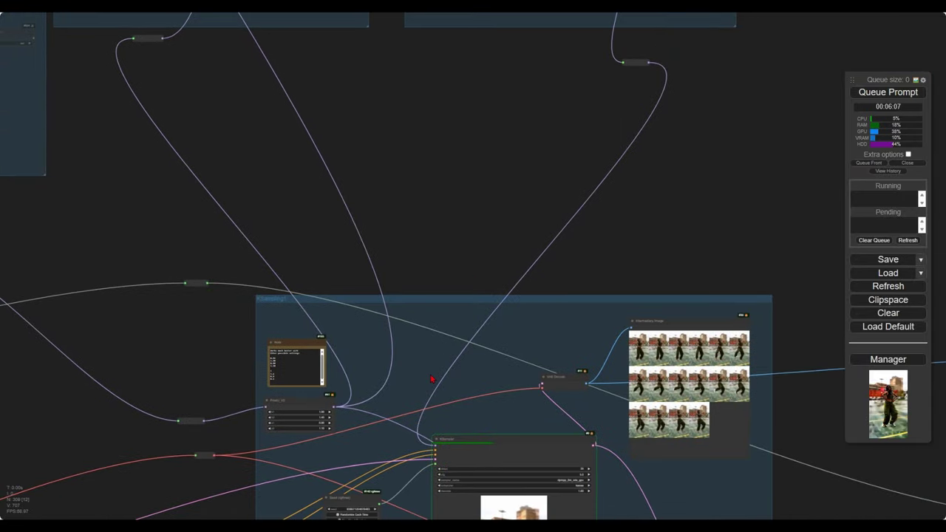
{"action": "left_click_drag", "start_coordinate": [431, 378], "coordinate": [399, 92]}
{"action": "scroll", "coordinate": [405, 151], "scroll_direction": "up", "scroll_amount": 10}
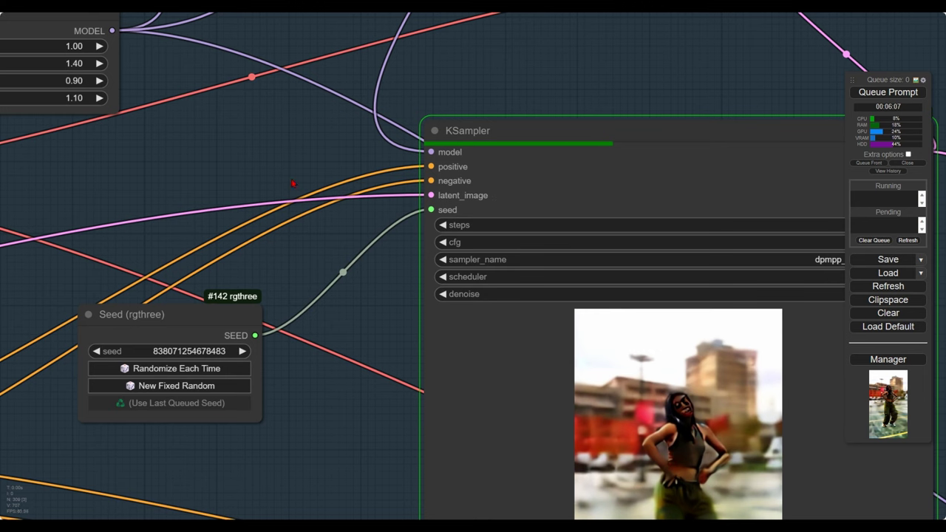
{"action": "scroll", "coordinate": [293, 183], "scroll_direction": "down", "scroll_amount": 10}
{"action": "scroll", "coordinate": [443, 269], "scroll_direction": "up", "scroll_amount": 10}
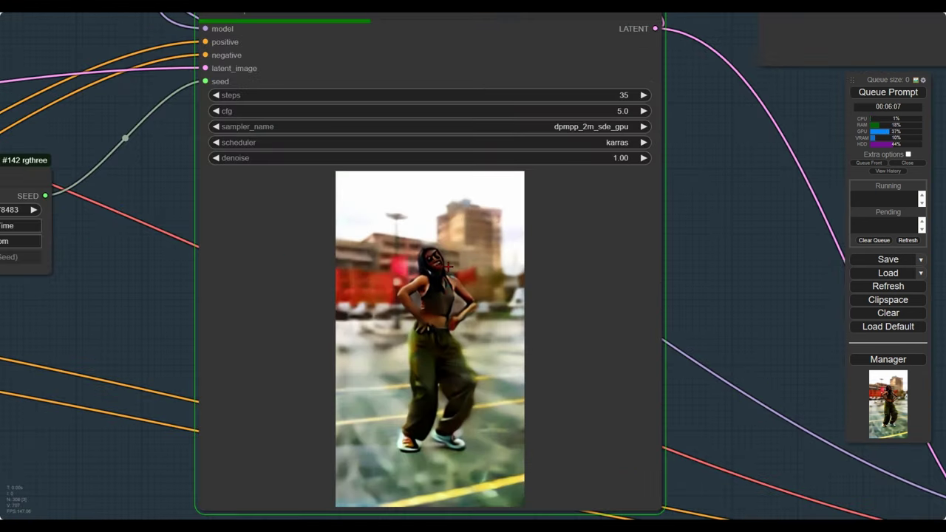
{"action": "scroll", "coordinate": [447, 266], "scroll_direction": "up", "scroll_amount": 3}
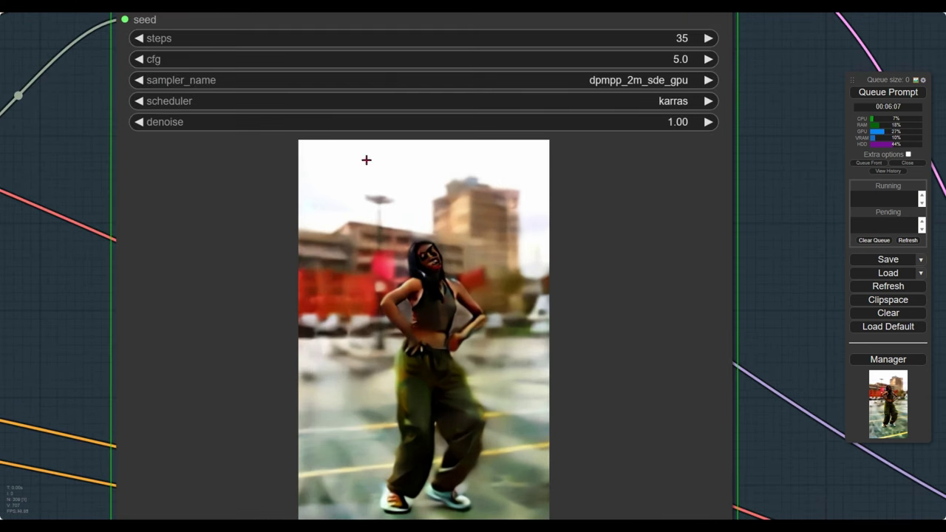
{"action": "scroll", "coordinate": [638, 163], "scroll_direction": "down", "scroll_amount": 2}
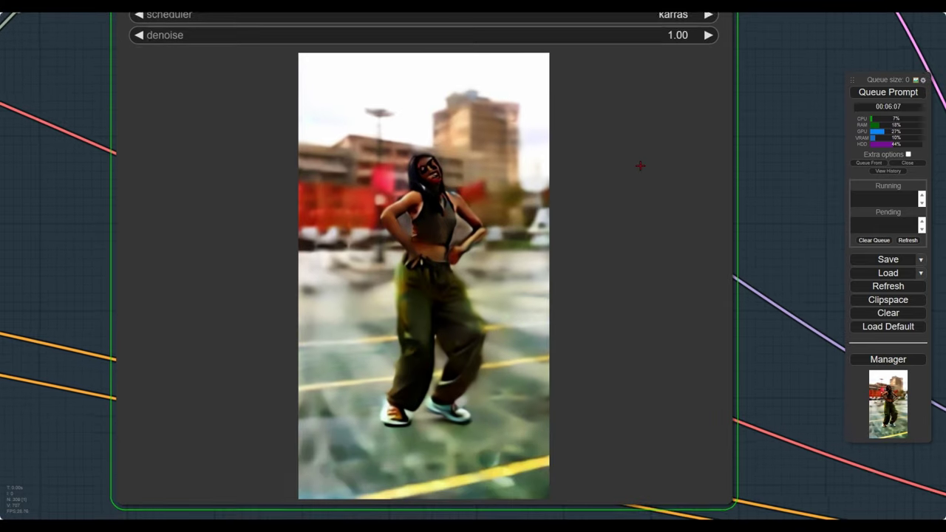
{"action": "scroll", "coordinate": [574, 128], "scroll_direction": "down", "scroll_amount": 8}
{"action": "left_click_drag", "start_coordinate": [556, 137], "coordinate": [559, 330]}
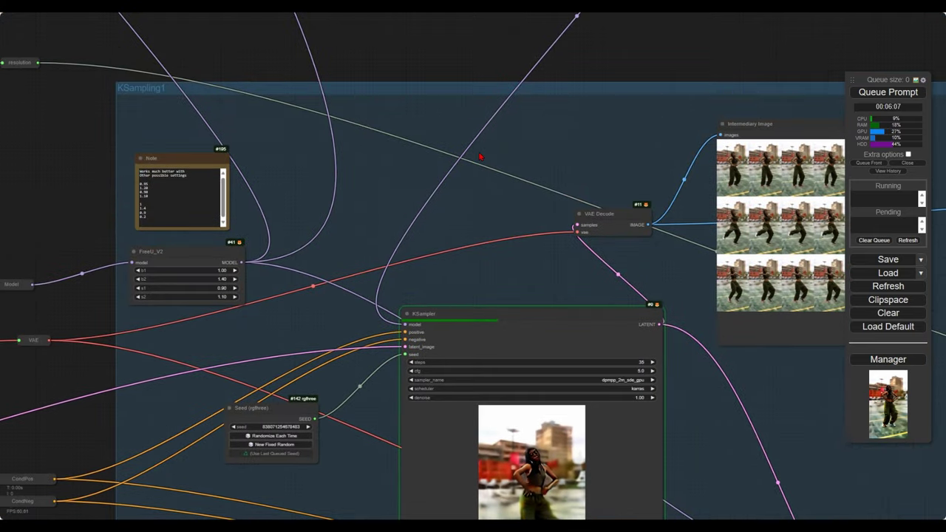
{"action": "left_click_drag", "start_coordinate": [483, 149], "coordinate": [439, 32]}
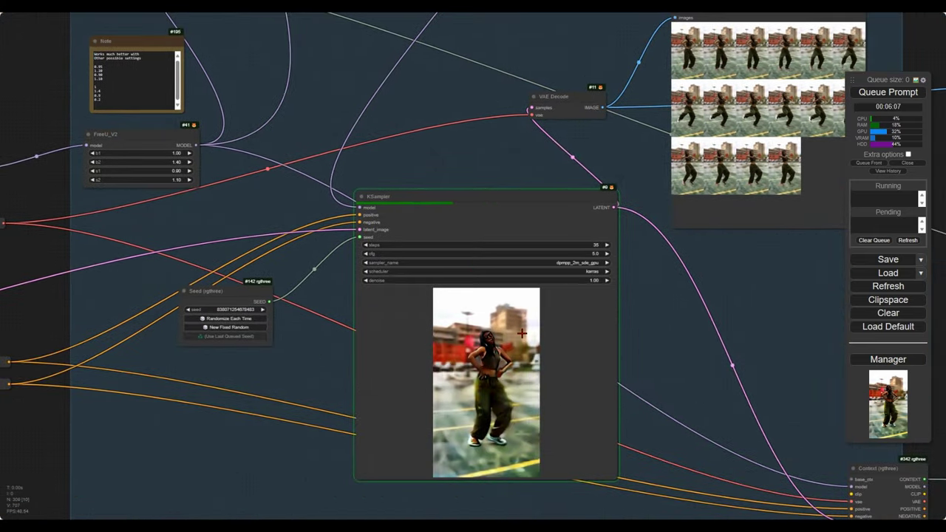
- Open frame 10 of 16 in the Intermediary Image node and inspect the dancer and background up close
{"action": "left_click_drag", "start_coordinate": [464, 156], "coordinate": [197, 260]}
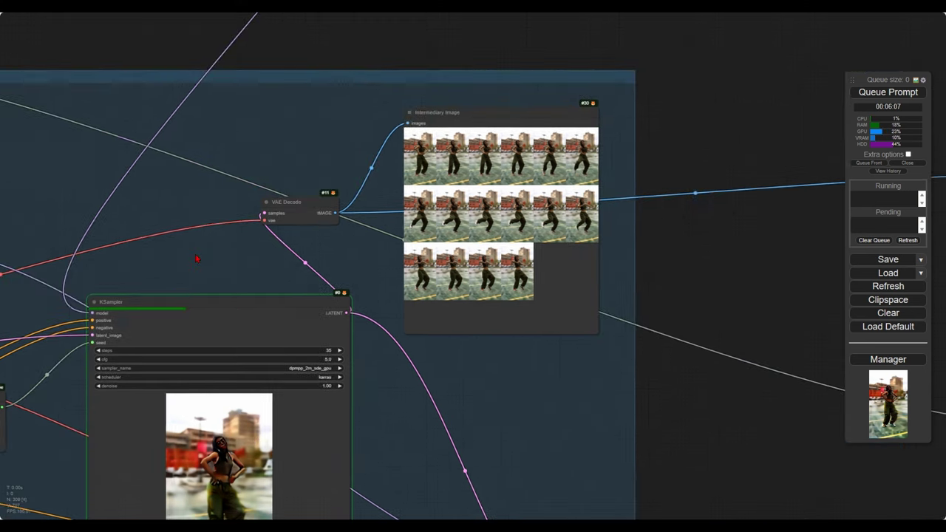
{"action": "left_click", "coordinate": [532, 213]}
{"action": "scroll", "coordinate": [532, 214], "scroll_direction": "up", "scroll_amount": 5}
{"action": "scroll", "coordinate": [532, 213], "scroll_direction": "up", "scroll_amount": 8}
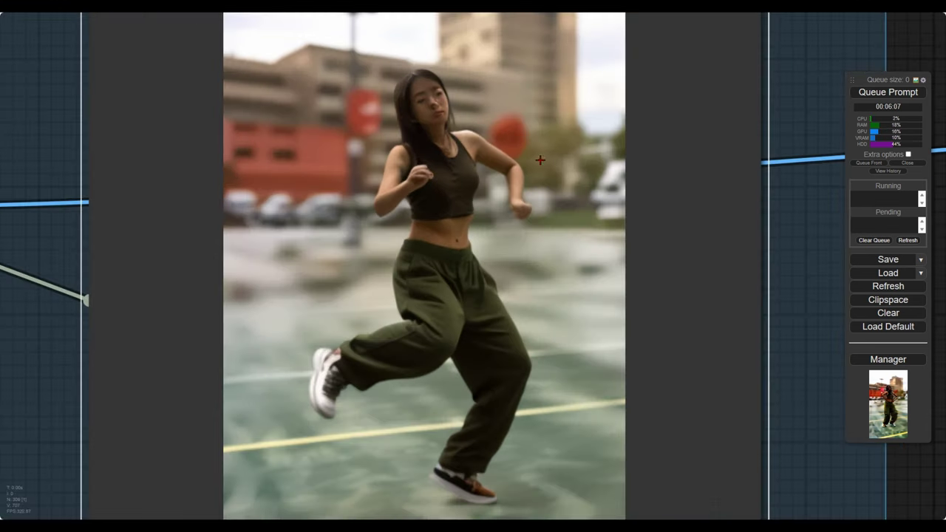
{"action": "scroll", "coordinate": [520, 307], "scroll_direction": "up", "scroll_amount": 1}
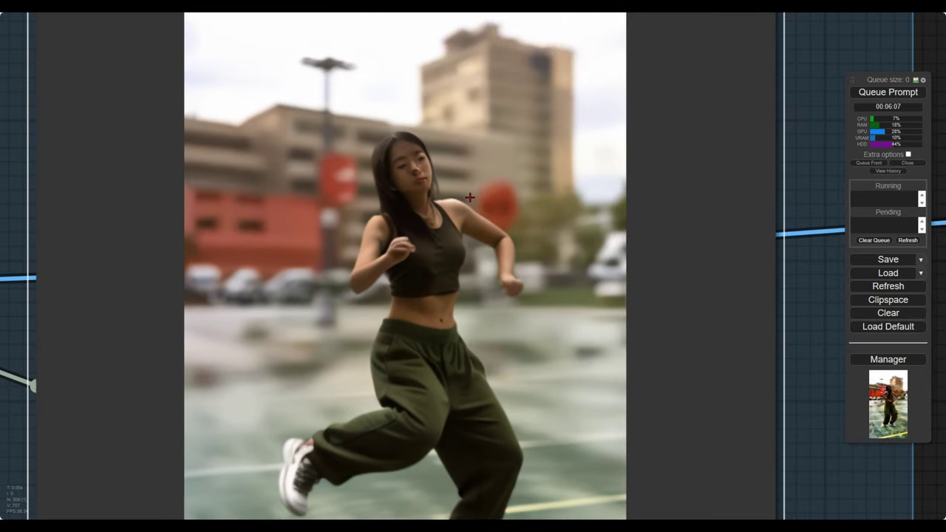
{"action": "scroll", "coordinate": [540, 243], "scroll_direction": "down", "scroll_amount": 6}
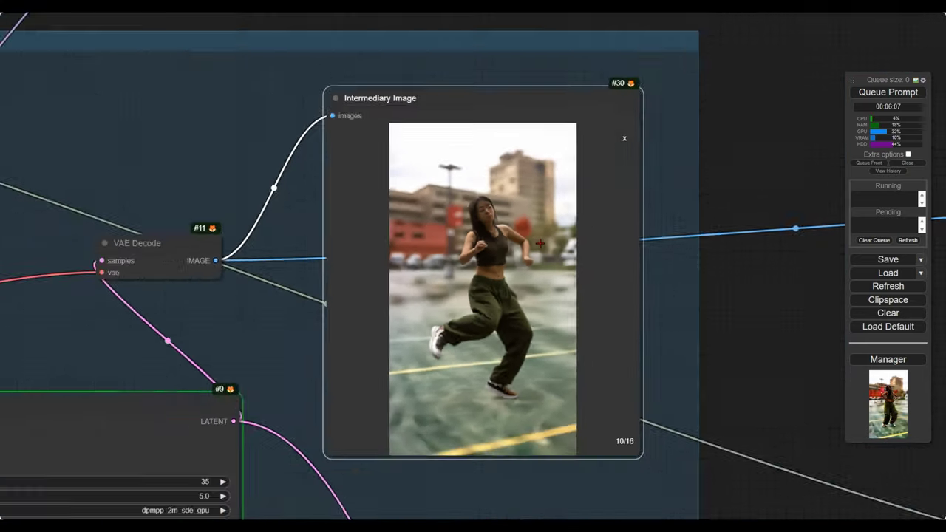
{"action": "scroll", "coordinate": [506, 248], "scroll_direction": "up", "scroll_amount": 6}
{"action": "scroll", "coordinate": [507, 248], "scroll_direction": "up", "scroll_amount": 4}
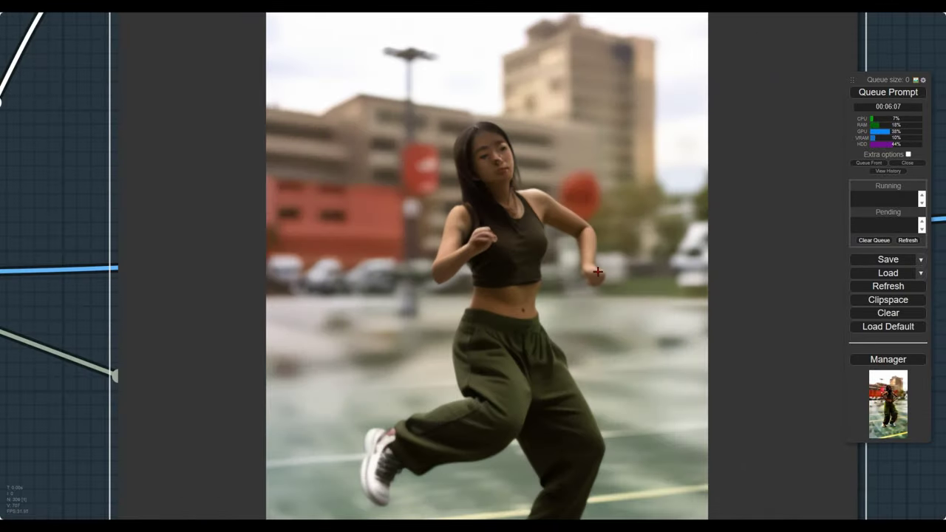
- Leave the KSampler preview and examine the Image Resize node with its note about image proportions
{"action": "scroll", "coordinate": [378, 249], "scroll_direction": "down", "scroll_amount": 17}
{"action": "left_click_drag", "start_coordinate": [219, 176], "coordinate": [272, 410]}
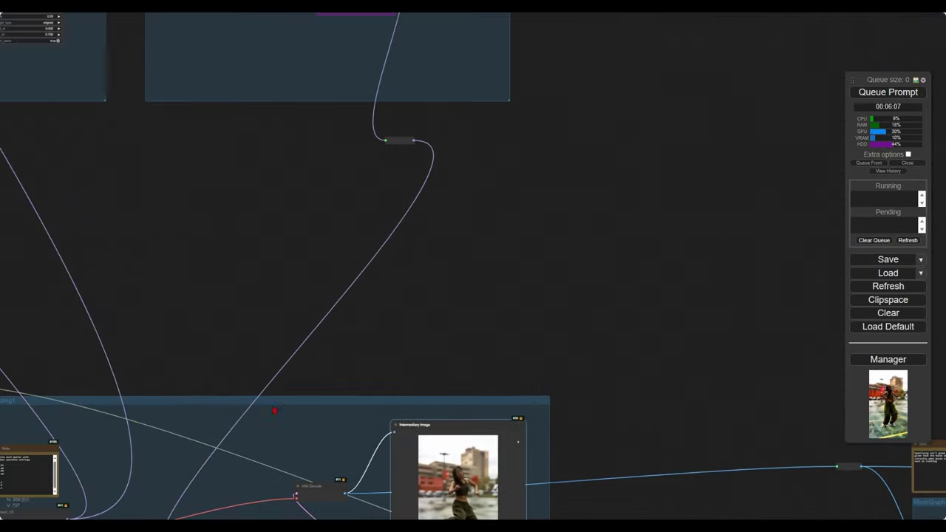
{"action": "scroll", "coordinate": [255, 257], "scroll_direction": "down", "scroll_amount": 5}
{"action": "left_click_drag", "start_coordinate": [261, 241], "coordinate": [545, 464]}
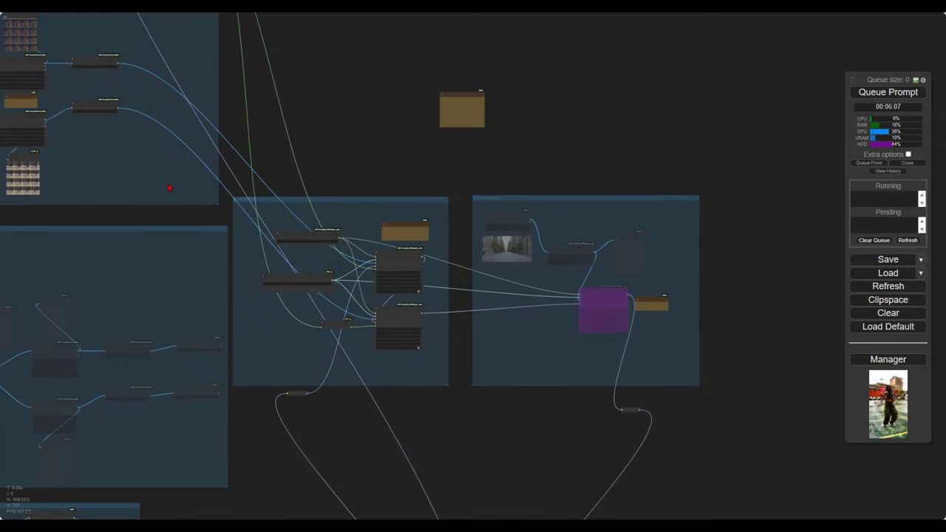
{"action": "left_click_drag", "start_coordinate": [172, 184], "coordinate": [679, 218]}
{"action": "left_click_drag", "start_coordinate": [408, 209], "coordinate": [410, 310]}
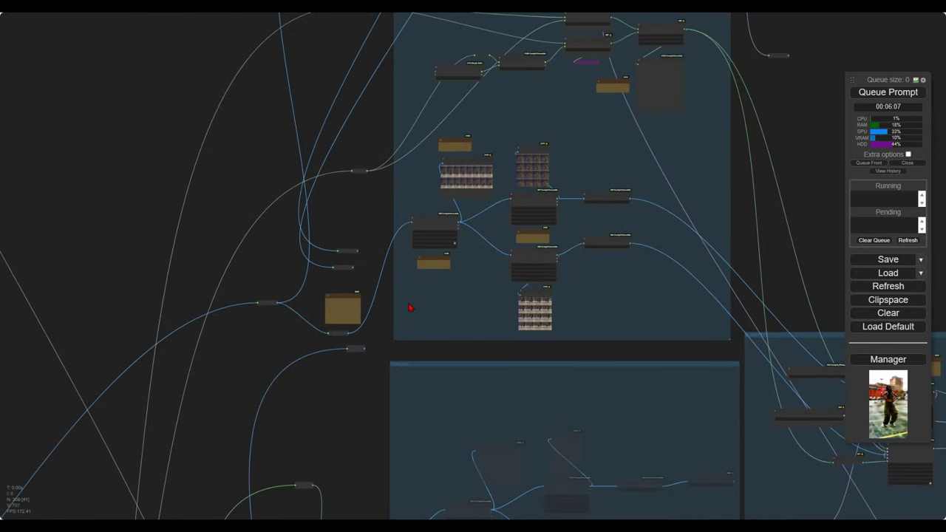
{"action": "scroll", "coordinate": [410, 308], "scroll_direction": "up", "scroll_amount": 15}
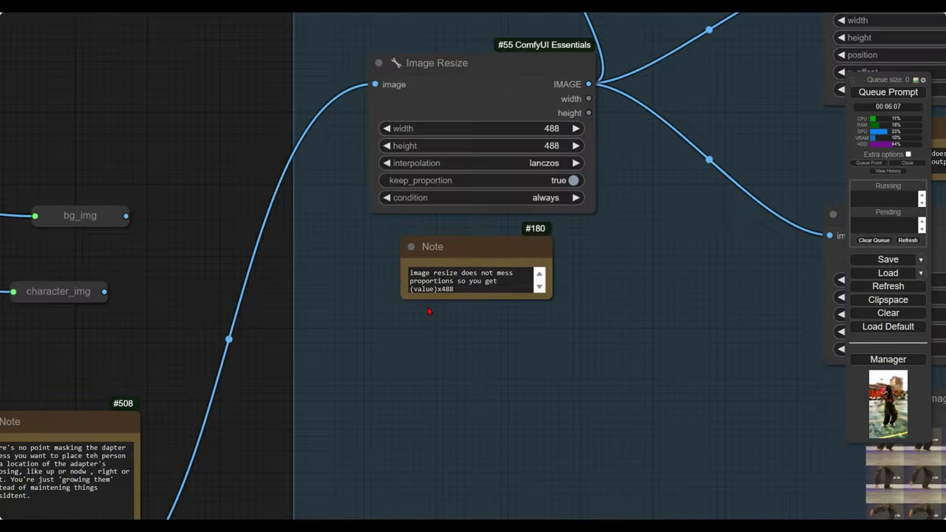
- Inspect the Load CLIP Vision node and its connections to the Apply IPAdapter nodes in the IP ADAPTER 1 group
{"action": "left_click_drag", "start_coordinate": [453, 299], "coordinate": [178, 433]}
{"action": "scroll", "coordinate": [489, 336], "scroll_direction": "down", "scroll_amount": 10}
{"action": "left_click_drag", "start_coordinate": [657, 379], "coordinate": [179, 229]}
{"action": "scroll", "coordinate": [390, 227], "scroll_direction": "up", "scroll_amount": 10}
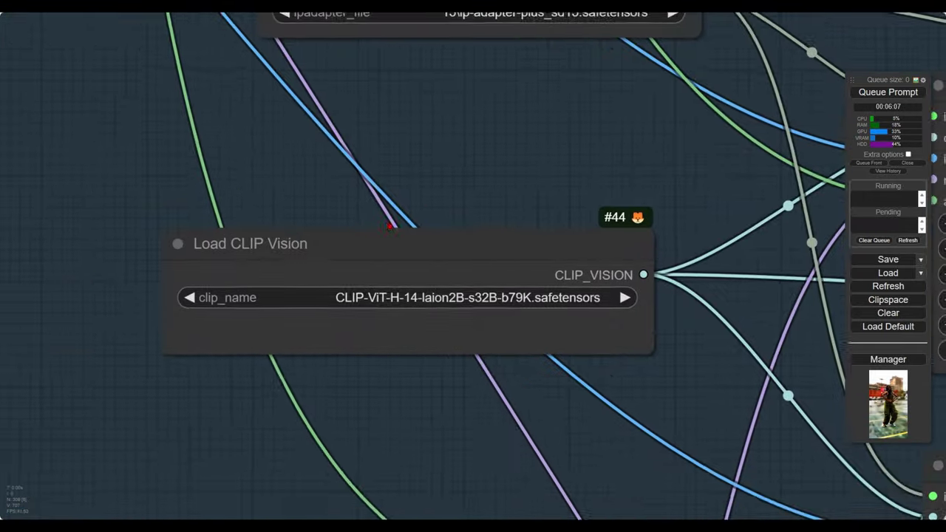
{"action": "scroll", "coordinate": [389, 227], "scroll_direction": "up", "scroll_amount": 1}
{"action": "left_click_drag", "start_coordinate": [407, 166], "coordinate": [355, 307]}
{"action": "left_click_drag", "start_coordinate": [467, 319], "coordinate": [326, 201]}
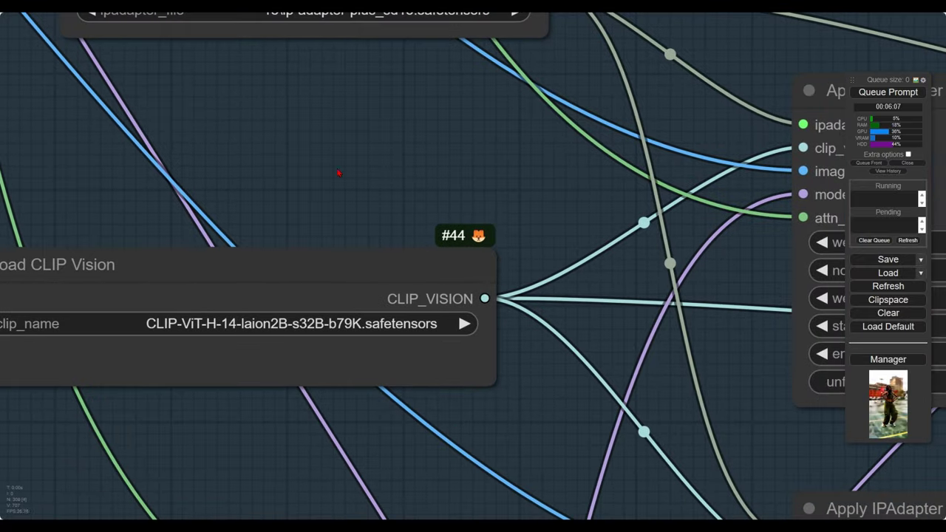
{"action": "scroll", "coordinate": [441, 294], "scroll_direction": "down", "scroll_amount": 5}
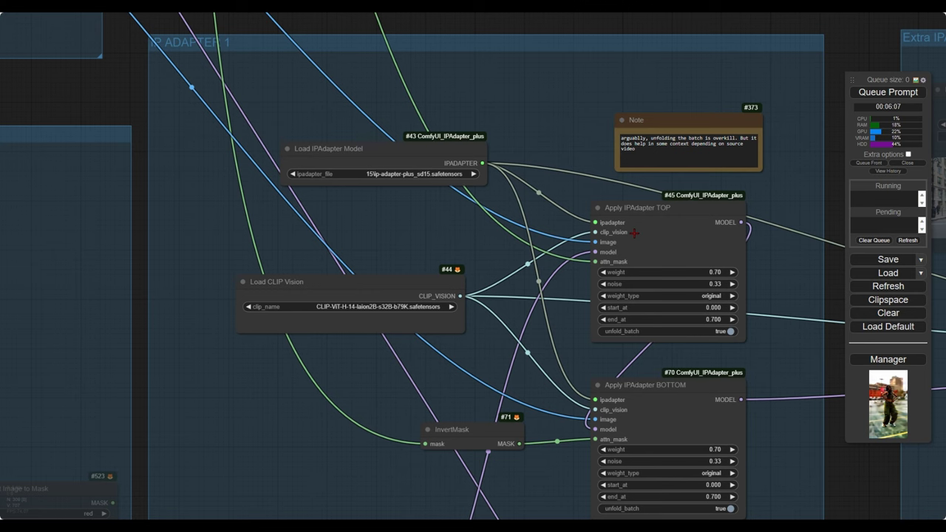
- Open frame 6 of 16 in the rescaled images node and inspect the source dancer's full body
{"action": "scroll", "coordinate": [160, 200], "scroll_direction": "down", "scroll_amount": 10}
{"action": "left_click_drag", "start_coordinate": [160, 200], "coordinate": [554, 259]}
{"action": "left_click_drag", "start_coordinate": [157, 208], "coordinate": [665, 255]}
{"action": "left_click_drag", "start_coordinate": [48, 302], "coordinate": [511, 17]}
{"action": "scroll", "coordinate": [424, 244], "scroll_direction": "down", "scroll_amount": 5}
{"action": "scroll", "coordinate": [424, 244], "scroll_direction": "down", "scroll_amount": 3}
{"action": "scroll", "coordinate": [321, 416], "scroll_direction": "up", "scroll_amount": 3}
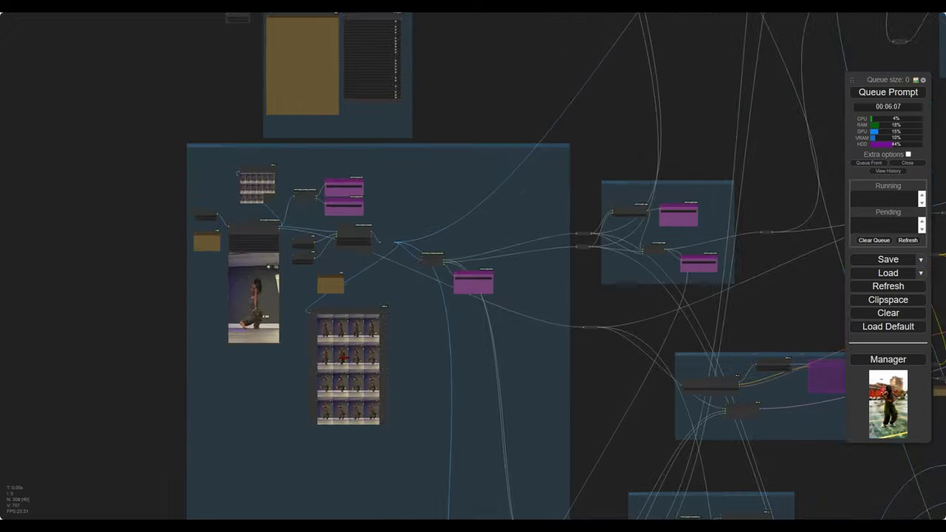
{"action": "scroll", "coordinate": [344, 358], "scroll_direction": "up", "scroll_amount": 14}
{"action": "scroll", "coordinate": [523, 365], "scroll_direction": "up", "scroll_amount": 1}
{"action": "left_click_drag", "start_coordinate": [523, 365], "coordinate": [549, 250]}
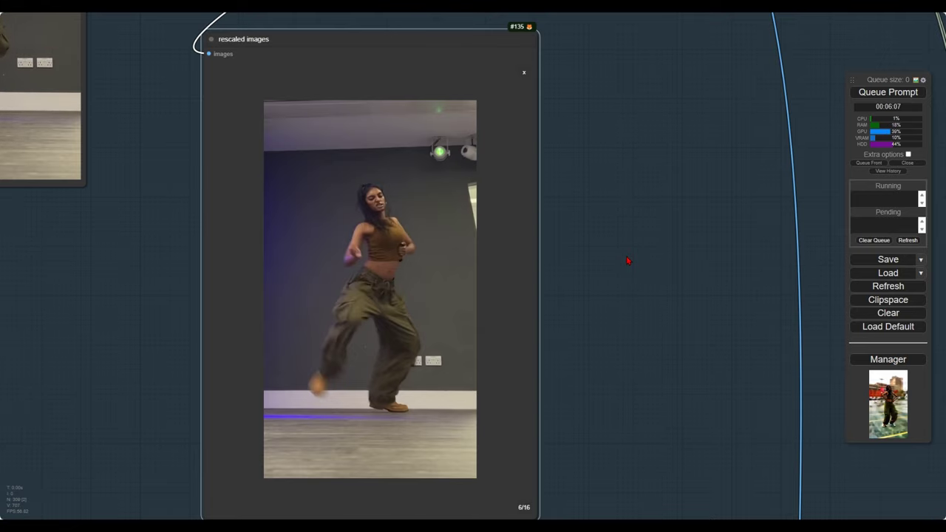
{"action": "scroll", "coordinate": [627, 260], "scroll_direction": "down", "scroll_amount": 6}
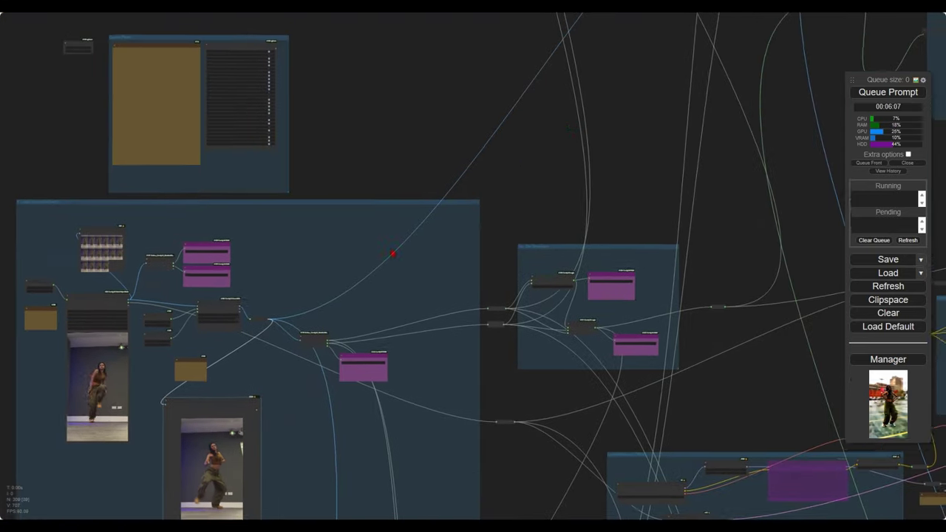
{"action": "left_click_drag", "start_coordinate": [392, 254], "coordinate": [310, 325]}
{"action": "left_click_drag", "start_coordinate": [623, 140], "coordinate": [361, 352]}
{"action": "left_click_drag", "start_coordinate": [576, 110], "coordinate": [397, 352]}
{"action": "left_click_drag", "start_coordinate": [636, 119], "coordinate": [450, 333]}
{"action": "left_click_drag", "start_coordinate": [547, 108], "coordinate": [510, 339]}
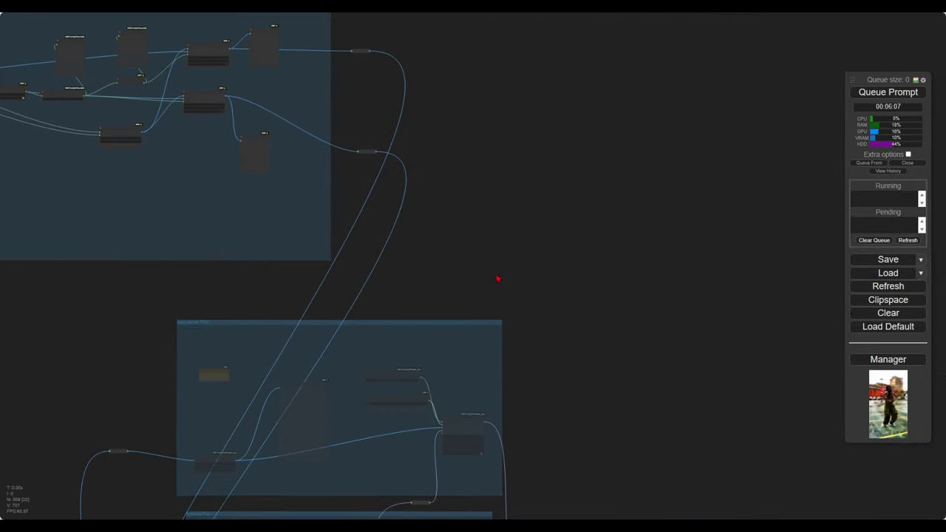
{"action": "left_click_drag", "start_coordinate": [495, 220], "coordinate": [537, 353]}
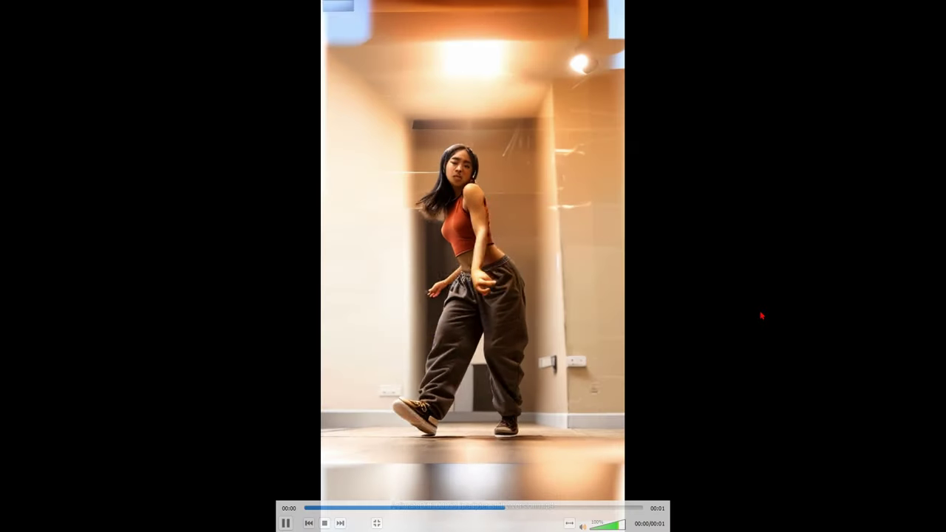
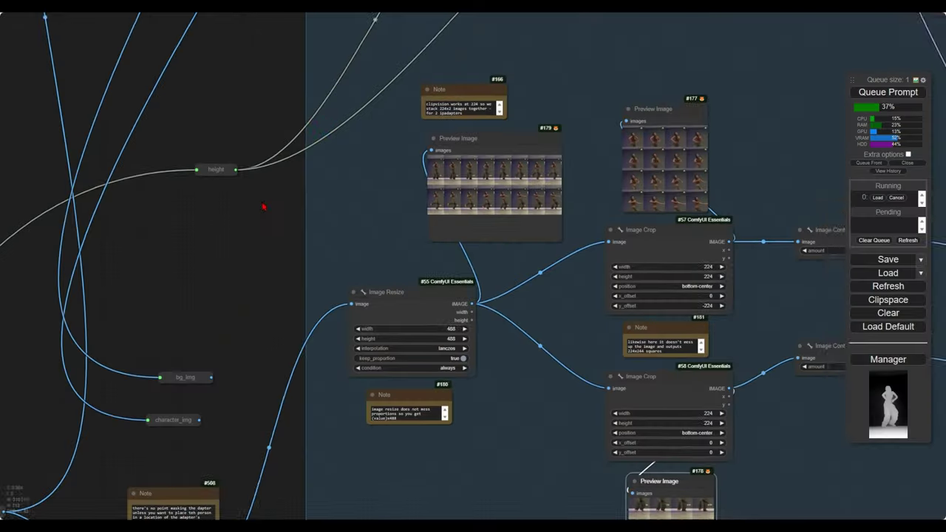
- Review the Image Resize node's settings and the two Image Crop nodes it feeds
{"action": "left_click_drag", "start_coordinate": [264, 207], "coordinate": [350, 88]}
{"action": "scroll", "coordinate": [358, 226], "scroll_direction": "up", "scroll_amount": 3}
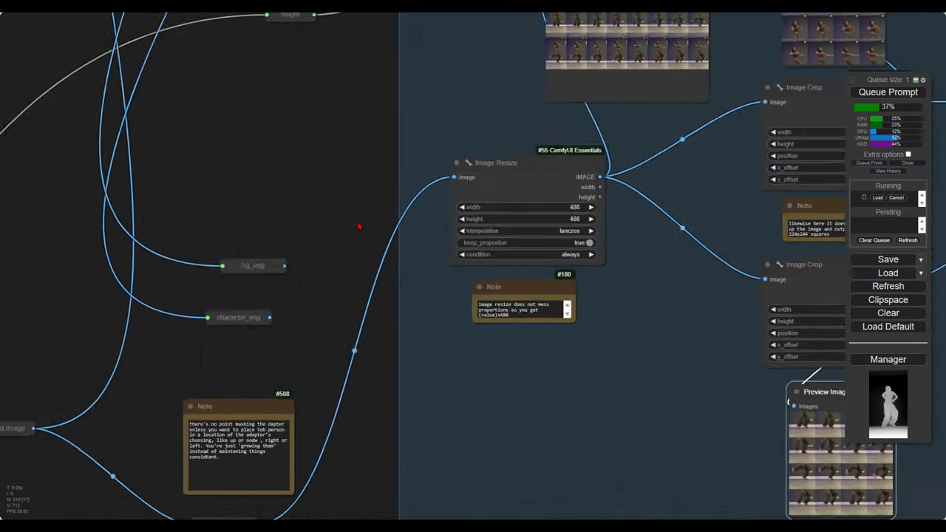
{"action": "left_click_drag", "start_coordinate": [317, 215], "coordinate": [139, 272]}
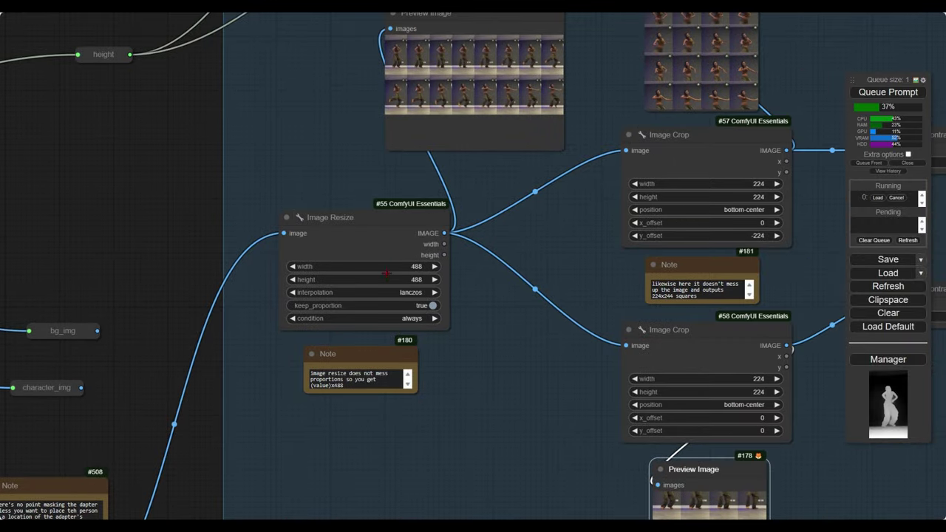
{"action": "scroll", "coordinate": [207, 314], "scroll_direction": "down", "scroll_amount": 12}
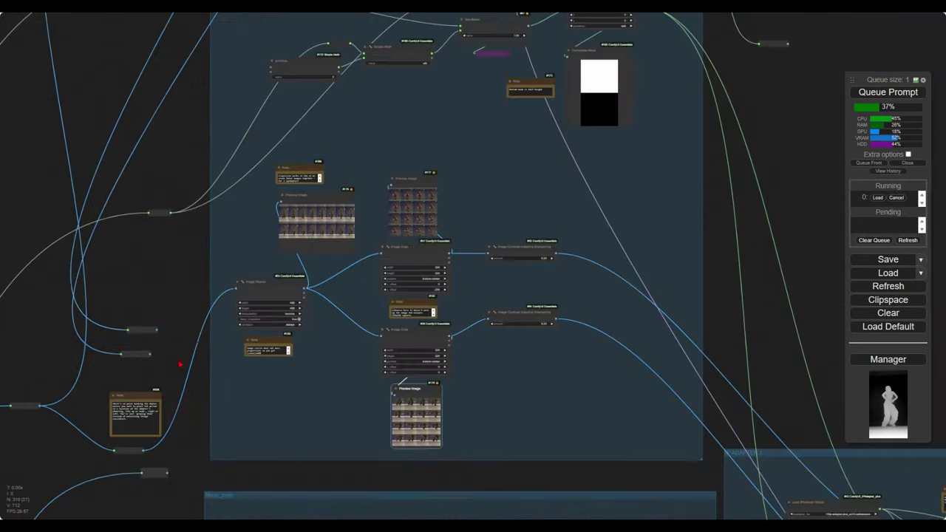
- Trace the image input back to the rescaled images node and view the uncropped source frame
{"action": "left_click_drag", "start_coordinate": [161, 383], "coordinate": [515, 177]}
{"action": "left_click_drag", "start_coordinate": [331, 312], "coordinate": [434, 117]}
{"action": "scroll", "coordinate": [434, 117], "scroll_direction": "down", "scroll_amount": 6}
{"action": "left_click_drag", "start_coordinate": [295, 331], "coordinate": [555, 170]}
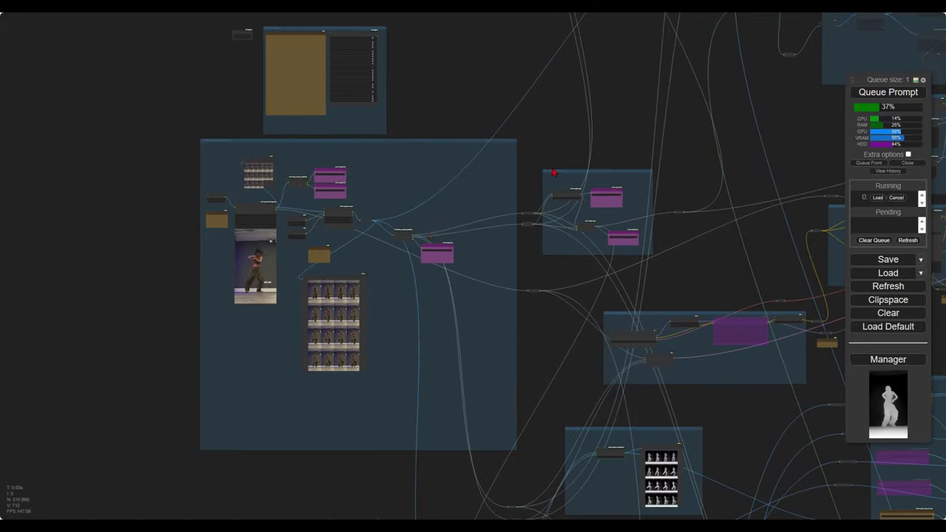
{"action": "scroll", "coordinate": [287, 322], "scroll_direction": "up", "scroll_amount": 8}
{"action": "scroll", "coordinate": [369, 301], "scroll_direction": "up", "scroll_amount": 3}
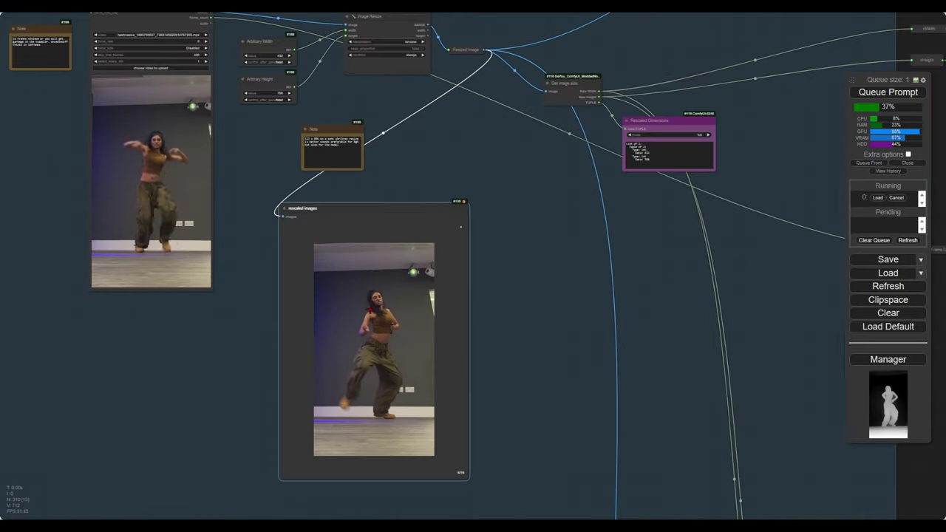
- Open frame 10 of 16 in the upper-body crop preview and frame 6 of 16 in the lower-body crop preview
{"action": "scroll", "coordinate": [549, 321], "scroll_direction": "down", "scroll_amount": 12}
{"action": "left_click_drag", "start_coordinate": [825, 123], "coordinate": [282, 397]}
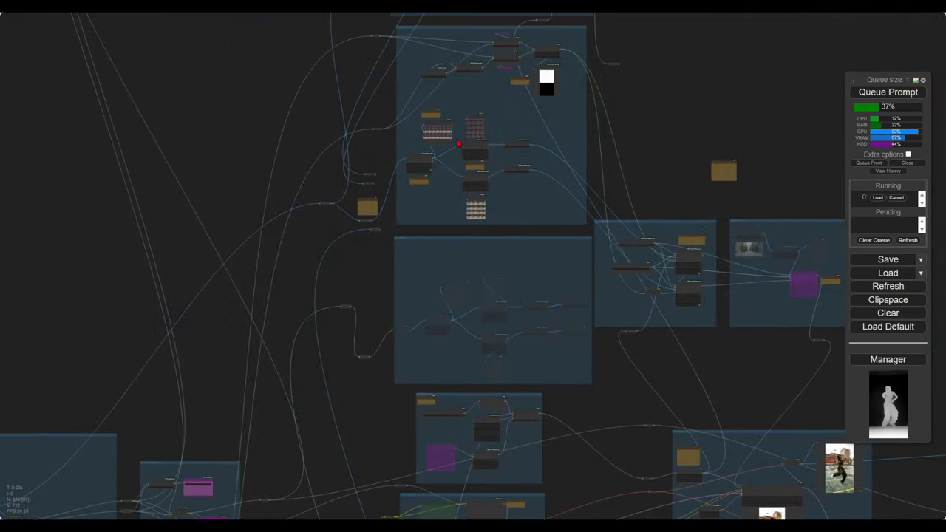
{"action": "scroll", "coordinate": [454, 141], "scroll_direction": "up", "scroll_amount": 18}
{"action": "scroll", "coordinate": [455, 148], "scroll_direction": "up", "scroll_amount": 8}
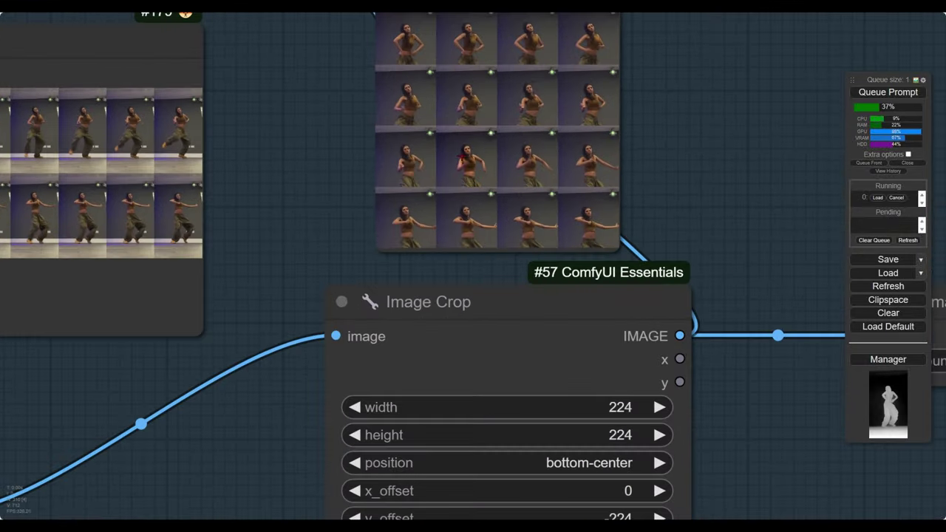
{"action": "left_click", "coordinate": [463, 155]}
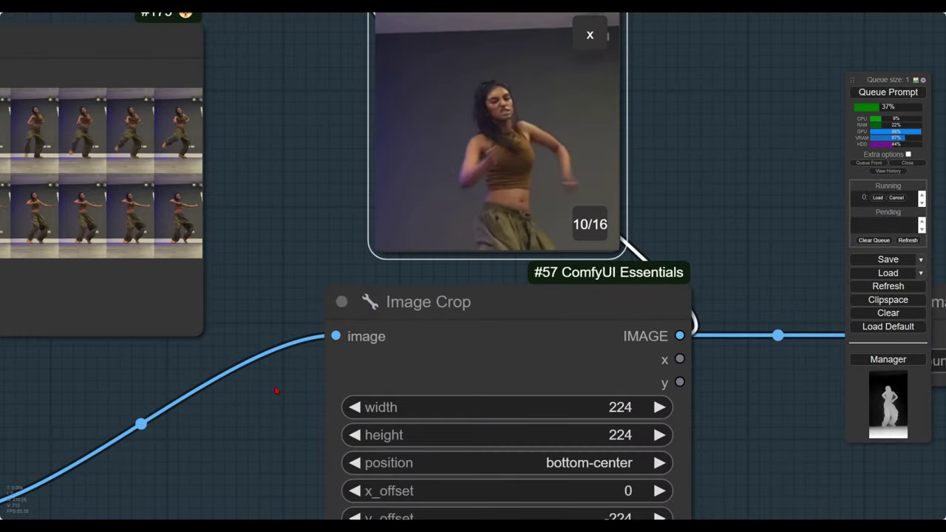
{"action": "scroll", "coordinate": [275, 391], "scroll_direction": "down", "scroll_amount": 10}
{"action": "left_click", "coordinate": [446, 456]}
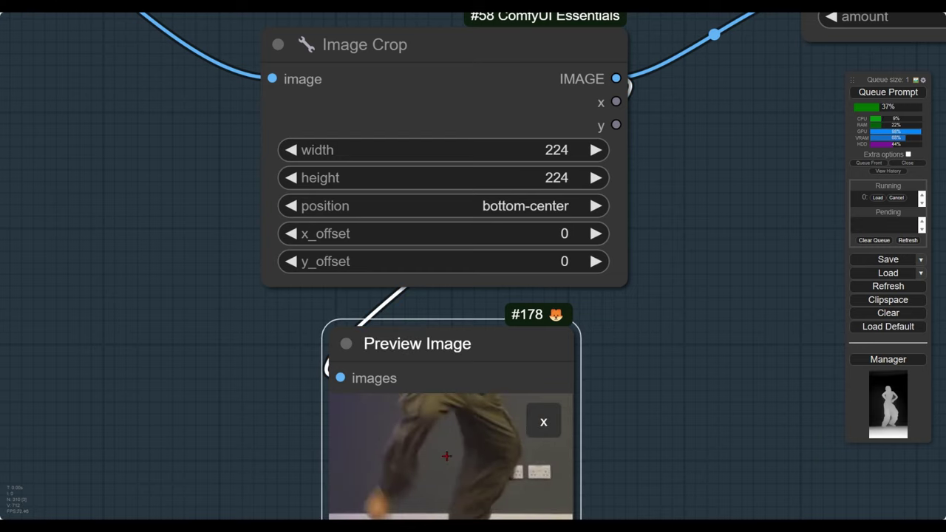
{"action": "scroll", "coordinate": [680, 359], "scroll_direction": "down", "scroll_amount": 8}
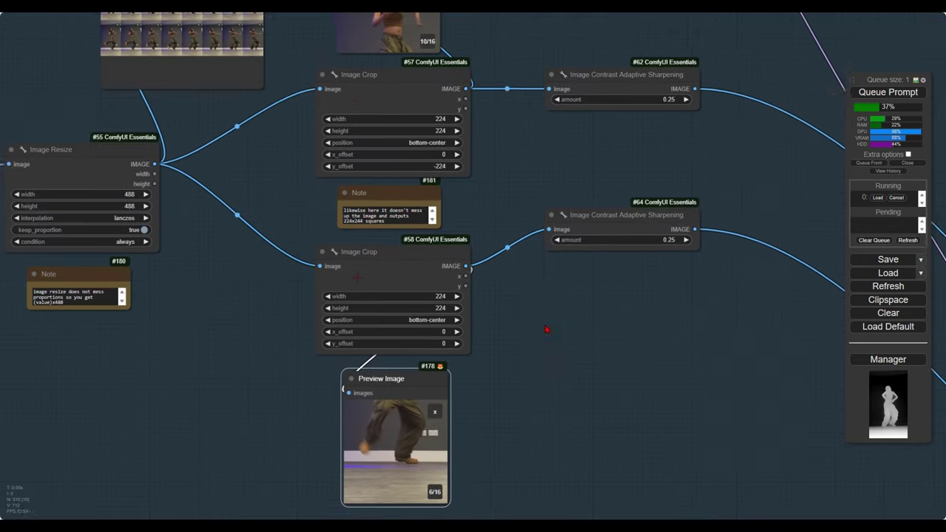
- Follow the cropped images through the Image Contrast Adaptive Sharpening nodes into the IP ADAPTER 1 group and dismiss the execution error dialog
{"action": "left_click_drag", "start_coordinate": [546, 330], "coordinate": [542, 334]}
{"action": "left_click_drag", "start_coordinate": [623, 284], "coordinate": [456, 286]}
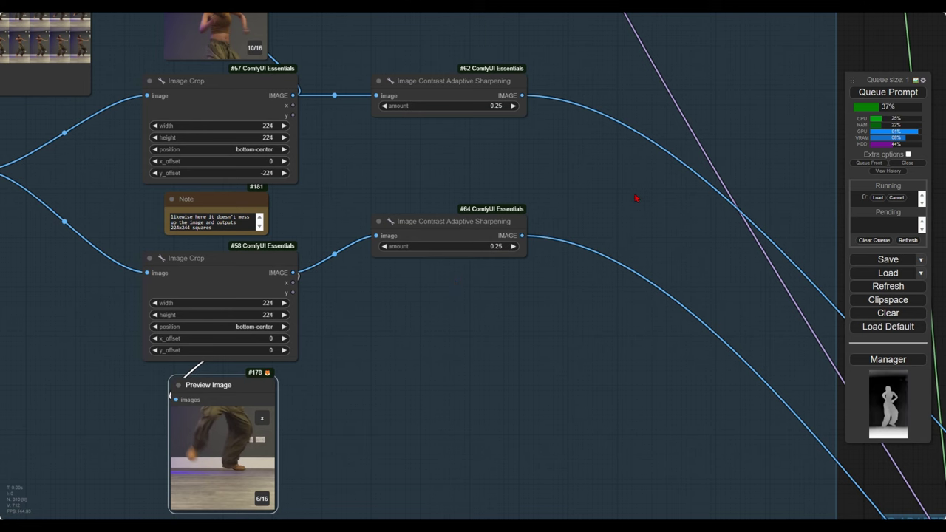
{"action": "left_click_drag", "start_coordinate": [636, 198], "coordinate": [298, 81]}
{"action": "left_click_drag", "start_coordinate": [400, 332], "coordinate": [153, 103]}
{"action": "left_click_drag", "start_coordinate": [427, 348], "coordinate": [261, 197]}
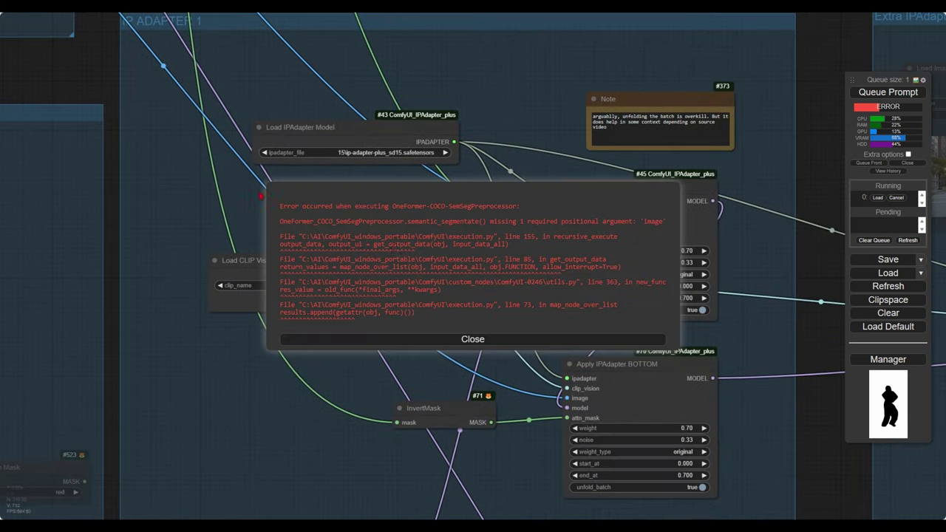
{"action": "left_click", "coordinate": [454, 342]}
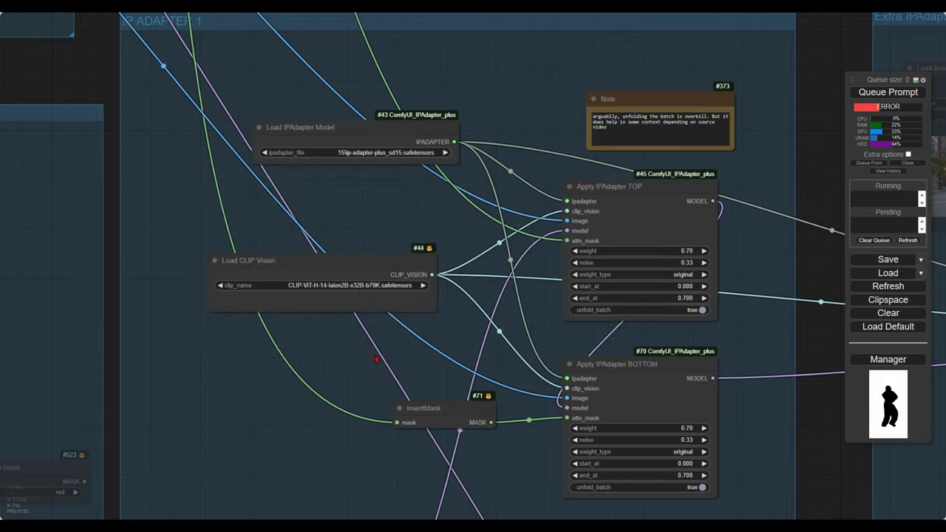
- Select the Apply IPAdapter TOP node and then the Apply IPAdapter BOTTOM node to highlight their connections
{"action": "left_click_drag", "start_coordinate": [445, 350], "coordinate": [332, 311]}
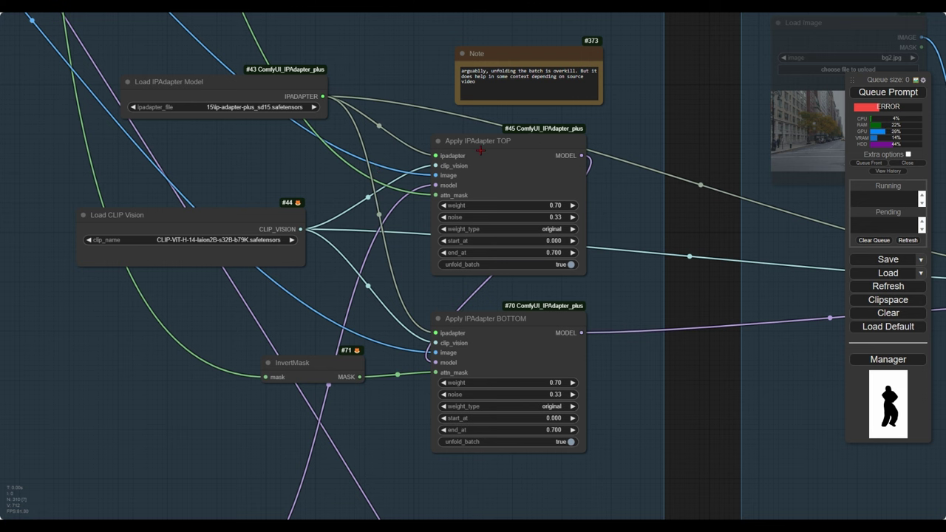
{"action": "left_click", "coordinate": [527, 144]}
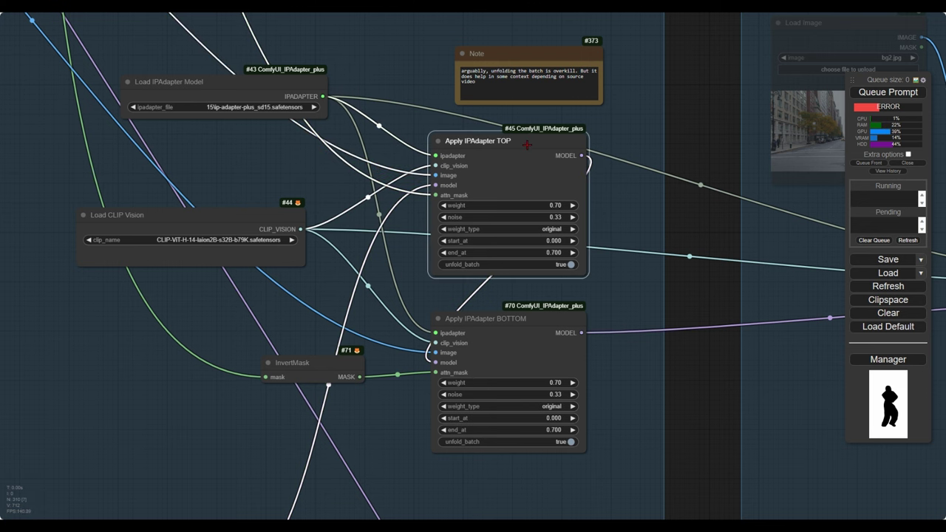
{"action": "left_click", "coordinate": [492, 321]}
- Examine how the SolidMask and Simple Math nodes feed MaskComposite, and inspect the half-height Composite Mask preview
{"action": "scroll", "coordinate": [289, 194], "scroll_direction": "down", "scroll_amount": 10}
{"action": "left_click_drag", "start_coordinate": [220, 193], "coordinate": [481, 427]}
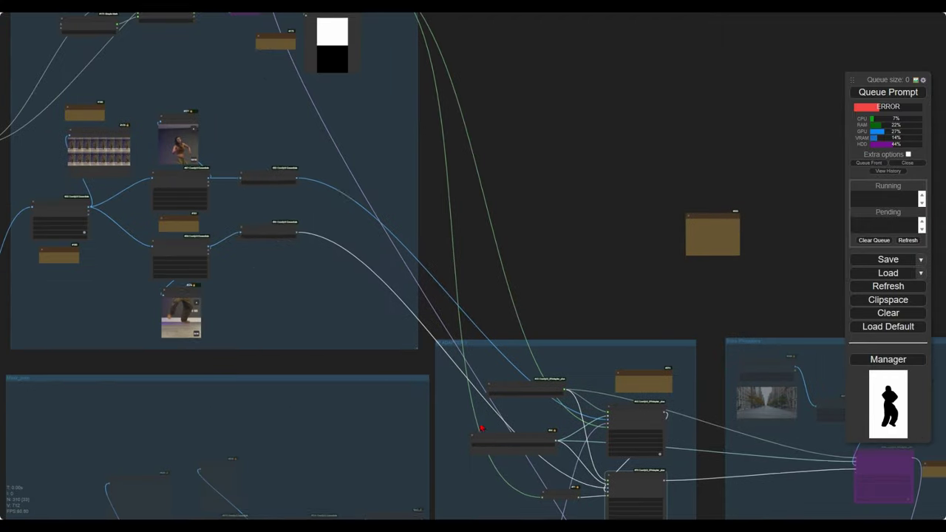
{"action": "left_click_drag", "start_coordinate": [381, 263], "coordinate": [489, 446]}
{"action": "scroll", "coordinate": [262, 191], "scroll_direction": "up", "scroll_amount": 10}
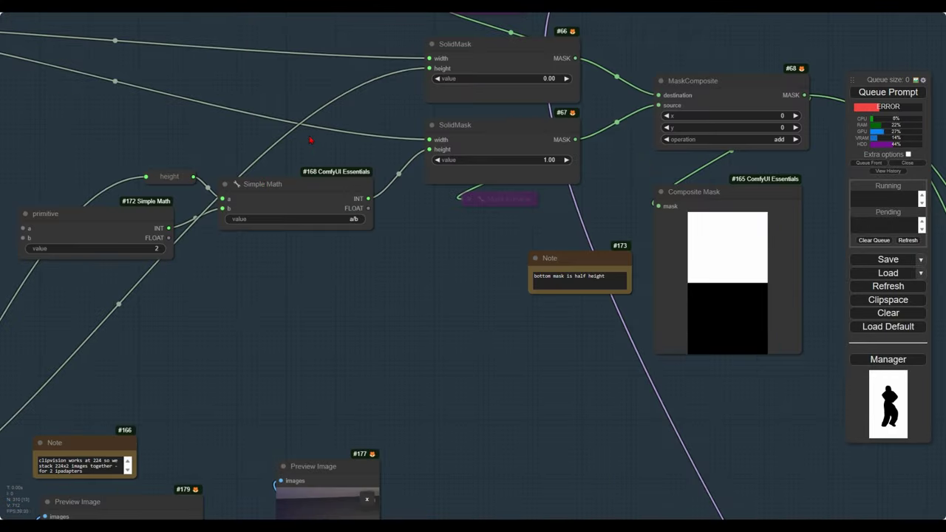
{"action": "left_click_drag", "start_coordinate": [310, 136], "coordinate": [232, 207]}
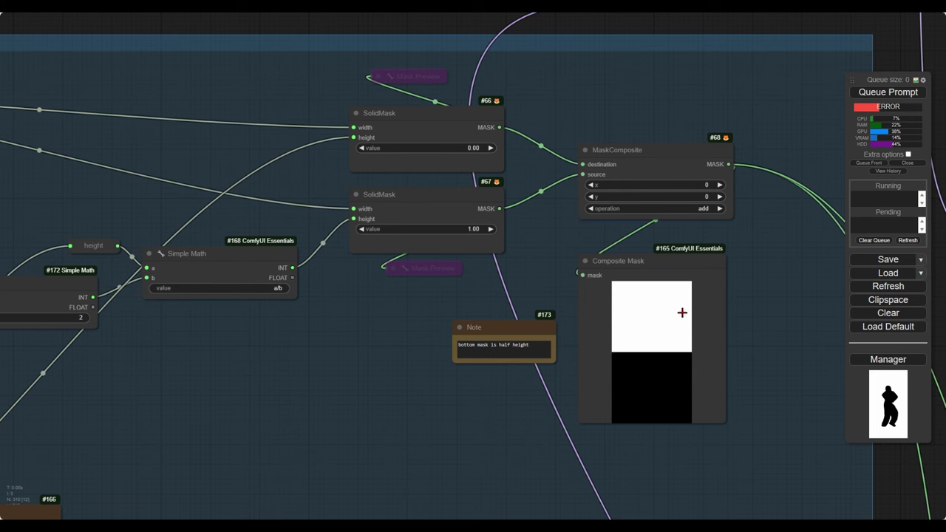
{"action": "left_click_drag", "start_coordinate": [667, 391], "coordinate": [458, 265]}
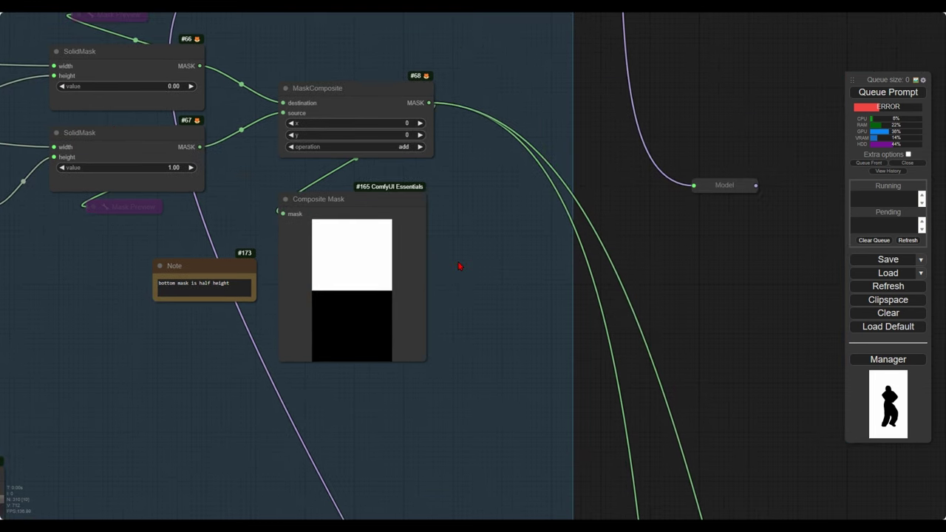
- Follow the composite mask's output to the Apply IPAdapter TOP node and, through InvertMask, to the BOTTOM node
{"action": "scroll", "coordinate": [556, 288], "scroll_direction": "down", "scroll_amount": 5}
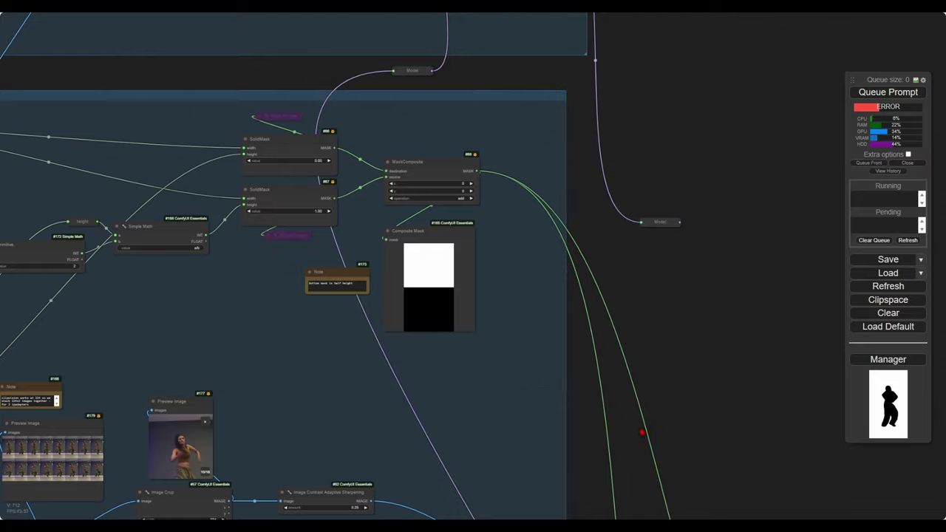
{"action": "left_click_drag", "start_coordinate": [642, 433], "coordinate": [414, 71]}
{"action": "left_click_drag", "start_coordinate": [574, 363], "coordinate": [460, 91]}
{"action": "scroll", "coordinate": [539, 277], "scroll_direction": "up", "scroll_amount": 2}
{"action": "scroll", "coordinate": [537, 276], "scroll_direction": "up", "scroll_amount": 2}
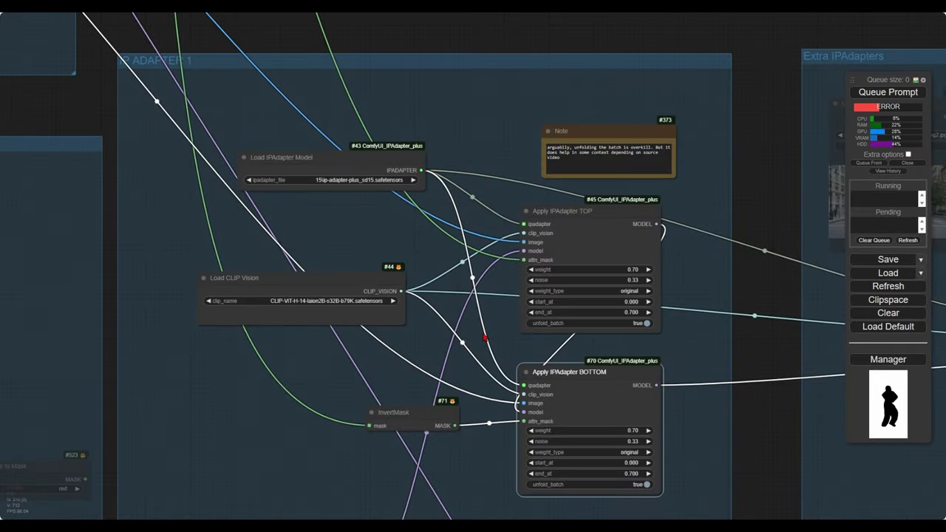
{"action": "left_click_drag", "start_coordinate": [480, 339], "coordinate": [358, 237]}
{"action": "scroll", "coordinate": [357, 239], "scroll_direction": "down", "scroll_amount": 13}
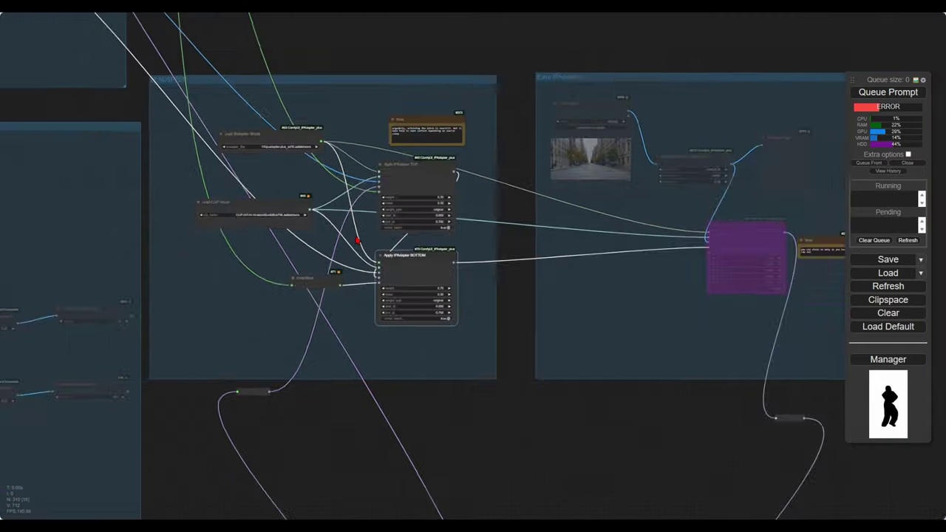
- Follow the IPAdapter model output through the sampler groups to the final output and examine the rendered dancer up close
{"action": "left_click_drag", "start_coordinate": [669, 515], "coordinate": [263, 296]}
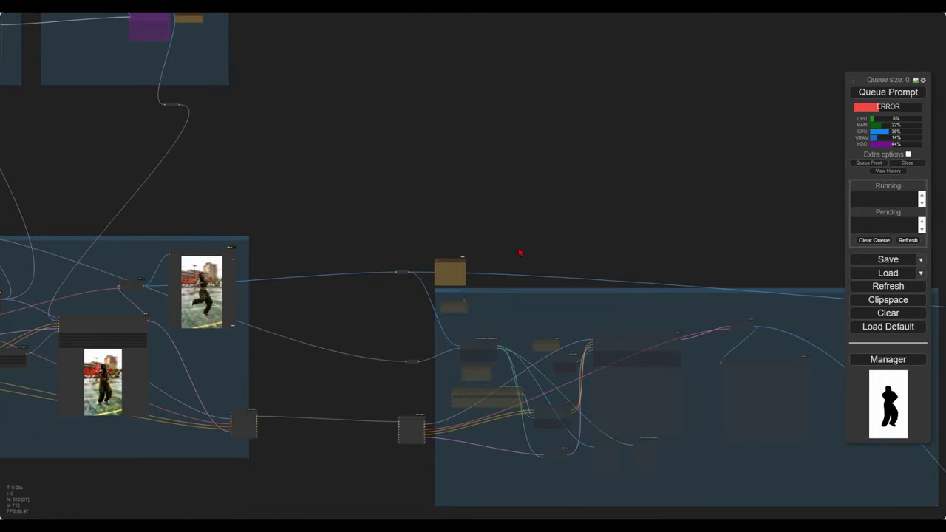
{"action": "left_click_drag", "start_coordinate": [451, 257], "coordinate": [648, 159]}
{"action": "left_click_drag", "start_coordinate": [815, 167], "coordinate": [110, 155]}
{"action": "left_click_drag", "start_coordinate": [798, 214], "coordinate": [148, 122]}
{"action": "mouse_move", "coordinate": [806, 224]}
{"action": "left_mouse_down"}
{"action": "mouse_move", "coordinate": [557, 176]}
{"action": "mouse_move", "coordinate": [74, 323]}
{"action": "left_mouse_up"}
{"action": "left_click_drag", "start_coordinate": [485, 324], "coordinate": [361, 193]}
{"action": "scroll", "coordinate": [360, 193], "scroll_direction": "up", "scroll_amount": 10}
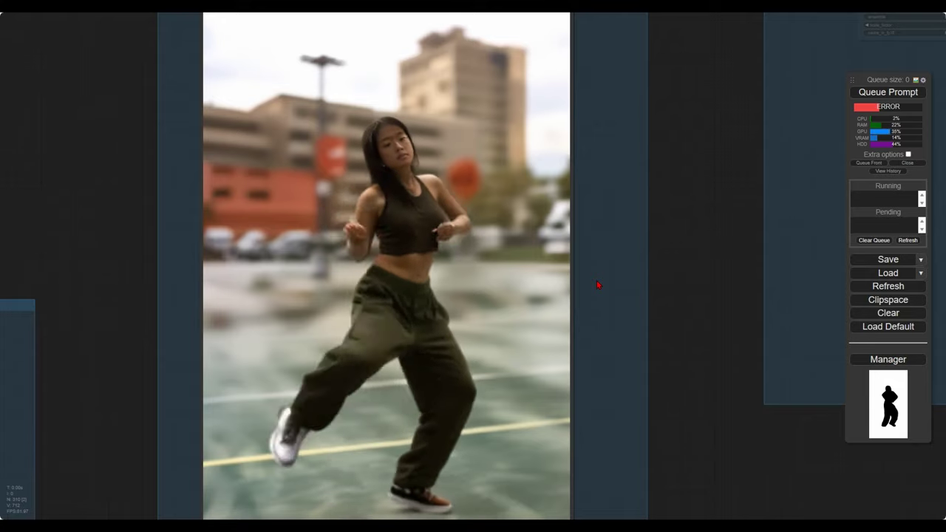
{"action": "scroll", "coordinate": [599, 284], "scroll_direction": "down", "scroll_amount": 8}
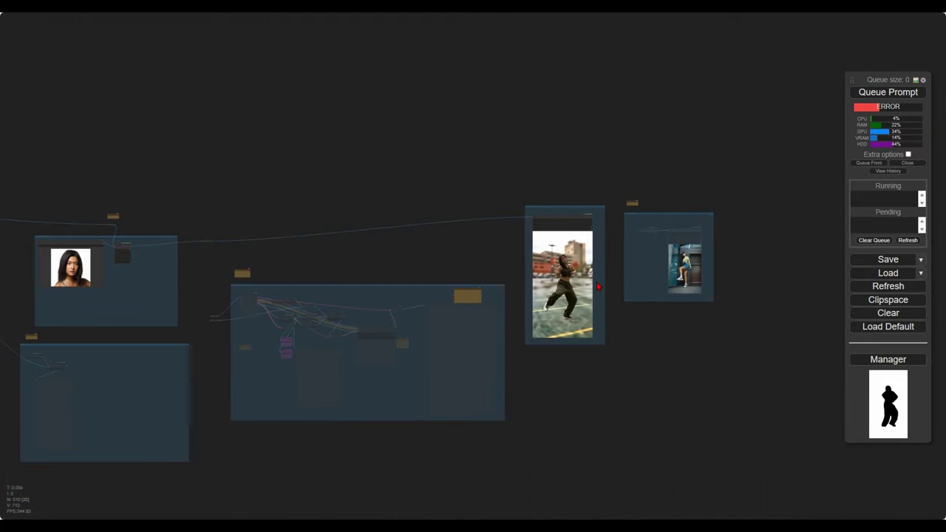
- Return to the source video group and examine the rescaled dancer frames with the Image Resize and dimensions nodes
{"action": "scroll", "coordinate": [599, 286], "scroll_direction": "down", "scroll_amount": 2}
{"action": "left_click_drag", "start_coordinate": [204, 217], "coordinate": [677, 189]}
{"action": "left_click_drag", "start_coordinate": [355, 190], "coordinate": [492, 217]}
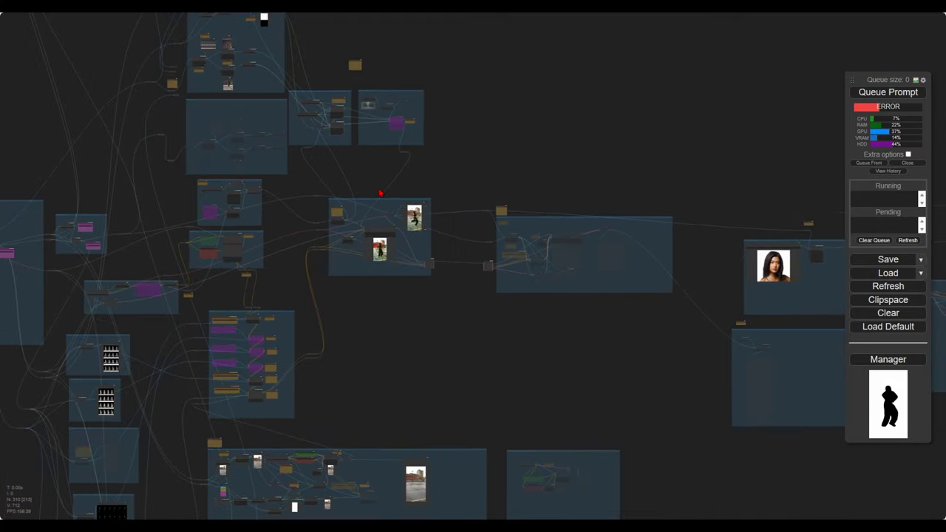
{"action": "left_click_drag", "start_coordinate": [303, 216], "coordinate": [524, 352]}
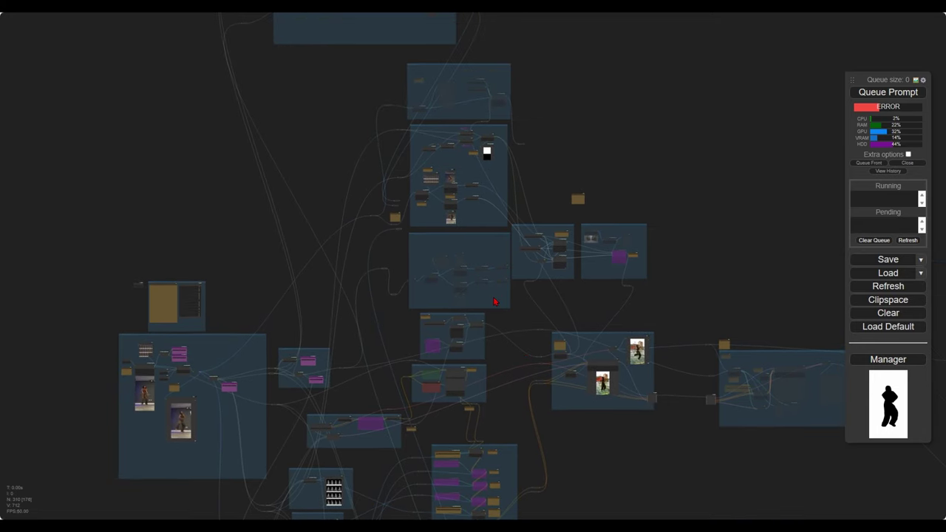
{"action": "scroll", "coordinate": [494, 301], "scroll_direction": "up", "scroll_amount": 10}
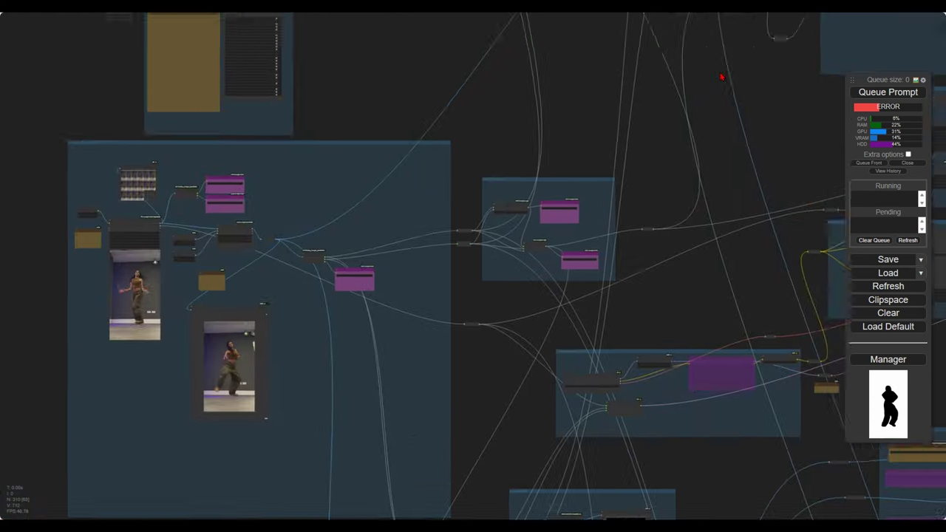
{"action": "scroll", "coordinate": [278, 354], "scroll_direction": "up", "scroll_amount": 5}
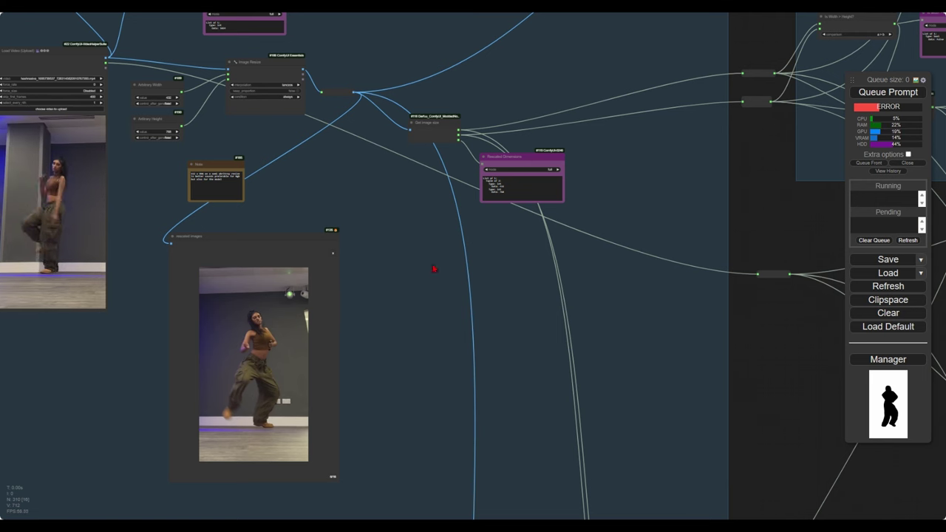
{"action": "left_click_drag", "start_coordinate": [355, 300], "coordinate": [414, 255]}
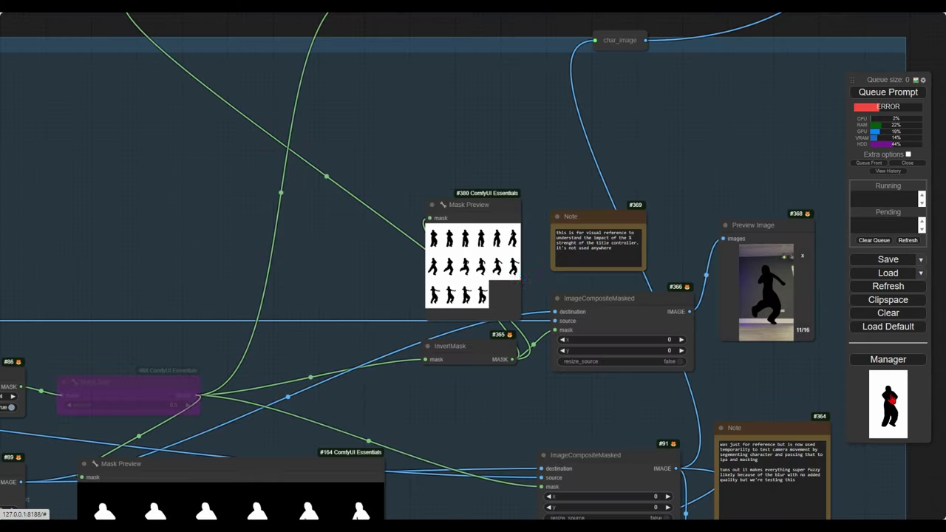
- Enlarge a single frame of the inverted character mask in the Mask Preview above InvertMask
{"action": "scroll", "coordinate": [453, 259], "scroll_direction": "up", "scroll_amount": 8}
{"action": "left_click", "coordinate": [453, 255]}
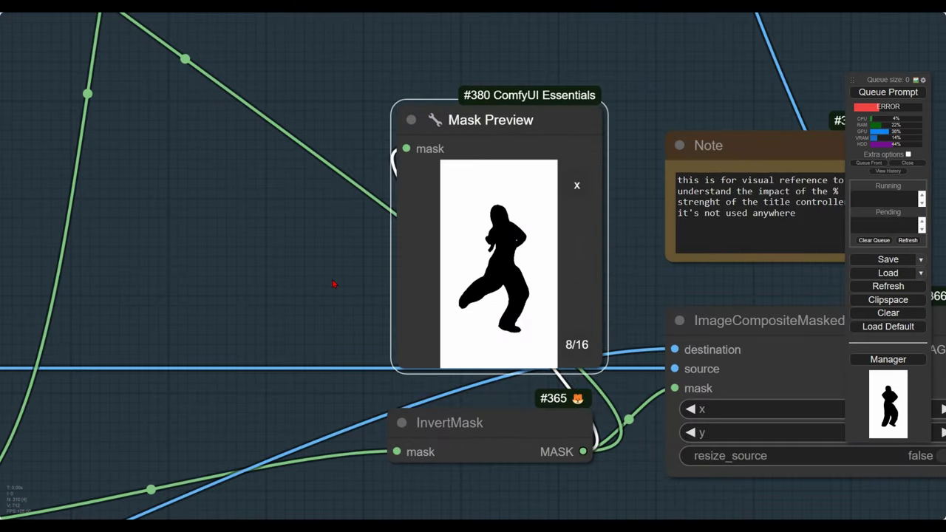
{"action": "scroll", "coordinate": [334, 283], "scroll_direction": "down", "scroll_amount": 10}
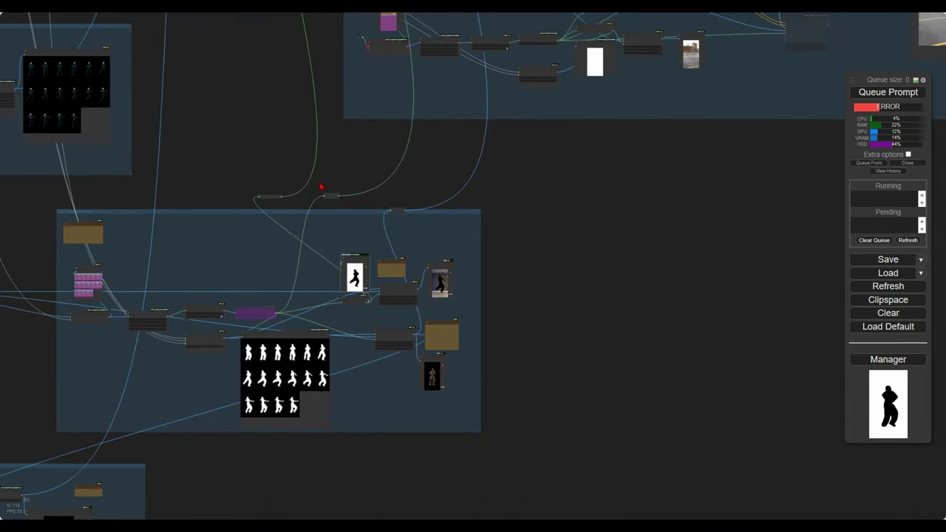
- Follow the character mask output from the segmentation group up to the char_mask input of the Mask_prep group
{"action": "left_click_drag", "start_coordinate": [321, 186], "coordinate": [325, 416]}
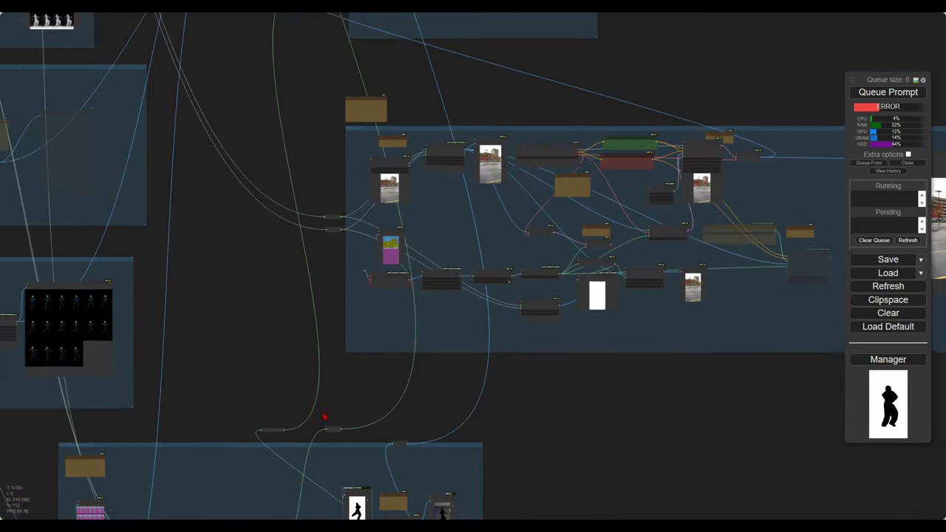
{"action": "left_click_drag", "start_coordinate": [300, 117], "coordinate": [320, 273]}
{"action": "left_click_drag", "start_coordinate": [365, 516], "coordinate": [366, 248]}
{"action": "left_click_drag", "start_coordinate": [344, 150], "coordinate": [403, 414]}
{"action": "left_click_drag", "start_coordinate": [319, 186], "coordinate": [422, 431]}
{"action": "scroll", "coordinate": [422, 431], "scroll_direction": "down", "scroll_amount": 6}
{"action": "left_click_drag", "start_coordinate": [257, 223], "coordinate": [380, 424]}
{"action": "left_click_drag", "start_coordinate": [368, 150], "coordinate": [232, 229]}
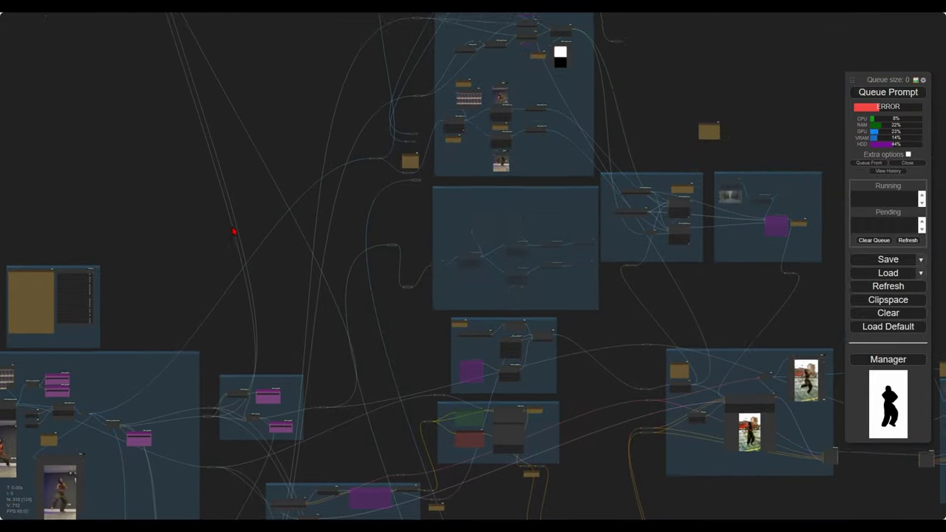
{"action": "scroll", "coordinate": [465, 249], "scroll_direction": "up", "scroll_amount": 11}
{"action": "left_click_drag", "start_coordinate": [466, 221], "coordinate": [274, 168]}
{"action": "scroll", "coordinate": [273, 166], "scroll_direction": "up", "scroll_amount": 6}
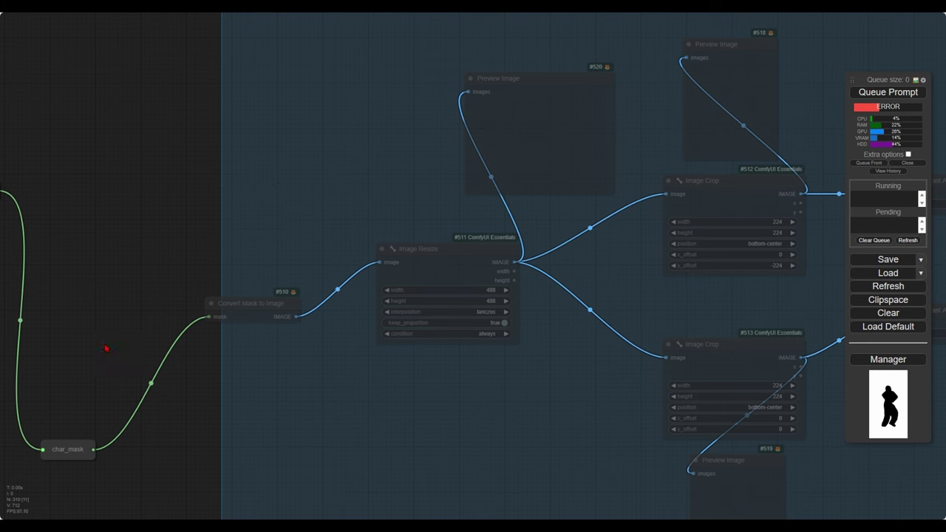
- Trace the mask through resizing, cropping and sharpening, and select the upper Convert Image to Mask node
{"action": "left_click_drag", "start_coordinate": [106, 348], "coordinate": [110, 326]}
{"action": "left_click_drag", "start_coordinate": [467, 329], "coordinate": [187, 322]}
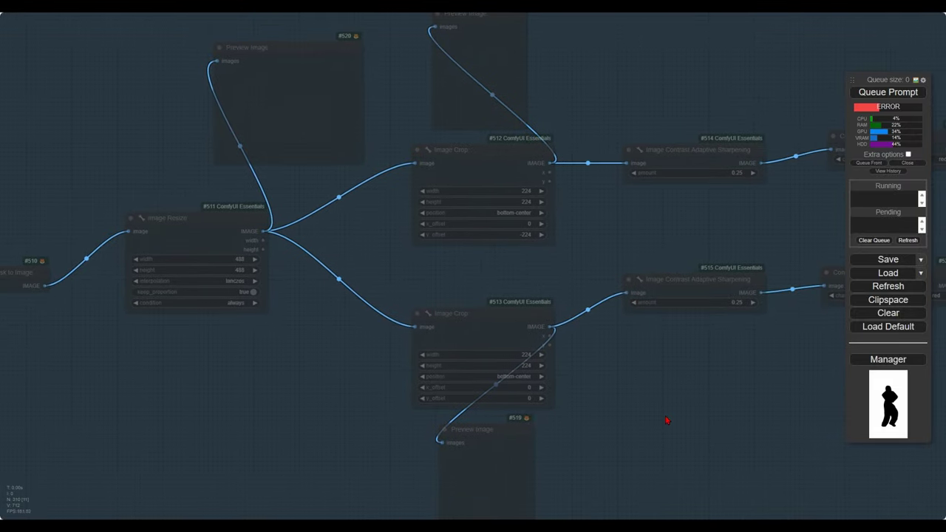
{"action": "left_click_drag", "start_coordinate": [665, 420], "coordinate": [279, 377]}
{"action": "left_click_drag", "start_coordinate": [412, 362], "coordinate": [348, 441]}
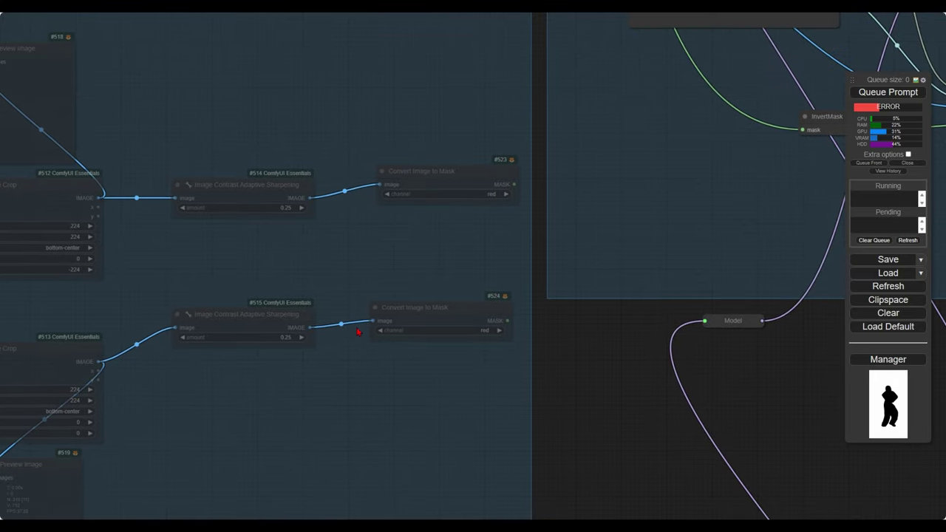
{"action": "left_click", "coordinate": [447, 167]}
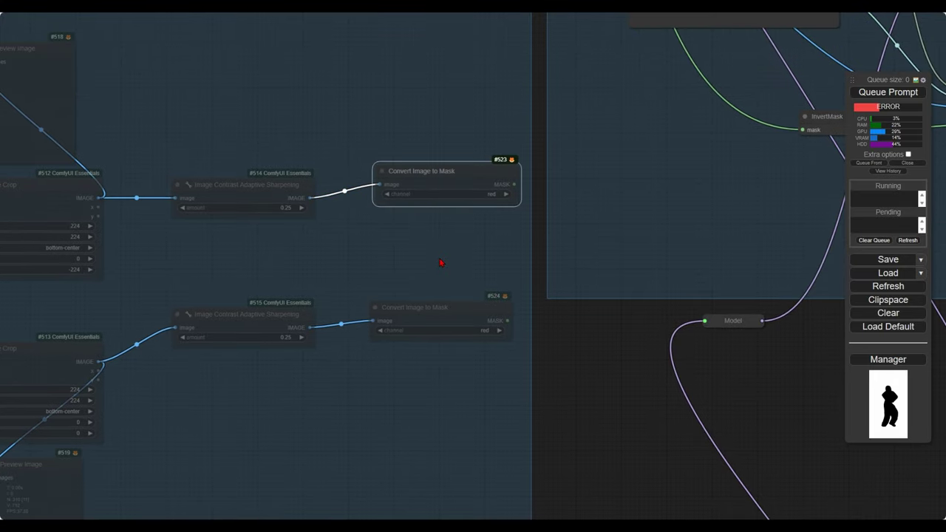
- Examine the image and attn_mask inputs of the Apply IPAdapter TOP and BOTTOM nodes
{"action": "left_click_drag", "start_coordinate": [443, 263], "coordinate": [228, 348]}
{"action": "scroll", "coordinate": [328, 337], "scroll_direction": "up", "scroll_amount": 1}
{"action": "left_click_drag", "start_coordinate": [426, 287], "coordinate": [292, 354]}
{"action": "left_click_drag", "start_coordinate": [335, 311], "coordinate": [278, 364]}
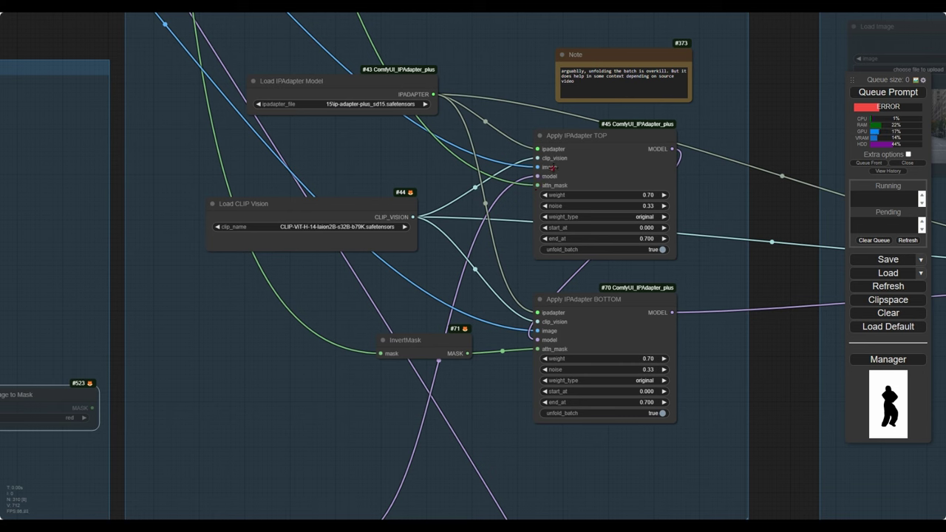
{"action": "scroll", "coordinate": [476, 197], "scroll_direction": "down", "scroll_amount": 6}
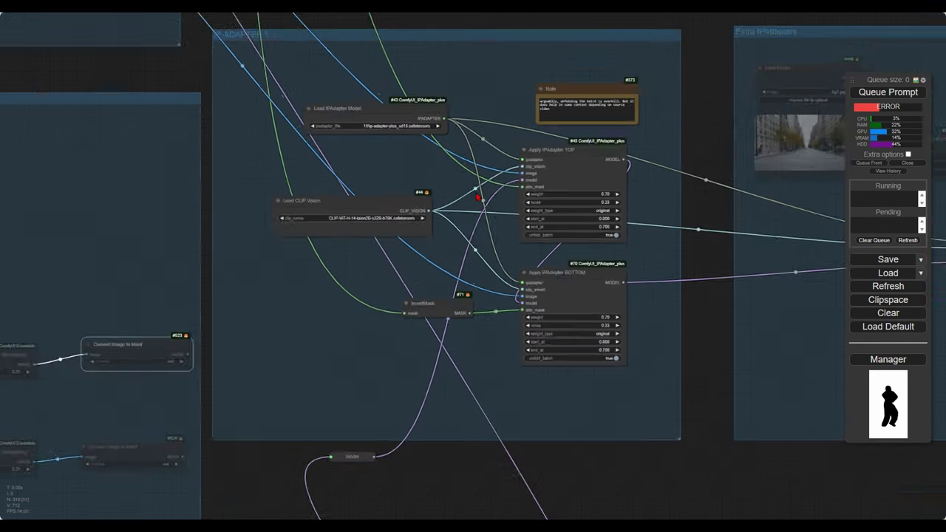
- Inspect the Image Resize, Image Crop and sharpening nodes that prepare the dancer frames above Mask_prep
{"action": "left_click_drag", "start_coordinate": [223, 172], "coordinate": [595, 369]}
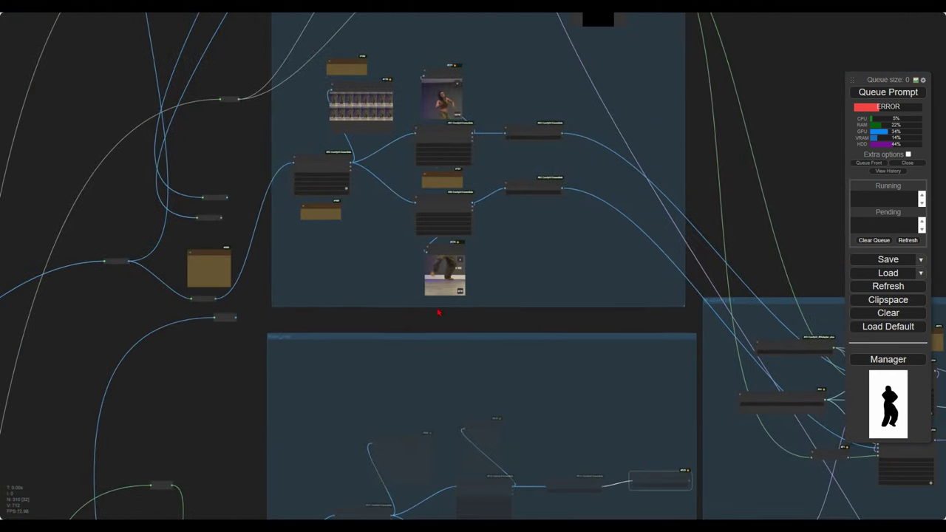
{"action": "scroll", "coordinate": [419, 277], "scroll_direction": "up", "scroll_amount": 9}
{"action": "scroll", "coordinate": [325, 237], "scroll_direction": "down", "scroll_amount": 8}
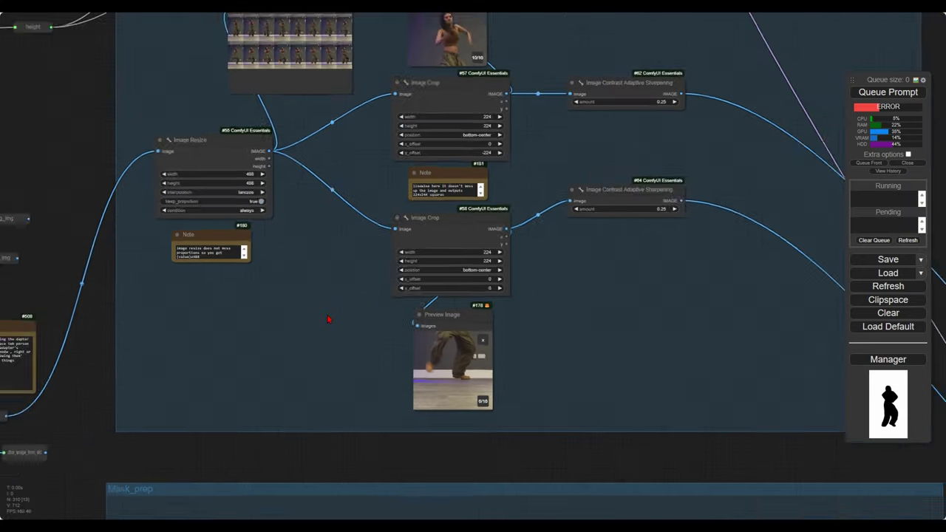
- Go to the Load Image node holding NM0kj5kMRX.png and examine its link to the Image Resize node
{"action": "left_click_drag", "start_coordinate": [340, 207], "coordinate": [350, 354]}
{"action": "left_click_drag", "start_coordinate": [340, 189], "coordinate": [359, 335]}
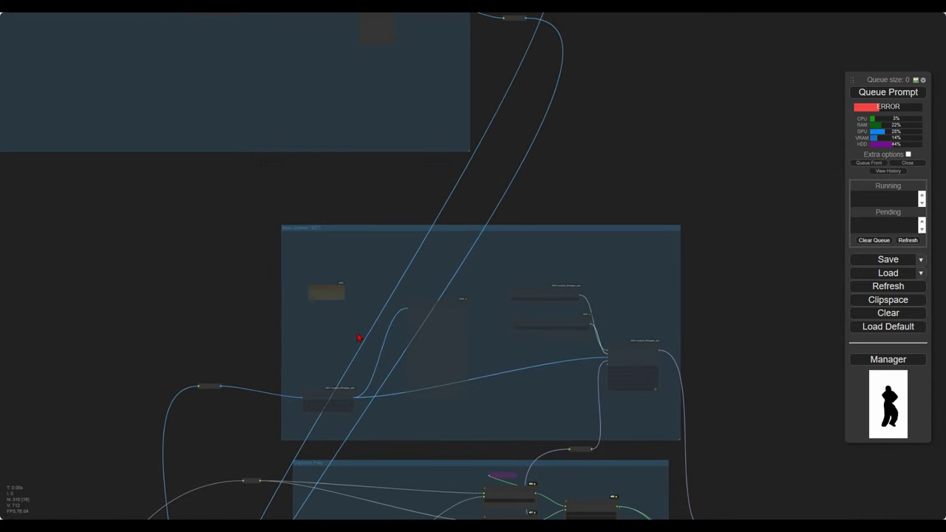
{"action": "left_click_drag", "start_coordinate": [143, 147], "coordinate": [492, 313]}
{"action": "left_click_drag", "start_coordinate": [164, 229], "coordinate": [525, 402]}
{"action": "scroll", "coordinate": [431, 317], "scroll_direction": "up", "scroll_amount": 6}
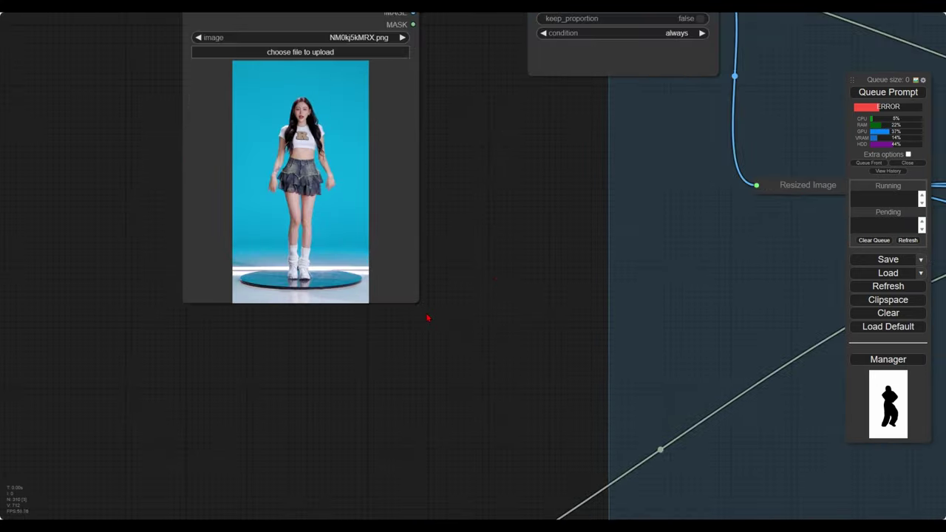
{"action": "scroll", "coordinate": [515, 313], "scroll_direction": "down", "scroll_amount": 5}
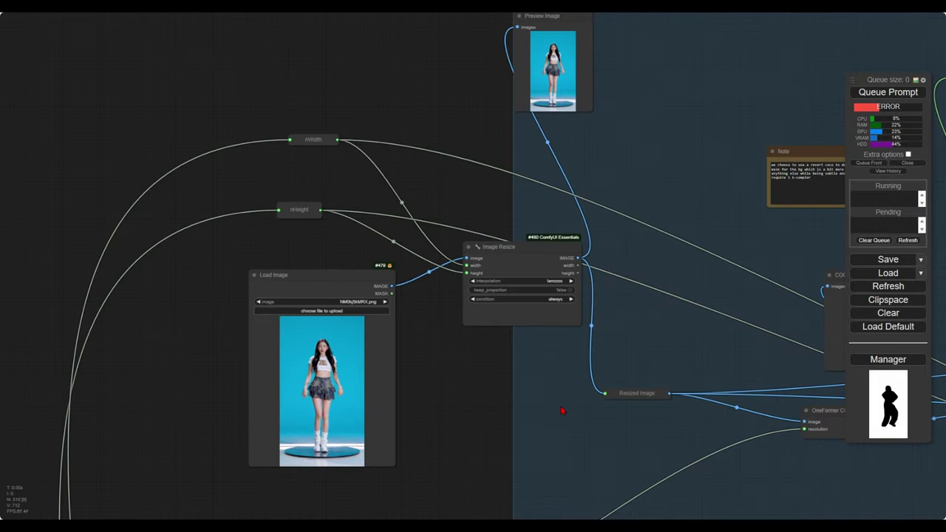
- Queue the prompt to run the resized image through the OneFormer COCO Segmentor
{"action": "scroll", "coordinate": [562, 409], "scroll_direction": "right", "scroll_amount": 5}
{"action": "scroll", "coordinate": [584, 383], "scroll_direction": "right", "scroll_amount": 5}
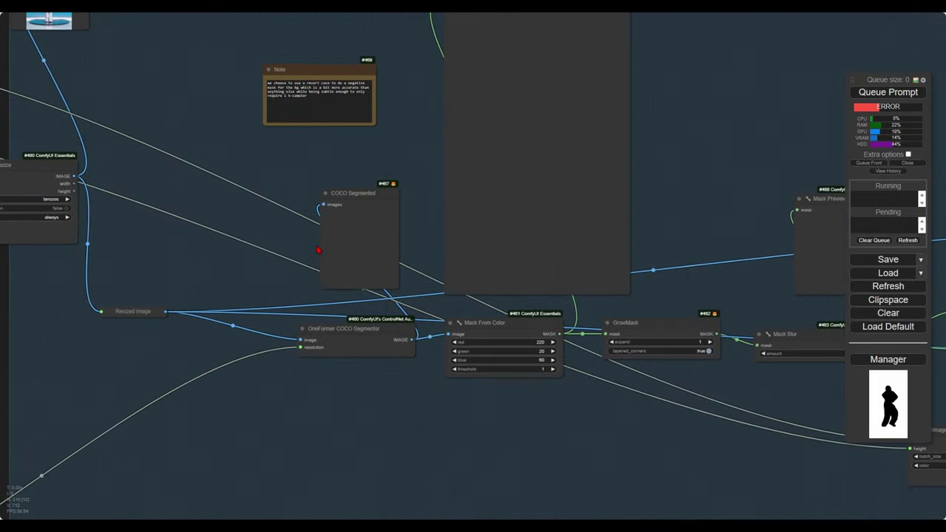
{"action": "key", "text": "ctrl+Return"}
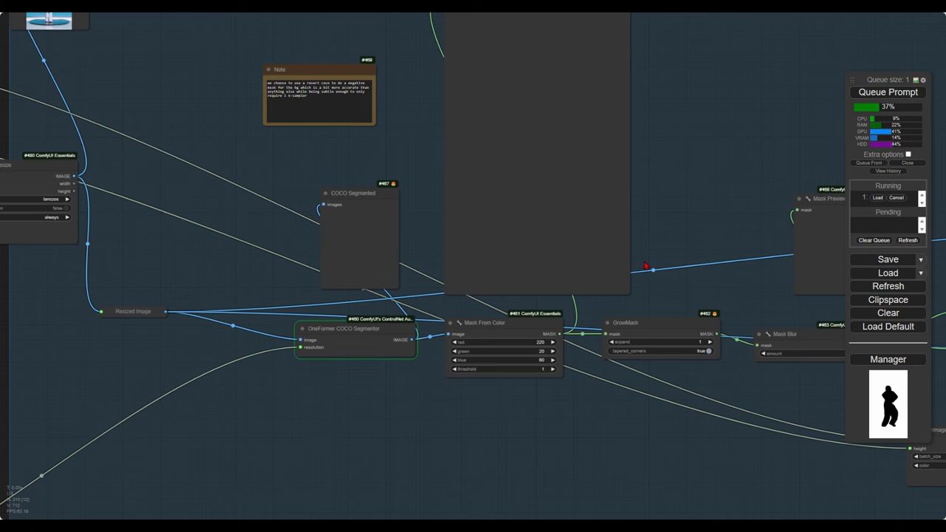
- Compare the loaded character image with the COCO Segmented preview and the Mask From Color result in Mask Preview
{"action": "scroll", "coordinate": [629, 286], "scroll_direction": "left", "scroll_amount": 10}
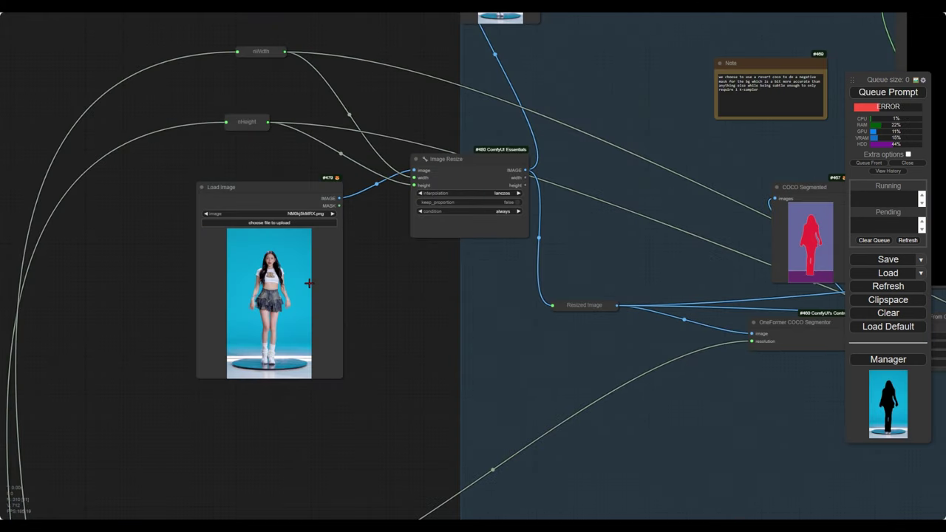
{"action": "left_click_drag", "start_coordinate": [410, 283], "coordinate": [212, 276]}
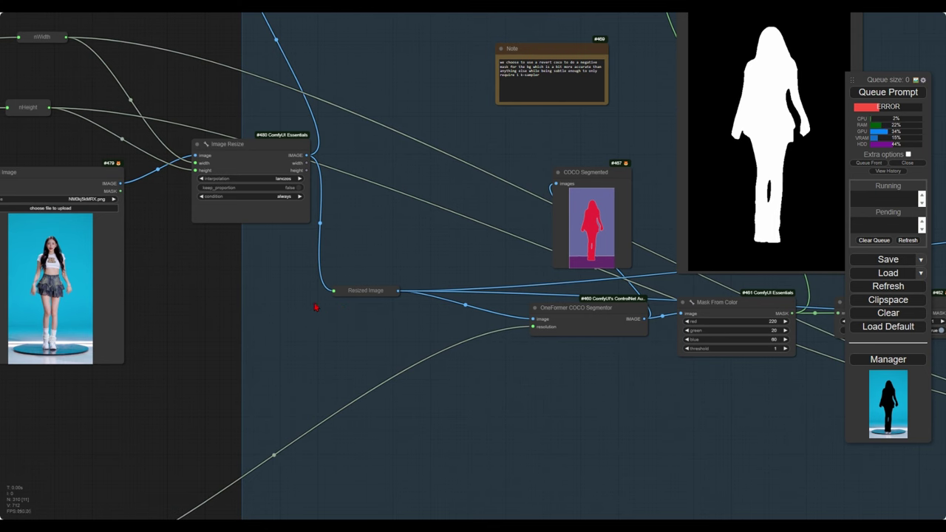
{"action": "left_click_drag", "start_coordinate": [278, 323], "coordinate": [161, 363]}
{"action": "left_click_drag", "start_coordinate": [323, 214], "coordinate": [302, 257]}
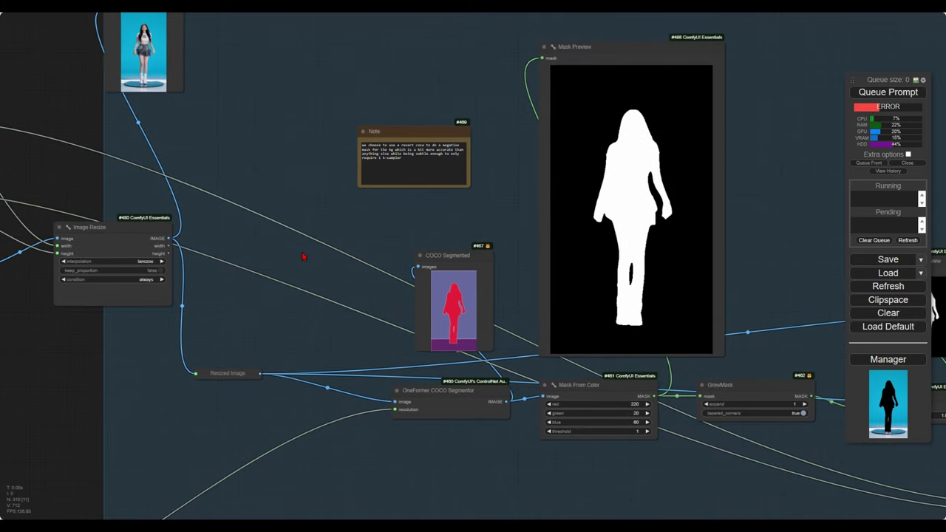
- Browse the addable nodes in the Comfyroll Studio, InspirePack and ImpactPack categories and dismiss the list
{"action": "right_click", "coordinate": [194, 82]}
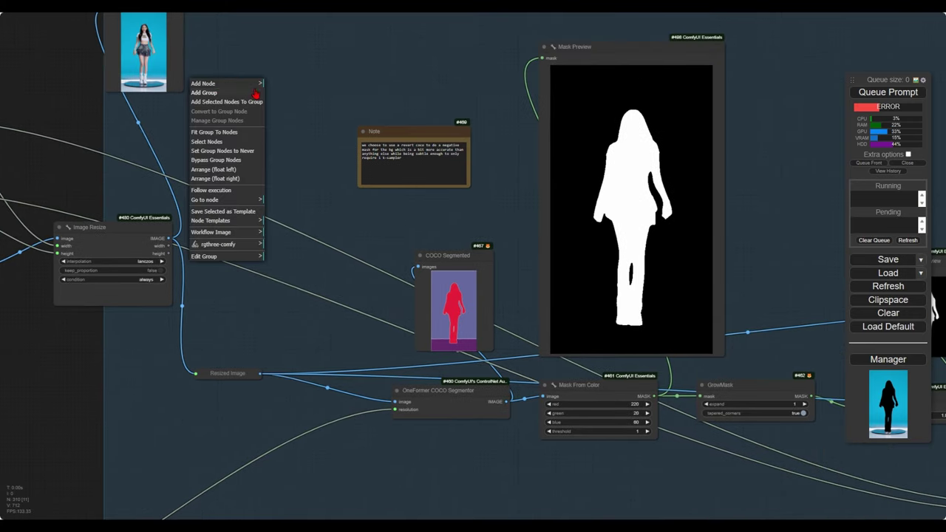
{"action": "left_click", "coordinate": [204, 83]}
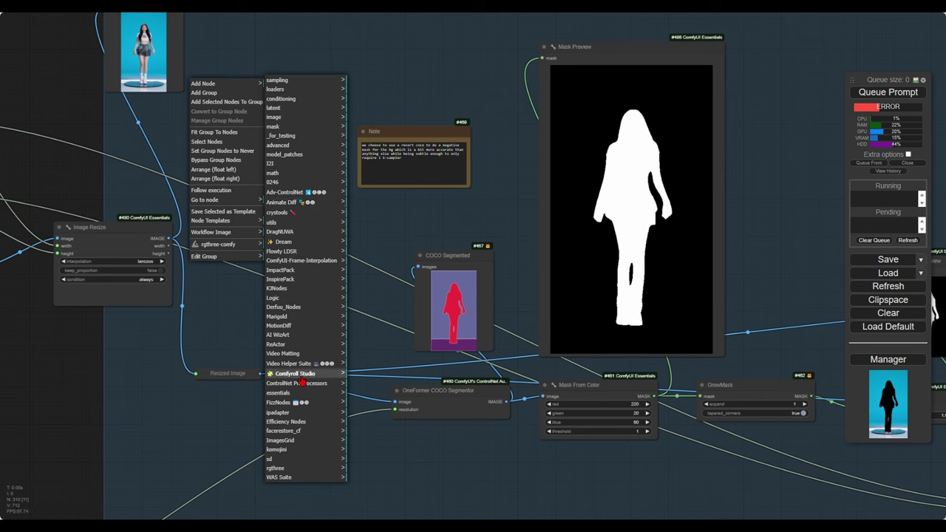
{"action": "left_click", "coordinate": [295, 374]}
{"action": "left_click", "coordinate": [367, 81]}
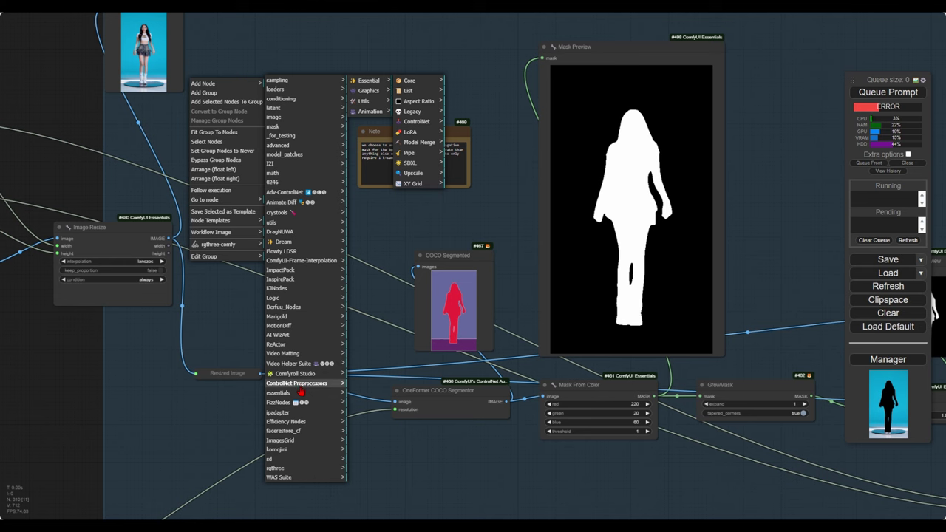
{"action": "left_click", "coordinate": [301, 283]}
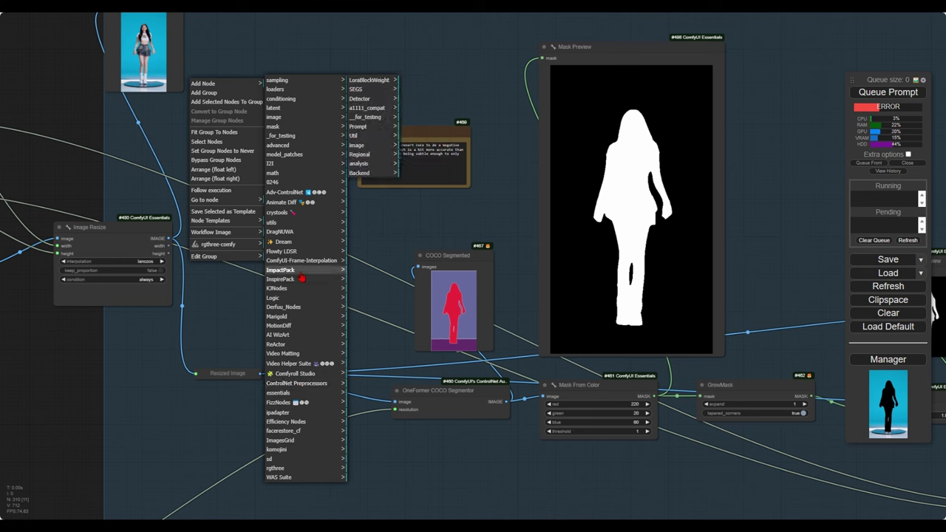
{"action": "left_click", "coordinate": [300, 273]}
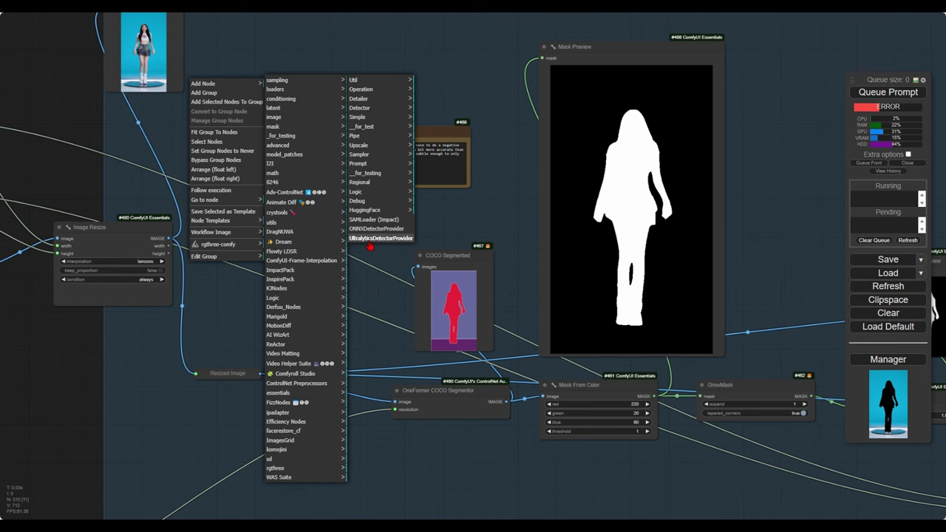
{"action": "left_click", "coordinate": [382, 287]}
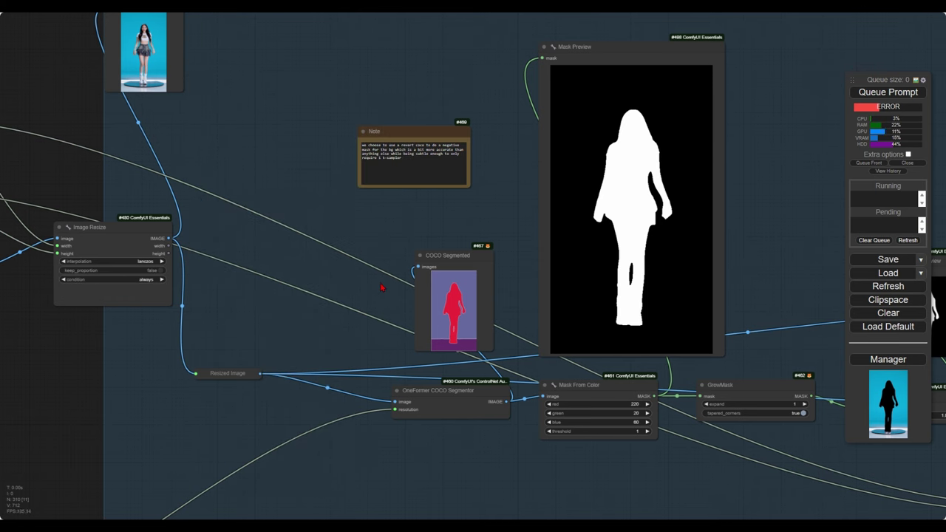
- Follow the character mask through the ImageCompositeMasked nodes to bg_img and character_img, and on to the Image Resize and Image Crop nodes
{"action": "scroll", "coordinate": [381, 286], "scroll_direction": "down", "scroll_amount": 4}
{"action": "left_click_drag", "start_coordinate": [381, 287], "coordinate": [188, 207]}
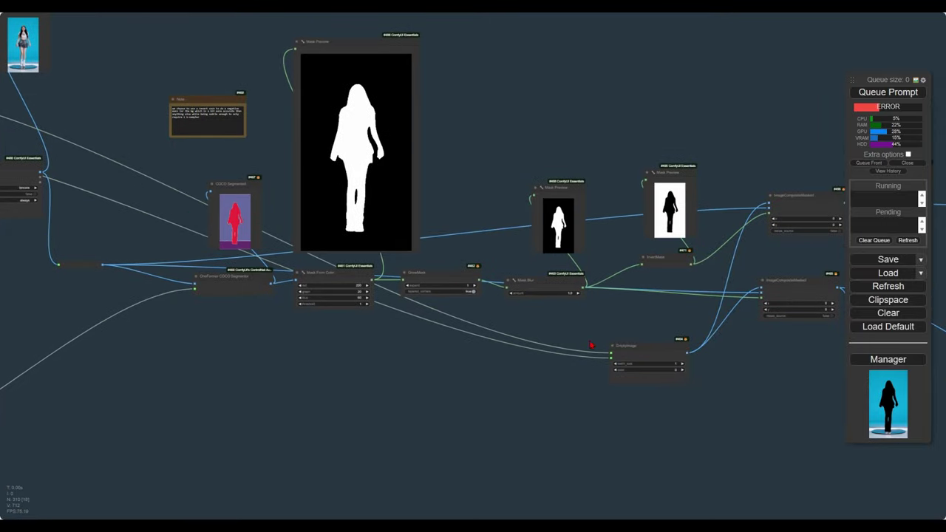
{"action": "left_click_drag", "start_coordinate": [839, 333], "coordinate": [319, 276]}
{"action": "scroll", "coordinate": [426, 110], "scroll_direction": "up", "scroll_amount": 4}
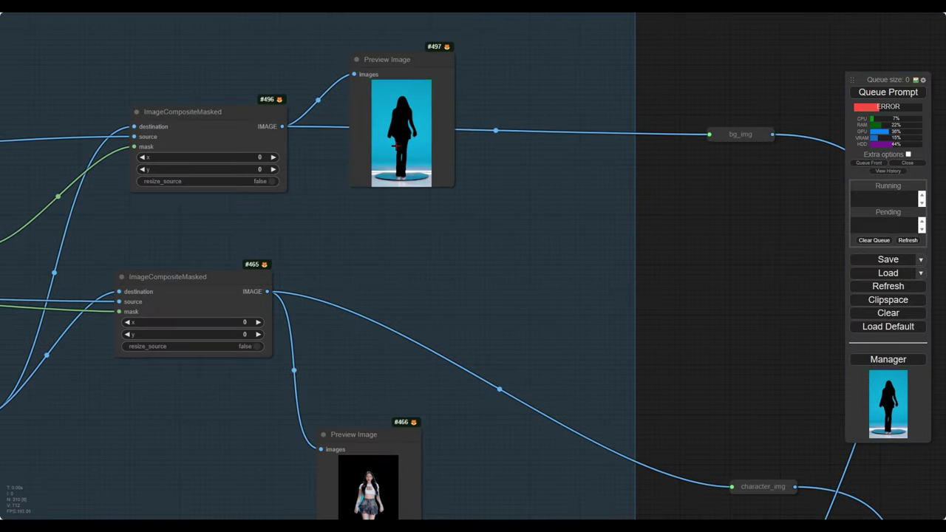
{"action": "scroll", "coordinate": [397, 146], "scroll_direction": "up", "scroll_amount": 3}
{"action": "left_click_drag", "start_coordinate": [442, 380], "coordinate": [467, 63]}
{"action": "scroll", "coordinate": [377, 356], "scroll_direction": "down", "scroll_amount": 15}
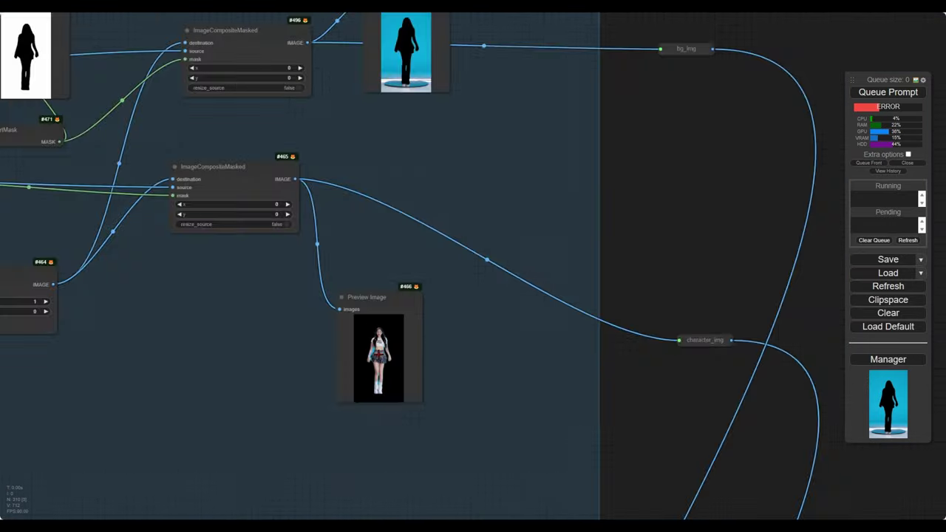
{"action": "left_click_drag", "start_coordinate": [512, 430], "coordinate": [647, 84]}
{"action": "left_click_drag", "start_coordinate": [396, 356], "coordinate": [504, 36]}
{"action": "left_click_drag", "start_coordinate": [417, 424], "coordinate": [246, 281]}
{"action": "scroll", "coordinate": [433, 236], "scroll_direction": "up", "scroll_amount": 4}
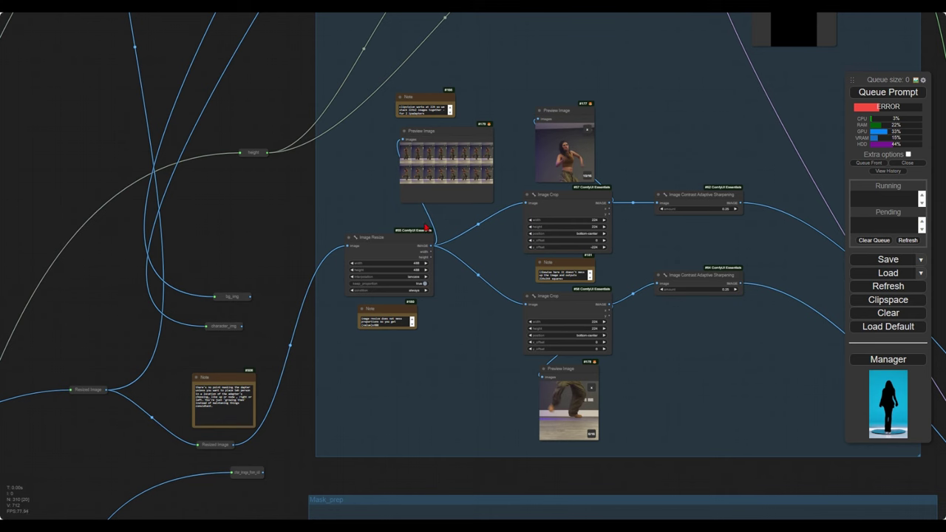
- Return to the segmentation group and examine the character composite in Preview Image #466 and the background composite in Preview Image #497
{"action": "scroll", "coordinate": [425, 213], "scroll_direction": "down", "scroll_amount": 8}
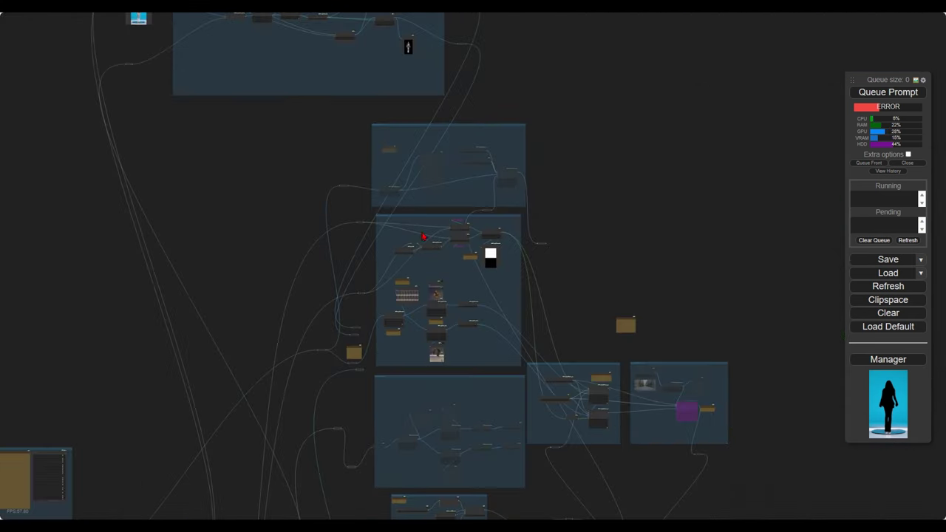
{"action": "left_click_drag", "start_coordinate": [423, 237], "coordinate": [426, 423]}
{"action": "scroll", "coordinate": [374, 128], "scroll_direction": "up", "scroll_amount": 20}
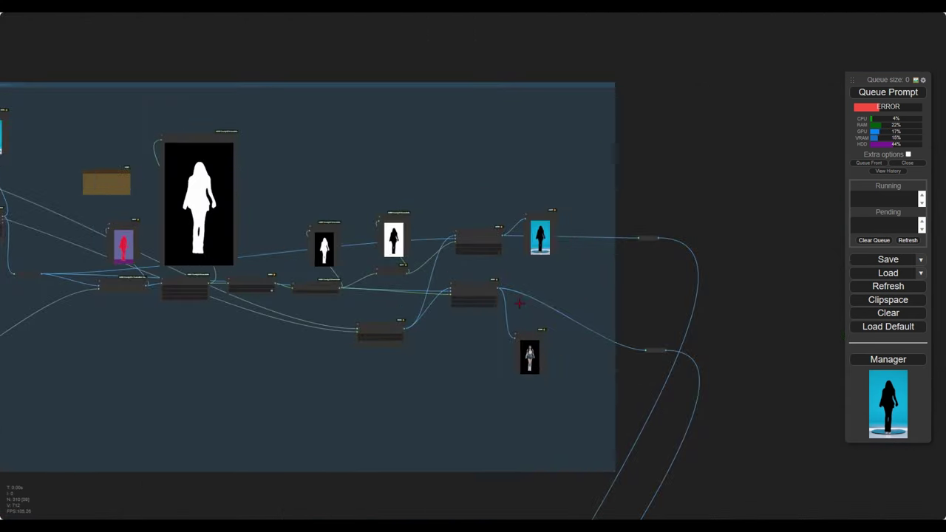
{"action": "scroll", "coordinate": [513, 366], "scroll_direction": "up", "scroll_amount": 10}
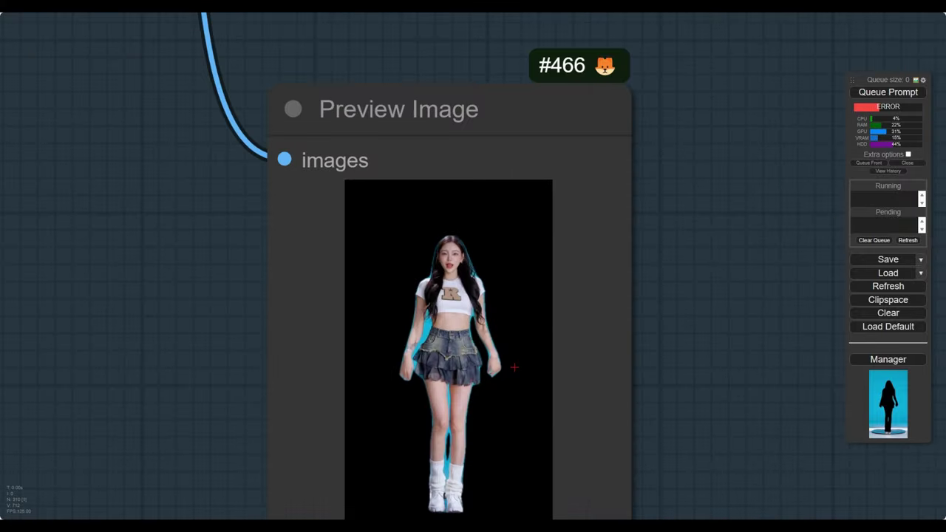
{"action": "scroll", "coordinate": [484, 297], "scroll_direction": "down", "scroll_amount": 12}
{"action": "left_click_drag", "start_coordinate": [484, 297], "coordinate": [417, 466]}
{"action": "scroll", "coordinate": [446, 224], "scroll_direction": "up", "scroll_amount": 3}
{"action": "scroll", "coordinate": [445, 224], "scroll_direction": "up", "scroll_amount": 8}
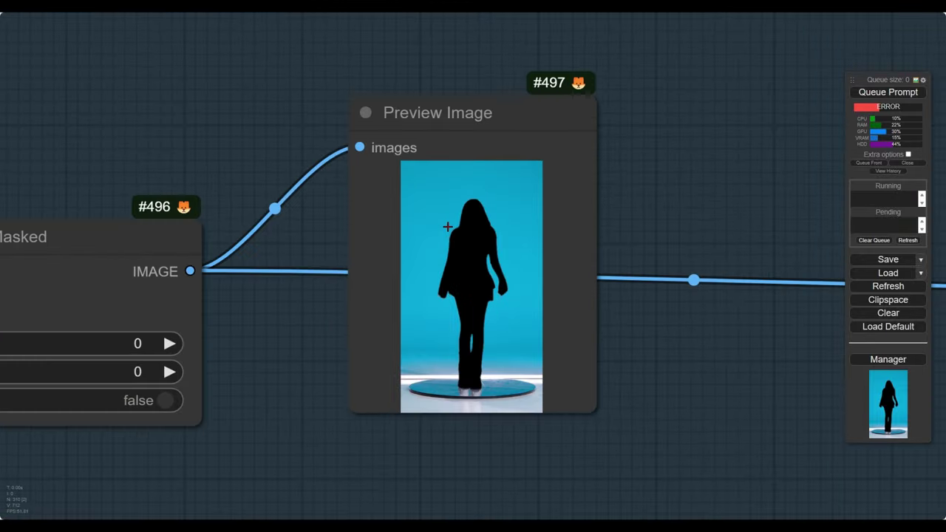
{"action": "scroll", "coordinate": [445, 224], "scroll_direction": "down", "scroll_amount": 9}
{"action": "scroll", "coordinate": [447, 226], "scroll_direction": "up", "scroll_amount": 4}
- Add a Load Image node, place it between Preview Image #497 and the bg_img reroute, and delete it
{"action": "right_click", "coordinate": [742, 142]}
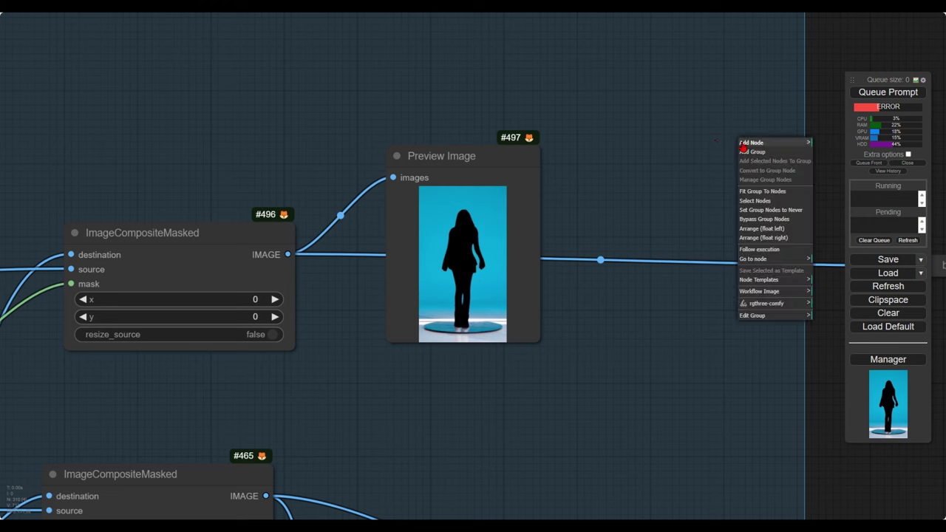
{"action": "double_click", "coordinate": [644, 110]}
{"action": "type", "text": ","}
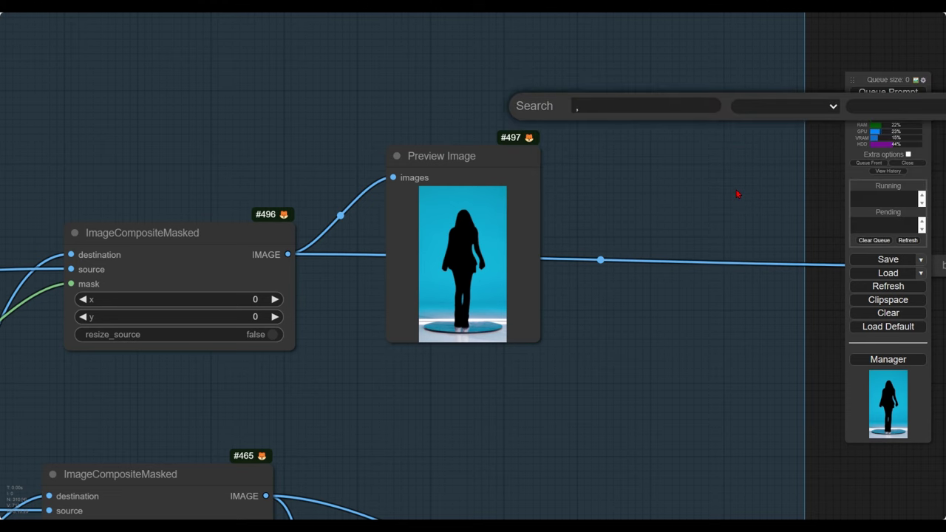
{"action": "key", "text": "BackSpace"}
{"action": "type", "text": "load"}
{"action": "left_click", "coordinate": [736, 137]}
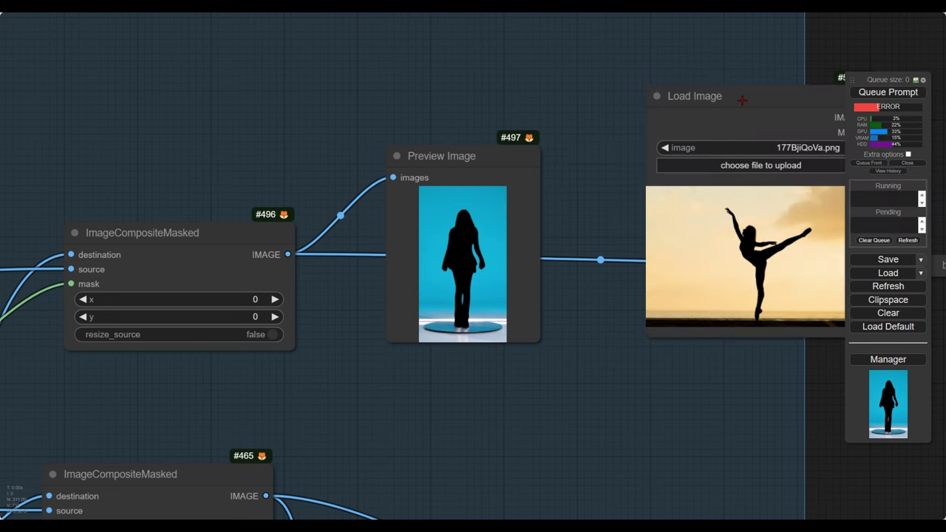
{"action": "left_click_drag", "start_coordinate": [741, 100], "coordinate": [698, 95]}
{"action": "left_click_drag", "start_coordinate": [589, 294], "coordinate": [301, 233]}
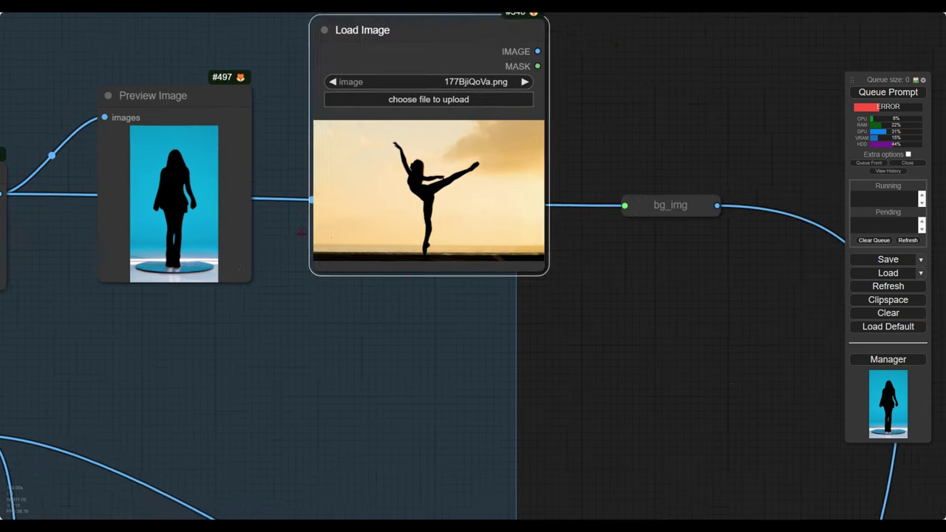
{"action": "left_click_drag", "start_coordinate": [466, 97], "coordinate": [455, 81]}
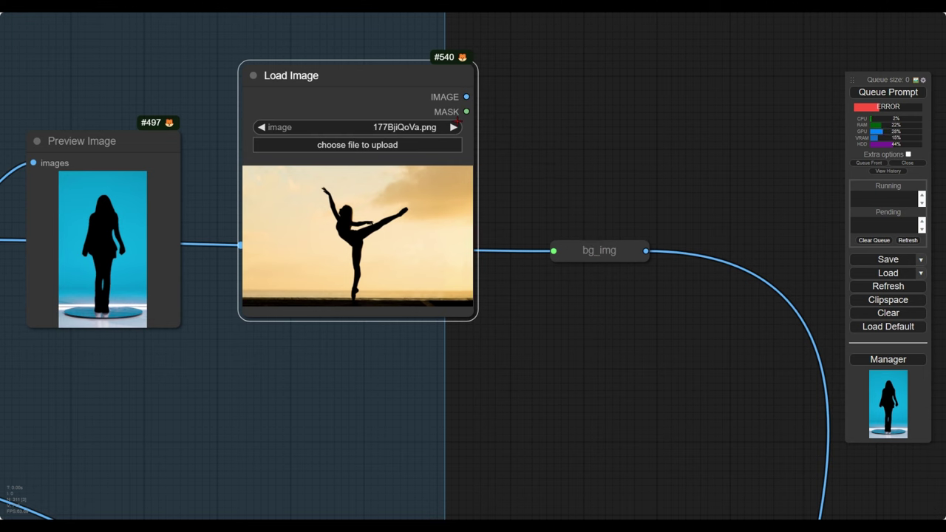
{"action": "key", "text": "Delete"}
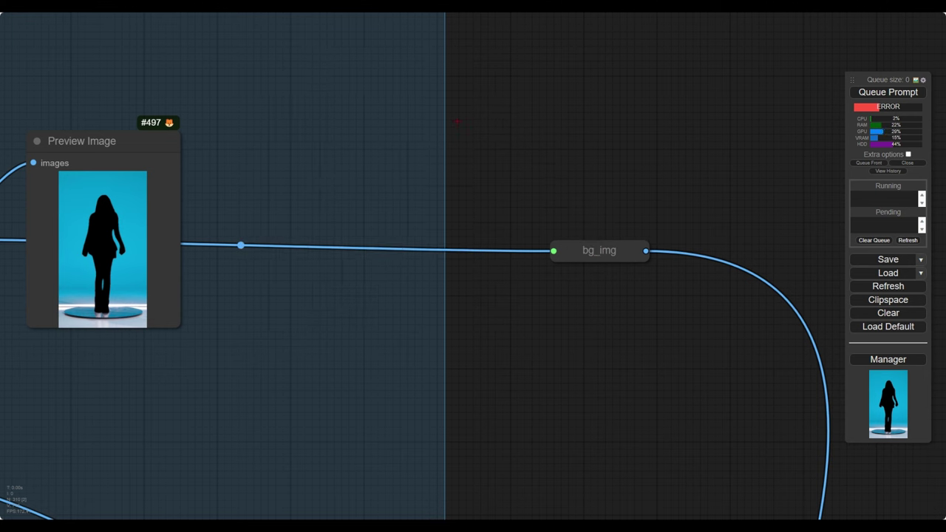
- Trace the segmentation chain back from the composites to the Load Image and Image Resize nodes
{"action": "scroll", "coordinate": [372, 294], "scroll_direction": "down", "scroll_amount": 4}
{"action": "left_click_drag", "start_coordinate": [213, 362], "coordinate": [773, 200]}
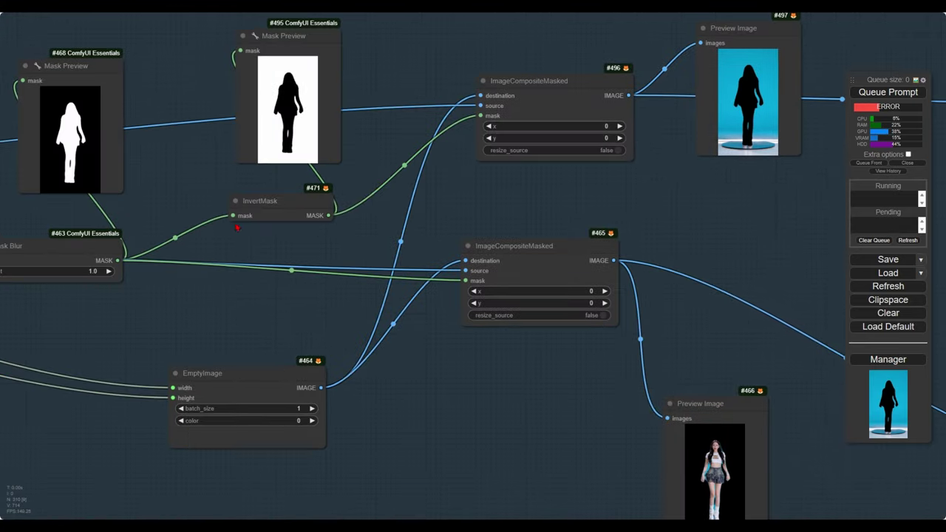
{"action": "left_click_drag", "start_coordinate": [234, 231], "coordinate": [827, 281]}
{"action": "left_click_drag", "start_coordinate": [177, 373], "coordinate": [666, 399]}
{"action": "left_click_drag", "start_coordinate": [215, 355], "coordinate": [570, 342]}
{"action": "scroll", "coordinate": [317, 270], "scroll_direction": "down", "scroll_amount": 1}
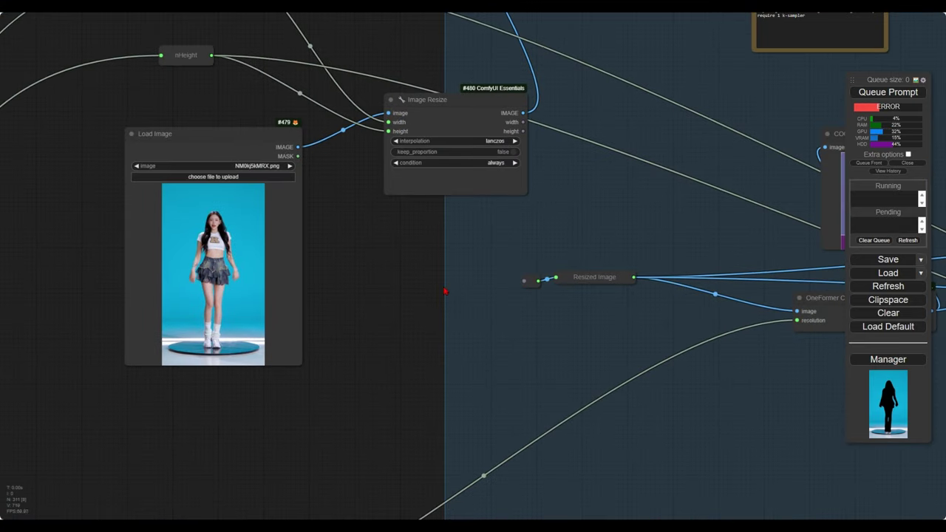
- Review the chain from OneFormer COCO Segmentor through GrowMask, Mask Blur and EmptyImage to the character preview and output reroutes
{"action": "left_click_drag", "start_coordinate": [524, 314], "coordinate": [204, 237]}
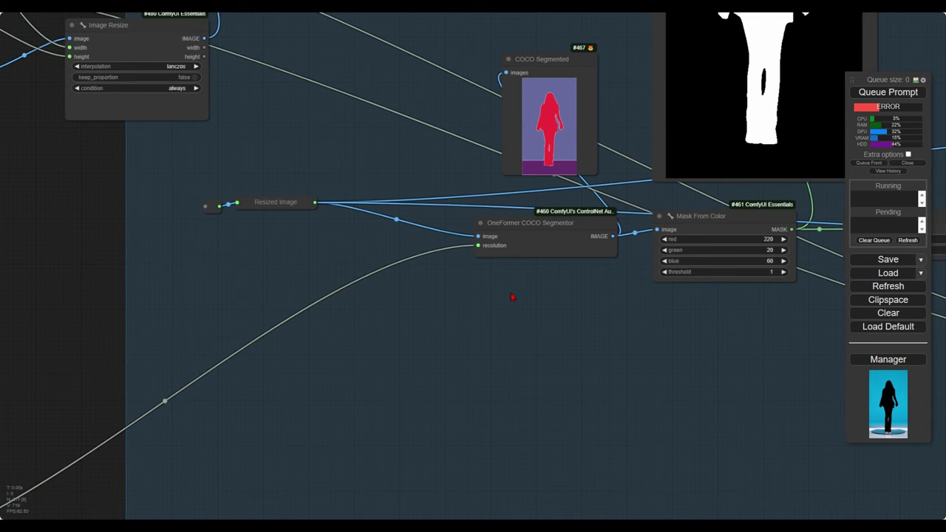
{"action": "left_click_drag", "start_coordinate": [684, 385], "coordinate": [100, 285]}
{"action": "left_click_drag", "start_coordinate": [458, 289], "coordinate": [220, 298]}
{"action": "scroll", "coordinate": [220, 298], "scroll_direction": "down", "scroll_amount": 3}
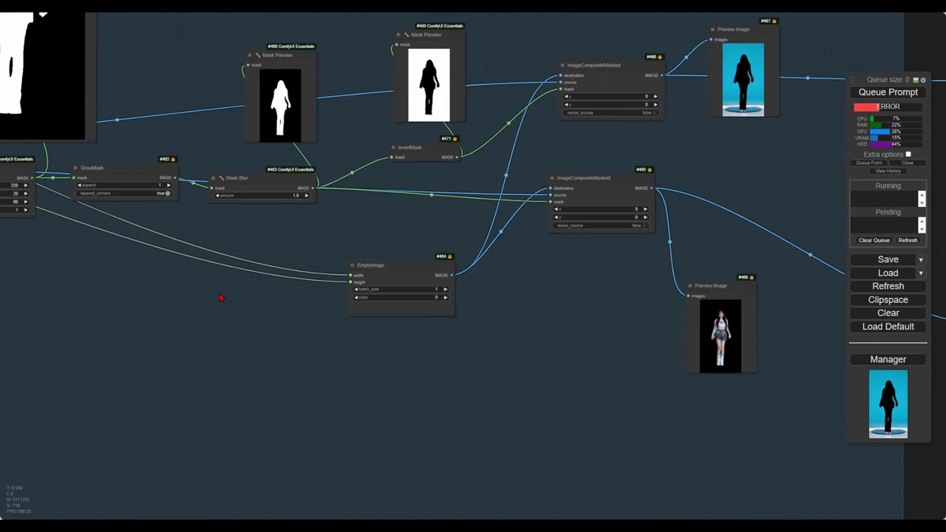
{"action": "left_click_drag", "start_coordinate": [493, 327], "coordinate": [295, 295]}
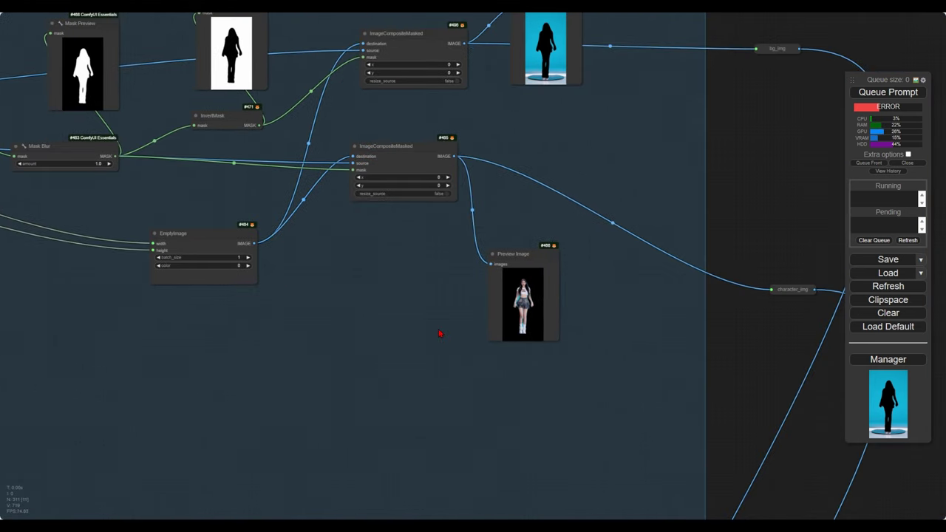
{"action": "left_click_drag", "start_coordinate": [440, 334], "coordinate": [371, 336]}
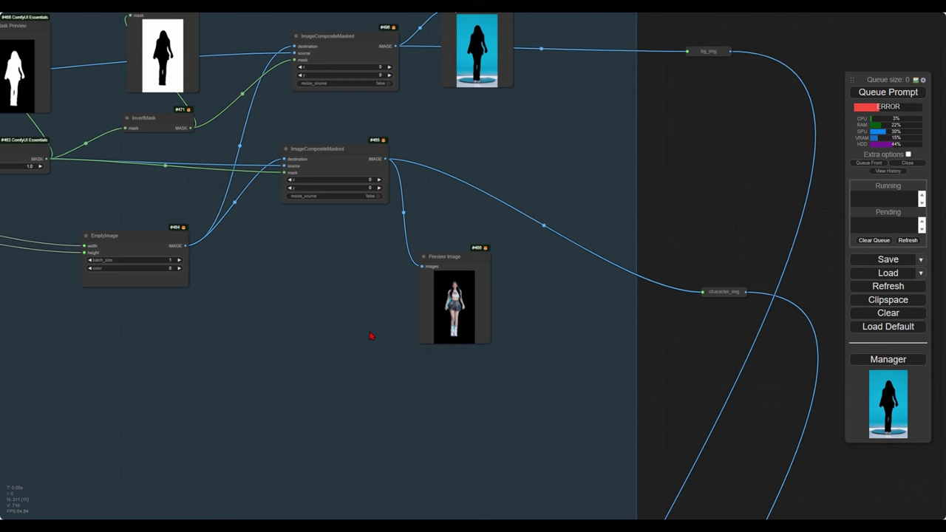
{"action": "scroll", "coordinate": [416, 328], "scroll_direction": "up", "scroll_amount": 5}
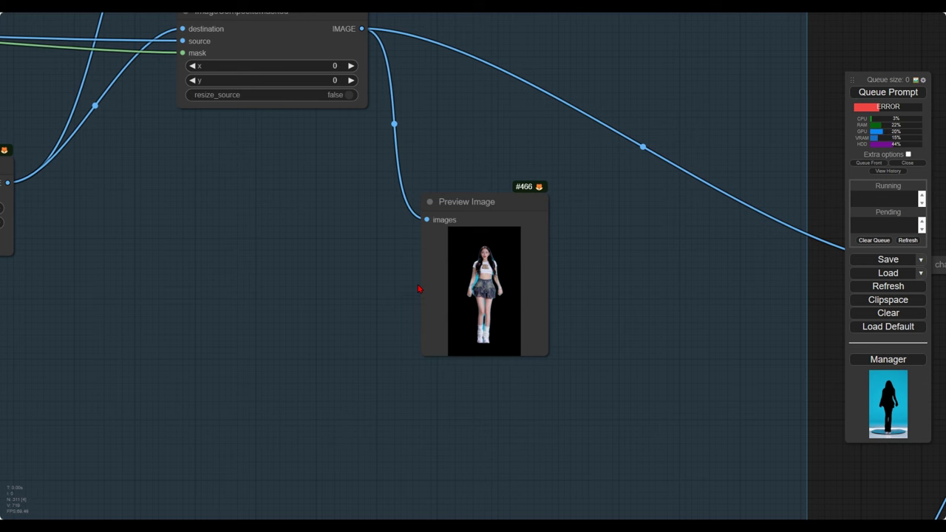
{"action": "scroll", "coordinate": [407, 283], "scroll_direction": "down", "scroll_amount": 3}
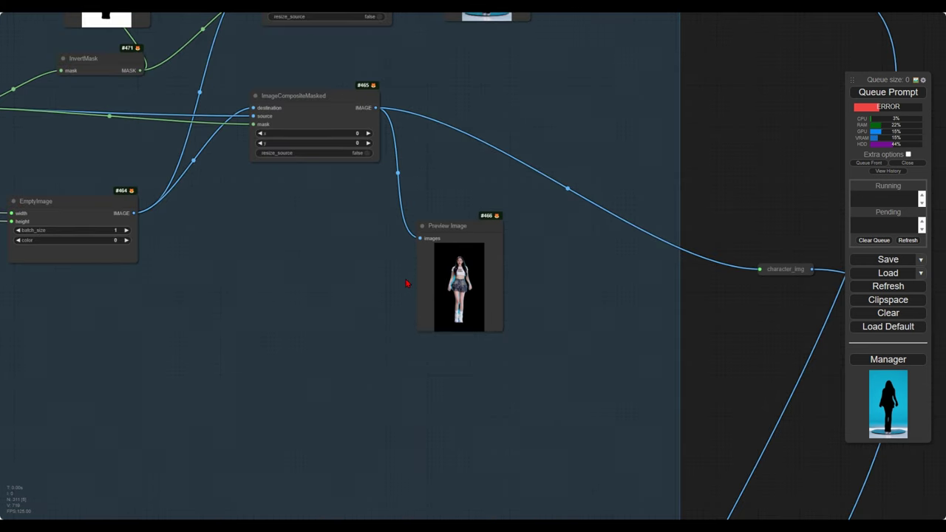
{"action": "scroll", "coordinate": [406, 283], "scroll_direction": "down", "scroll_amount": 3}
{"action": "scroll", "coordinate": [413, 380], "scroll_direction": "down", "scroll_amount": 2}
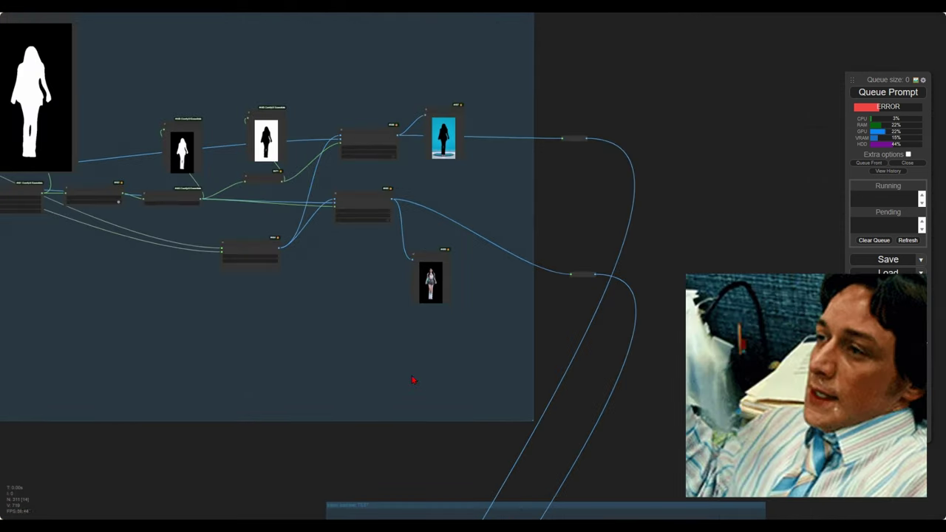
- Go to the IP ADAPTER 1 group and examine the inputs and unfold_batch settings of Apply IPAdapter TOP and BOTTOM
{"action": "left_click_drag", "start_coordinate": [413, 379], "coordinate": [320, 255]}
{"action": "left_click_drag", "start_coordinate": [572, 333], "coordinate": [352, 169]}
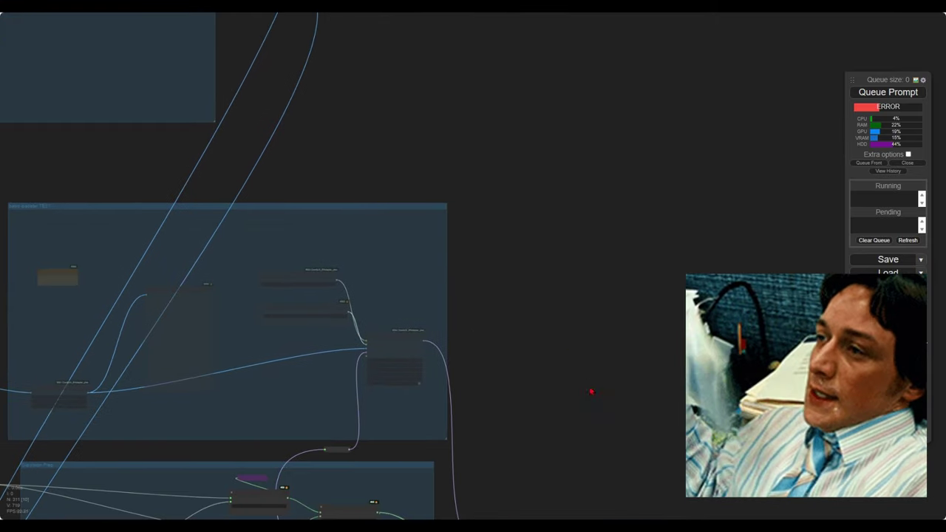
{"action": "left_click_drag", "start_coordinate": [591, 390], "coordinate": [470, 206]}
{"action": "left_click_drag", "start_coordinate": [440, 393], "coordinate": [439, 229]}
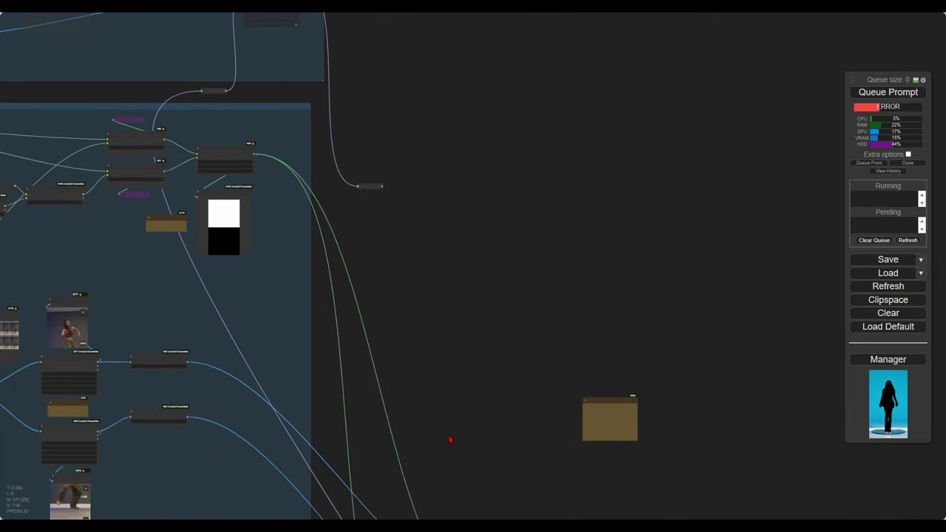
{"action": "left_click_drag", "start_coordinate": [450, 439], "coordinate": [459, 111]}
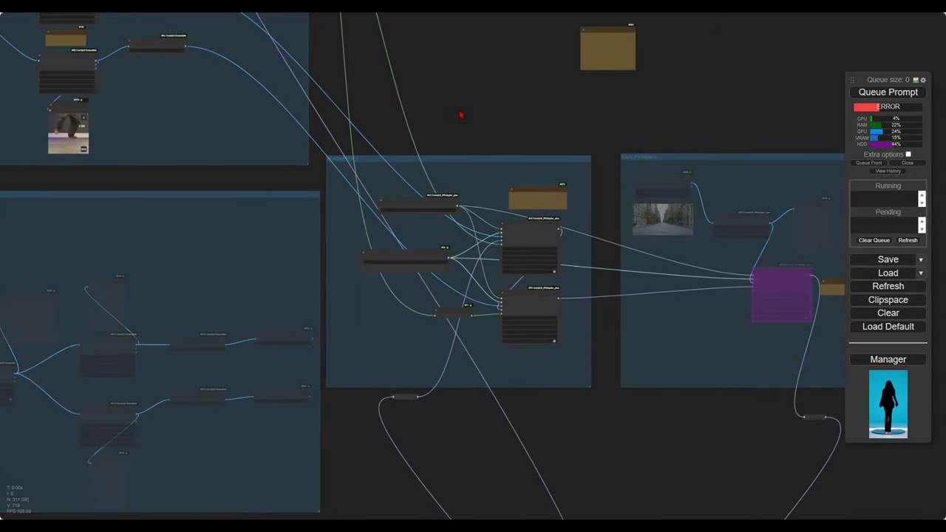
{"action": "scroll", "coordinate": [460, 115], "scroll_direction": "up", "scroll_amount": 1}
{"action": "scroll", "coordinate": [458, 117], "scroll_direction": "up", "scroll_amount": 4}
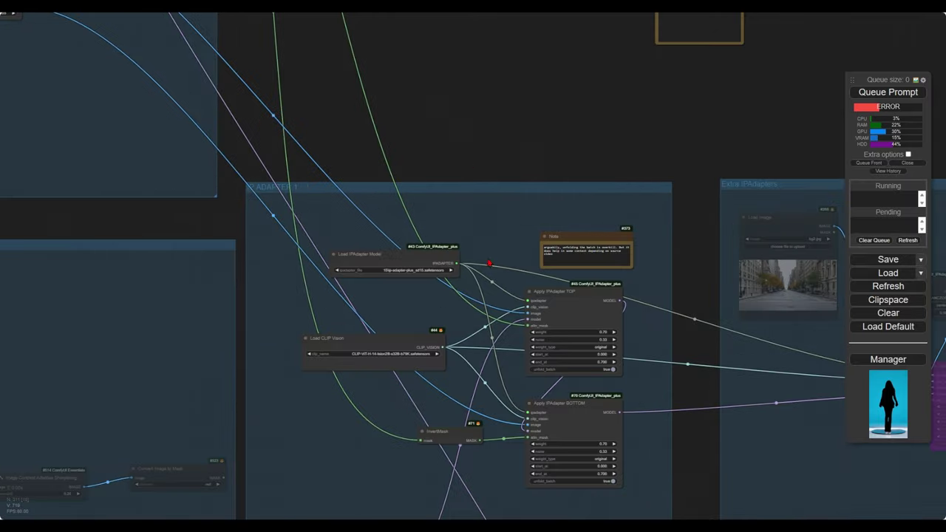
{"action": "scroll", "coordinate": [492, 317], "scroll_direction": "up", "scroll_amount": 3}
{"action": "scroll", "coordinate": [487, 352], "scroll_direction": "up", "scroll_amount": 7}
{"action": "left_click_drag", "start_coordinate": [487, 356], "coordinate": [282, 197]}
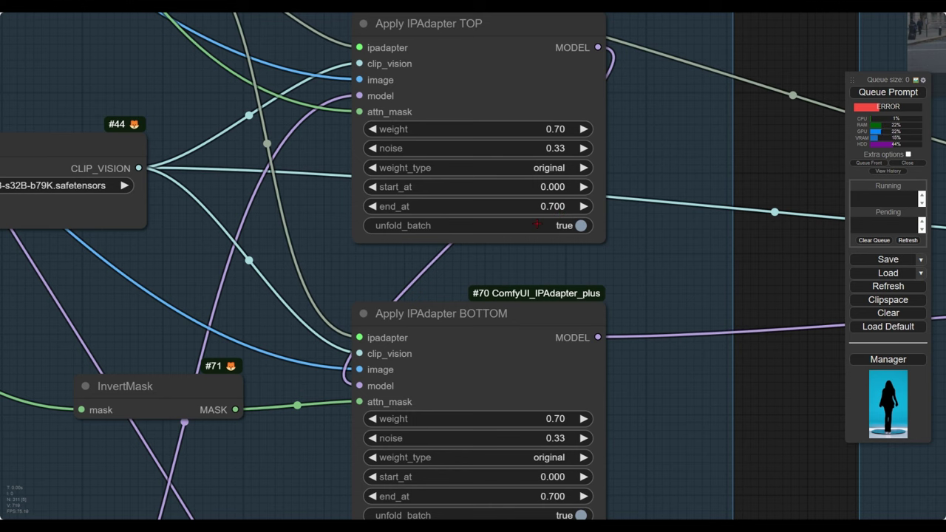
{"action": "scroll", "coordinate": [536, 224], "scroll_direction": "down", "scroll_amount": 8}
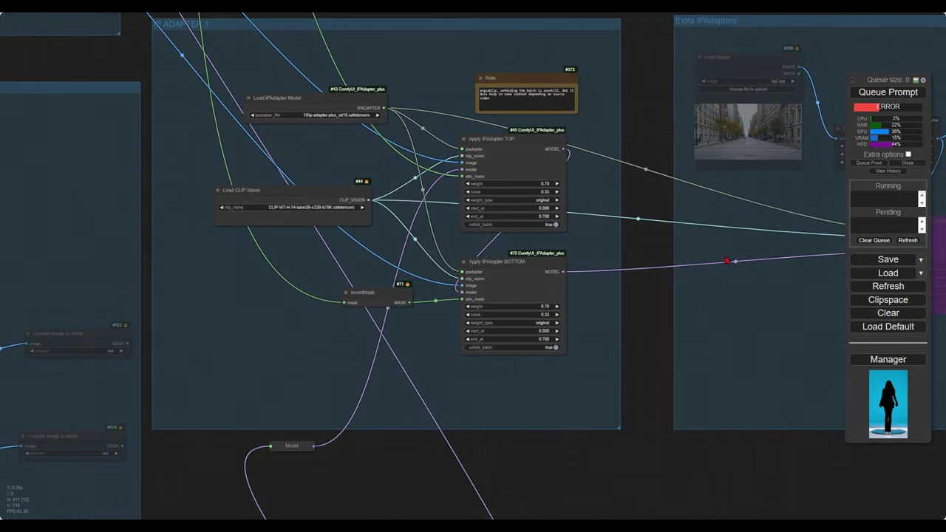
- Examine the bypassed Extra IPAdapters group, its note on chaining adapters, and its links from the IP ADAPTER 1 nodes
{"action": "left_click_drag", "start_coordinate": [726, 260], "coordinate": [335, 314]}
{"action": "scroll", "coordinate": [243, 257], "scroll_direction": "up", "scroll_amount": 3}
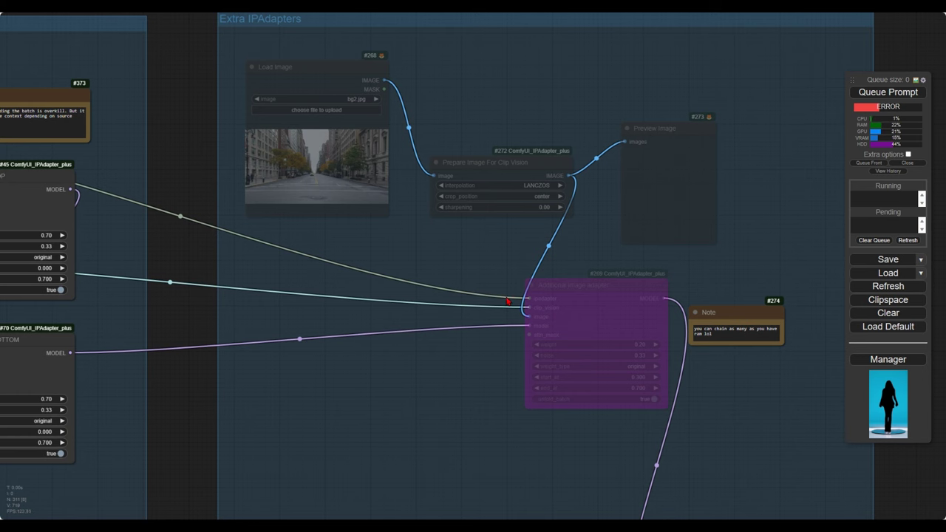
{"action": "triple_click", "coordinate": [750, 333]}
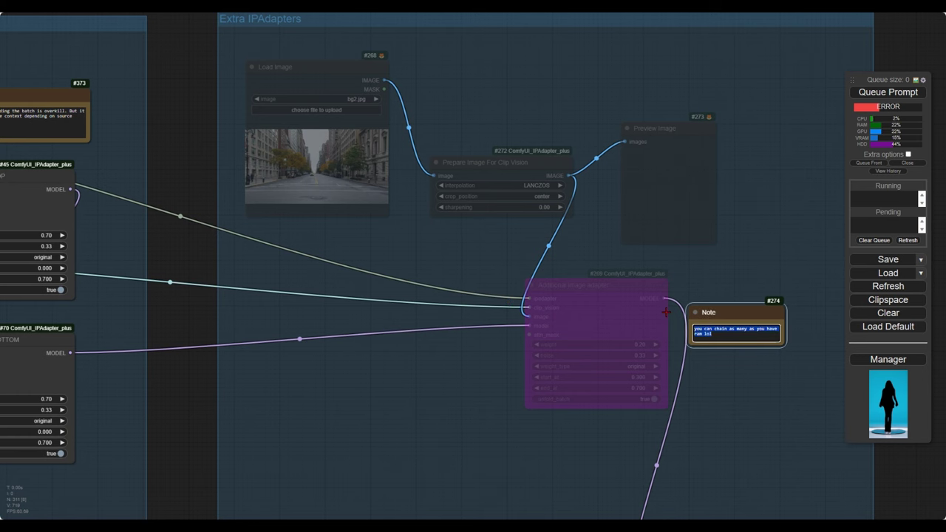
{"action": "left_click", "coordinate": [385, 251]}
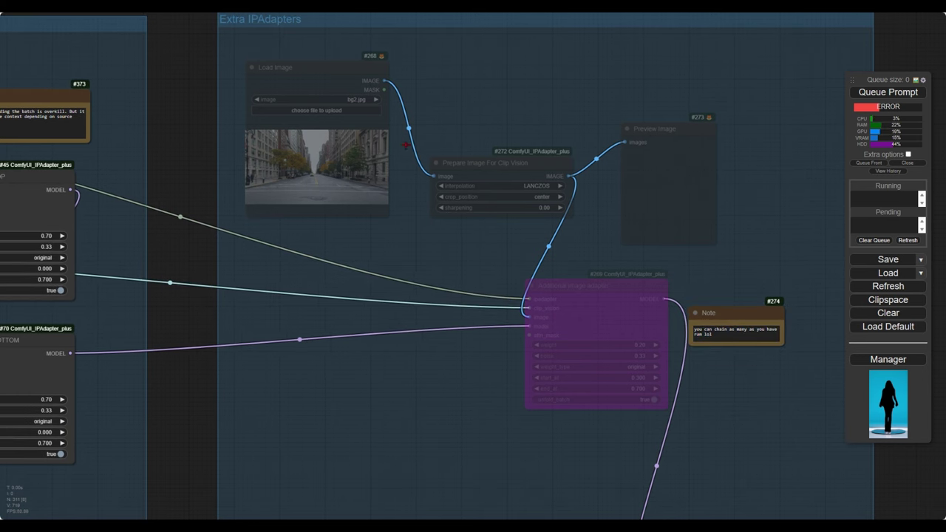
{"action": "left_click_drag", "start_coordinate": [399, 303], "coordinate": [449, 242]}
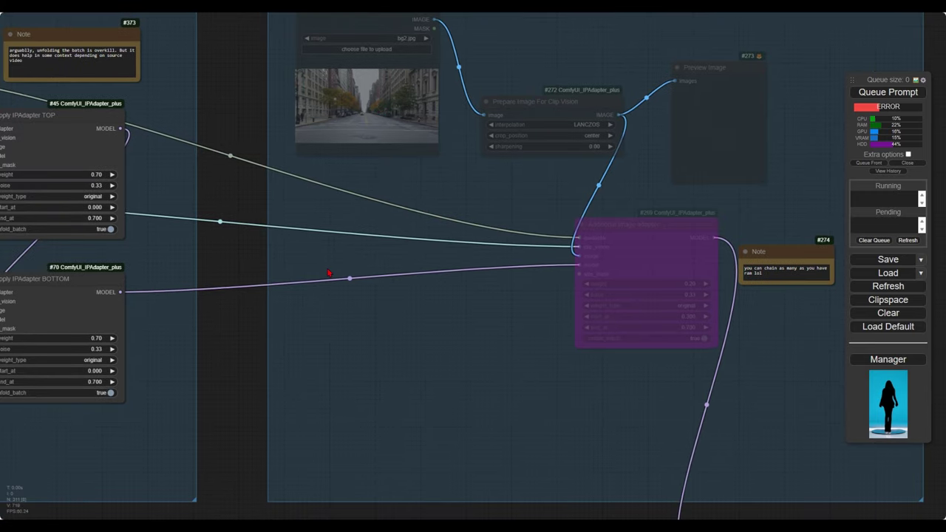
{"action": "left_click_drag", "start_coordinate": [325, 274], "coordinate": [717, 308]}
{"action": "left_click_drag", "start_coordinate": [803, 290], "coordinate": [371, 226]}
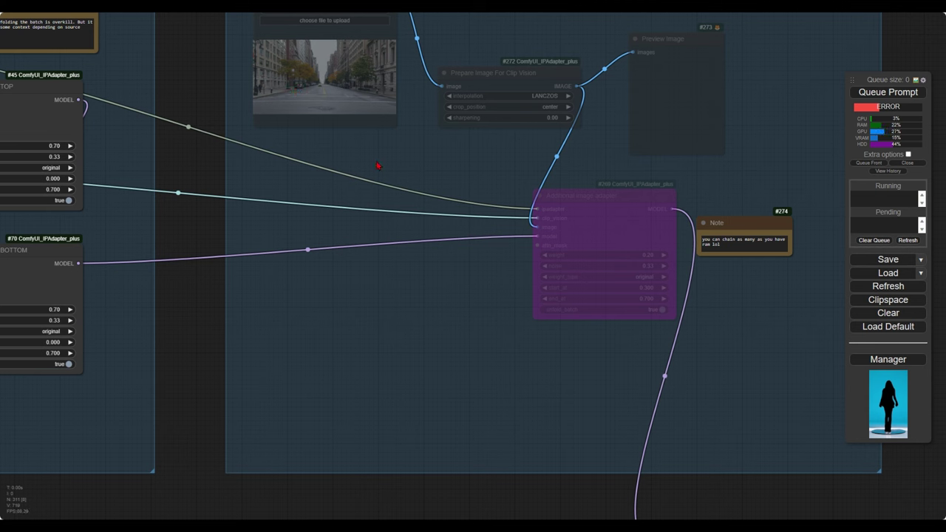
{"action": "left_click_drag", "start_coordinate": [394, 189], "coordinate": [537, 105]}
{"action": "scroll", "coordinate": [504, 162], "scroll_direction": "down", "scroll_amount": 6}
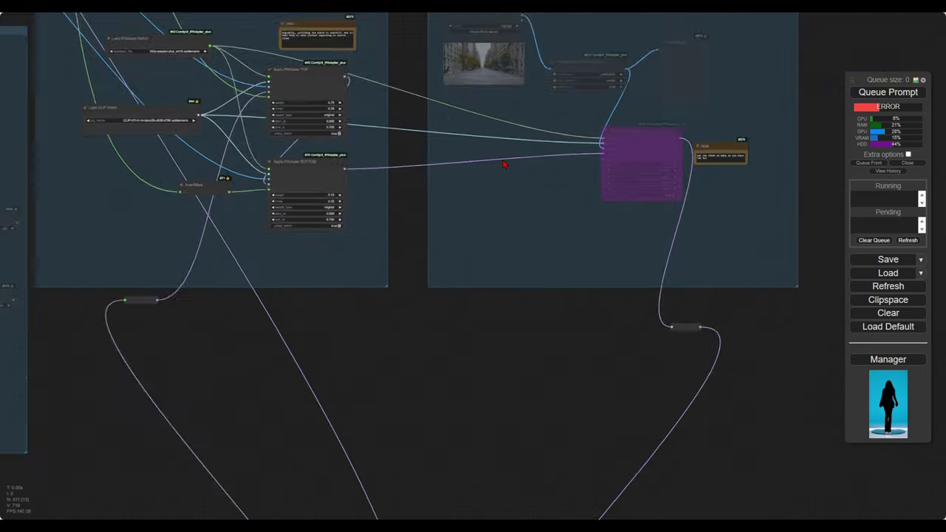
- Go to the KSampling1 group and examine its FreeU_V2, Seed, KSampler, VAE Decode and Intermediary Image nodes
{"action": "scroll", "coordinate": [503, 164], "scroll_direction": "down", "scroll_amount": 5}
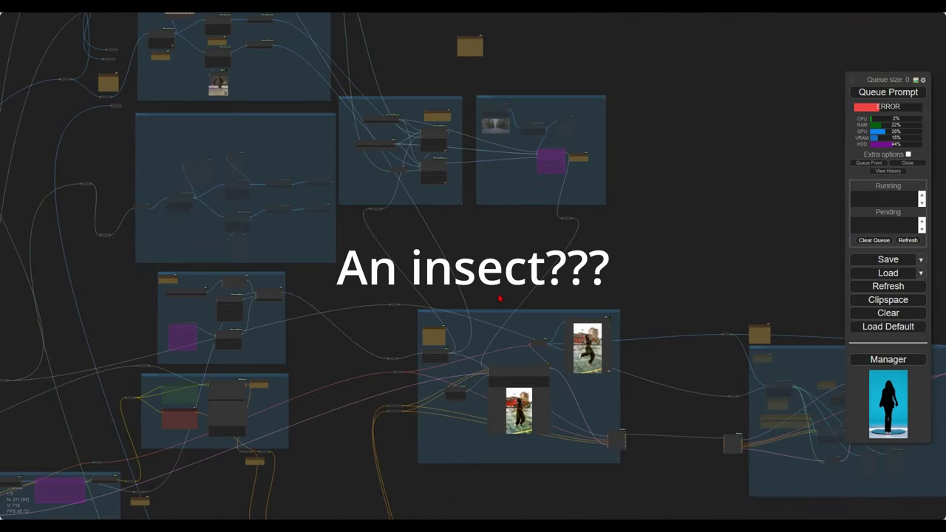
{"action": "left_click_drag", "start_coordinate": [499, 298], "coordinate": [475, 220]}
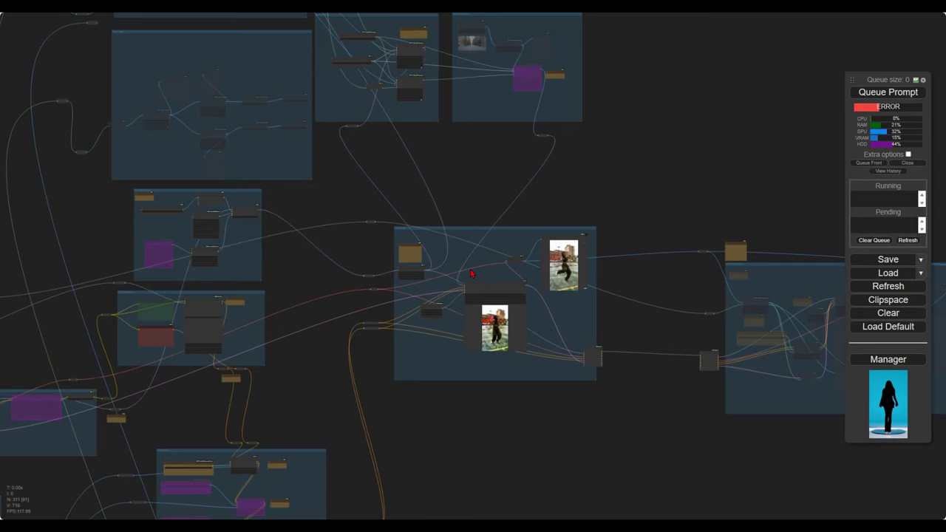
{"action": "scroll", "coordinate": [471, 274], "scroll_direction": "up", "scroll_amount": 6}
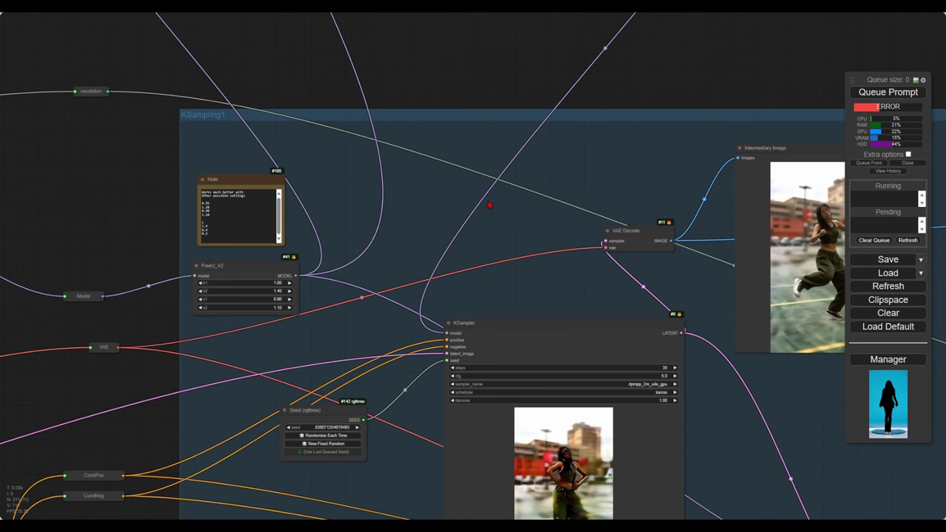
{"action": "scroll", "coordinate": [517, 221], "scroll_direction": "down", "scroll_amount": 1}
{"action": "left_click_drag", "start_coordinate": [517, 220], "coordinate": [343, 127]}
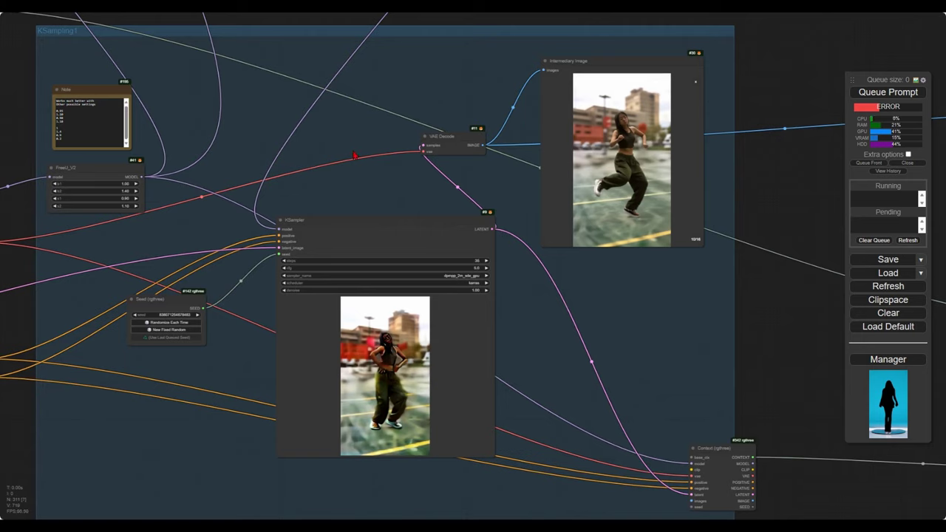
- Follow the KSampling1 outputs through the Context nodes and past the muted hand-refiner group to the final video preview
{"action": "left_click_drag", "start_coordinate": [587, 363], "coordinate": [205, 215]}
{"action": "scroll", "coordinate": [437, 228], "scroll_direction": "down", "scroll_amount": 3}
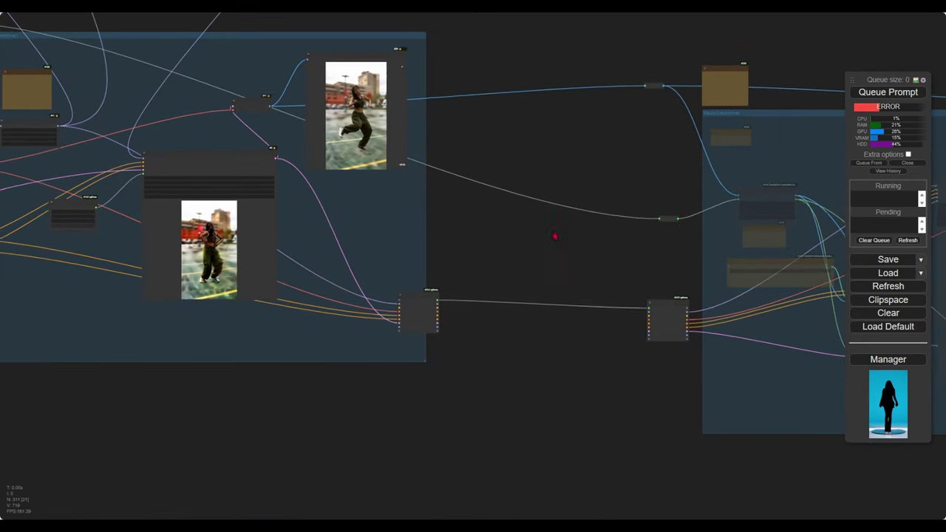
{"action": "left_click_drag", "start_coordinate": [278, 218], "coordinate": [59, 248]}
{"action": "scroll", "coordinate": [476, 237], "scroll_direction": "down", "scroll_amount": 1}
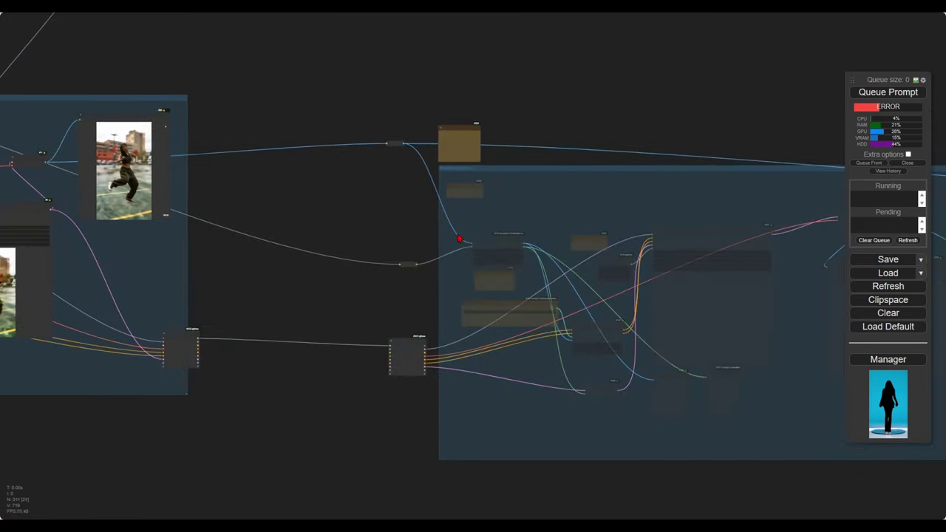
{"action": "left_click_drag", "start_coordinate": [783, 176], "coordinate": [222, 249]}
{"action": "scroll", "coordinate": [535, 249], "scroll_direction": "up", "scroll_amount": 5}
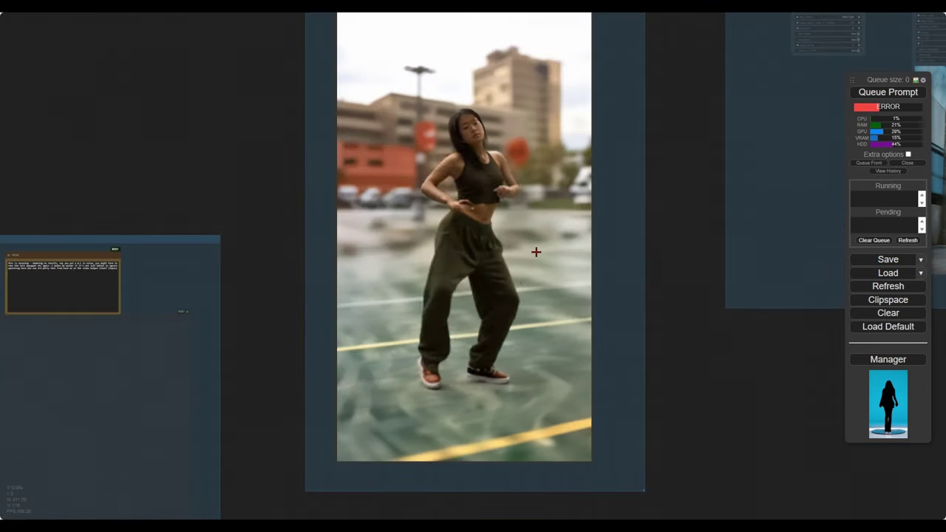
- Return to the Intermediary Image node in KSampling1, show all its frames and enlarge one to inspect the dancer's face and hands
{"action": "scroll", "coordinate": [536, 251], "scroll_direction": "down", "scroll_amount": 11}
{"action": "left_click_drag", "start_coordinate": [329, 183], "coordinate": [888, 174]}
{"action": "left_click_drag", "start_coordinate": [205, 177], "coordinate": [637, 185]}
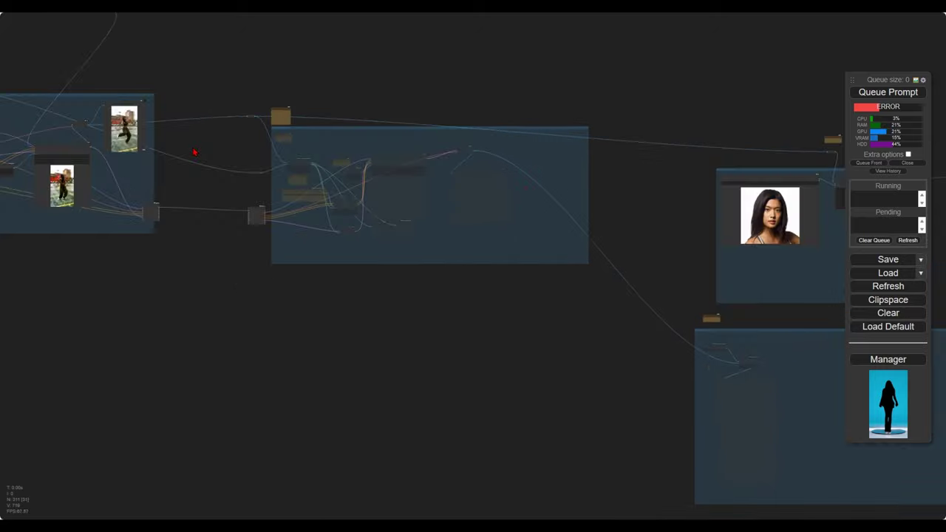
{"action": "left_click_drag", "start_coordinate": [194, 152], "coordinate": [481, 194]}
{"action": "scroll", "coordinate": [357, 172], "scroll_direction": "up", "scroll_amount": 11}
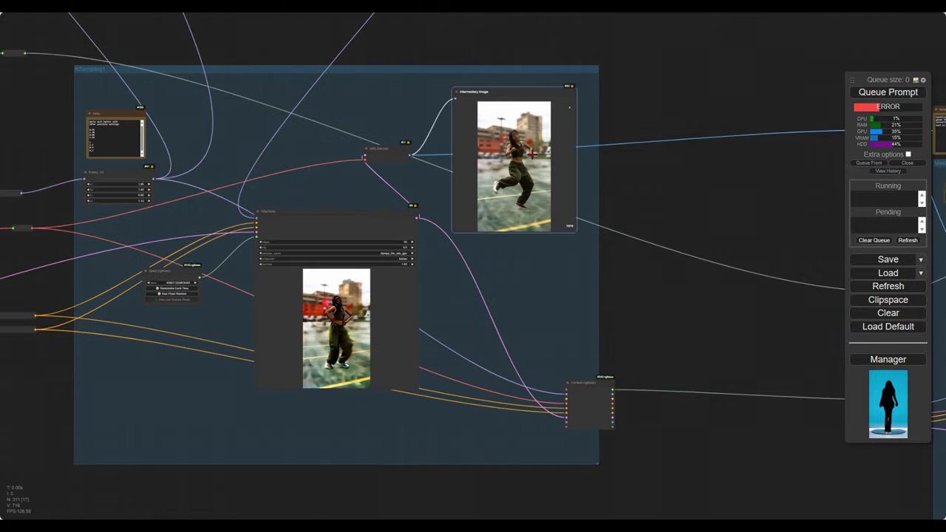
{"action": "left_click", "coordinate": [569, 107]}
{"action": "scroll", "coordinate": [566, 115], "scroll_direction": "up", "scroll_amount": 4}
{"action": "scroll", "coordinate": [562, 122], "scroll_direction": "up", "scroll_amount": 8}
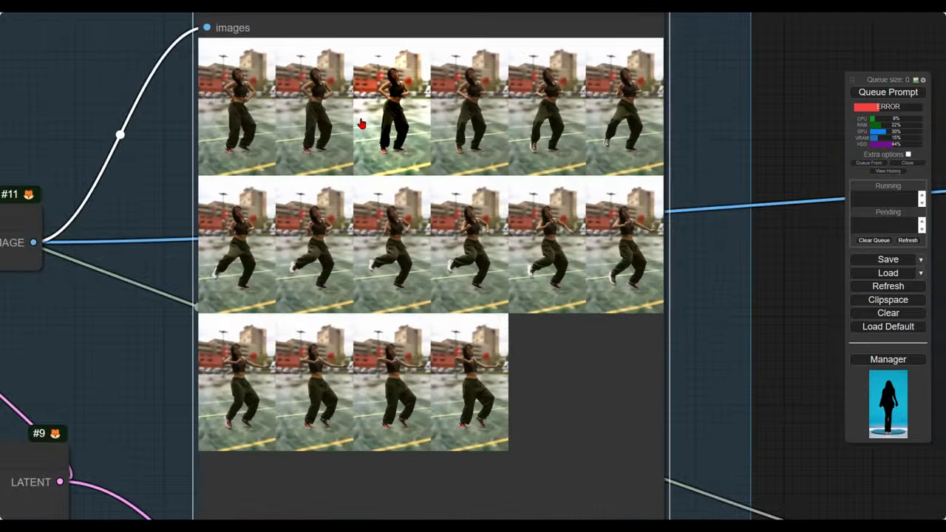
{"action": "left_click", "coordinate": [359, 120]}
{"action": "scroll", "coordinate": [479, 171], "scroll_direction": "up", "scroll_amount": 8}
{"action": "scroll", "coordinate": [485, 162], "scroll_direction": "up", "scroll_amount": 3}
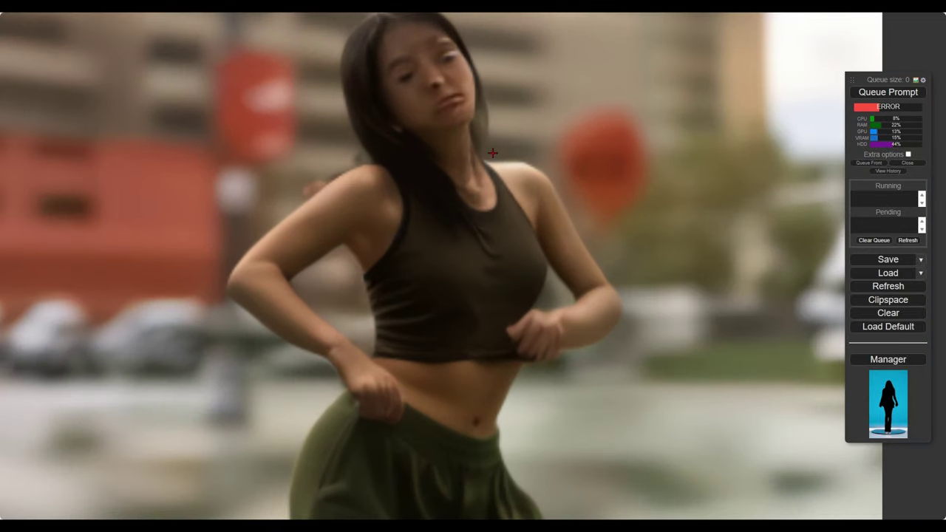
{"action": "scroll", "coordinate": [492, 153], "scroll_direction": "down", "scroll_amount": 14}
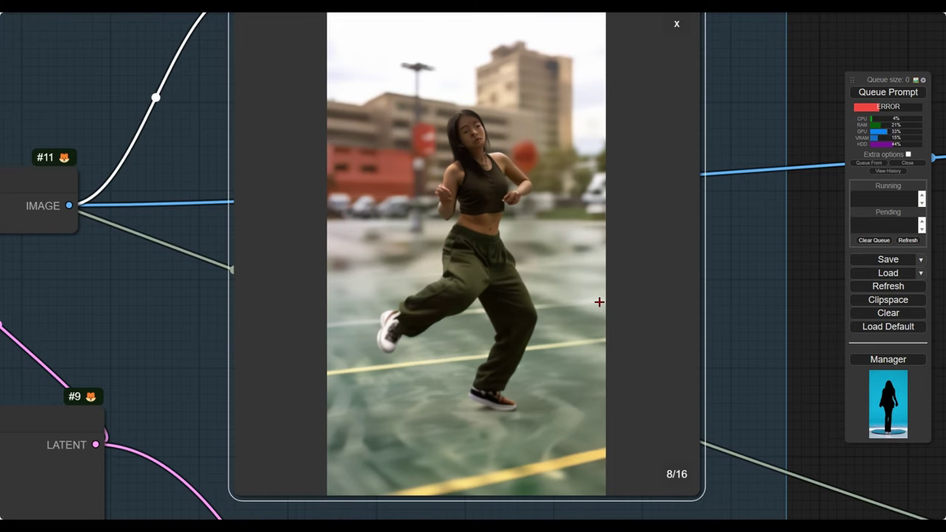
- Follow the decoded image link to the Reactor Face Swap group and examine its Load Image source face
{"action": "scroll", "coordinate": [599, 301], "scroll_direction": "down", "scroll_amount": 10}
{"action": "left_click_drag", "start_coordinate": [803, 335], "coordinate": [291, 291]}
{"action": "scroll", "coordinate": [552, 318], "scroll_direction": "down", "scroll_amount": 4}
{"action": "mouse_move", "coordinate": [554, 318]}
{"action": "left_mouse_down"}
{"action": "mouse_move", "coordinate": [247, 277]}
{"action": "mouse_move", "coordinate": [578, 260]}
{"action": "left_mouse_up"}
{"action": "left_click_drag", "start_coordinate": [319, 253], "coordinate": [681, 271]}
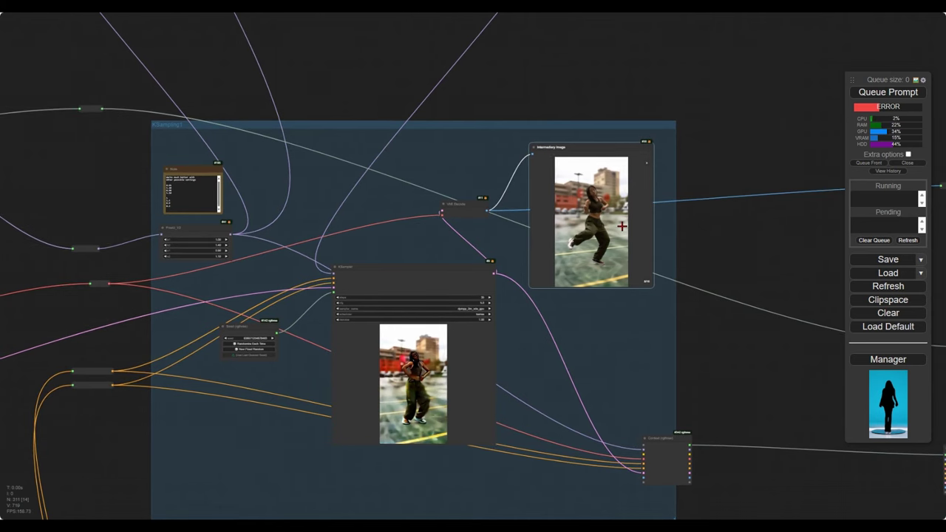
{"action": "left_click_drag", "start_coordinate": [766, 246], "coordinate": [265, 210]}
{"action": "scroll", "coordinate": [449, 208], "scroll_direction": "down", "scroll_amount": 4}
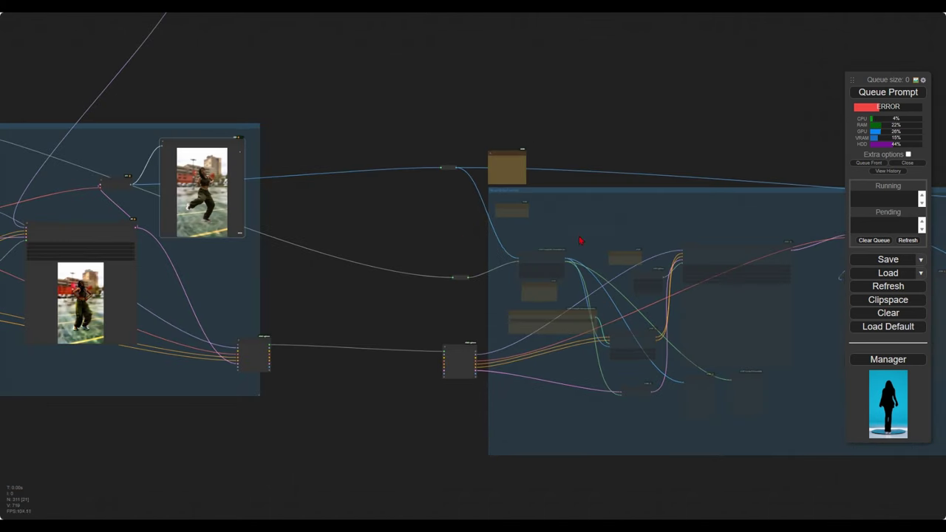
{"action": "left_click_drag", "start_coordinate": [606, 233], "coordinate": [161, 228]}
{"action": "left_click_drag", "start_coordinate": [709, 327], "coordinate": [178, 265]}
{"action": "left_click_drag", "start_coordinate": [530, 268], "coordinate": [276, 249]}
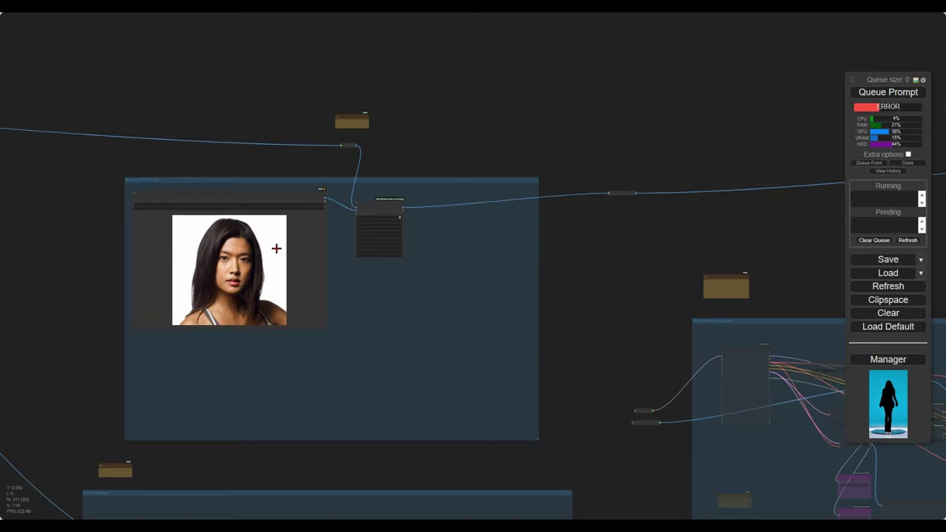
{"action": "scroll", "coordinate": [331, 234], "scroll_direction": "up", "scroll_amount": 11}
{"action": "left_click_drag", "start_coordinate": [338, 238], "coordinate": [580, 285]}
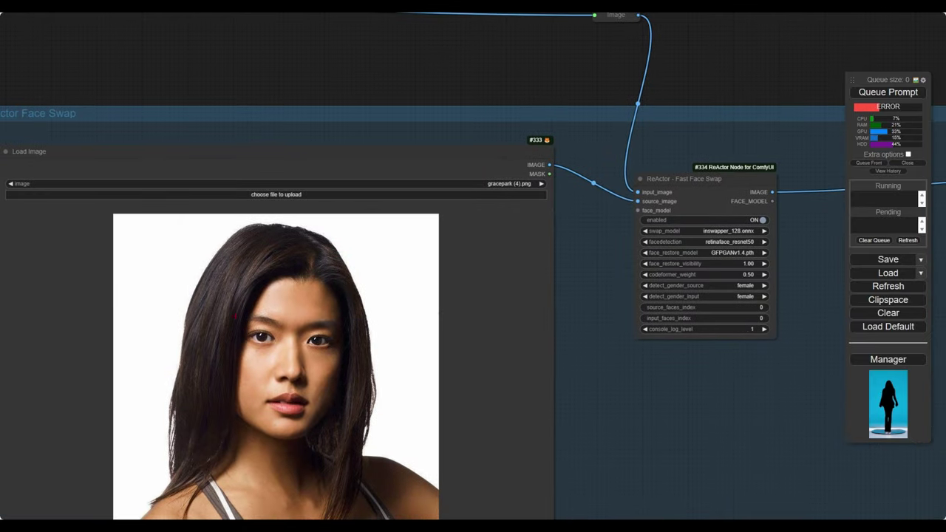
- Review the face_restore_model options of ReActor - Fast Face Swap, leaving GFPGANv1.4.pth selected
{"action": "left_click_drag", "start_coordinate": [725, 367], "coordinate": [536, 379]}
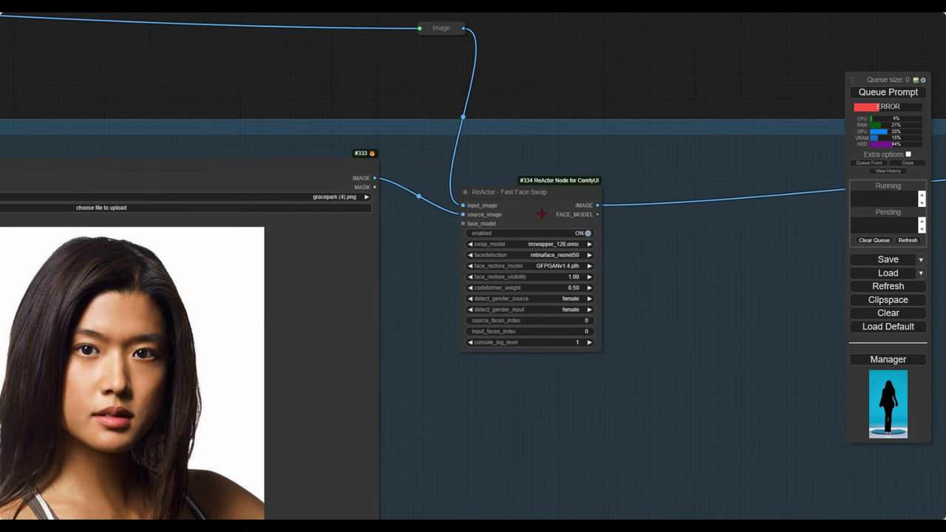
{"action": "left_click", "coordinate": [531, 193]}
{"action": "scroll", "coordinate": [657, 212], "scroll_direction": "up", "scroll_amount": 3}
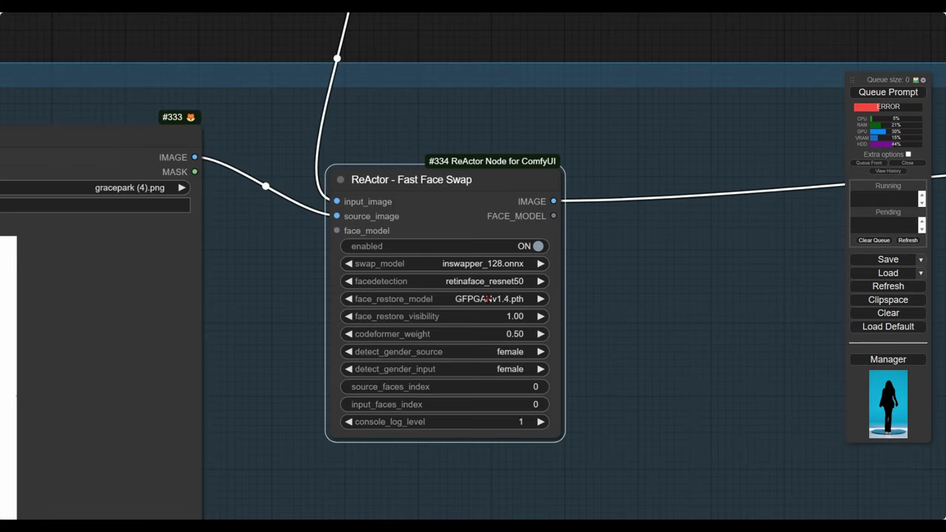
{"action": "left_click", "coordinate": [466, 299]}
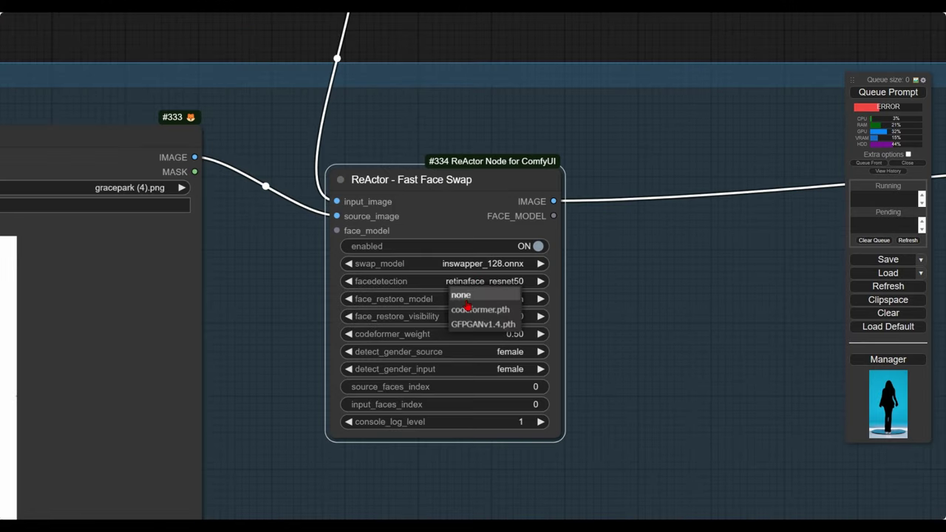
{"action": "left_click", "coordinate": [725, 289]}
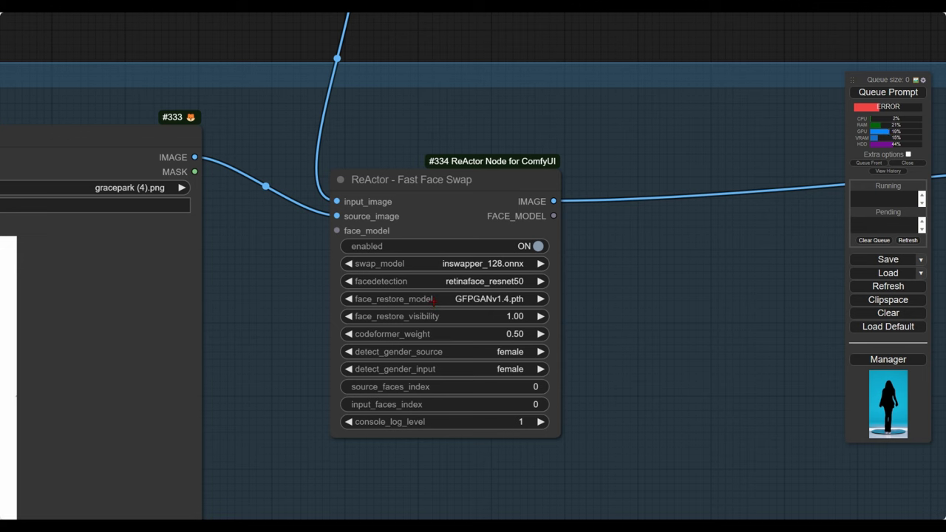
- Follow the face swap output to the final video node and inspect the dancer's face in the playing preview up close
{"action": "scroll", "coordinate": [589, 312], "scroll_direction": "down", "scroll_amount": 15}
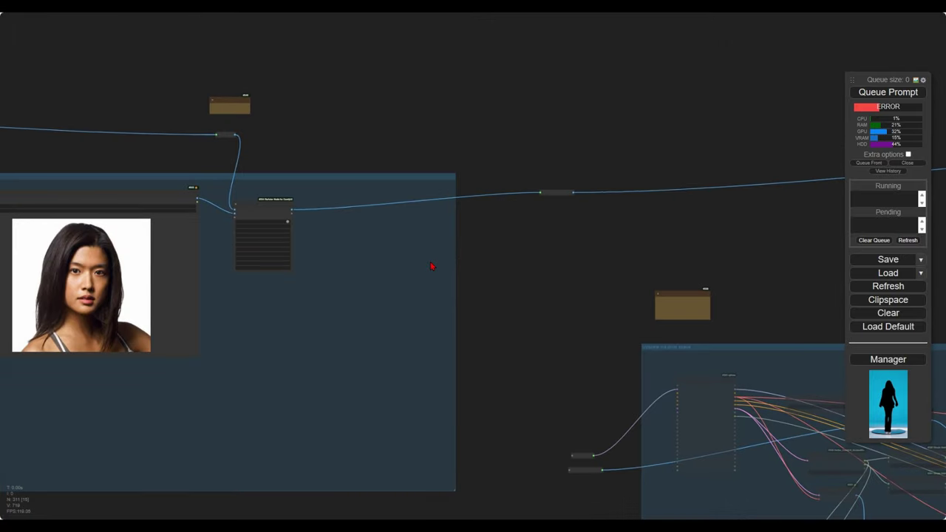
{"action": "left_click_drag", "start_coordinate": [770, 196], "coordinate": [44, 251]}
{"action": "left_click_drag", "start_coordinate": [827, 243], "coordinate": [224, 224]}
{"action": "scroll", "coordinate": [453, 293], "scroll_direction": "up", "scroll_amount": 1}
{"action": "scroll", "coordinate": [453, 293], "scroll_direction": "up", "scroll_amount": 9}
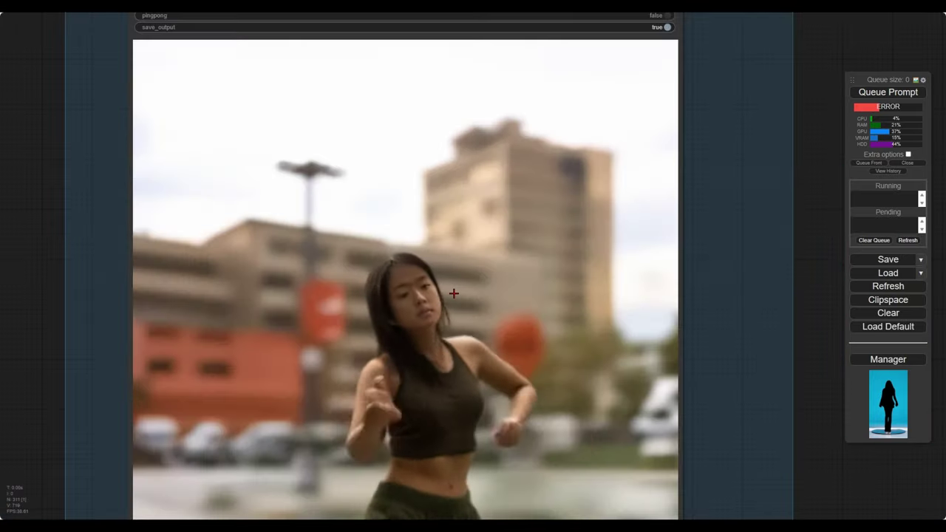
{"action": "scroll", "coordinate": [454, 294], "scroll_direction": "down", "scroll_amount": 12}
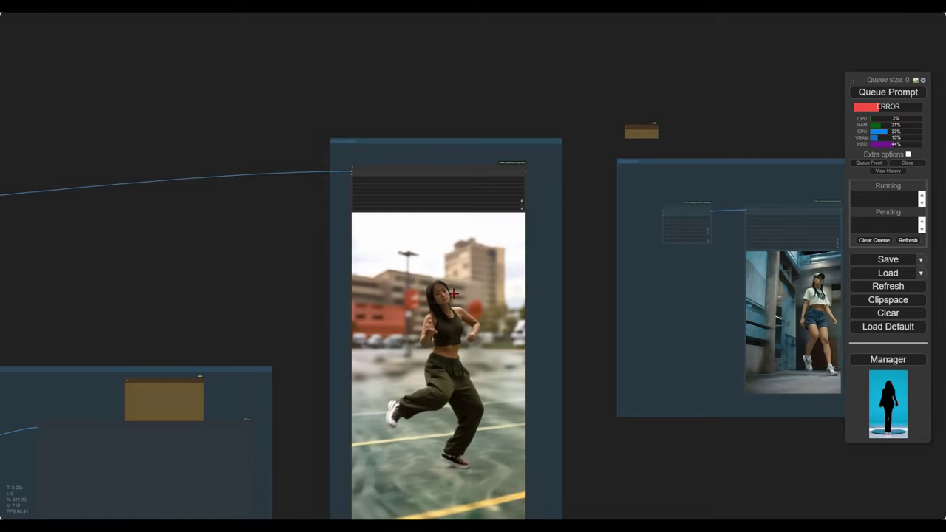
{"action": "scroll", "coordinate": [453, 294], "scroll_direction": "up", "scroll_amount": 5}
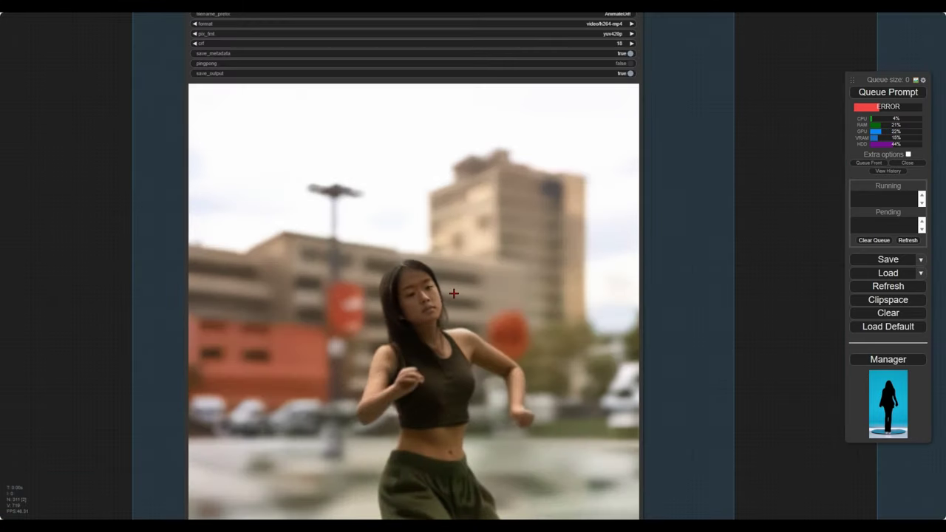
{"action": "scroll", "coordinate": [454, 293], "scroll_direction": "down", "scroll_amount": 12}
{"action": "scroll", "coordinate": [533, 364], "scroll_direction": "down", "scroll_amount": 3}
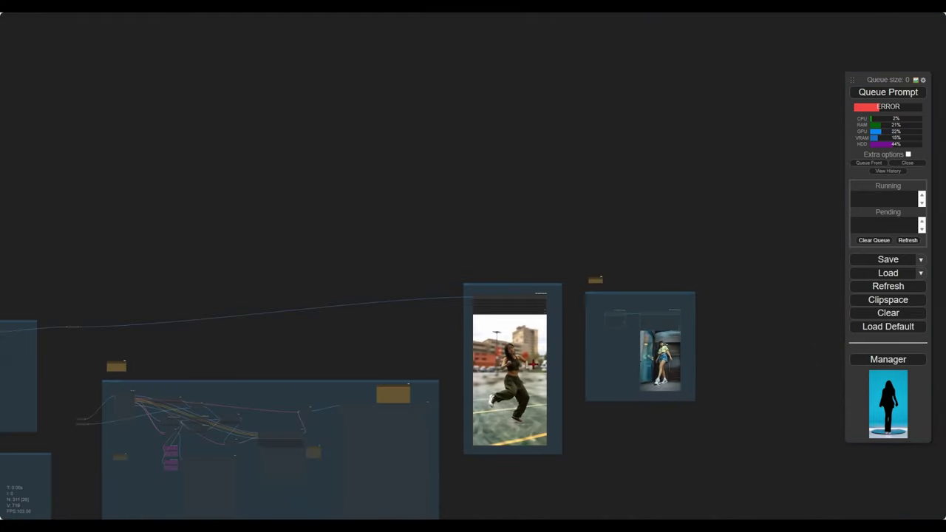
{"action": "scroll", "coordinate": [489, 370], "scroll_direction": "up", "scroll_amount": 10}
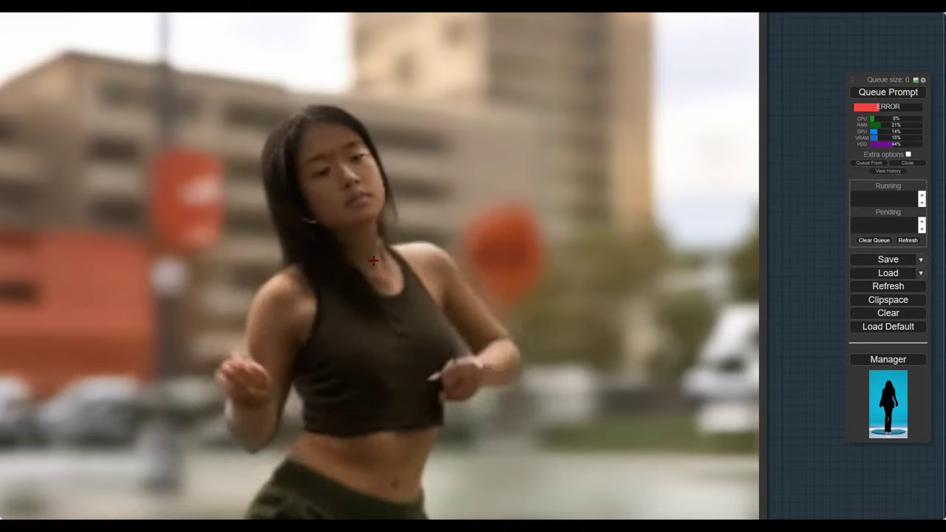
{"action": "scroll", "coordinate": [357, 288], "scroll_direction": "down", "scroll_amount": 10}
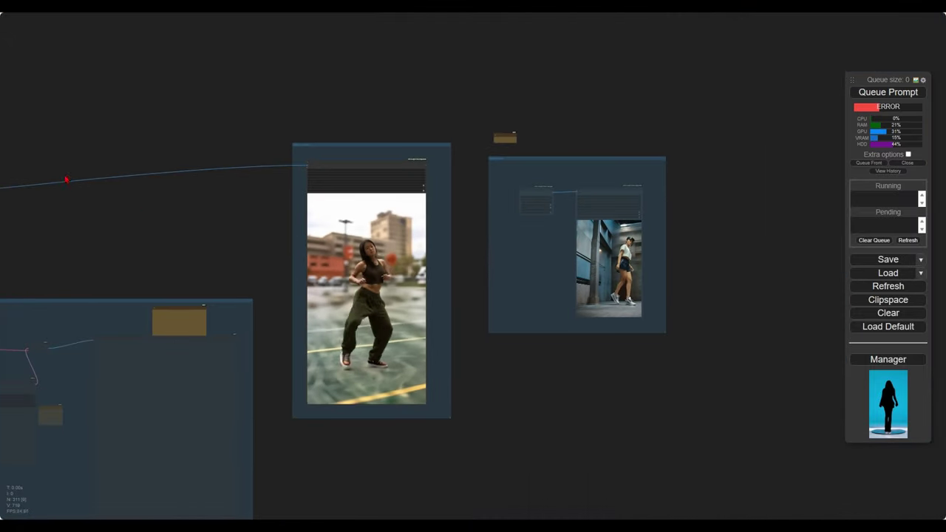
- Enable the MeshGraphormer group in the Fast Groups Muter and run the workflow
{"action": "left_click_drag", "start_coordinate": [66, 180], "coordinate": [800, 294]}
{"action": "left_click_drag", "start_coordinate": [279, 205], "coordinate": [705, 237]}
{"action": "scroll", "coordinate": [354, 220], "scroll_direction": "down", "scroll_amount": 5}
{"action": "left_click_drag", "start_coordinate": [354, 221], "coordinate": [702, 191]}
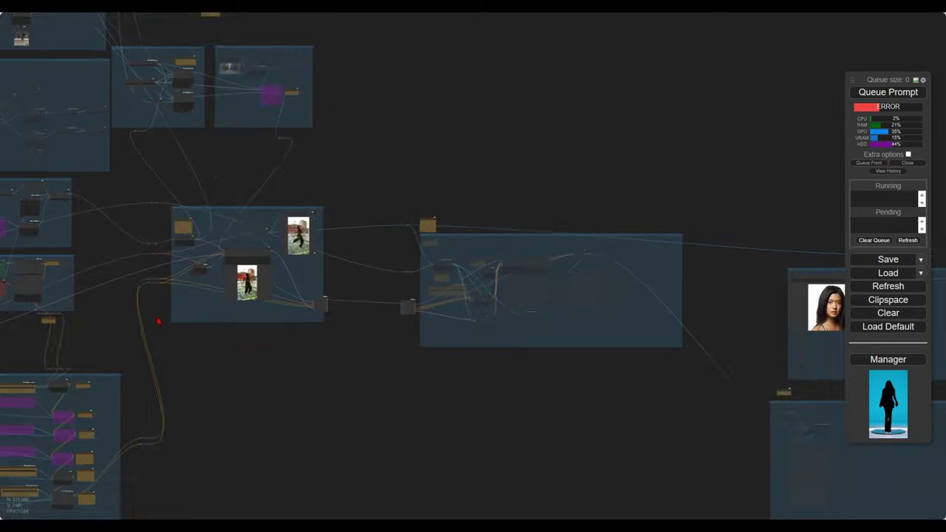
{"action": "left_click_drag", "start_coordinate": [158, 323], "coordinate": [798, 325]}
{"action": "left_click_drag", "start_coordinate": [262, 259], "coordinate": [184, 258]}
{"action": "scroll", "coordinate": [478, 207], "scroll_direction": "up", "scroll_amount": 6}
{"action": "scroll", "coordinate": [477, 205], "scroll_direction": "up", "scroll_amount": 6}
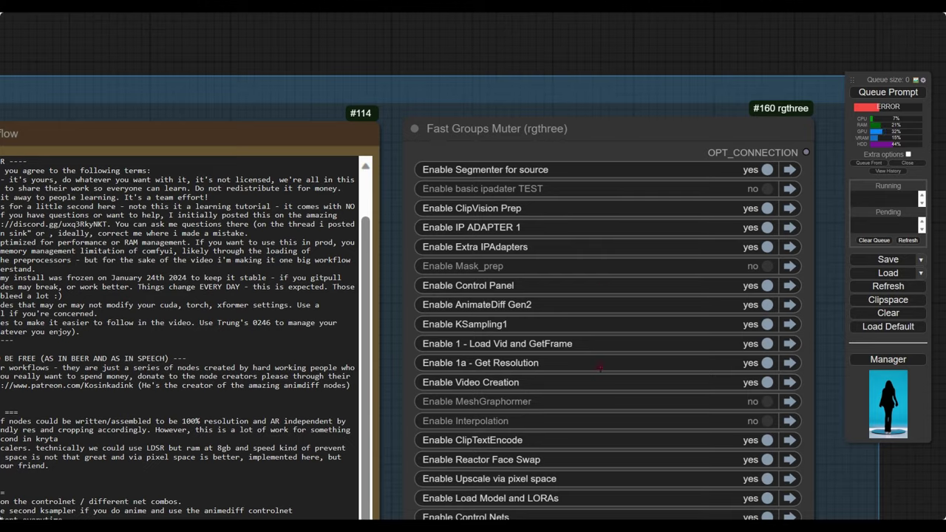
{"action": "left_click_drag", "start_coordinate": [600, 367], "coordinate": [498, 184]}
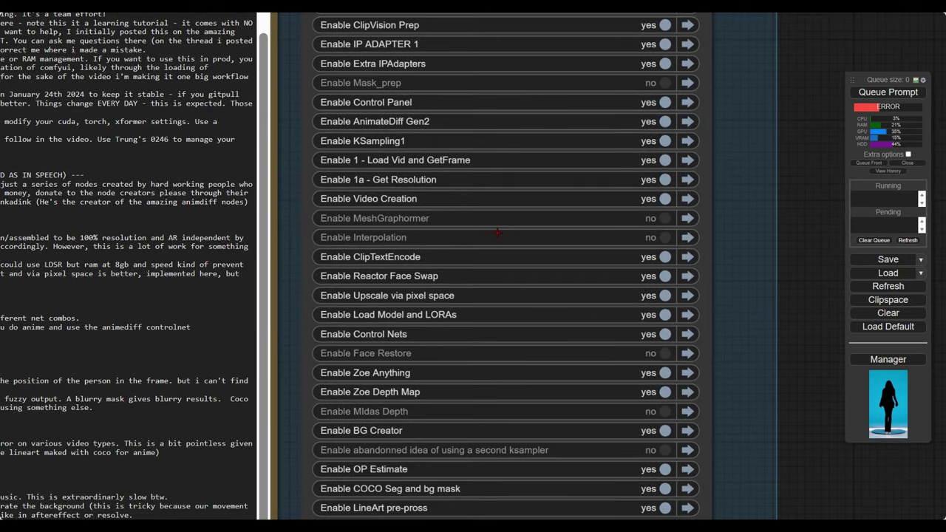
{"action": "left_click", "coordinate": [666, 218]}
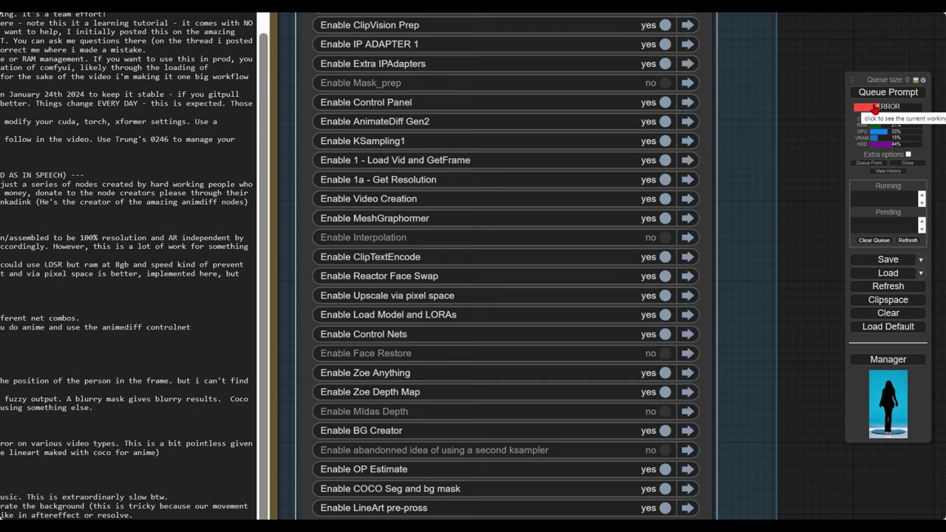
{"action": "left_click", "coordinate": [839, 512]}
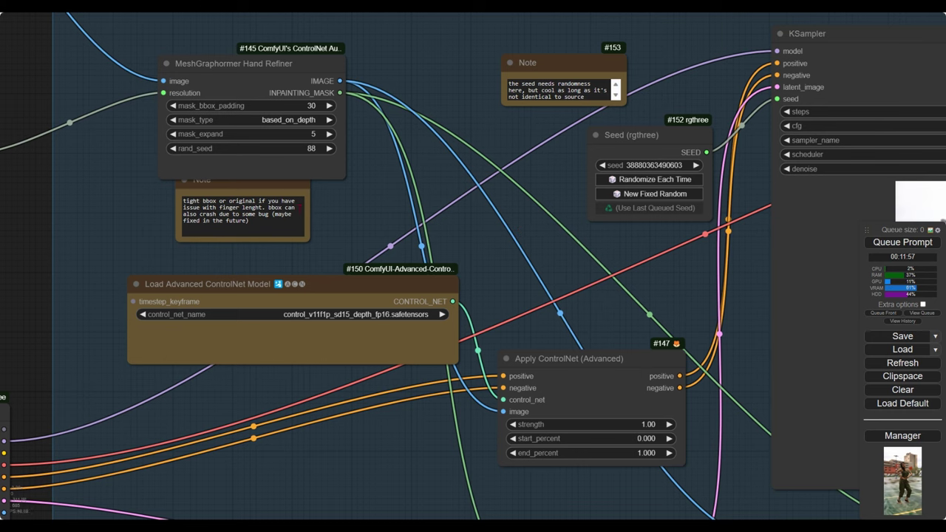
- Examine the hand-refining KSampler and its preview nodes, and enlarge a frame with a hand mask in Mask Preview
{"action": "left_click_drag", "start_coordinate": [756, 244], "coordinate": [390, 226]}
{"action": "scroll", "coordinate": [389, 225], "scroll_direction": "down", "scroll_amount": 4}
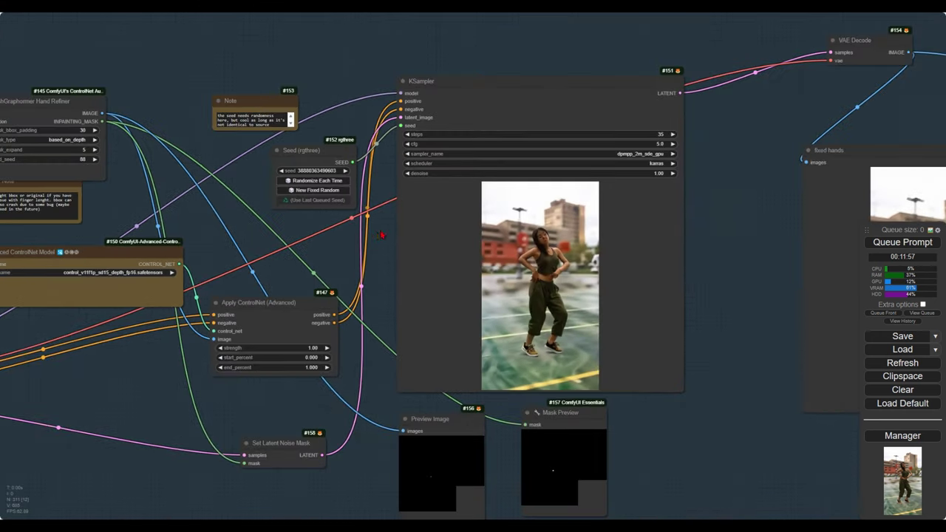
{"action": "scroll", "coordinate": [382, 235], "scroll_direction": "down", "scroll_amount": 3}
{"action": "scroll", "coordinate": [623, 422], "scroll_direction": "up", "scroll_amount": 12}
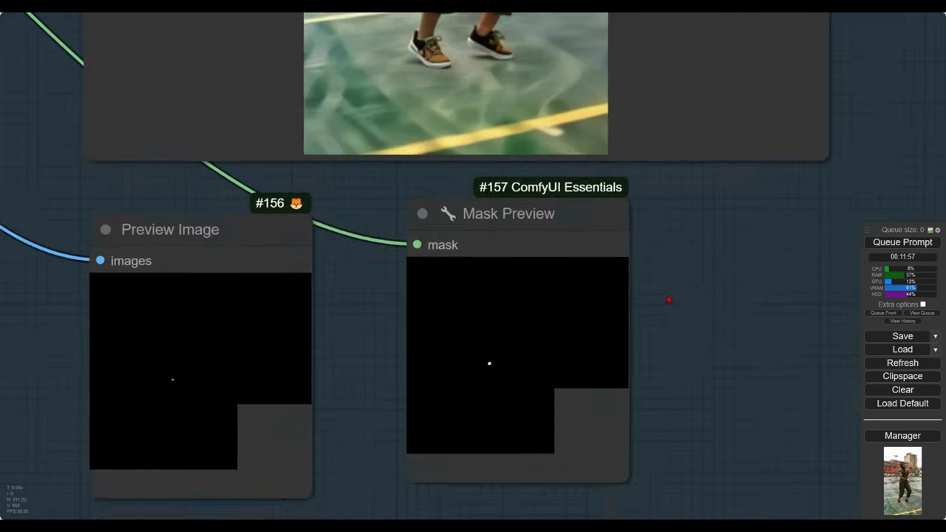
{"action": "left_click_drag", "start_coordinate": [668, 300], "coordinate": [673, 262]}
{"action": "left_click", "coordinate": [488, 339]}
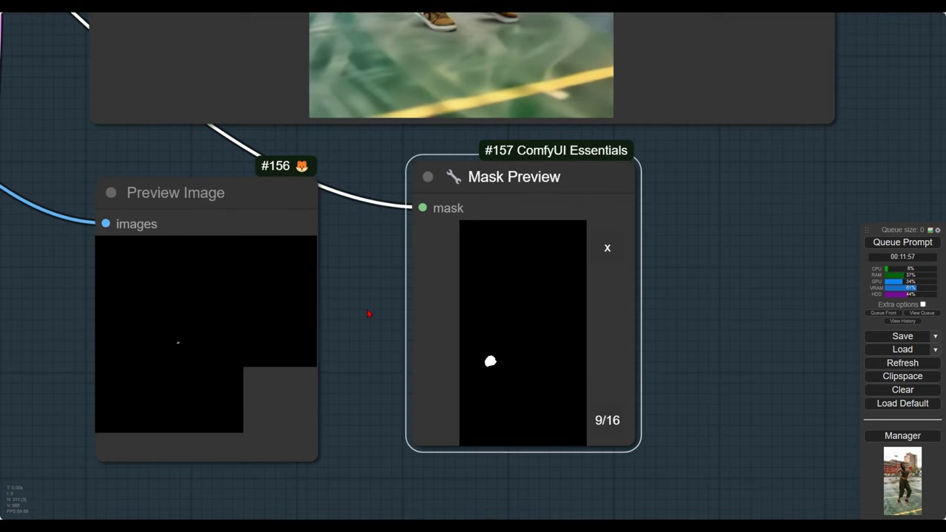
- Trace the inpainting mask from MeshGraphormer Hand Refiner through the group and compare it with the enlarged frame in Mask Preview
{"action": "scroll", "coordinate": [349, 310], "scroll_direction": "down", "scroll_amount": 9}
{"action": "left_click_drag", "start_coordinate": [183, 272], "coordinate": [587, 335]}
{"action": "left_click_drag", "start_coordinate": [312, 280], "coordinate": [314, 334]}
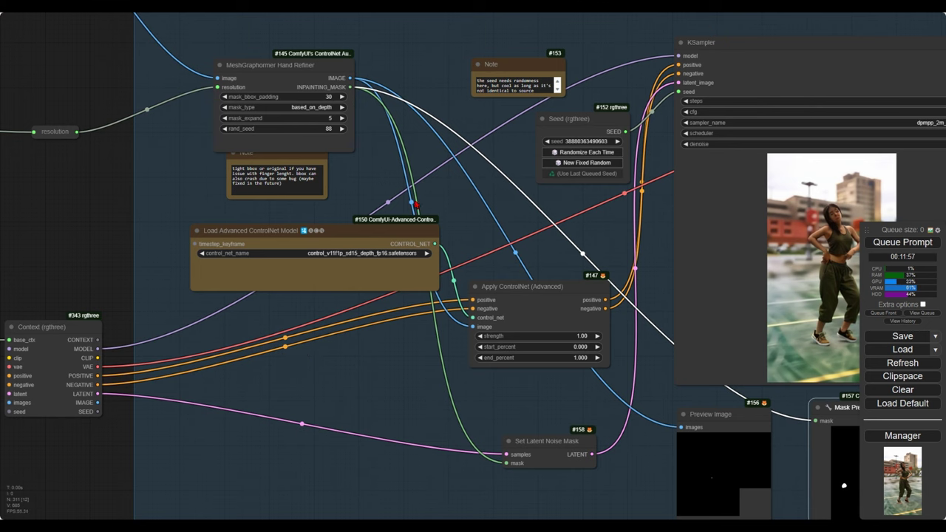
{"action": "left_click_drag", "start_coordinate": [627, 429], "coordinate": [325, 336]}
{"action": "scroll", "coordinate": [542, 400], "scroll_direction": "up", "scroll_amount": 6}
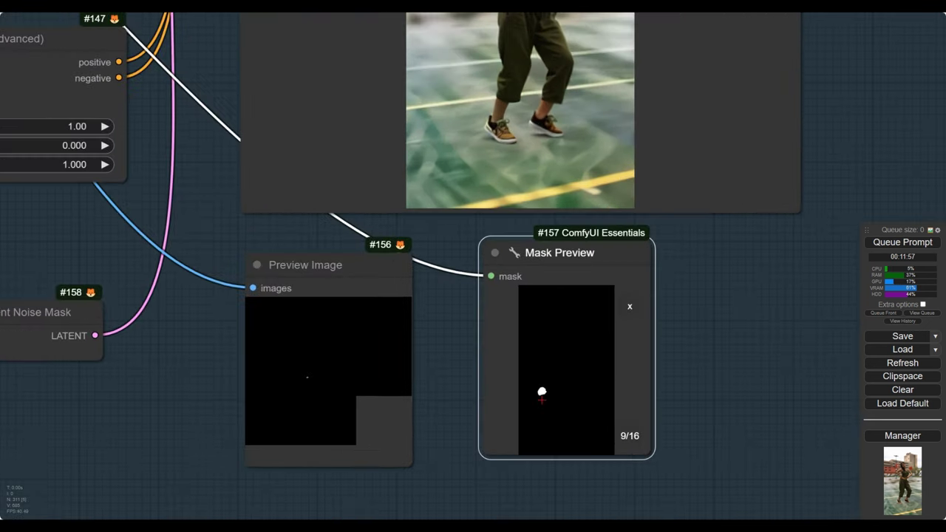
{"action": "scroll", "coordinate": [414, 316], "scroll_direction": "down", "scroll_amount": 8}
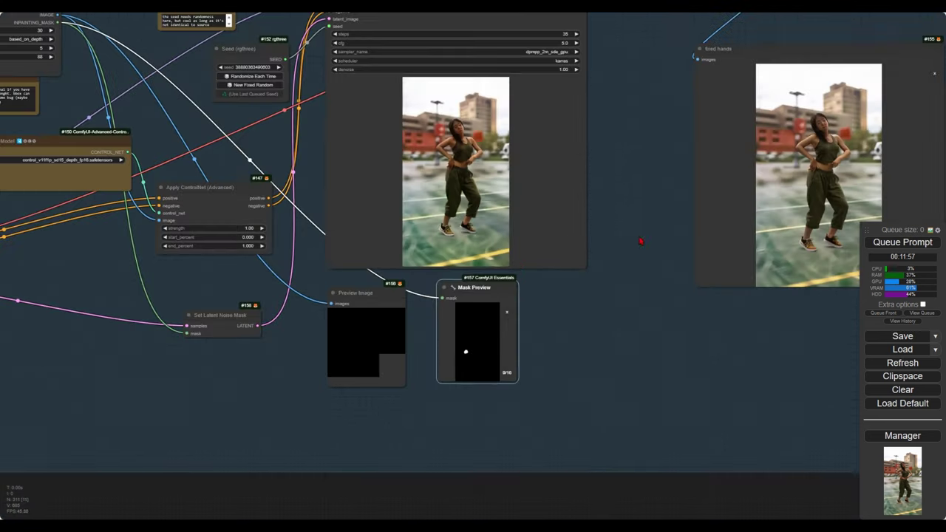
- Inspect the enlarged dancer frames in the fixed hands preview, advancing to frame 14 of 16
{"action": "left_click_drag", "start_coordinate": [639, 241], "coordinate": [469, 278]}
{"action": "left_click", "coordinate": [567, 114]}
{"action": "left_click", "coordinate": [536, 244]}
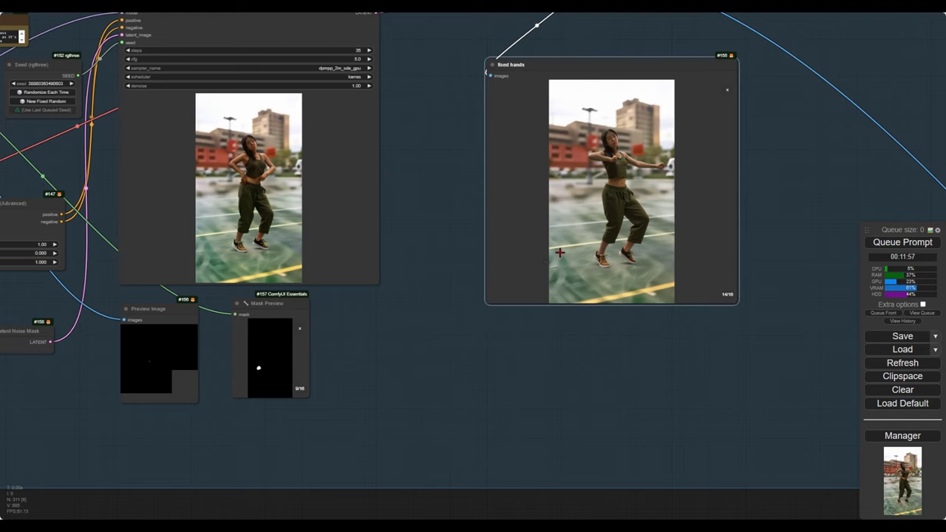
- Examine the MeshGraphormer Hand Refiner settings, the depth ControlNet loader beneath it and the links across the hand-fixing group
{"action": "left_click_drag", "start_coordinate": [333, 280], "coordinate": [776, 315]}
{"action": "left_click_drag", "start_coordinate": [270, 225], "coordinate": [356, 315]}
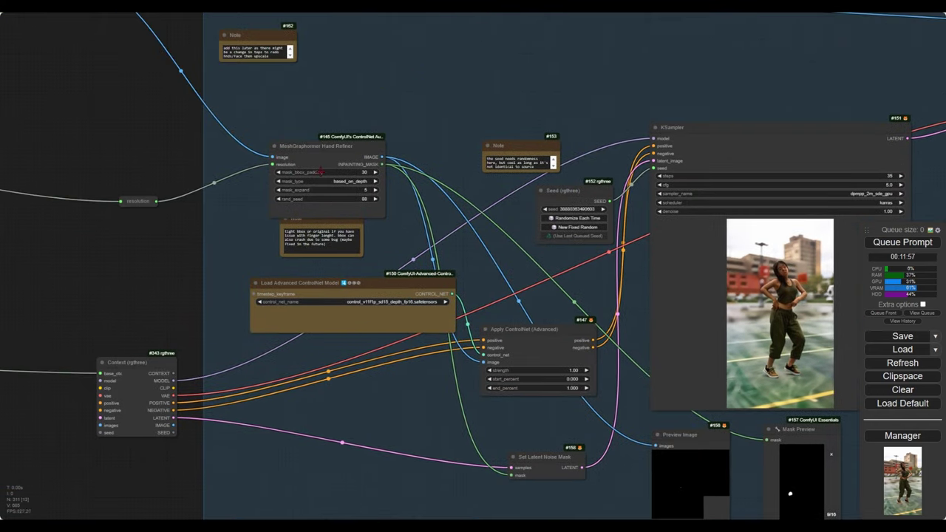
{"action": "scroll", "coordinate": [337, 183], "scroll_direction": "up", "scroll_amount": 8}
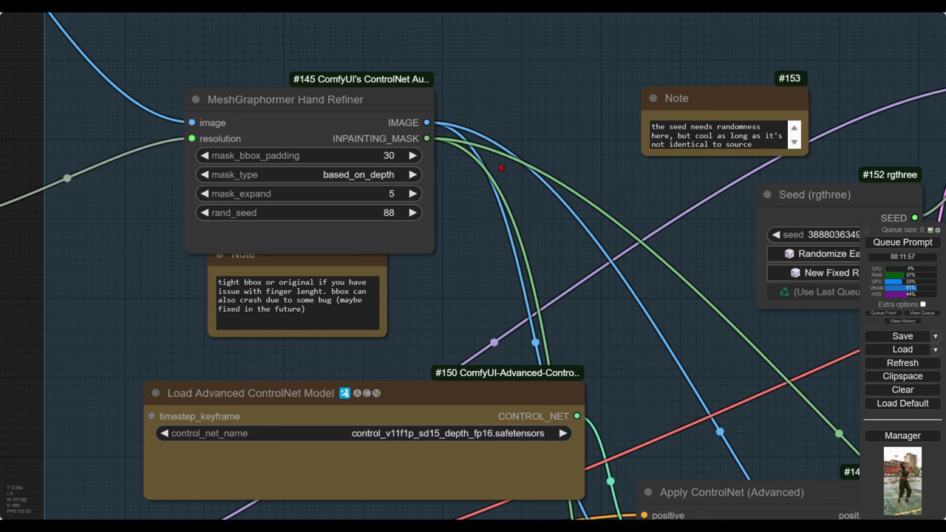
{"action": "left_click_drag", "start_coordinate": [499, 168], "coordinate": [465, 153]}
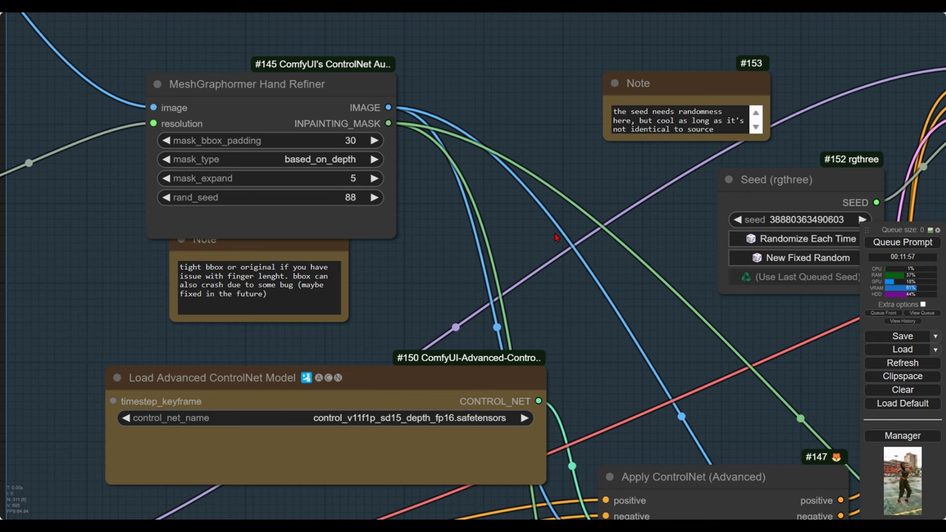
{"action": "left_click_drag", "start_coordinate": [526, 235], "coordinate": [469, 227]}
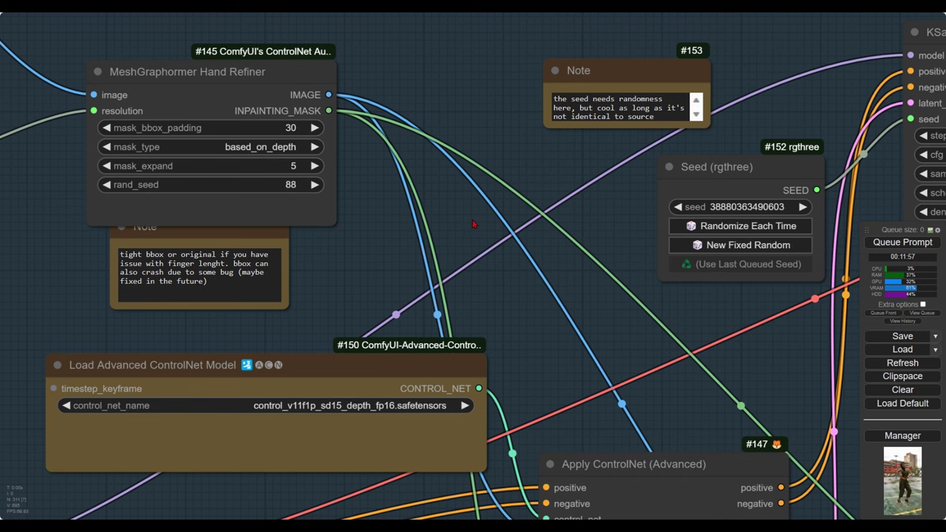
{"action": "scroll", "coordinate": [473, 224], "scroll_direction": "down", "scroll_amount": 10}
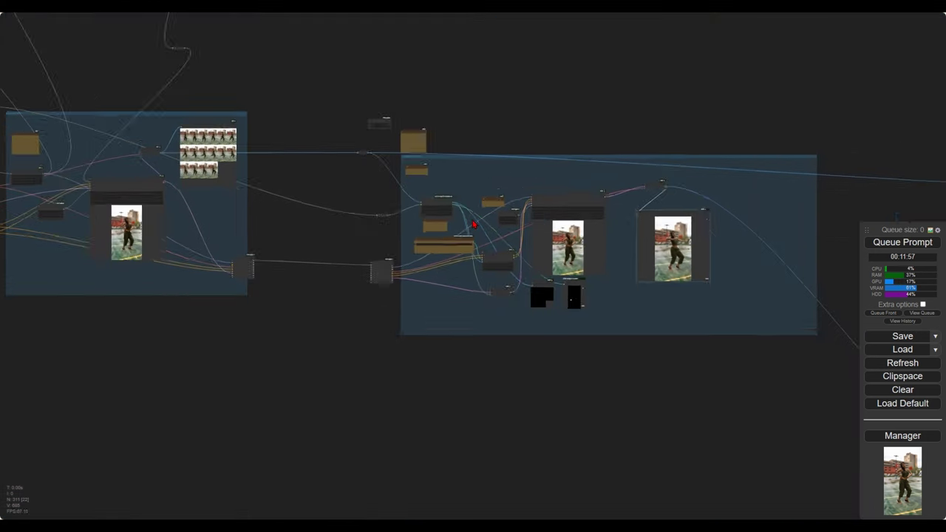
{"action": "scroll", "coordinate": [472, 223], "scroll_direction": "down", "scroll_amount": 2}
{"action": "scroll", "coordinate": [473, 224], "scroll_direction": "up", "scroll_amount": 12}
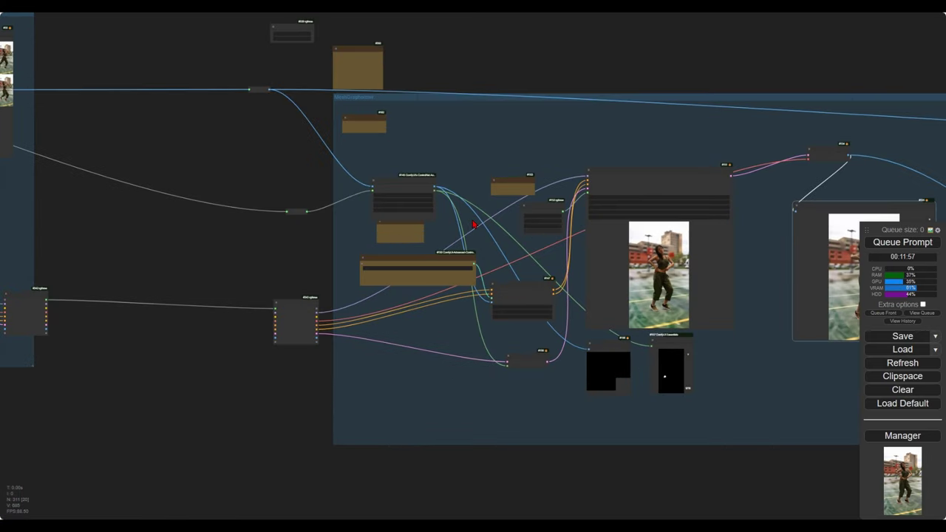